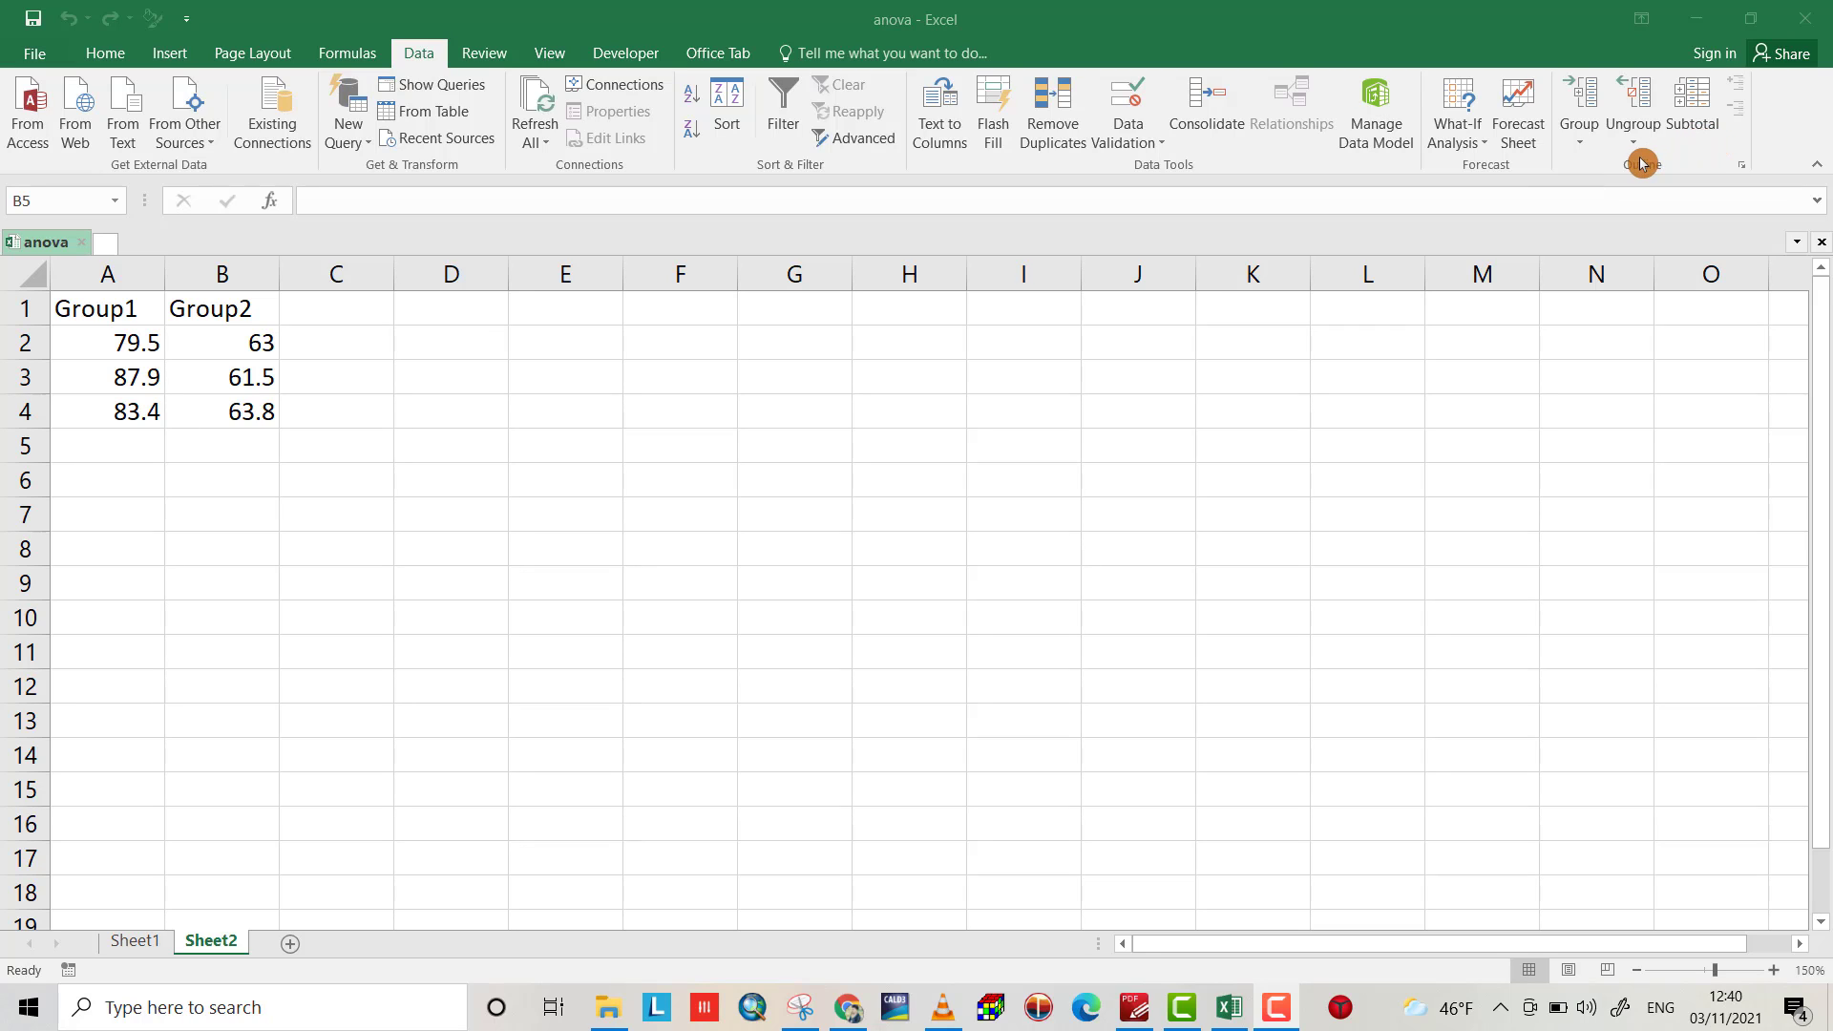
Step: Enable the Analysis ToolPak add-in (Пакет аналізу) in the Excel add-in options
left_click(42, 62)
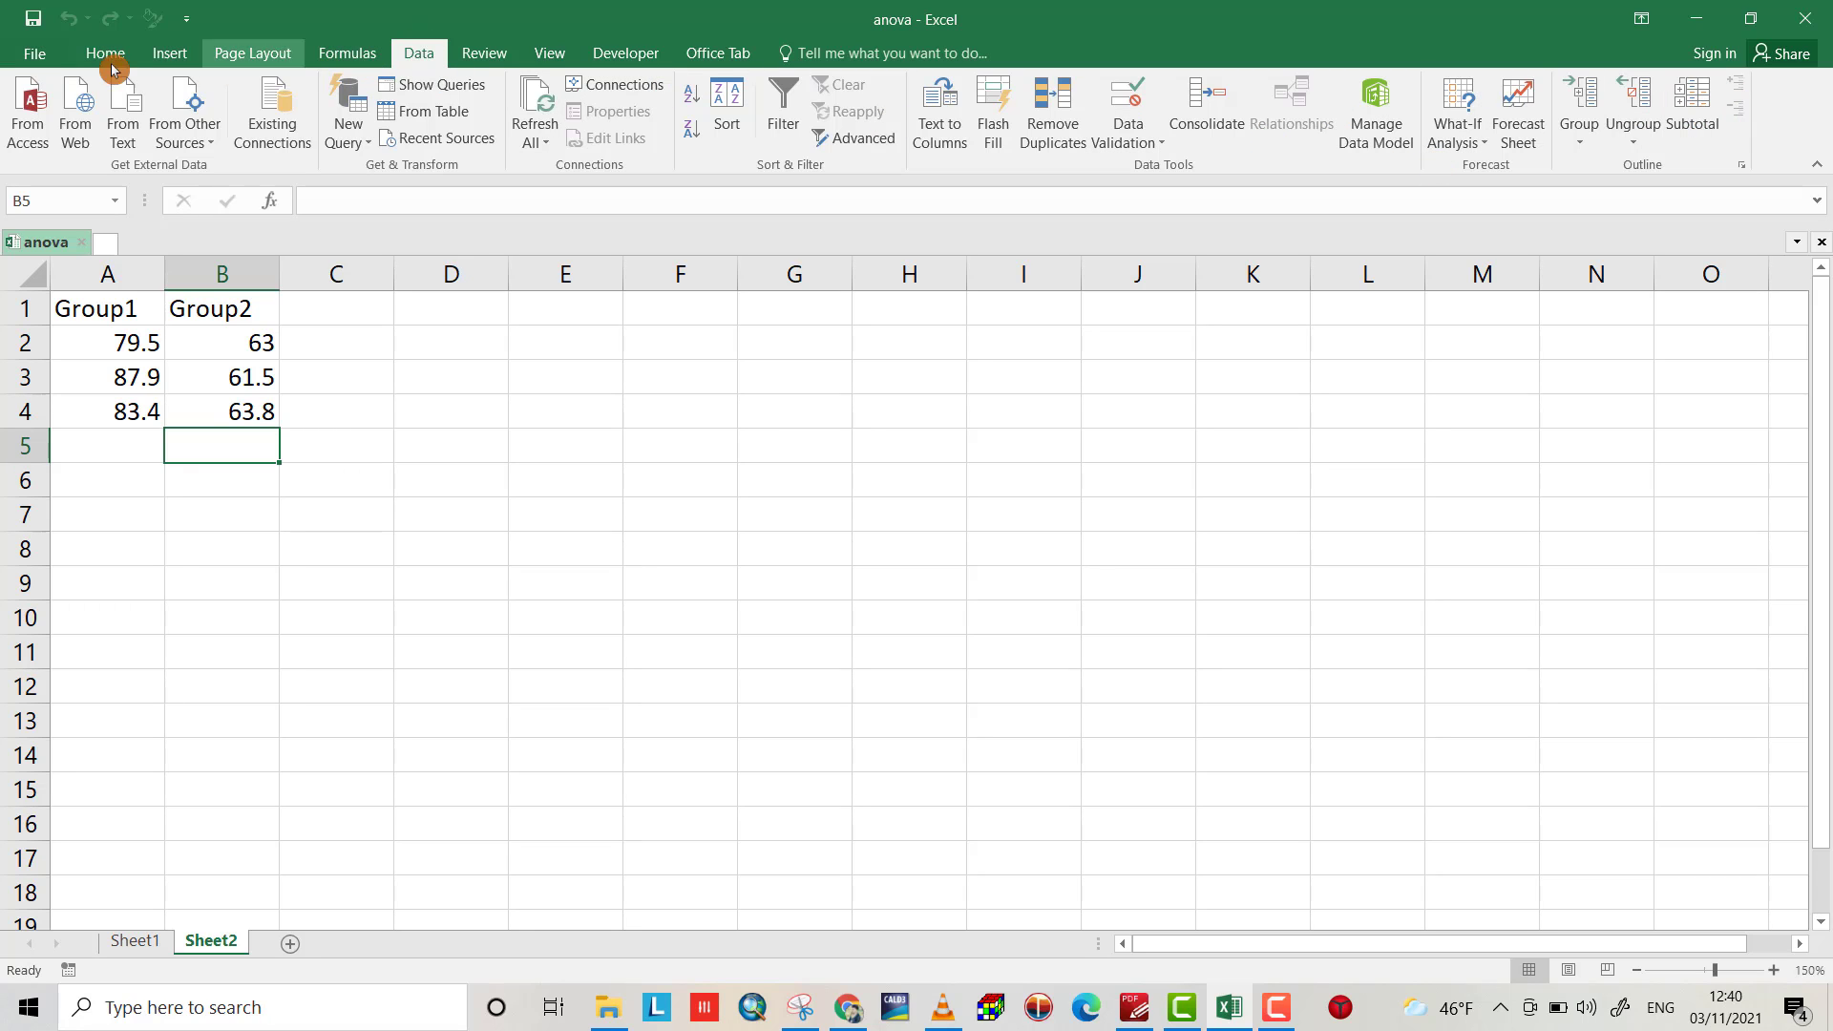
left_click(34, 59)
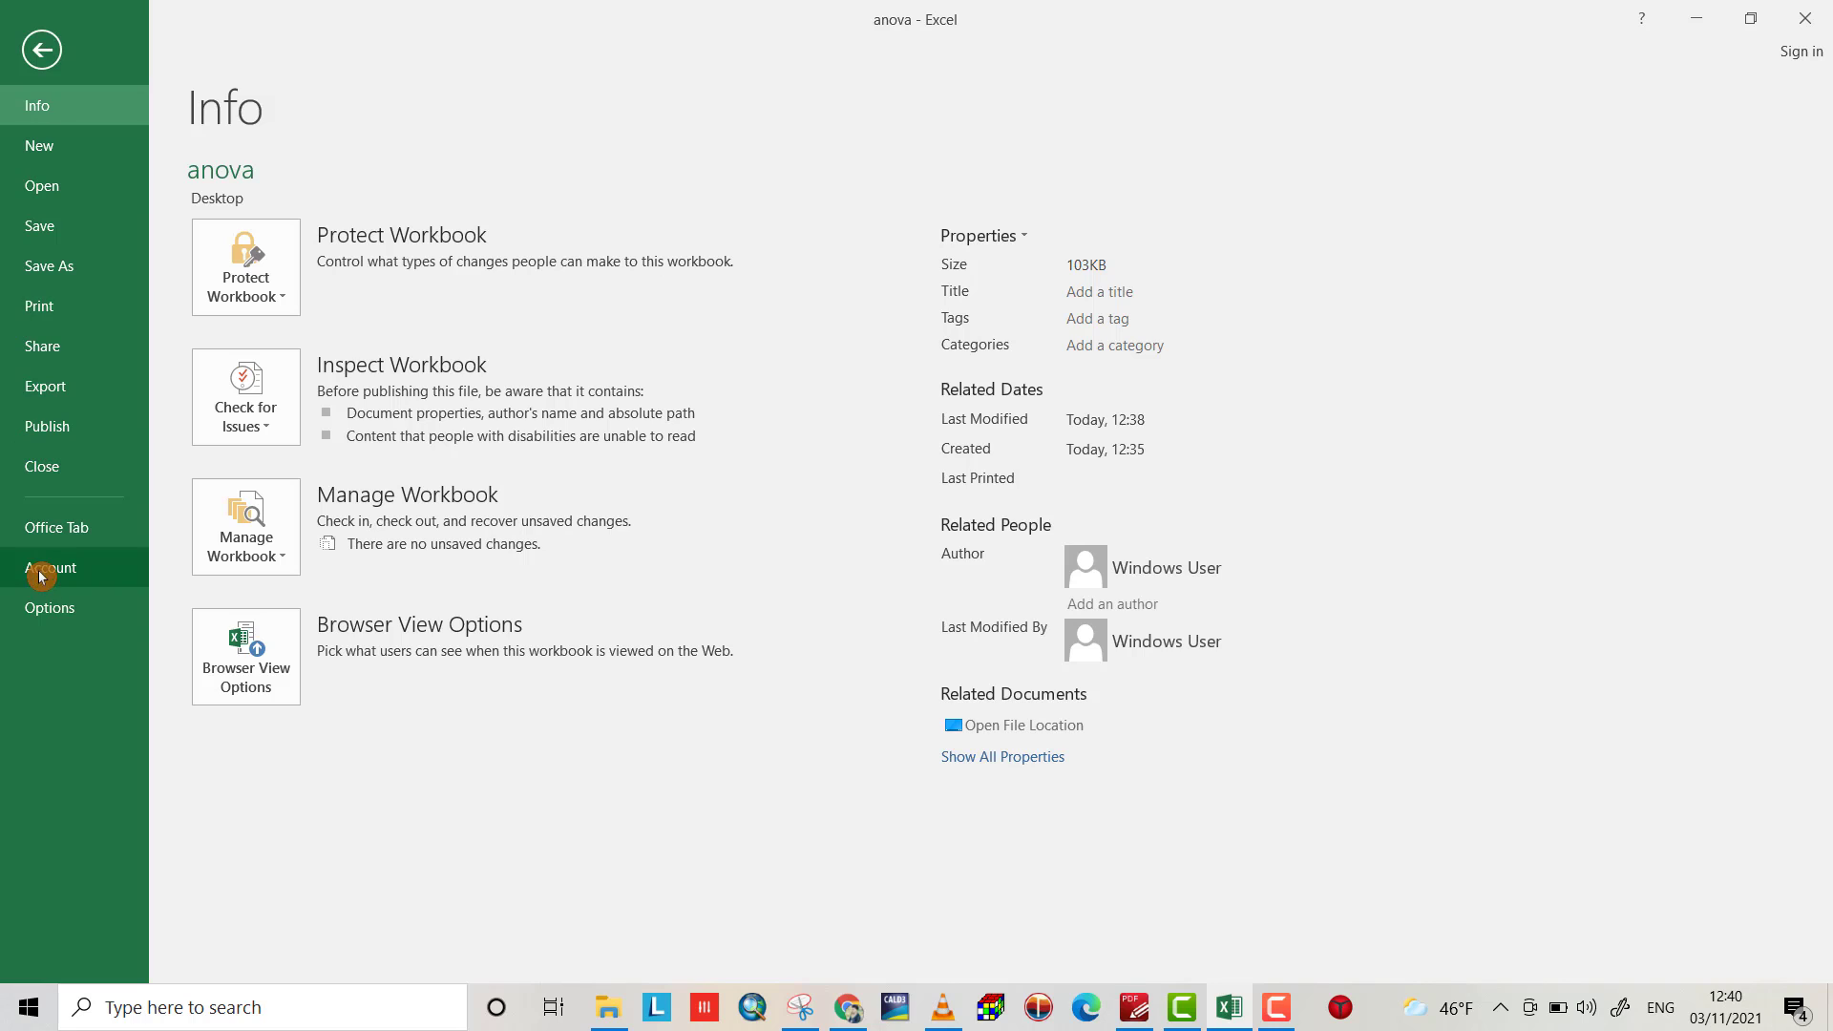
left_click(43, 608)
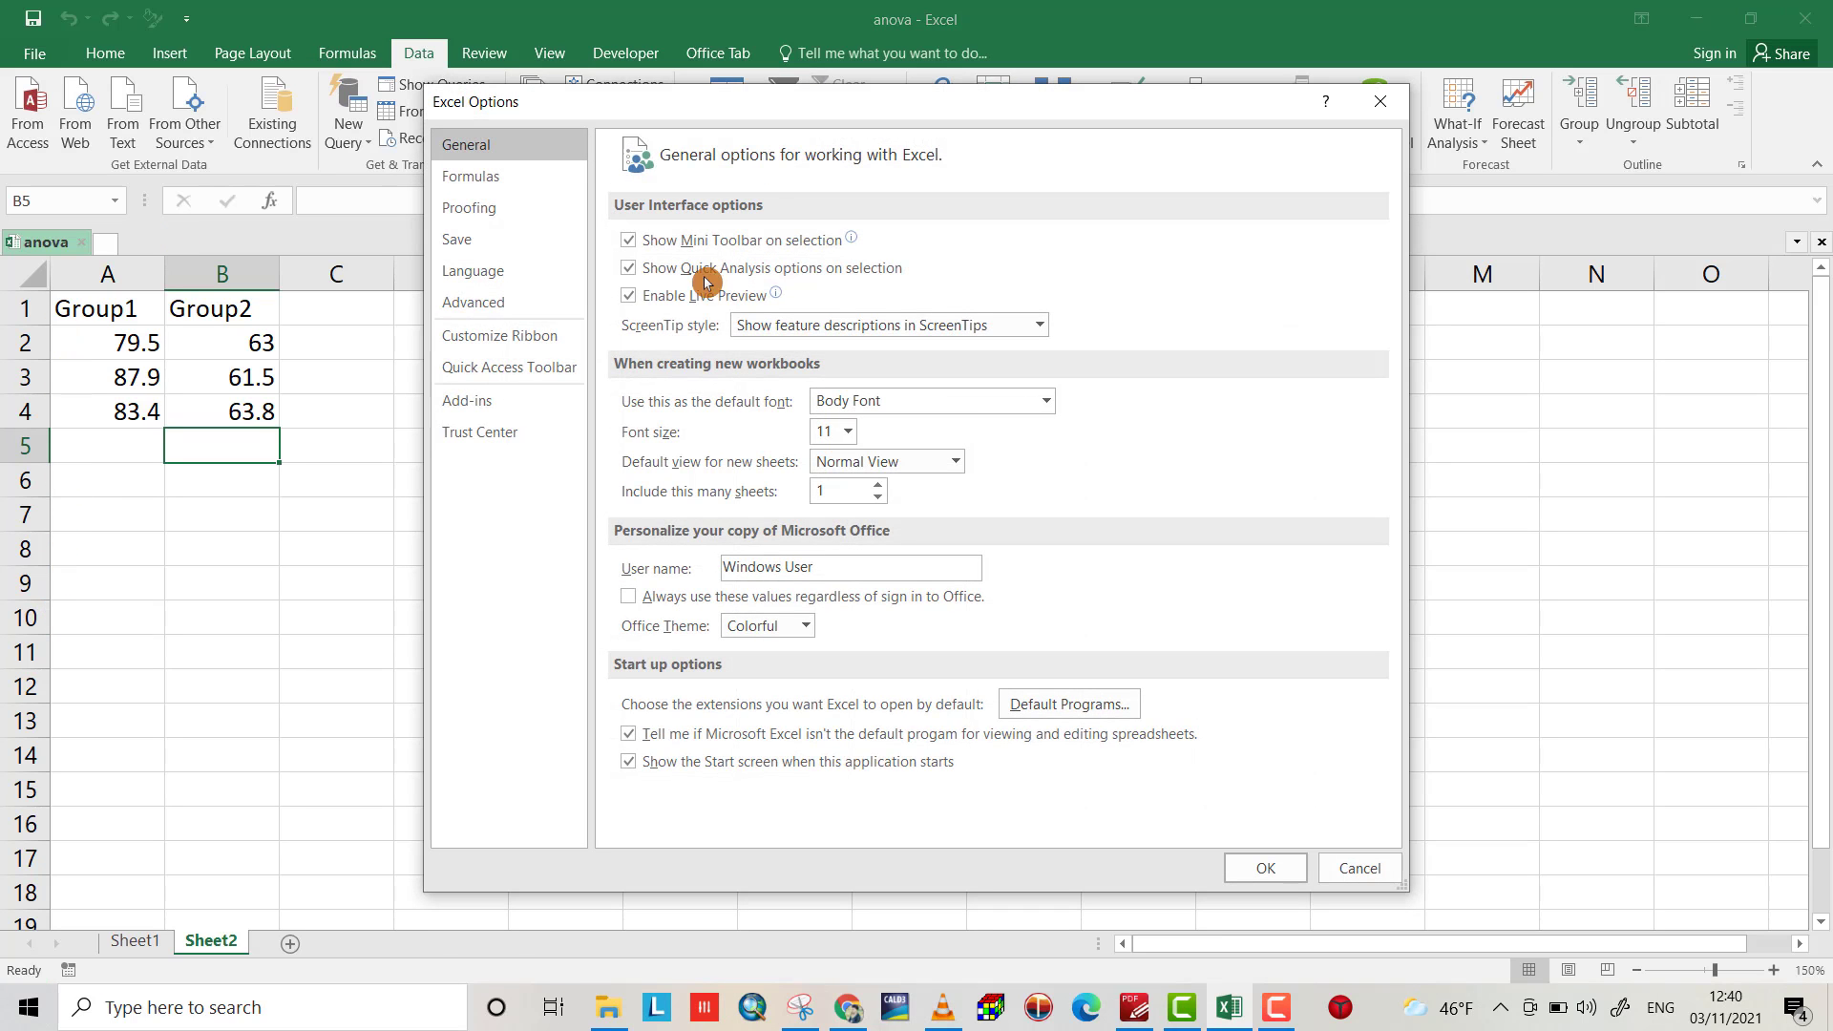
left_click(460, 402)
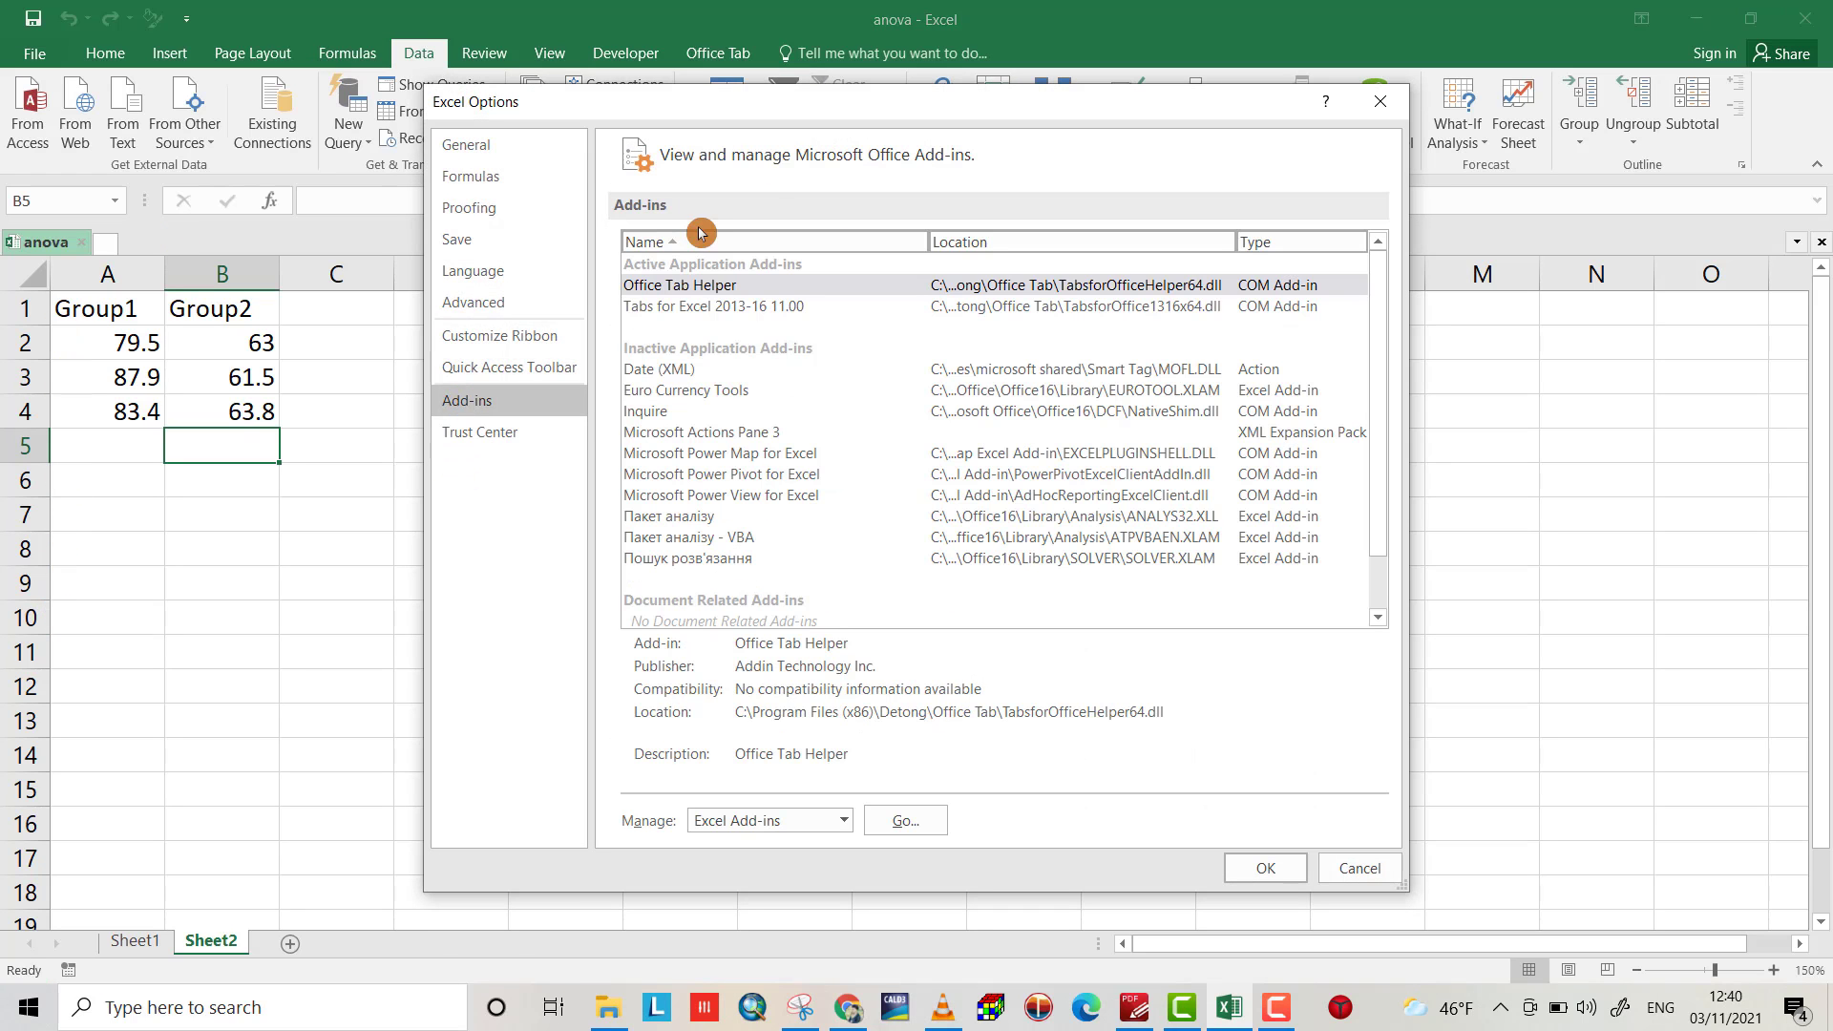
left_click(684, 521)
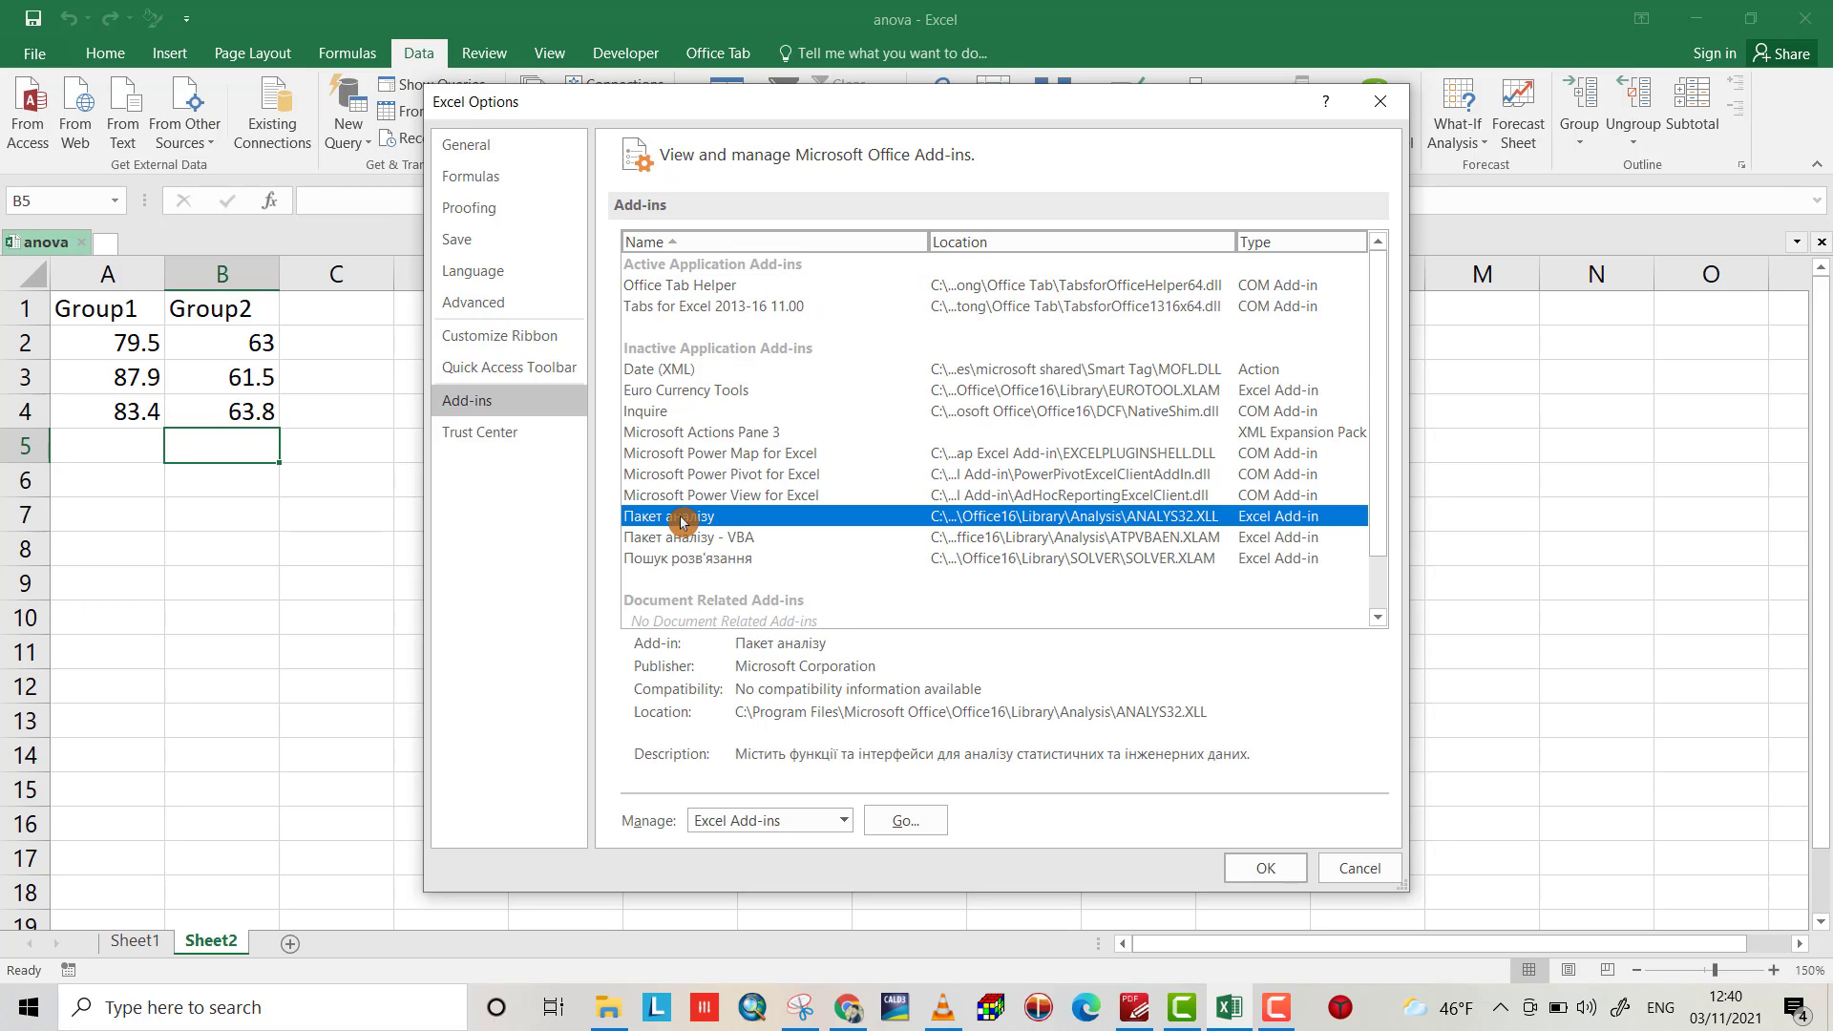
left_click(914, 821)
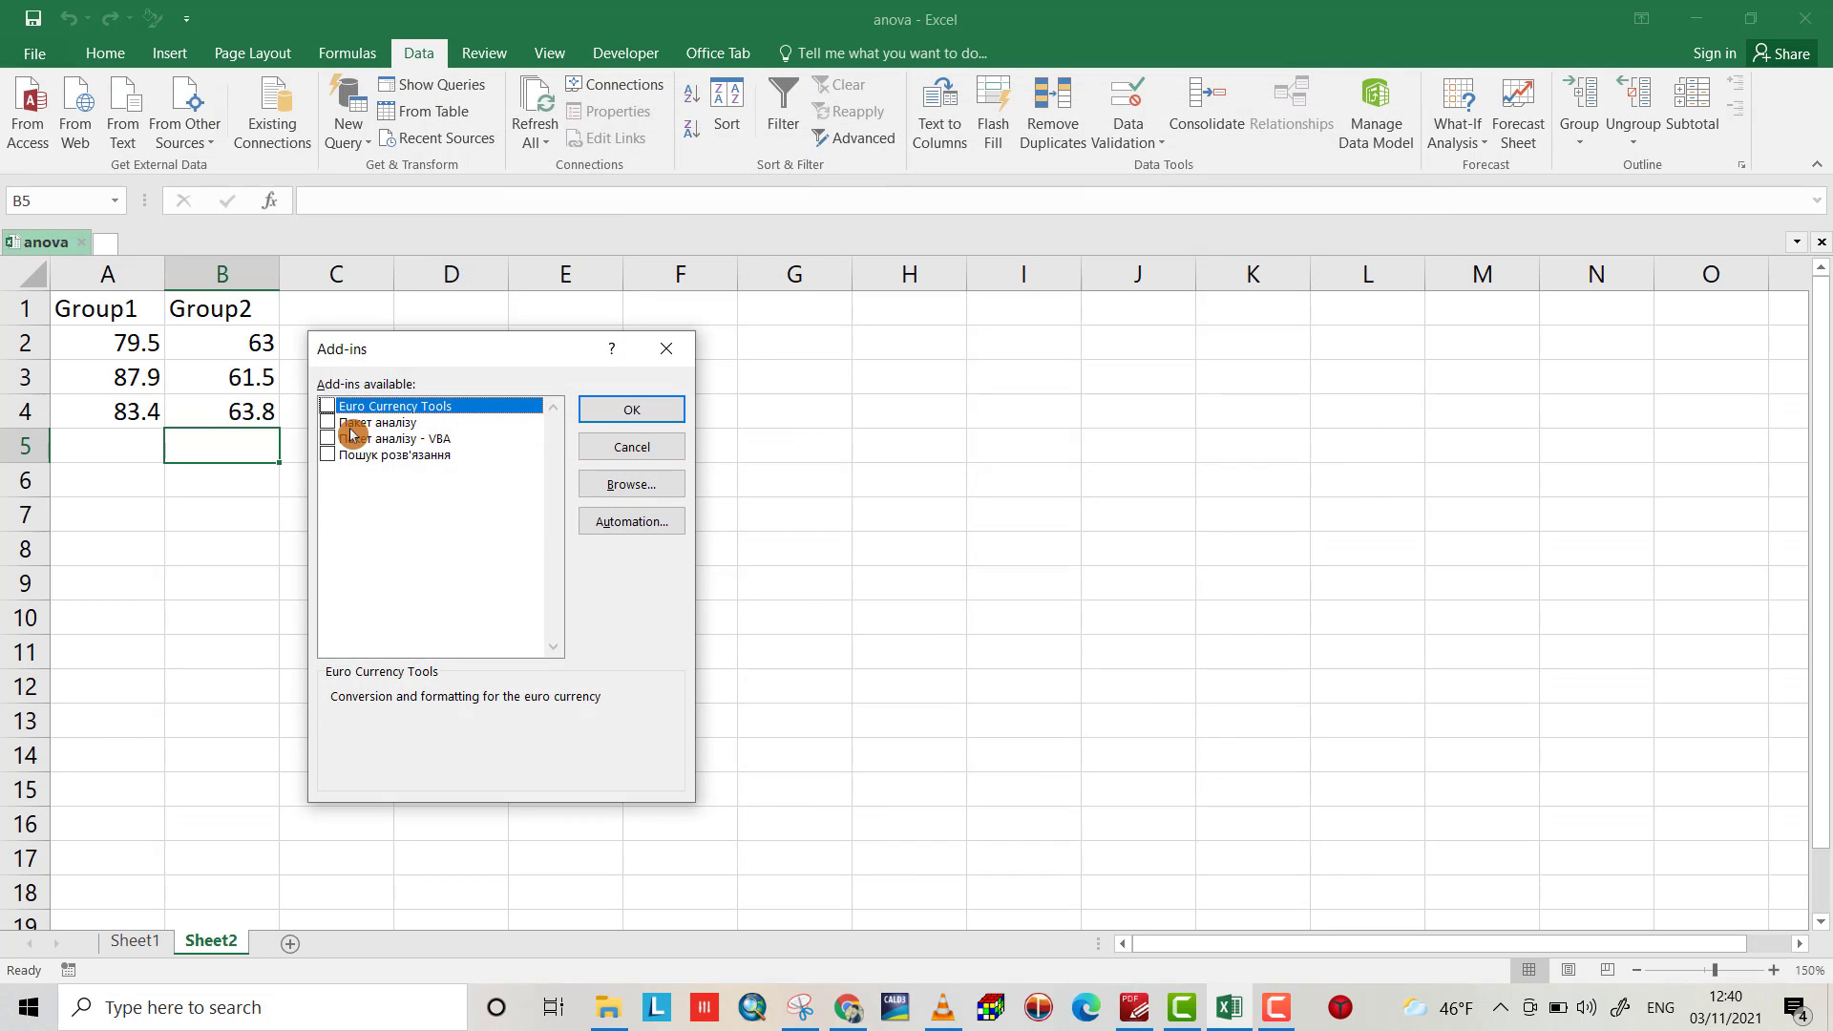
left_click(329, 423)
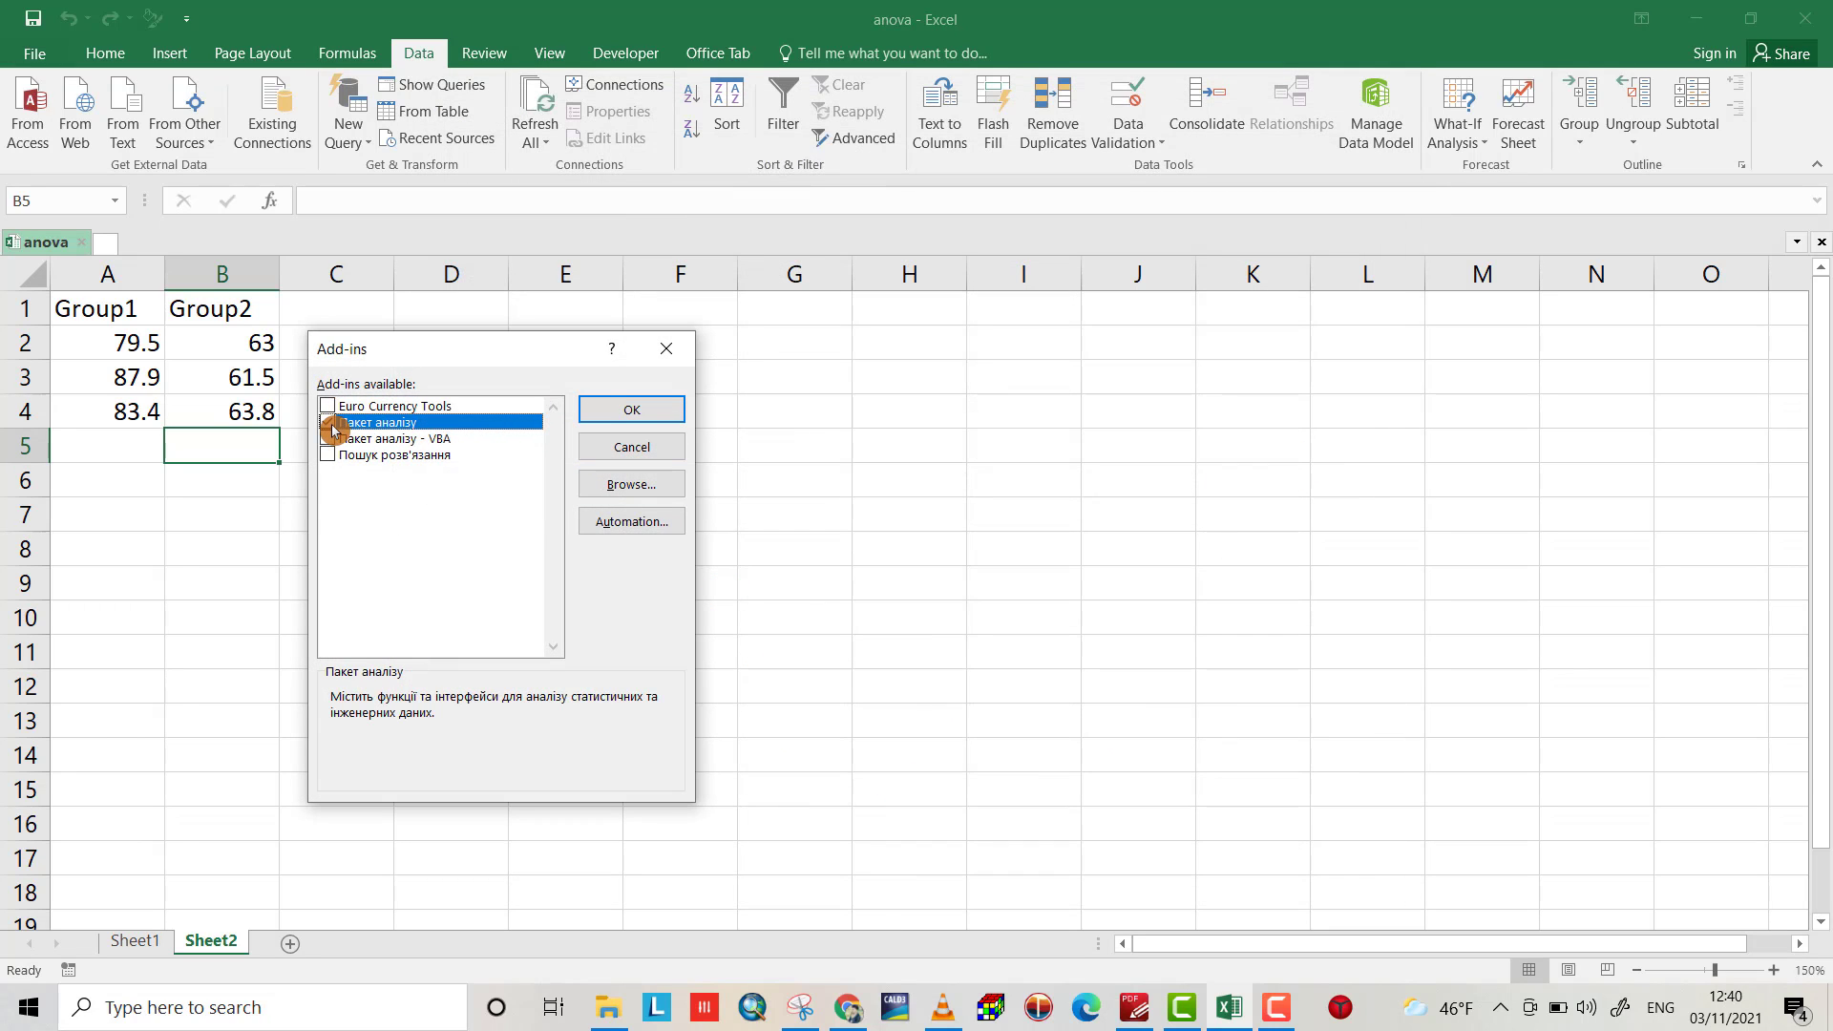
left_click(610, 412)
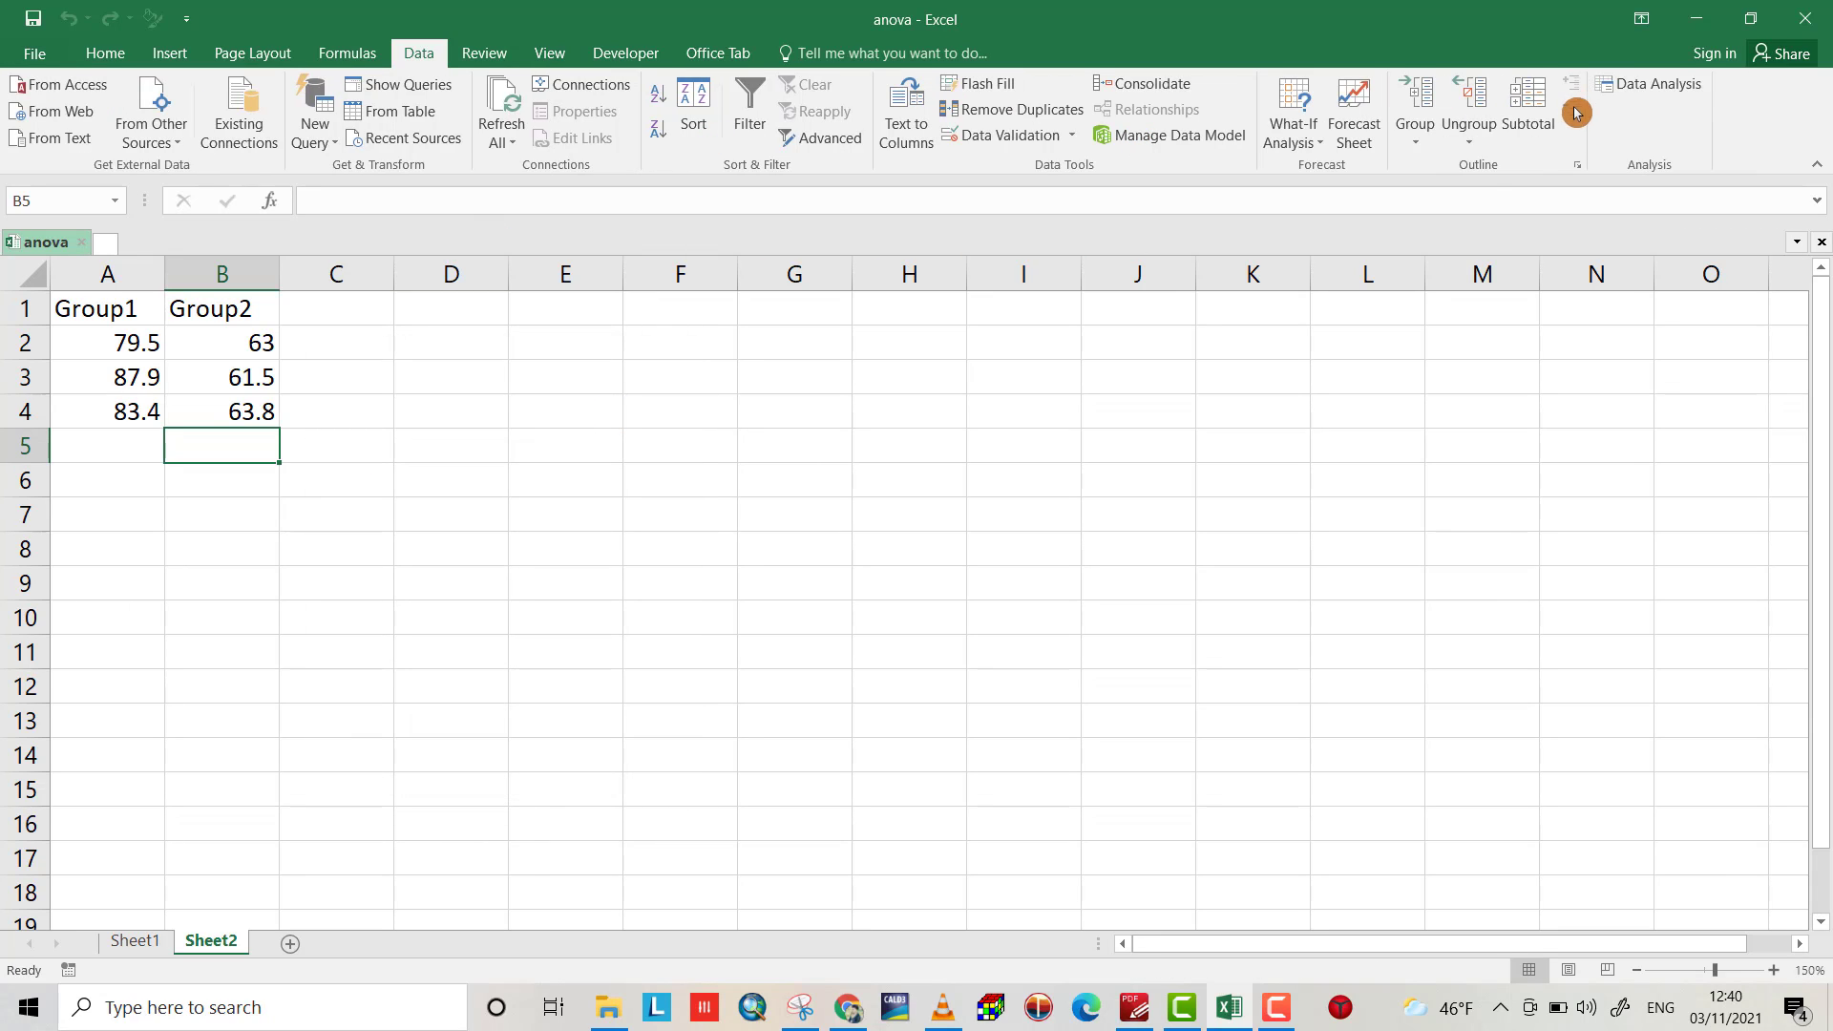
Step: Set up a single-factor ANOVA on Sheet2's range A1:B4, grouped by columns, with output to a new worksheet named Anova Results
left_click(1645, 88)
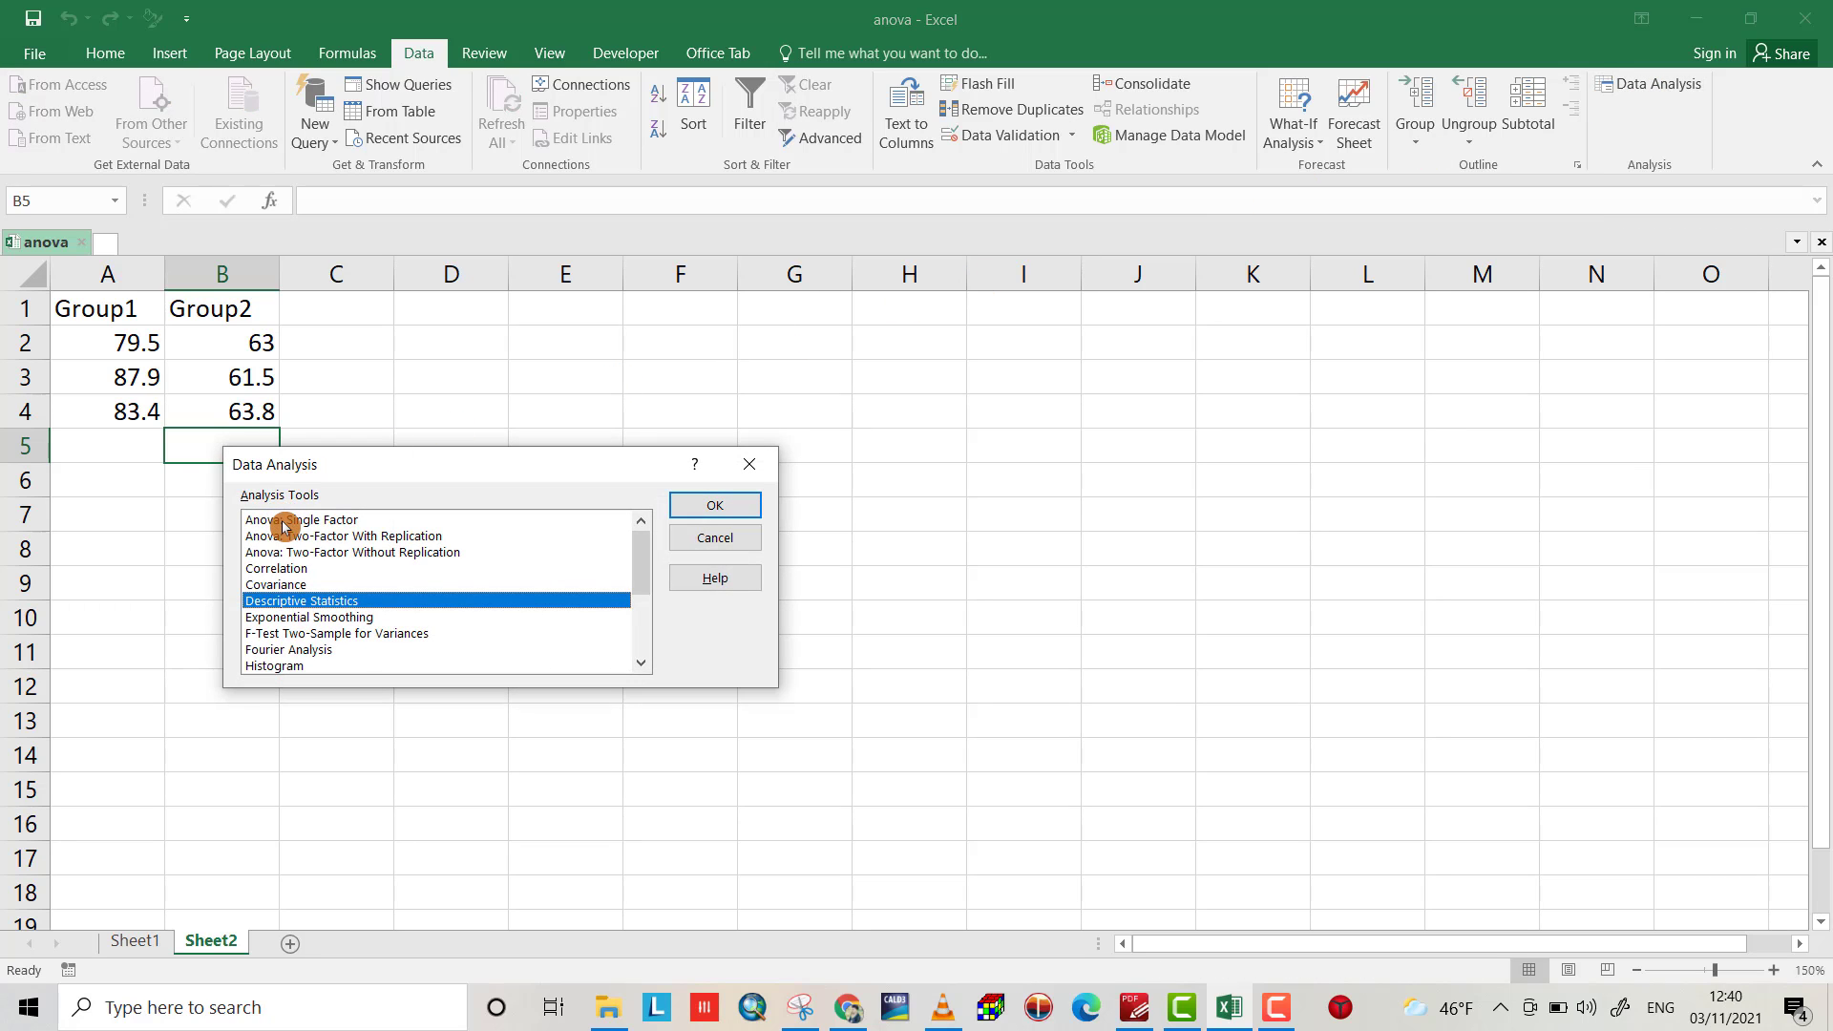
double_click(284, 524)
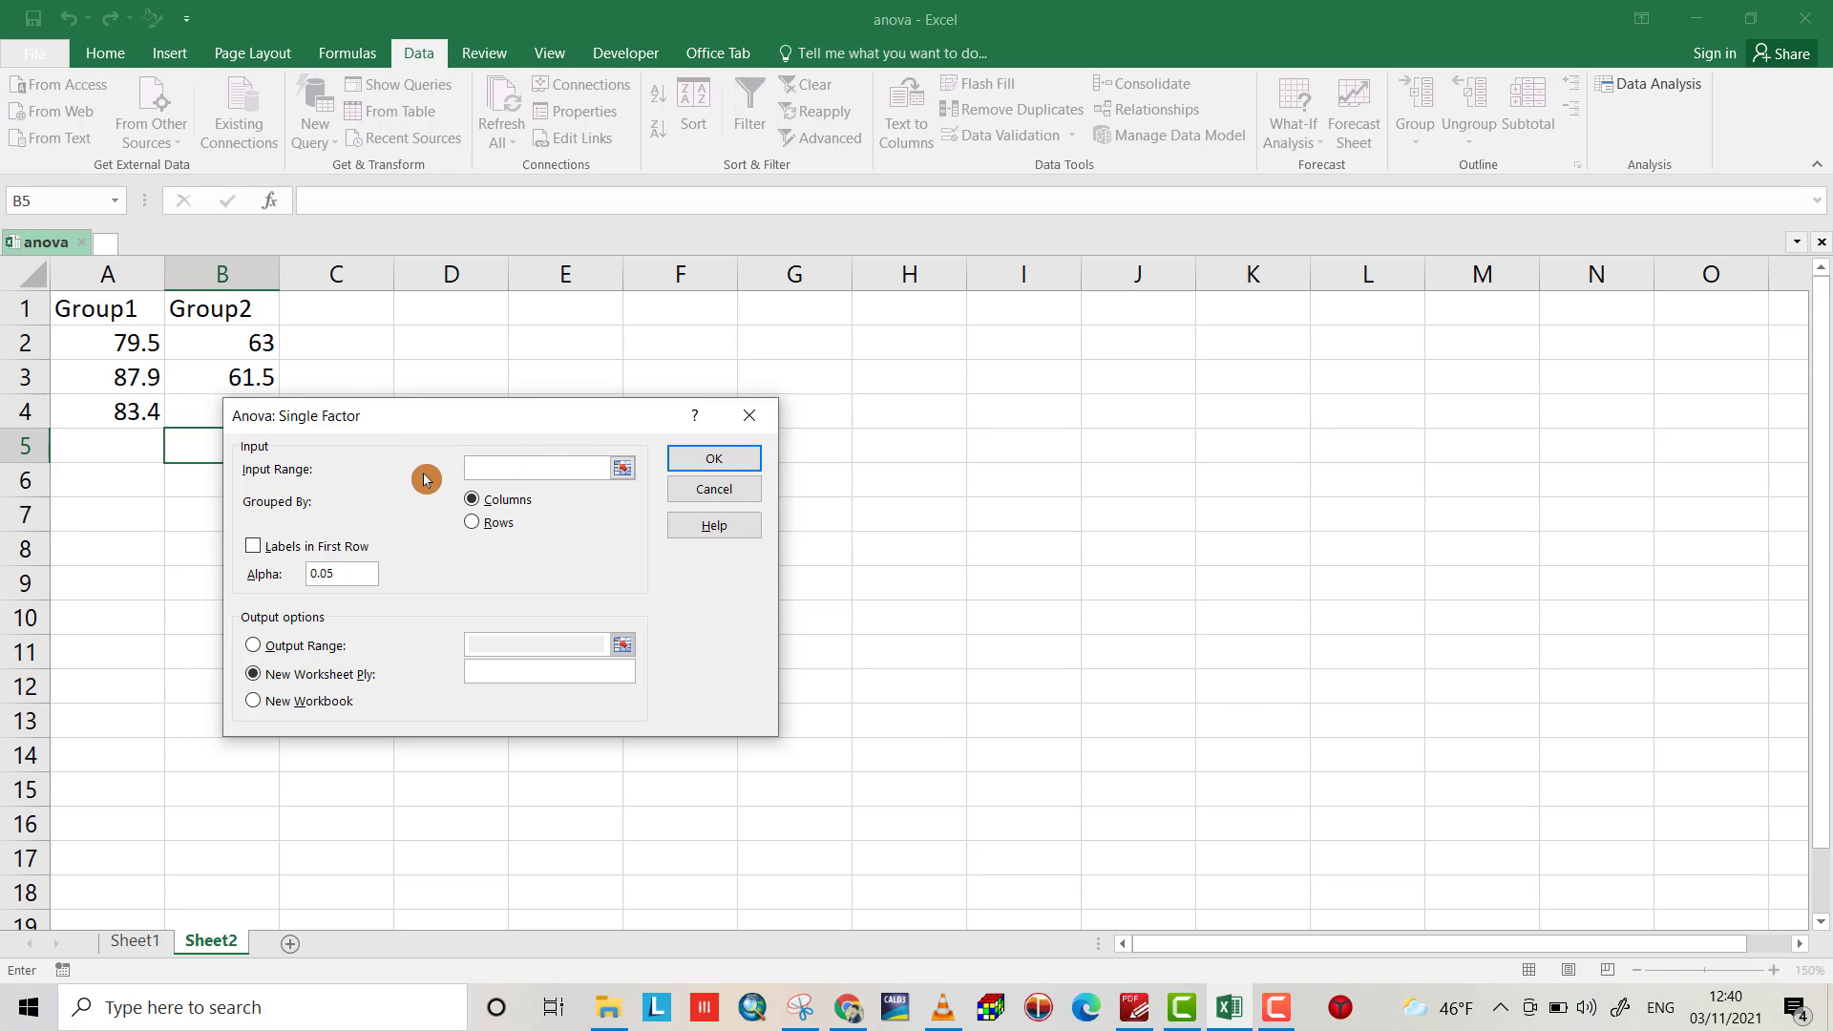
left_click_drag(444, 417, 559, 469)
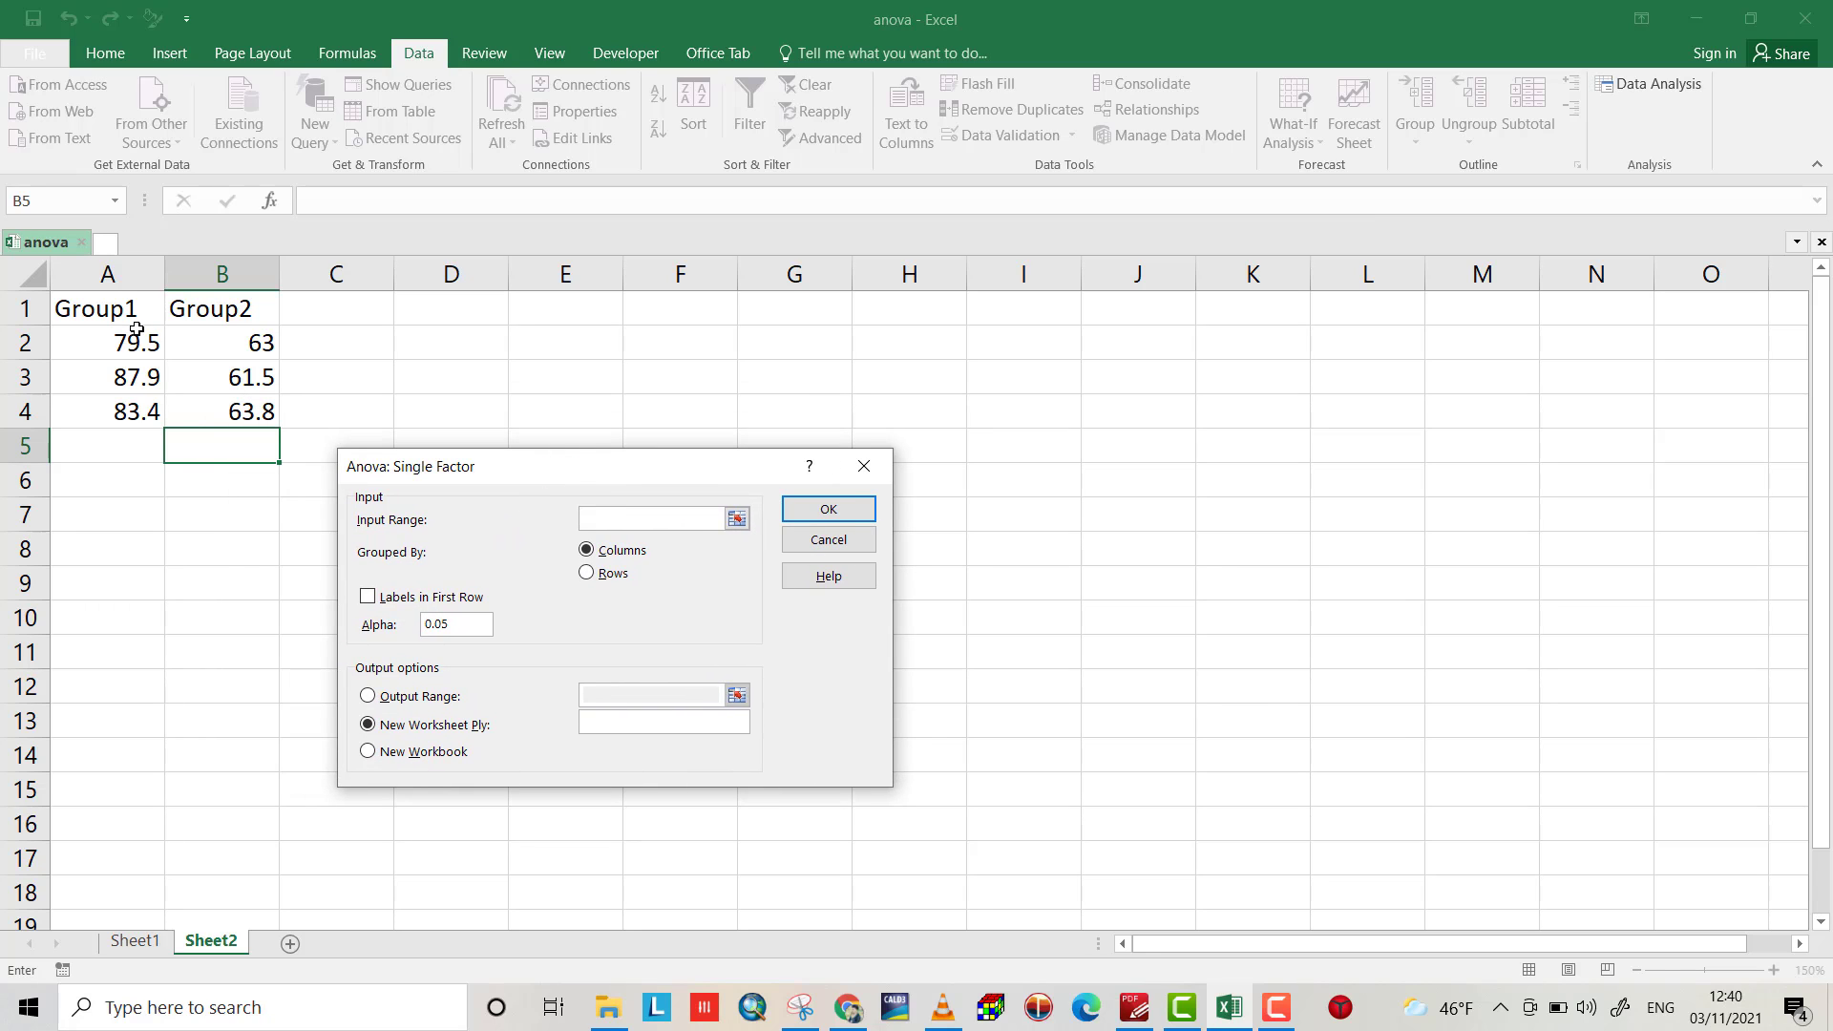
left_click_drag(89, 312, 214, 411)
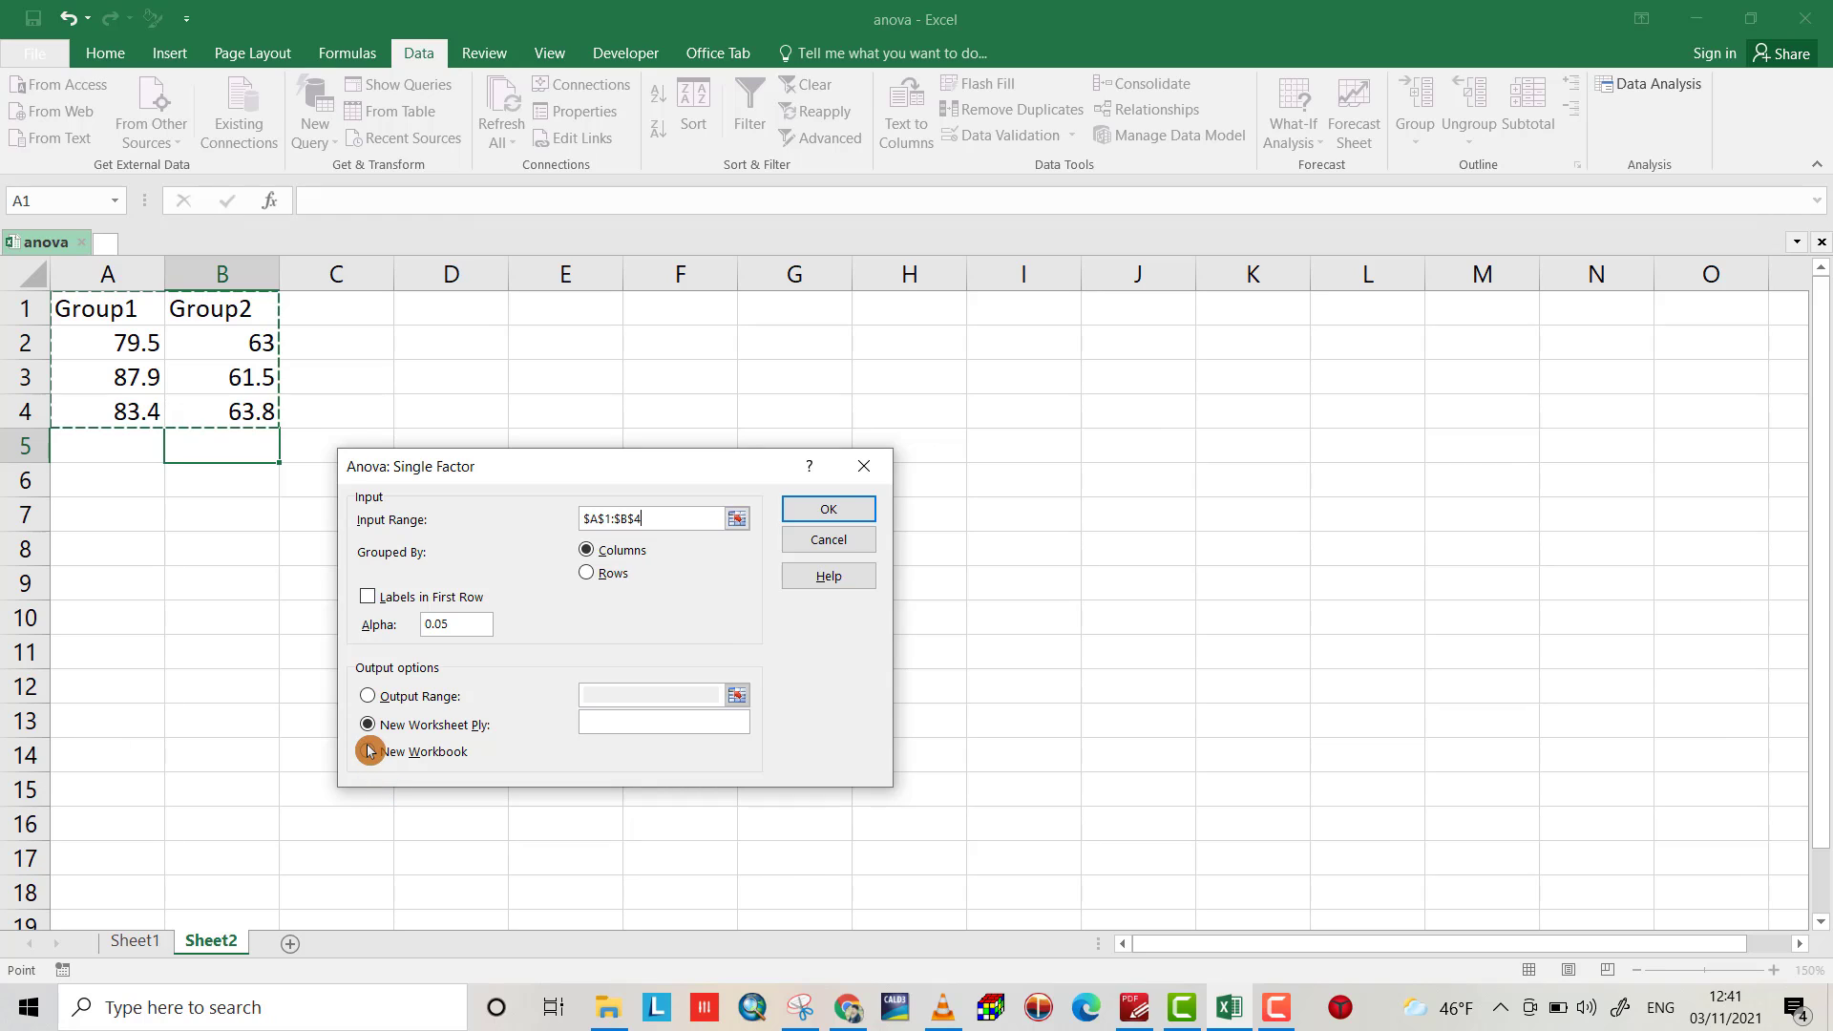
left_click(612, 724)
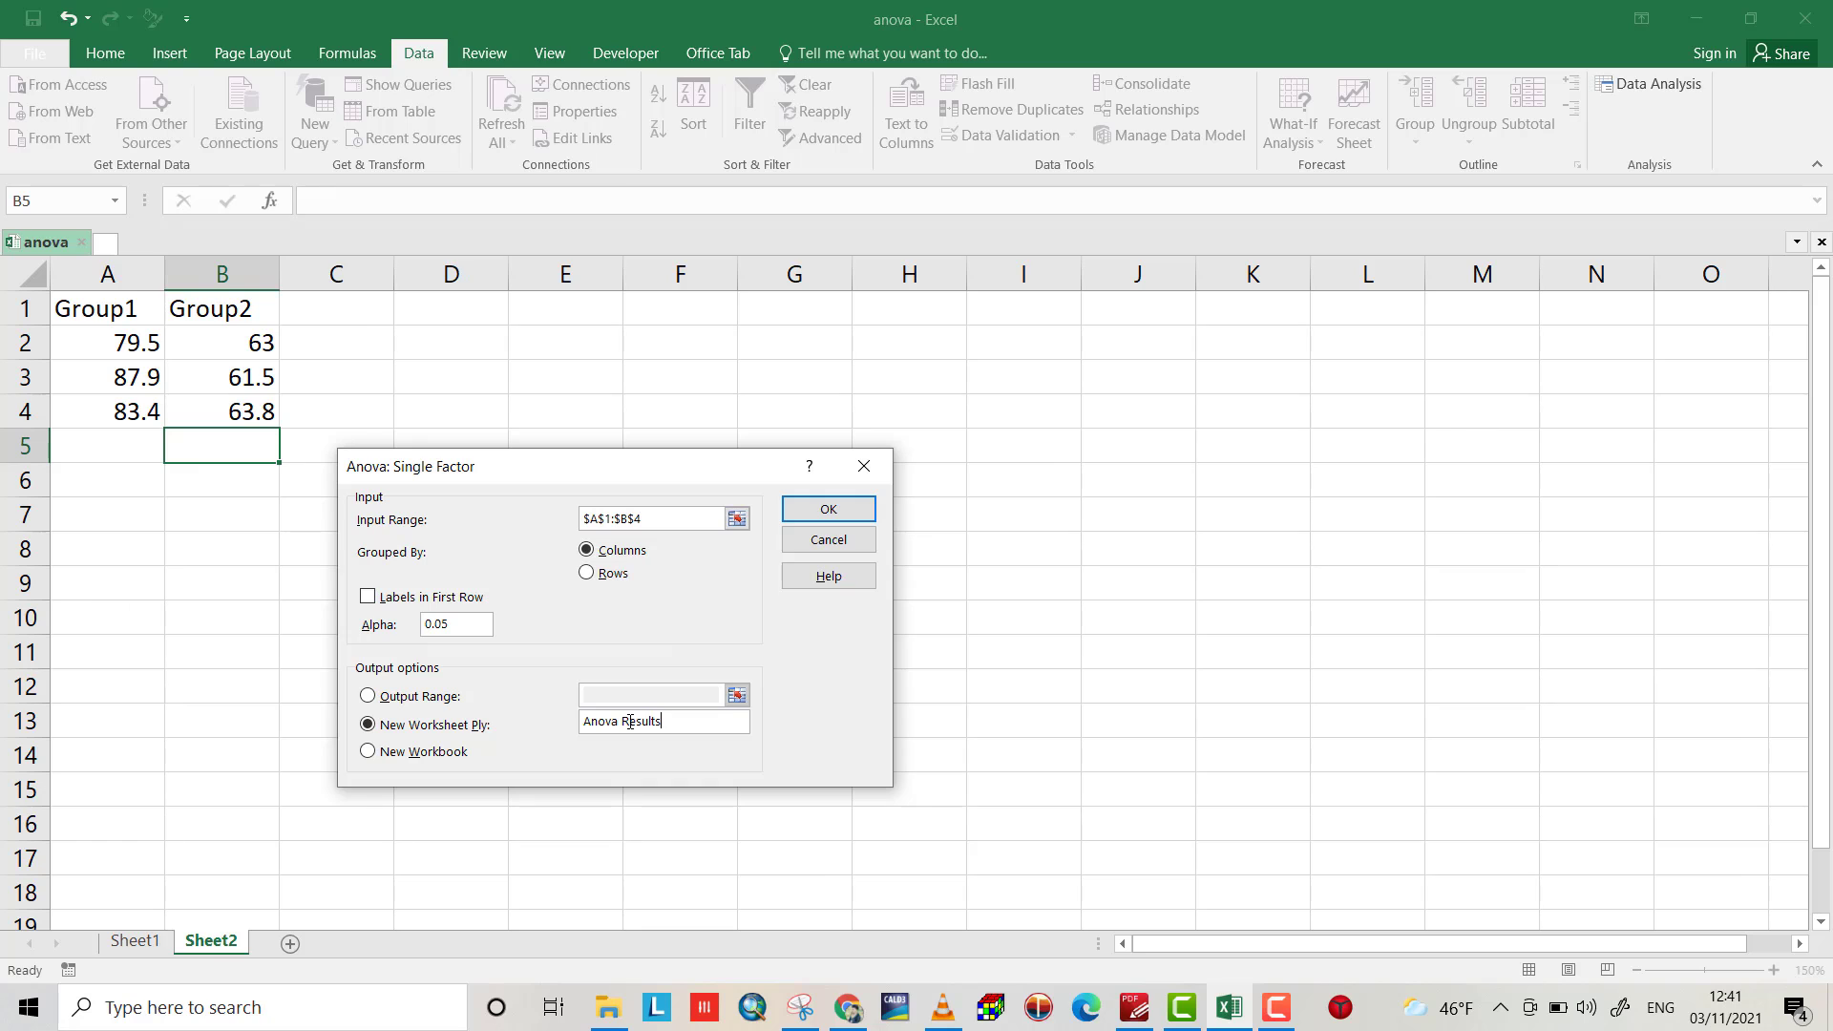
Step: Run the ANOVA with the first row treated as labels, and fit the result columns to their contents
left_click(828, 512)
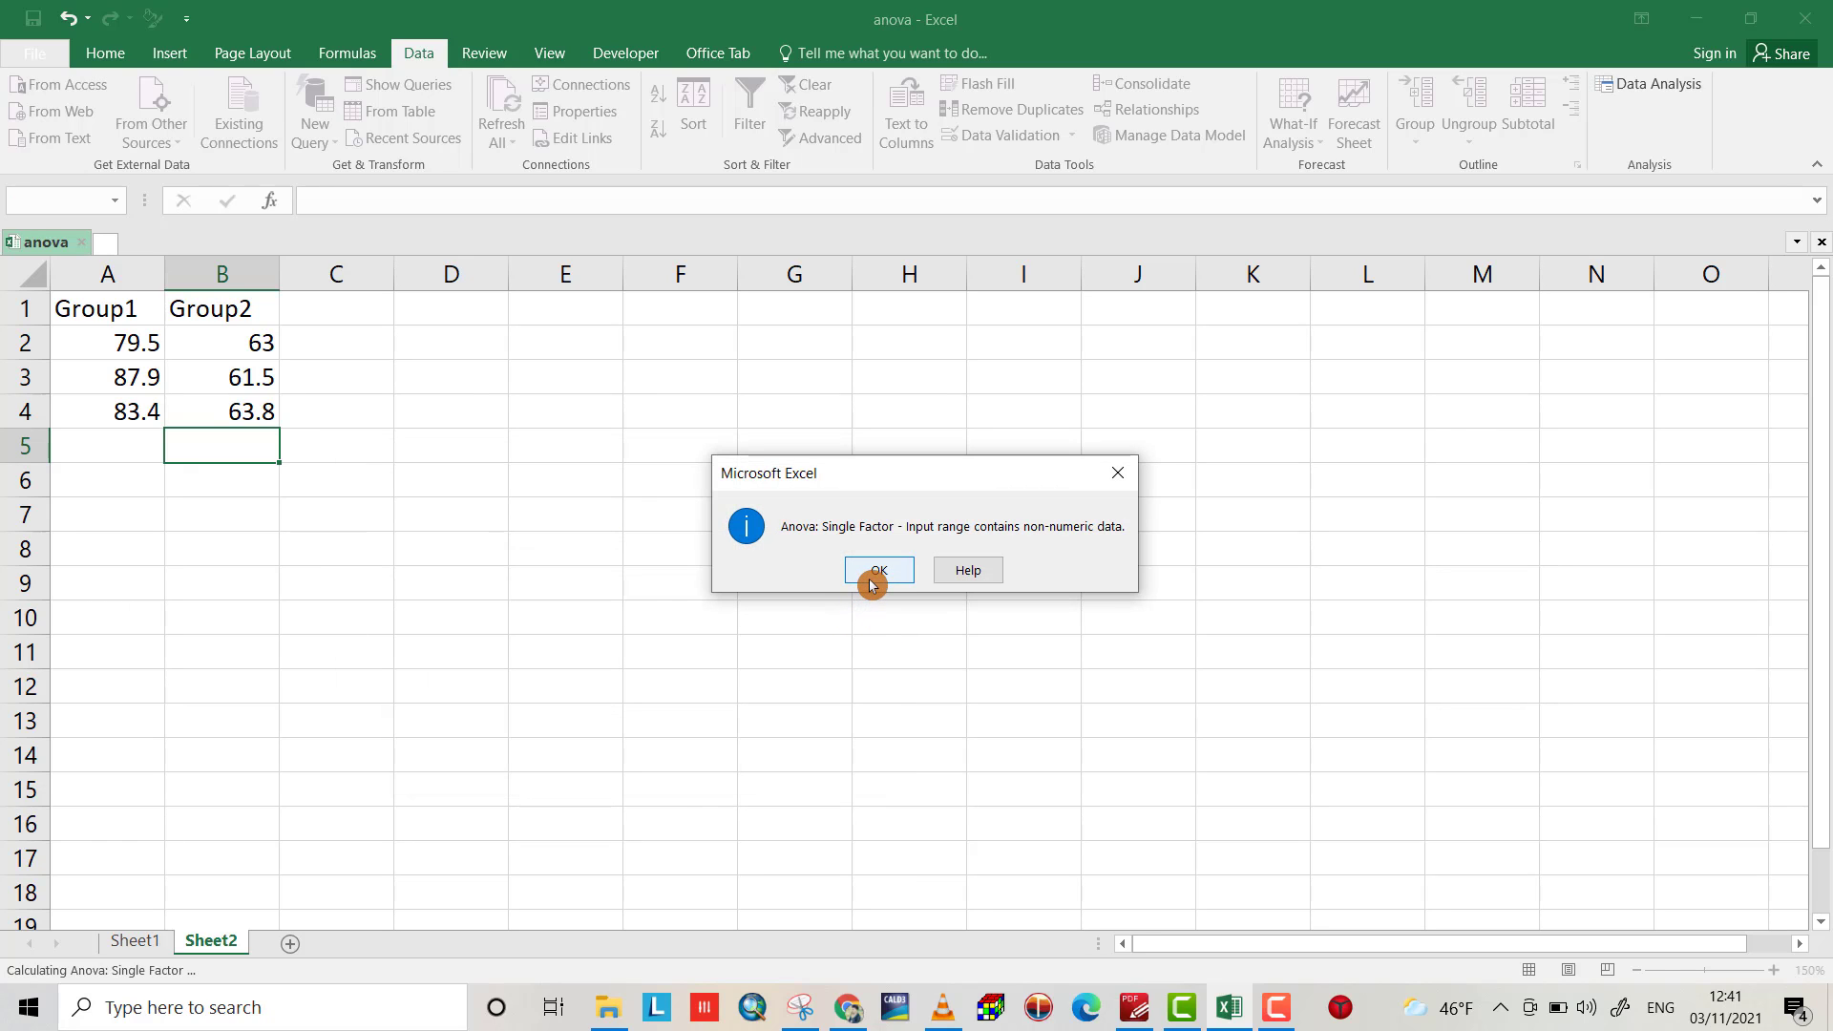
left_click(874, 580)
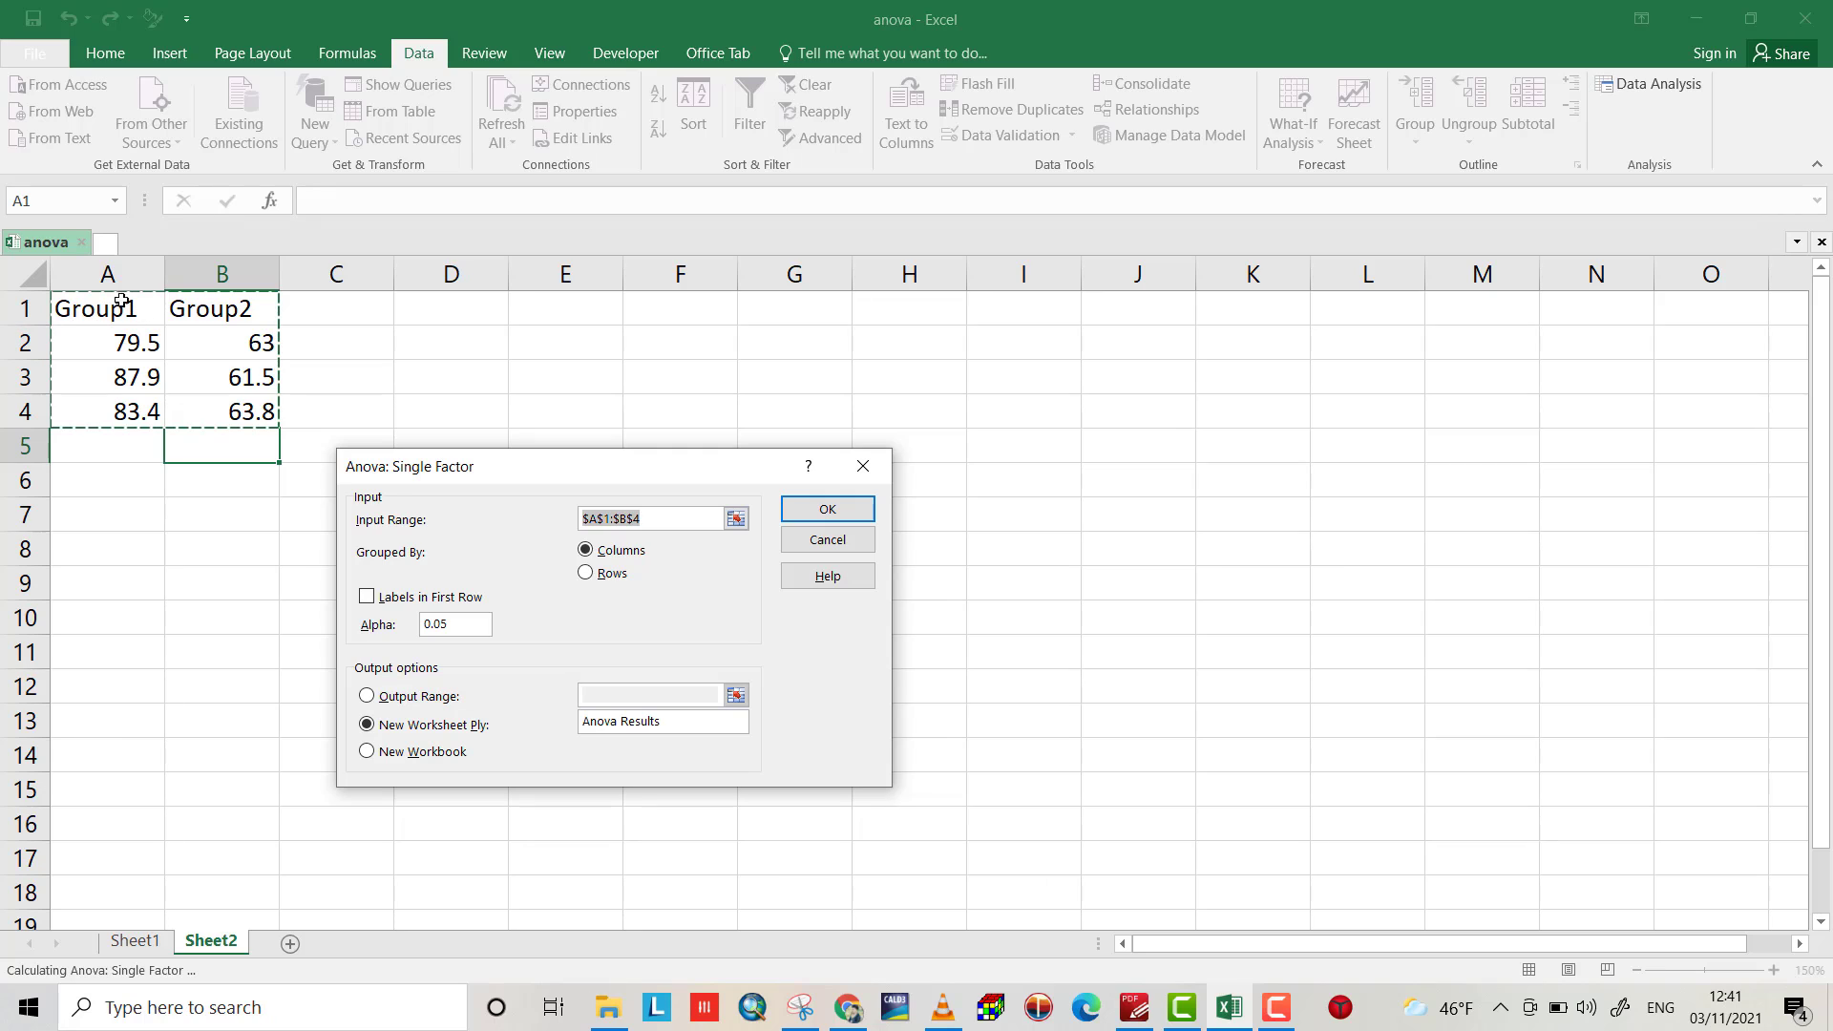
left_click(366, 598)
left_click(844, 504)
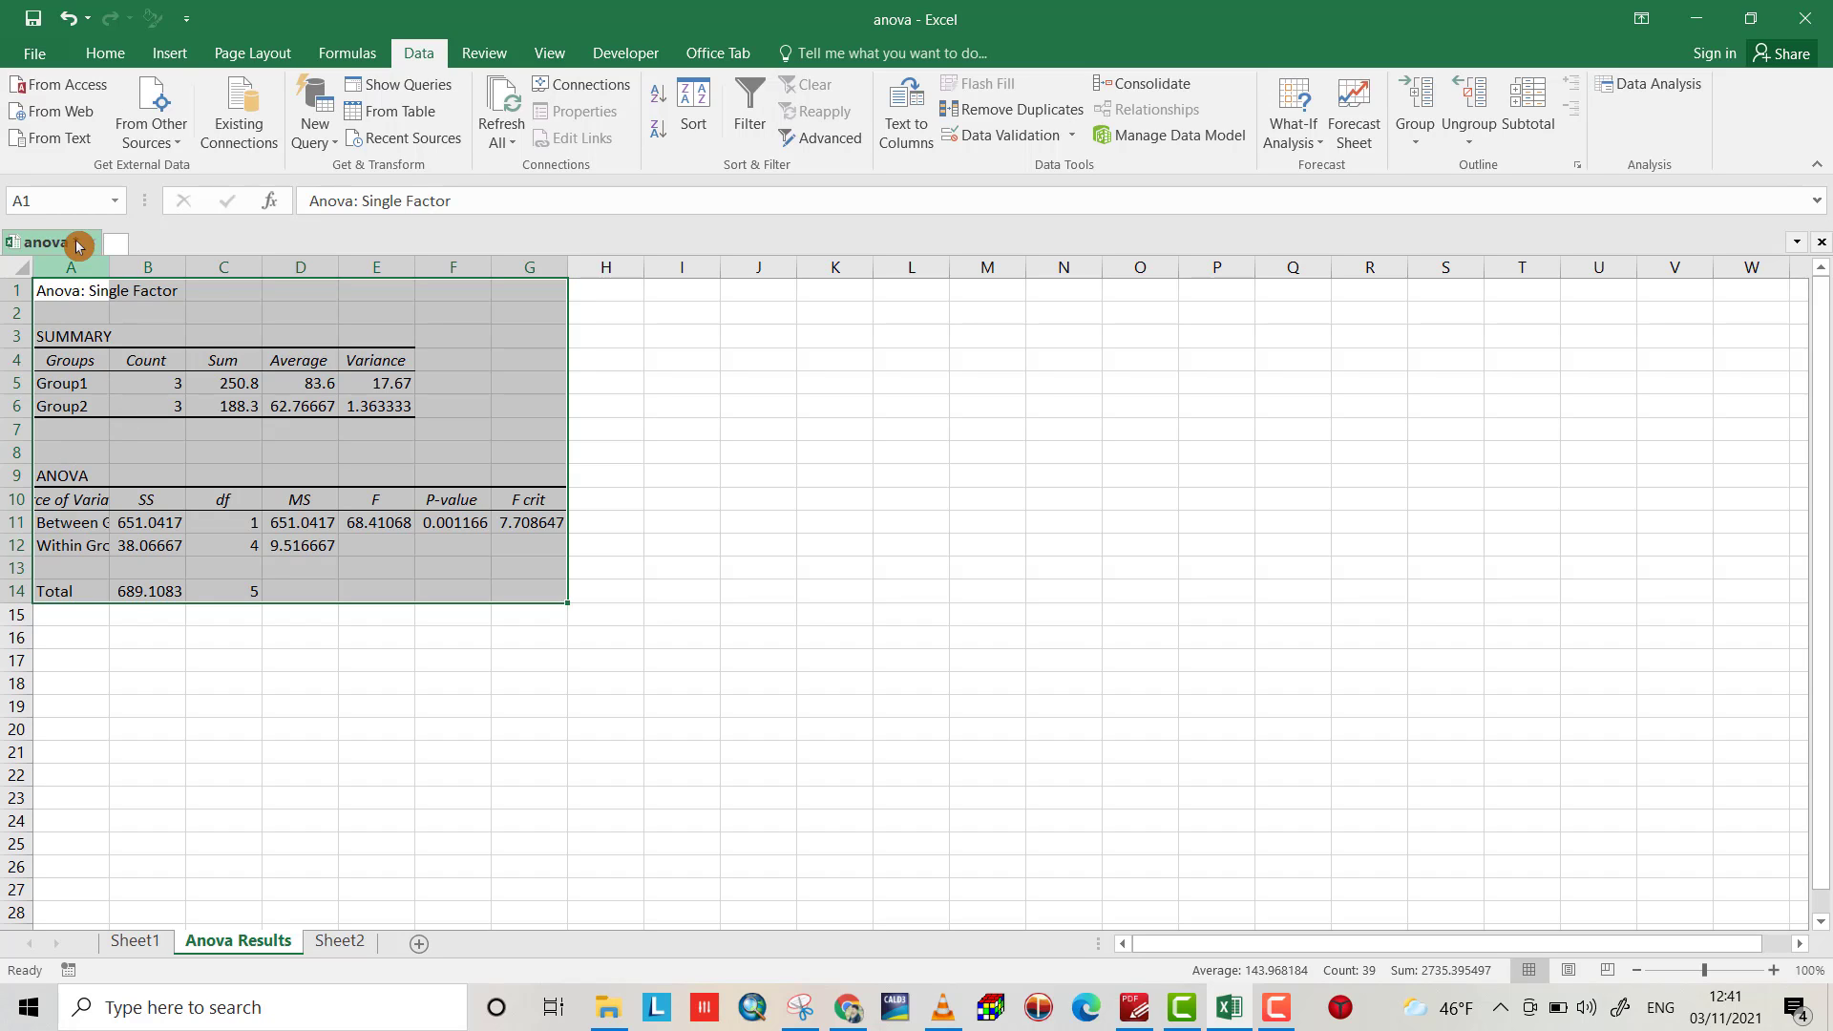
left_click(63, 337)
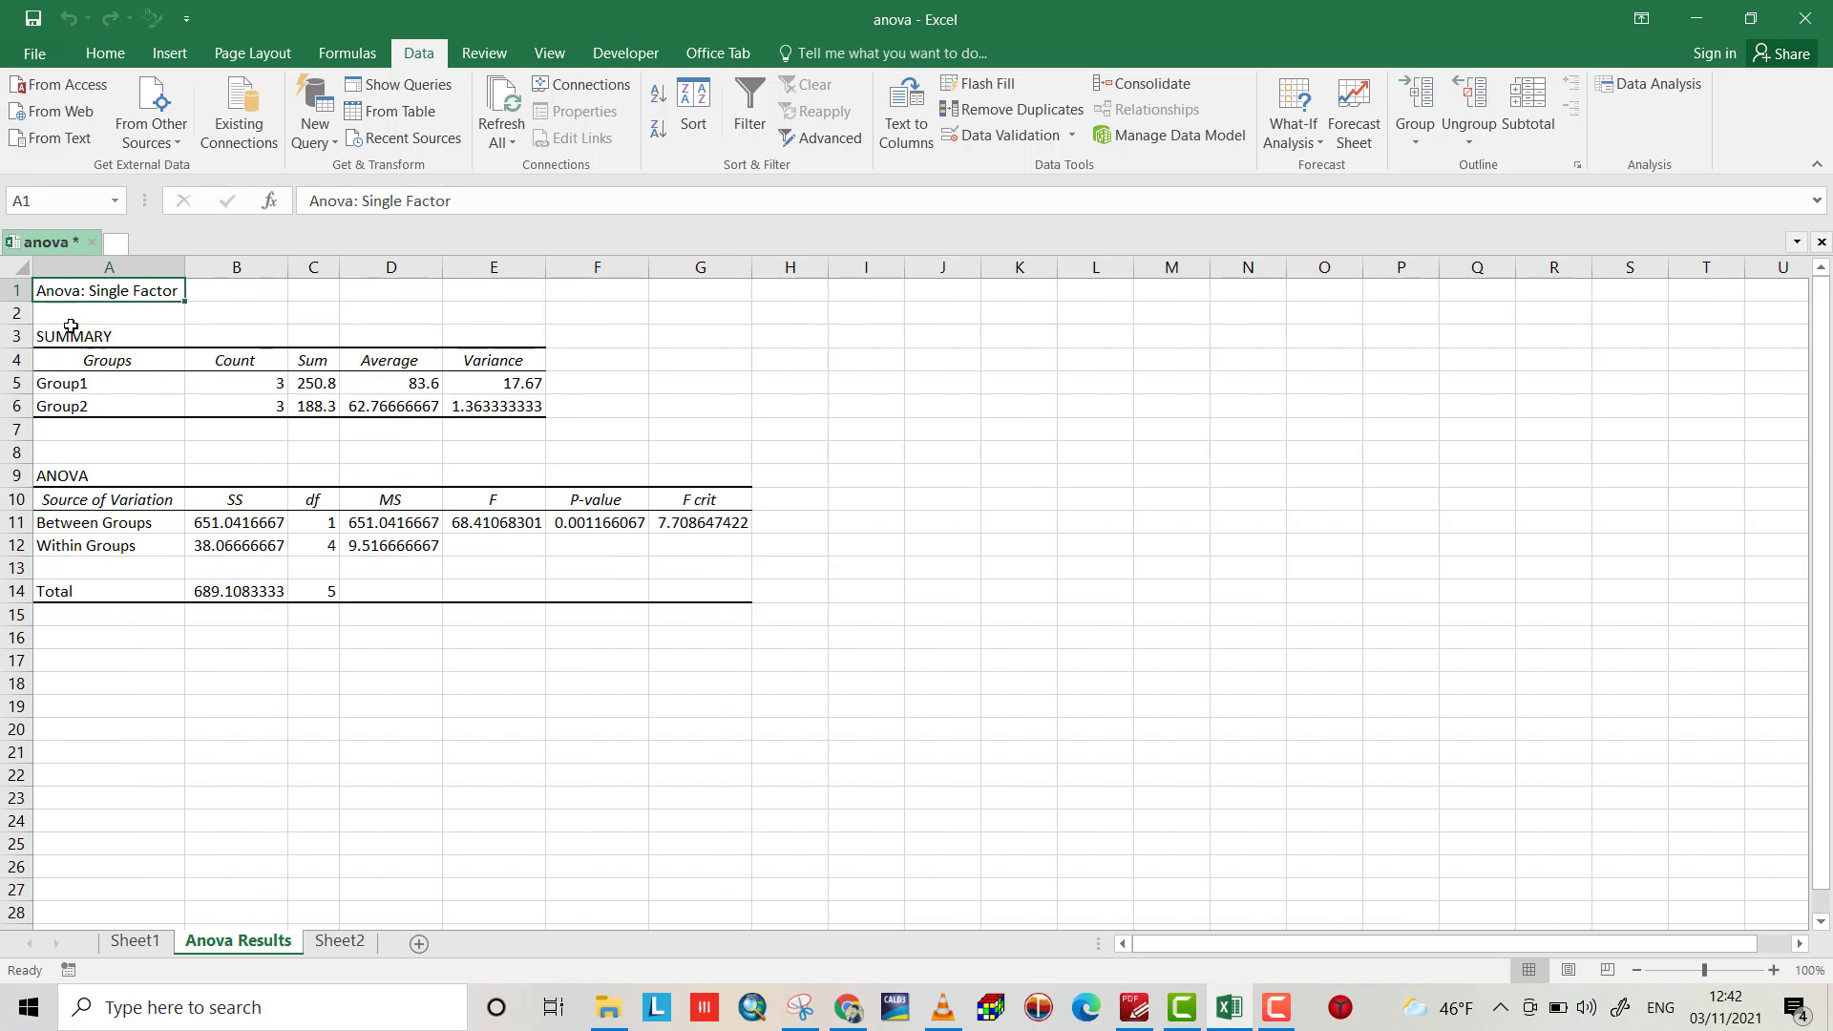
left_click(695, 652)
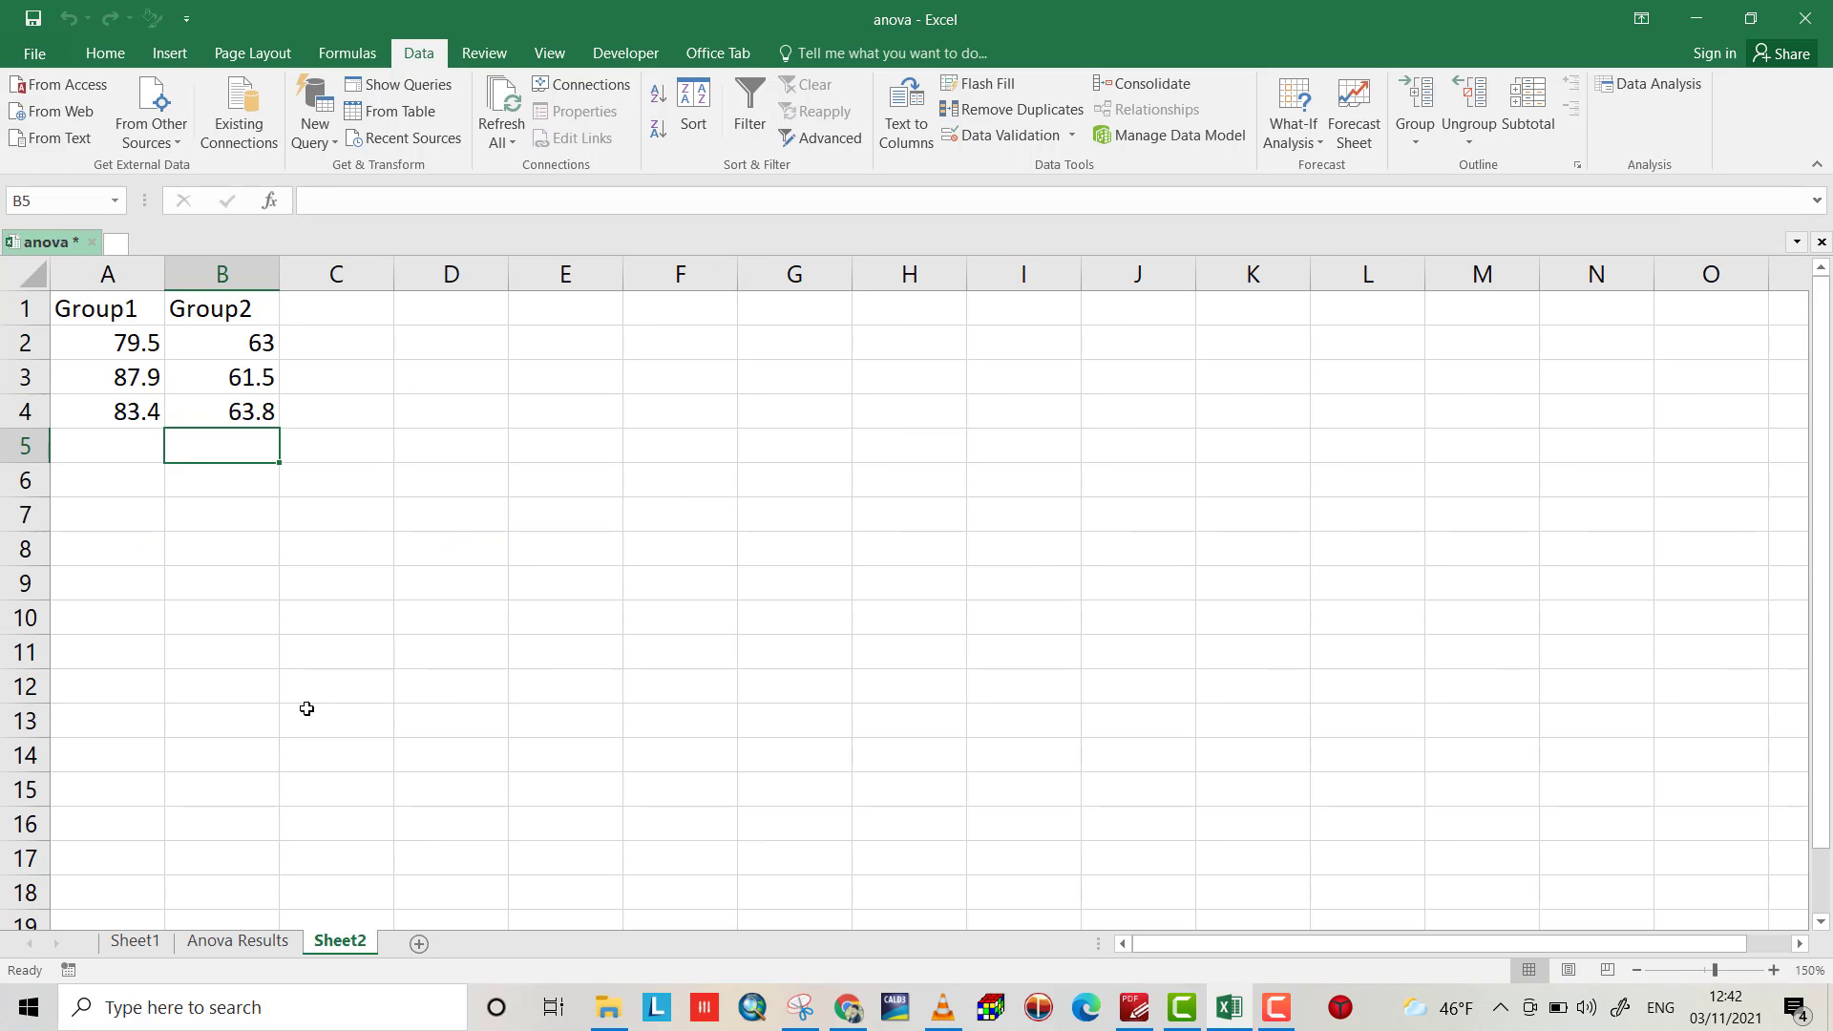
Step: On Sheet2, sum the Group1 values A2:A4 in A5 and fill the formula across to B5 for Group2
left_click(252, 937)
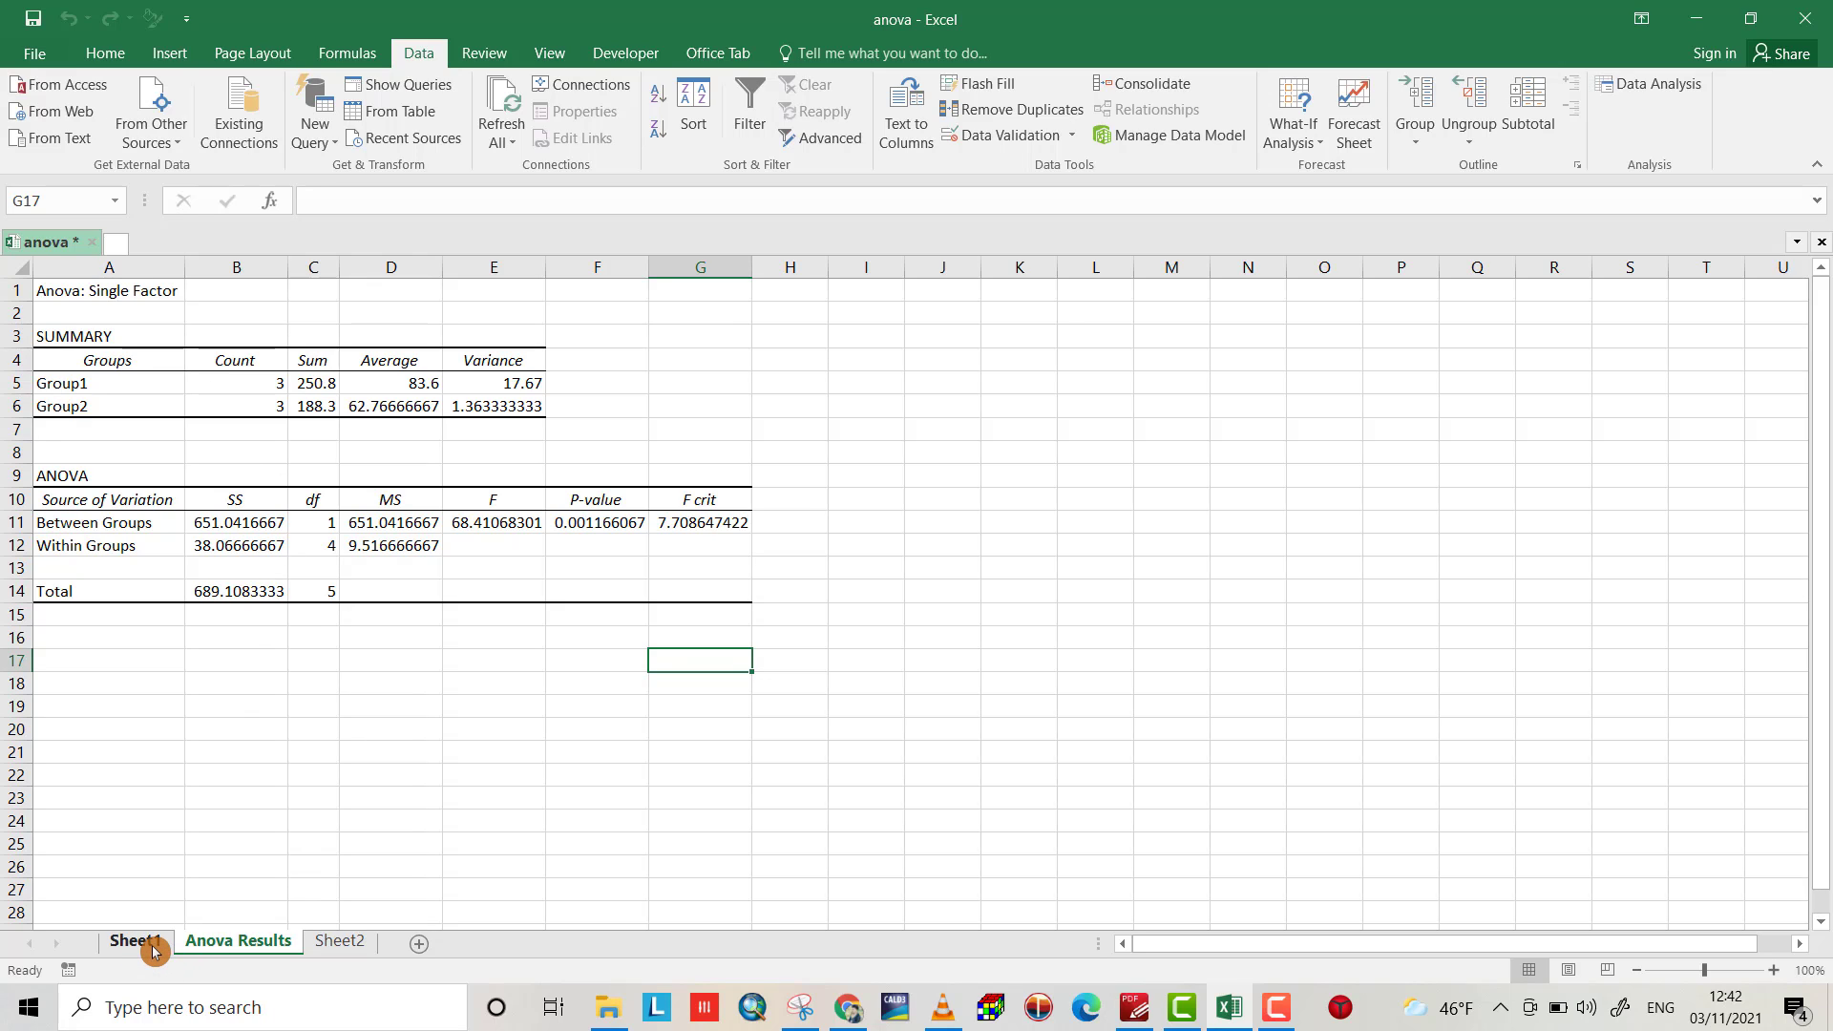
left_click(339, 943)
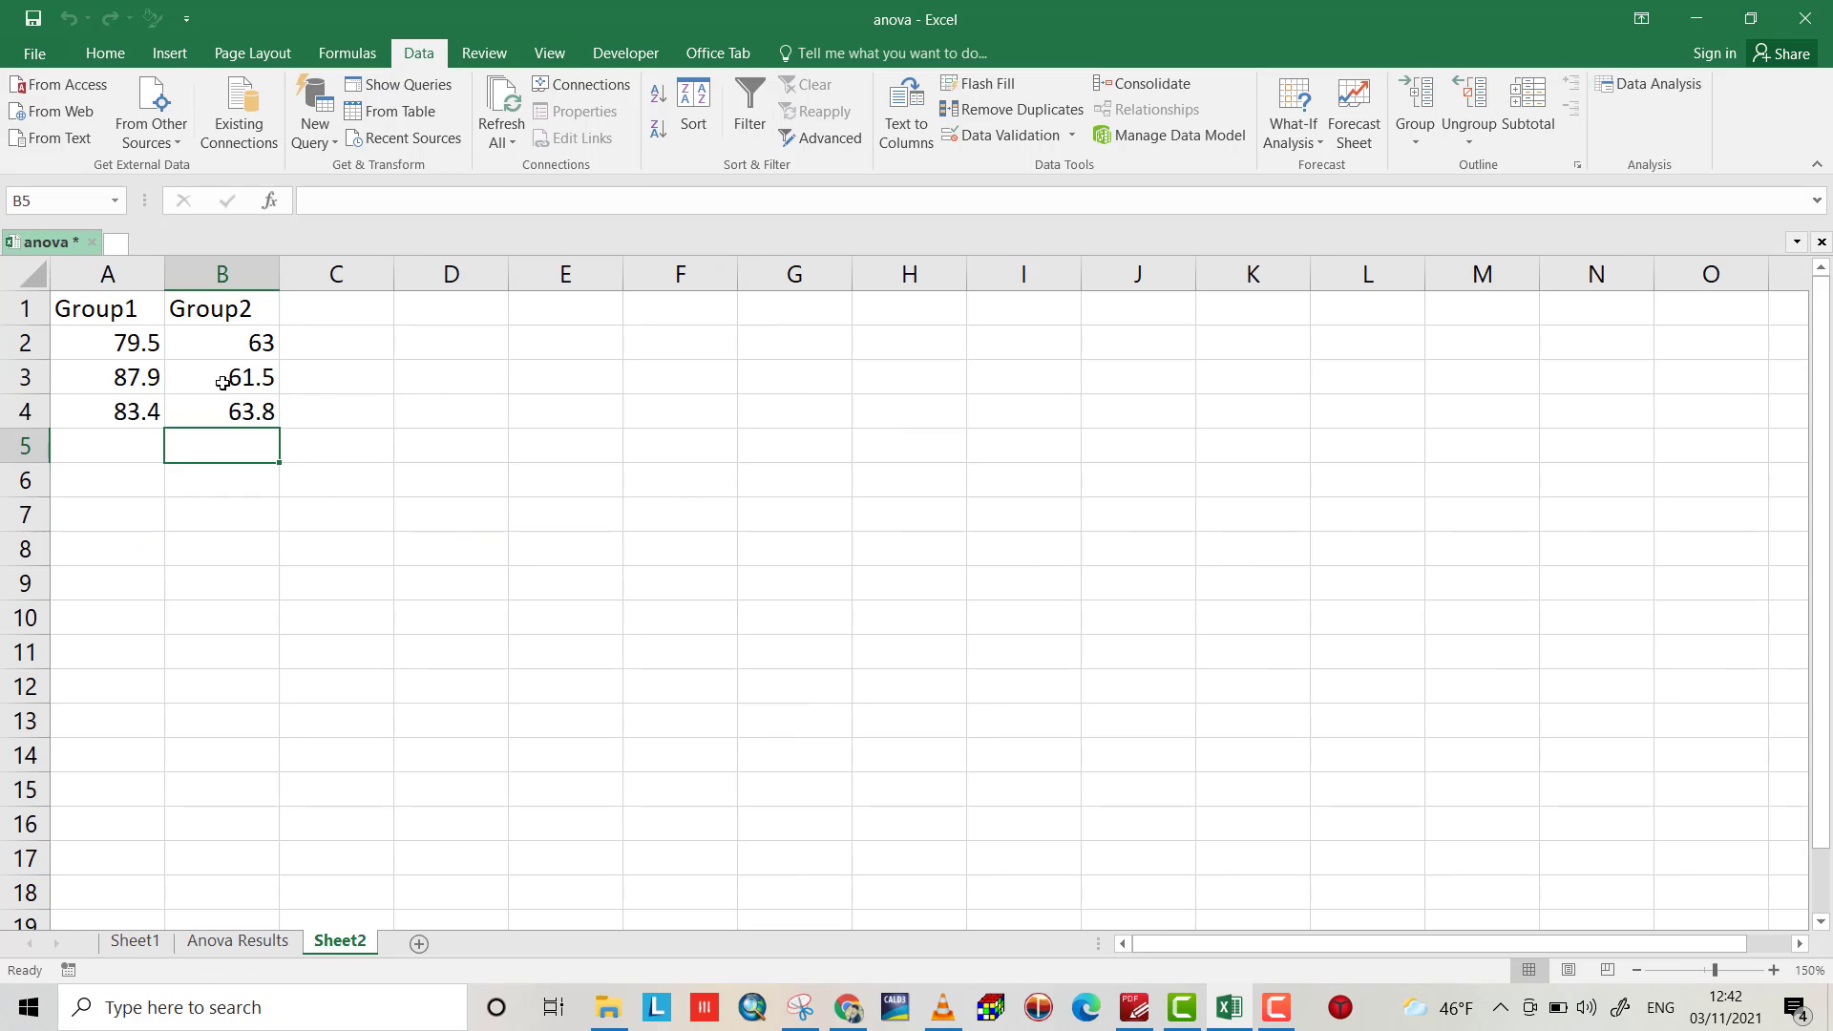
left_click_drag(134, 344, 143, 413)
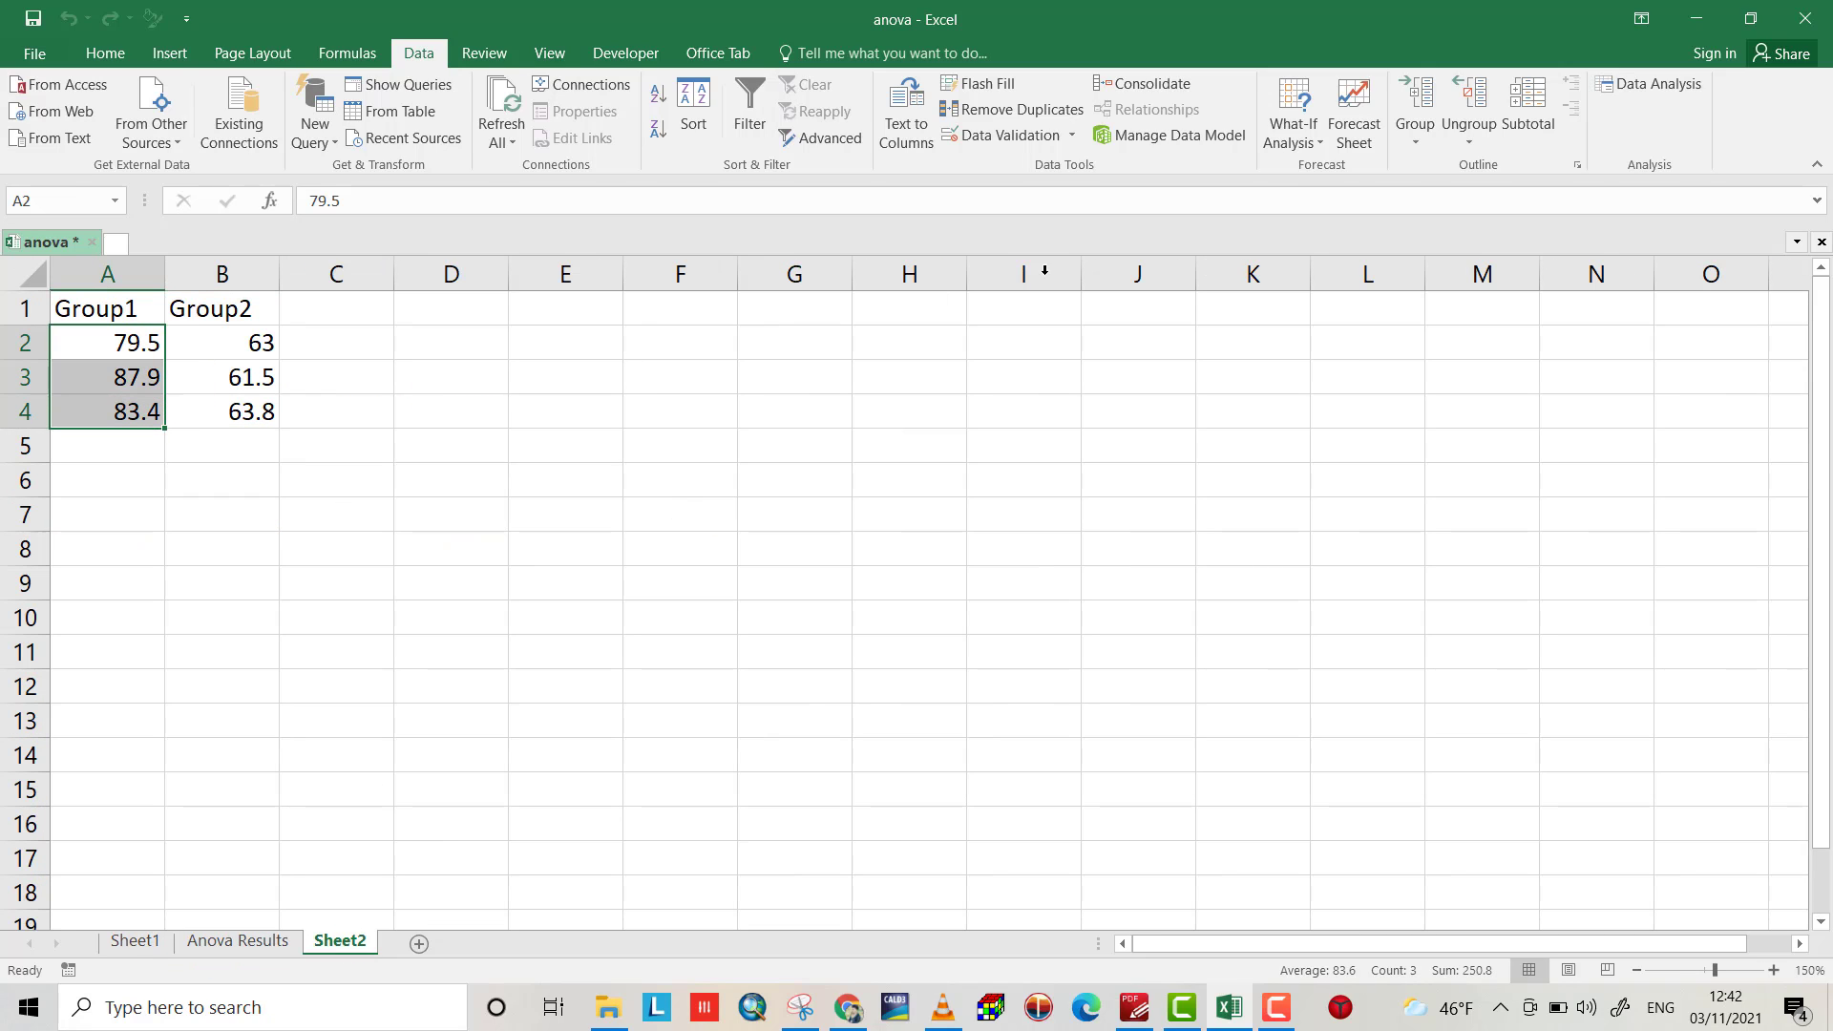
left_click(92, 55)
left_click(1518, 84)
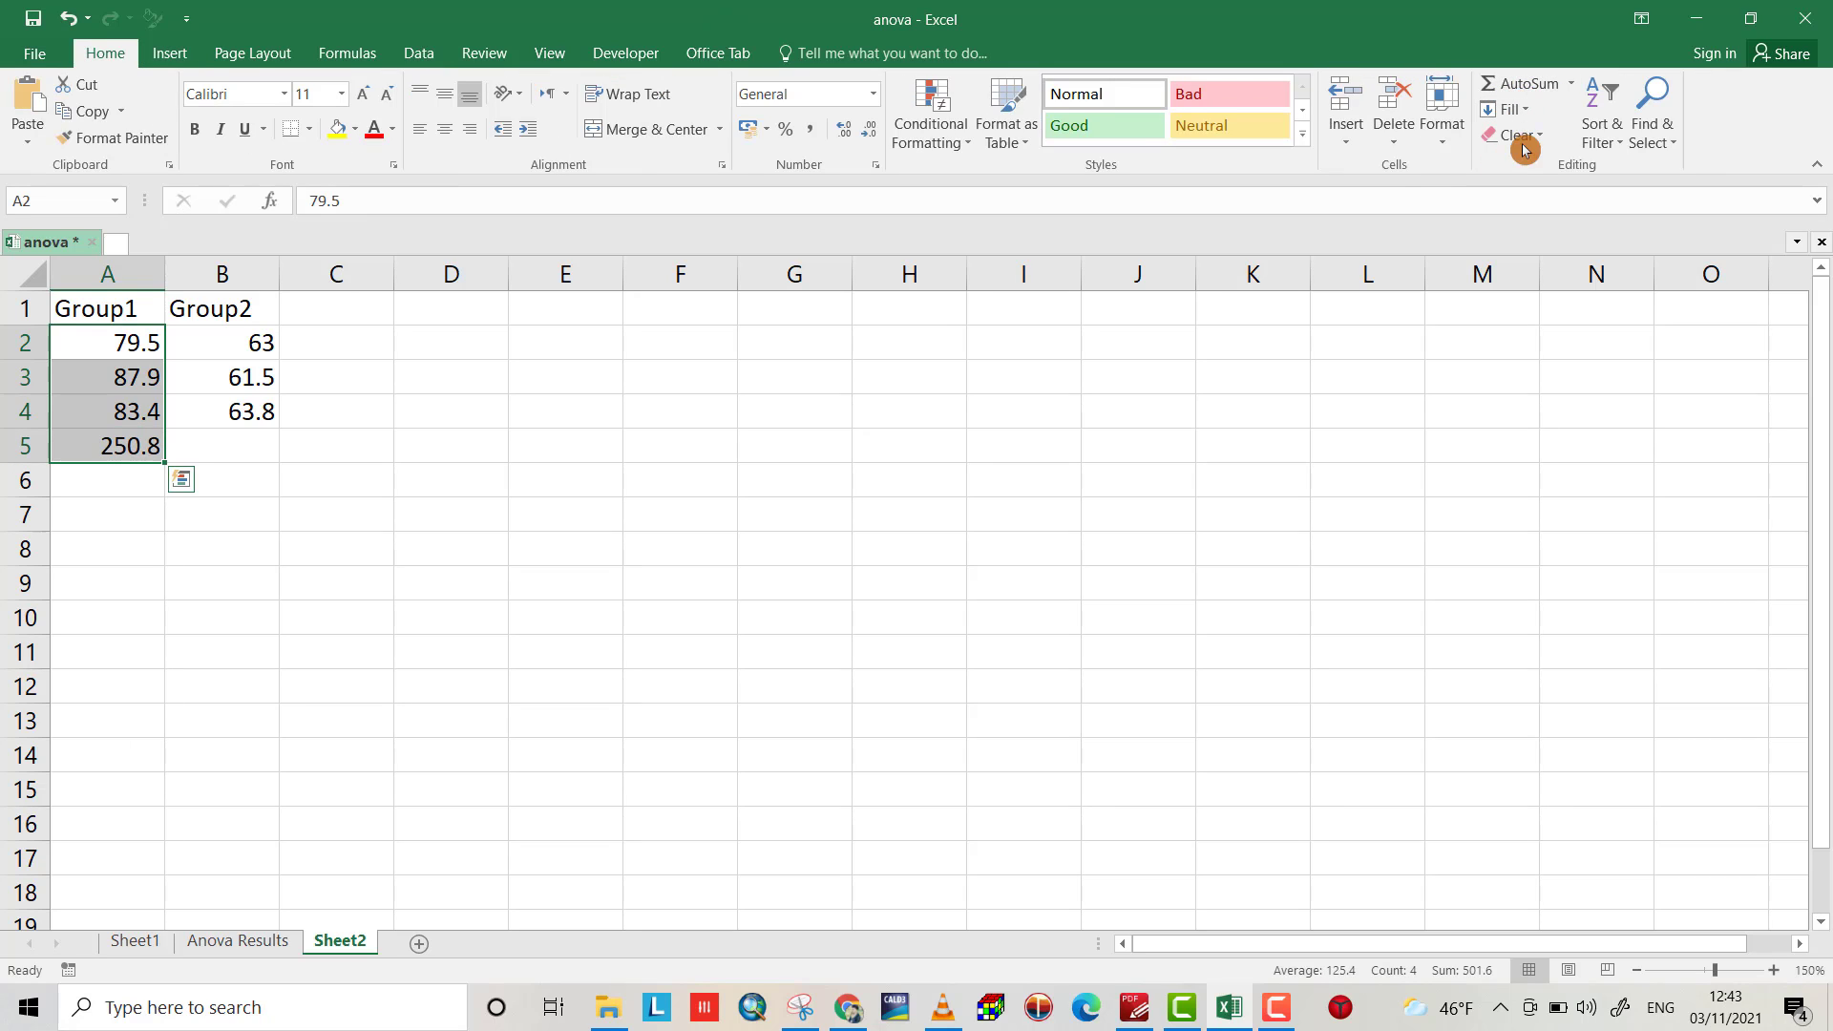
left_click(266, 456)
left_click(158, 453)
left_click_drag(163, 464, 284, 436)
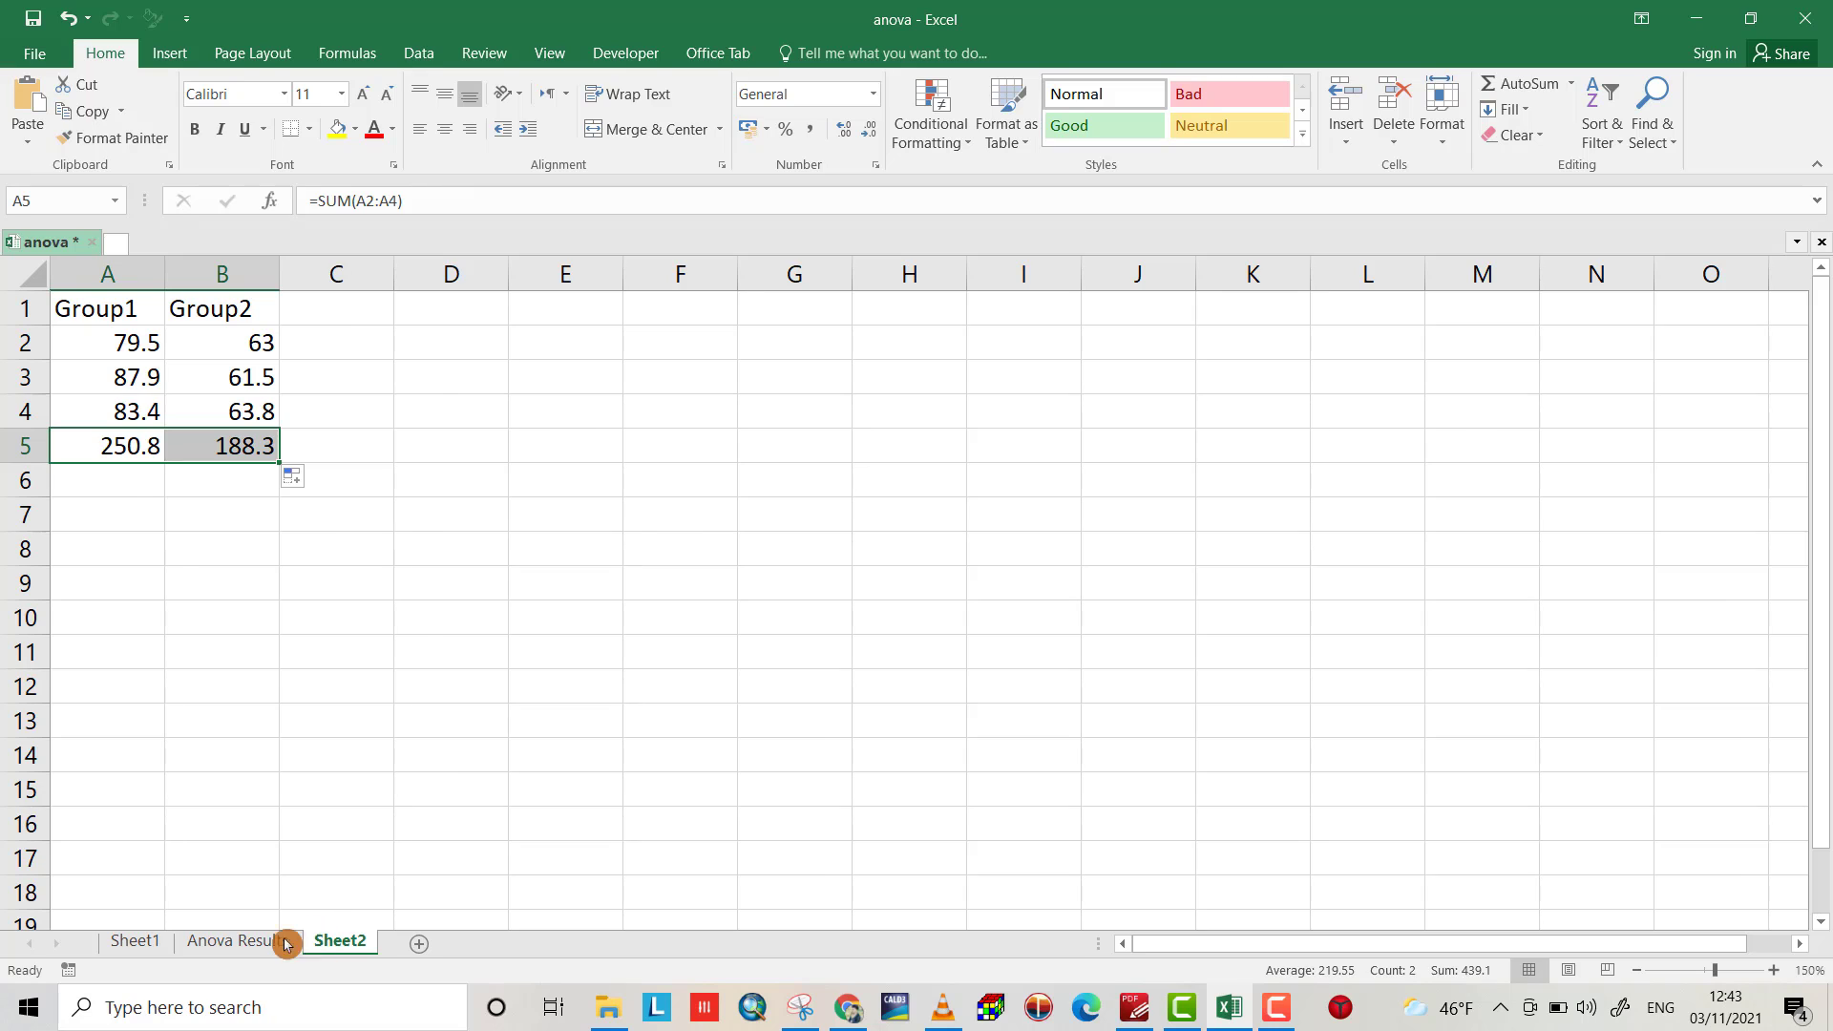
Step: In cell G4 of Anova Results, calculate the Group1 sample variance with =VAR.S(Sheet2!A2:A4)
left_click(237, 940)
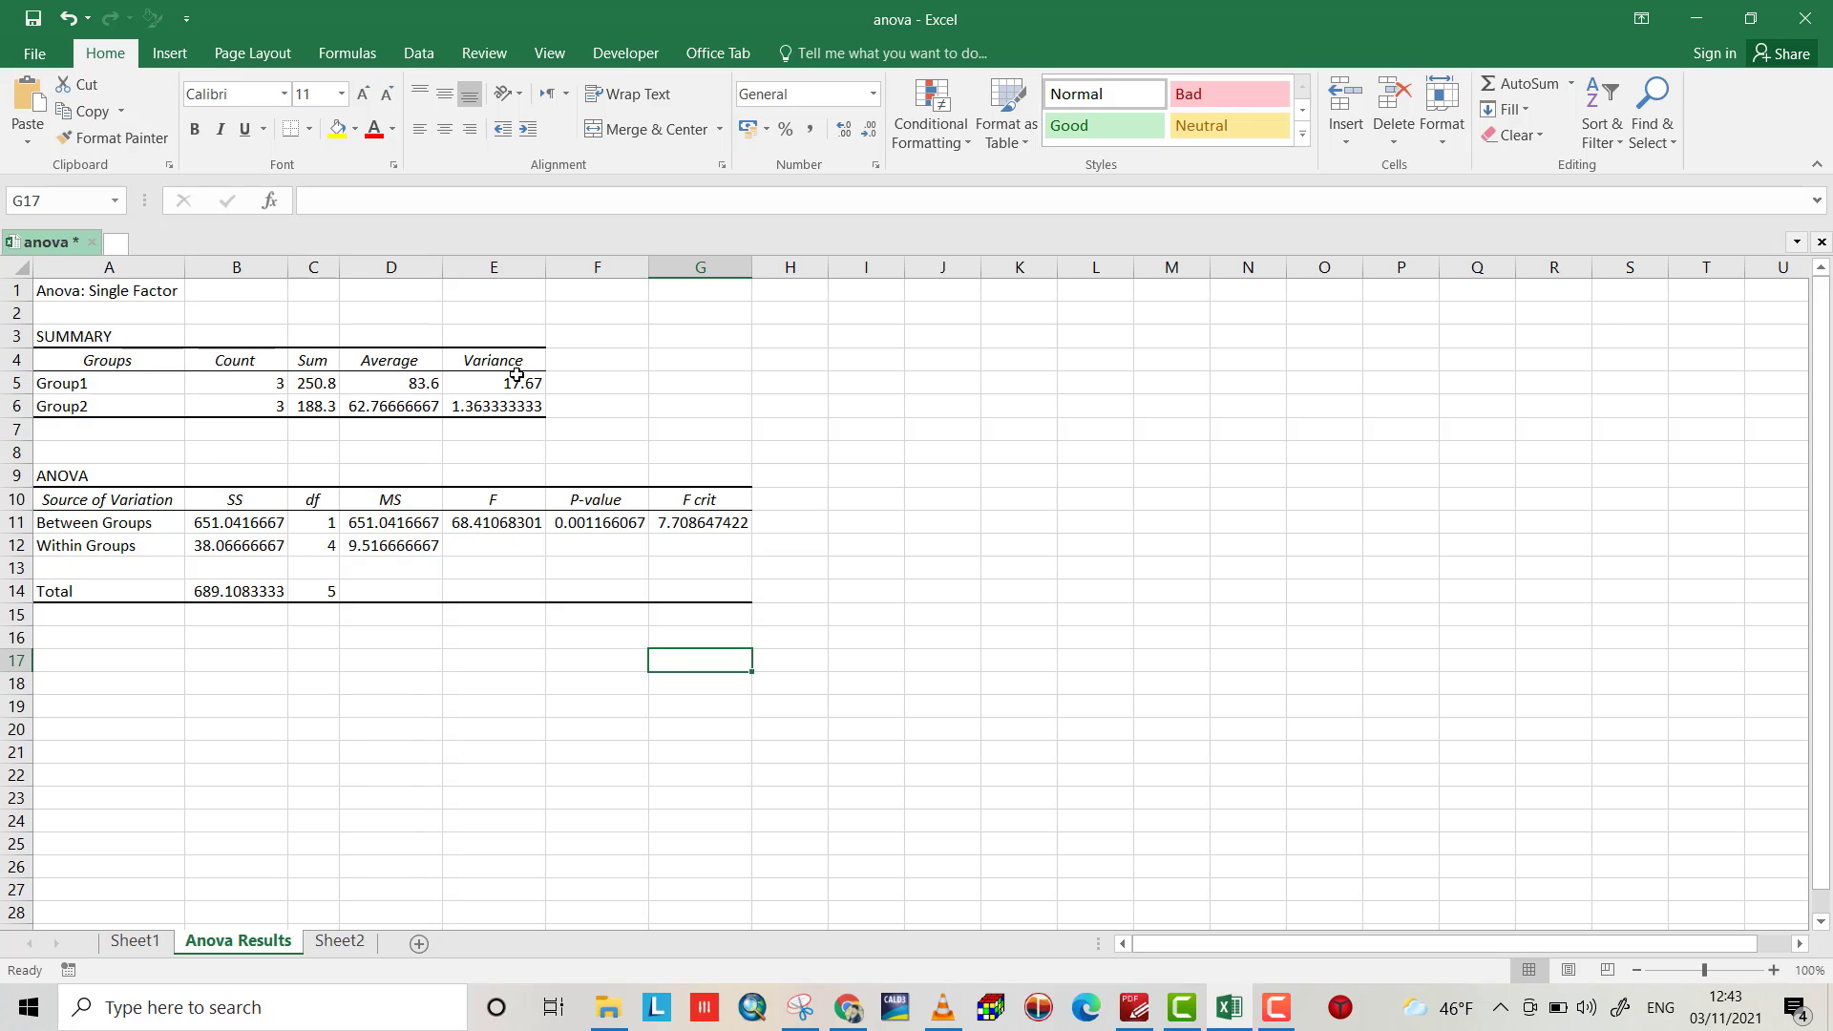
key("Up")
key("Up")
key("Up")
key("Up")
key("Up")
key("Up")
key("Up")
key("Up")
key("Up")
key("Up")
key("Up")
key("Up")
key("Up")
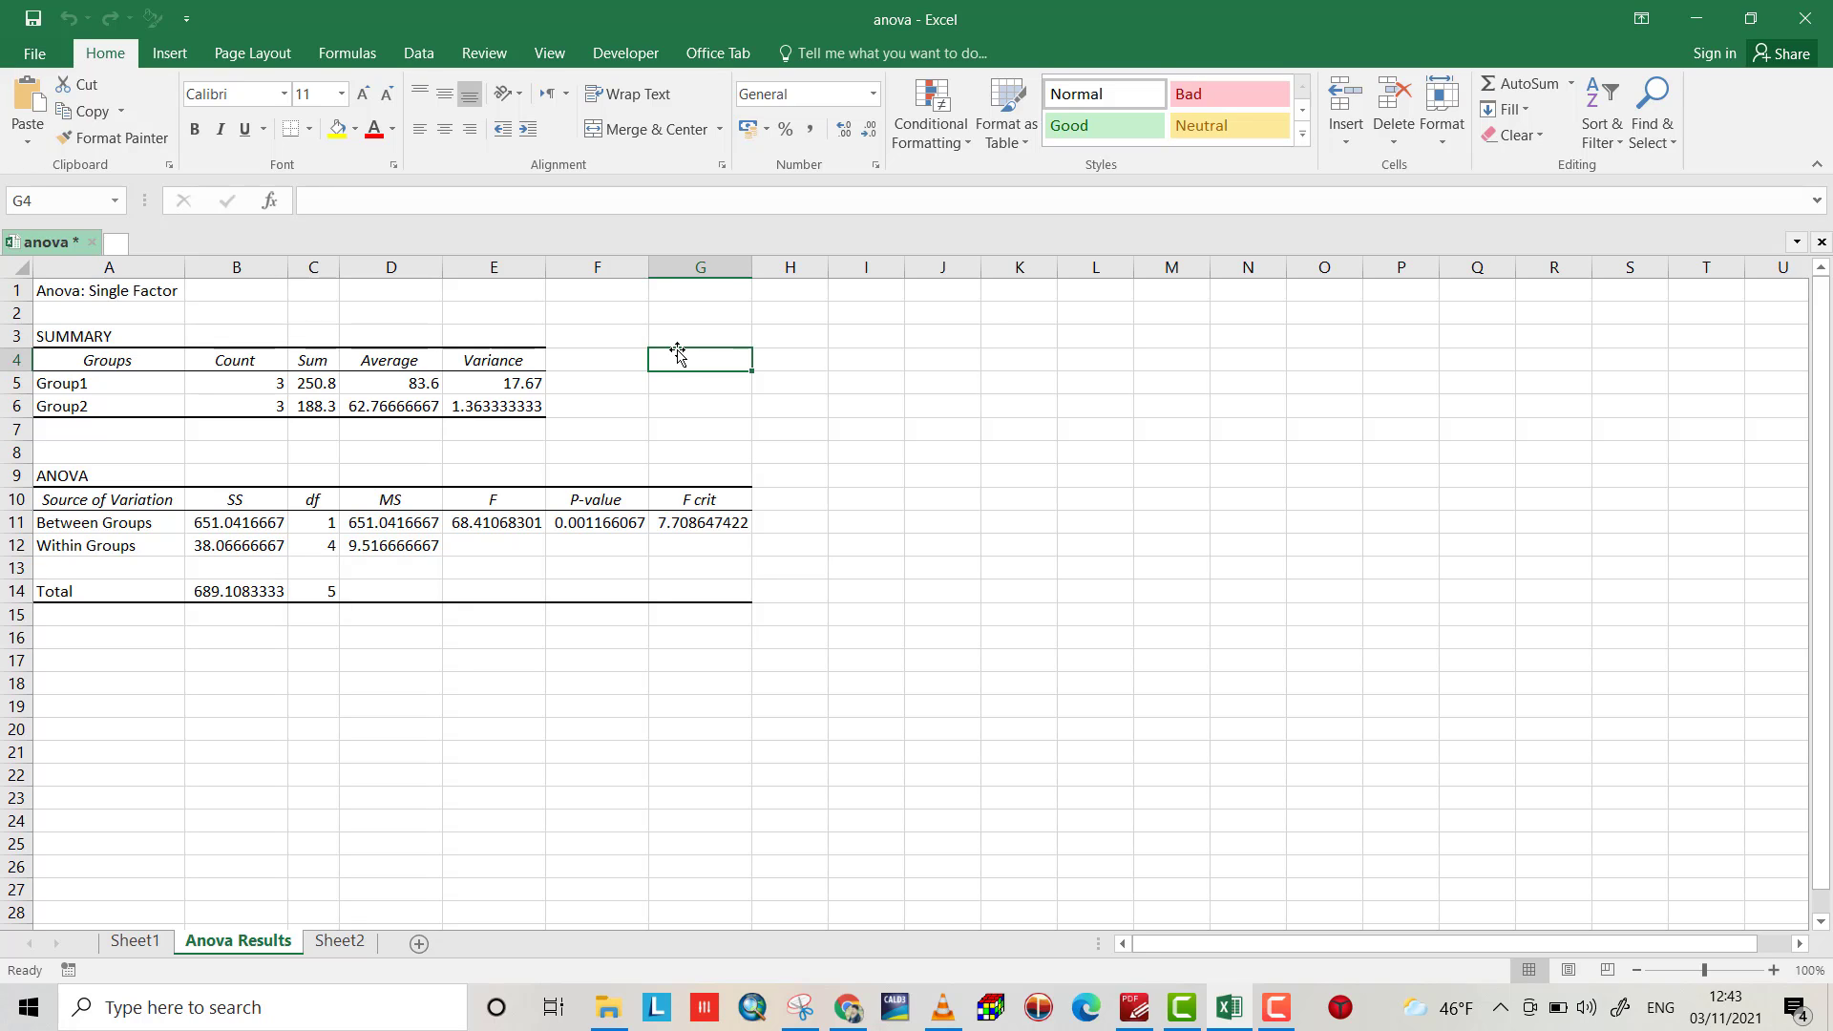
type("=")
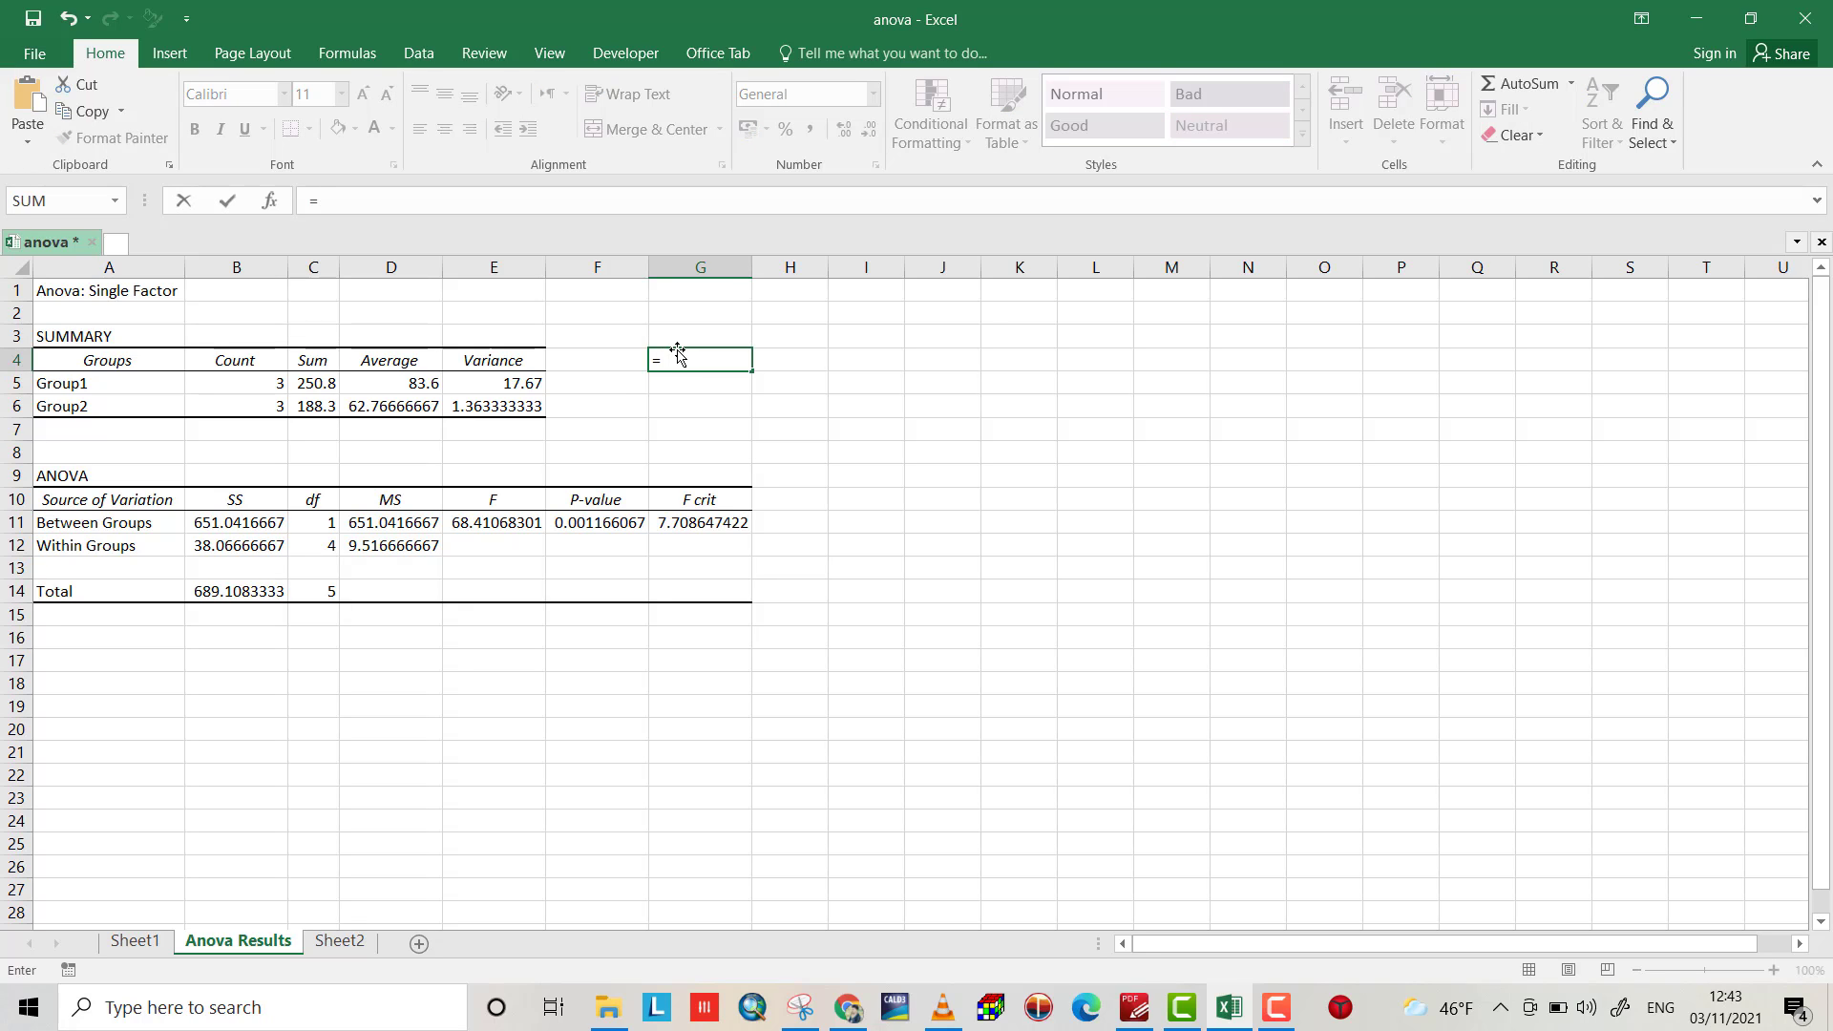
type("V")
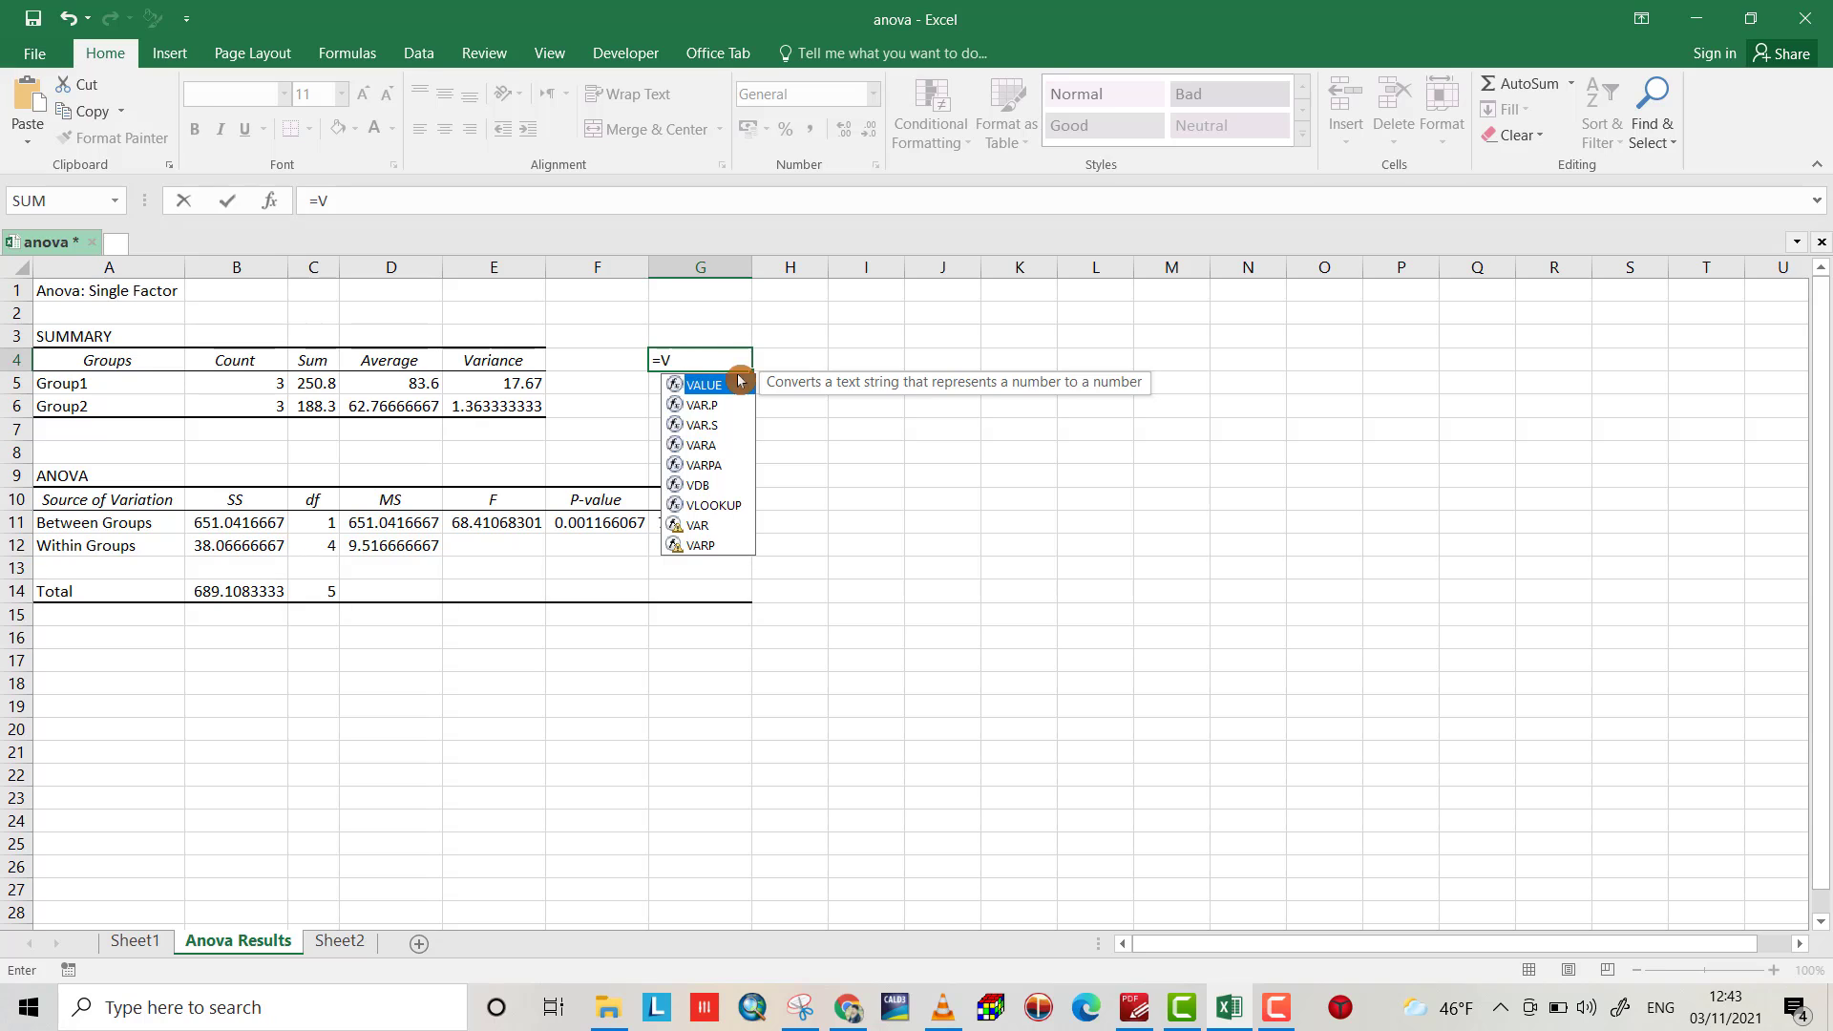
left_click(707, 434)
left_click(706, 434)
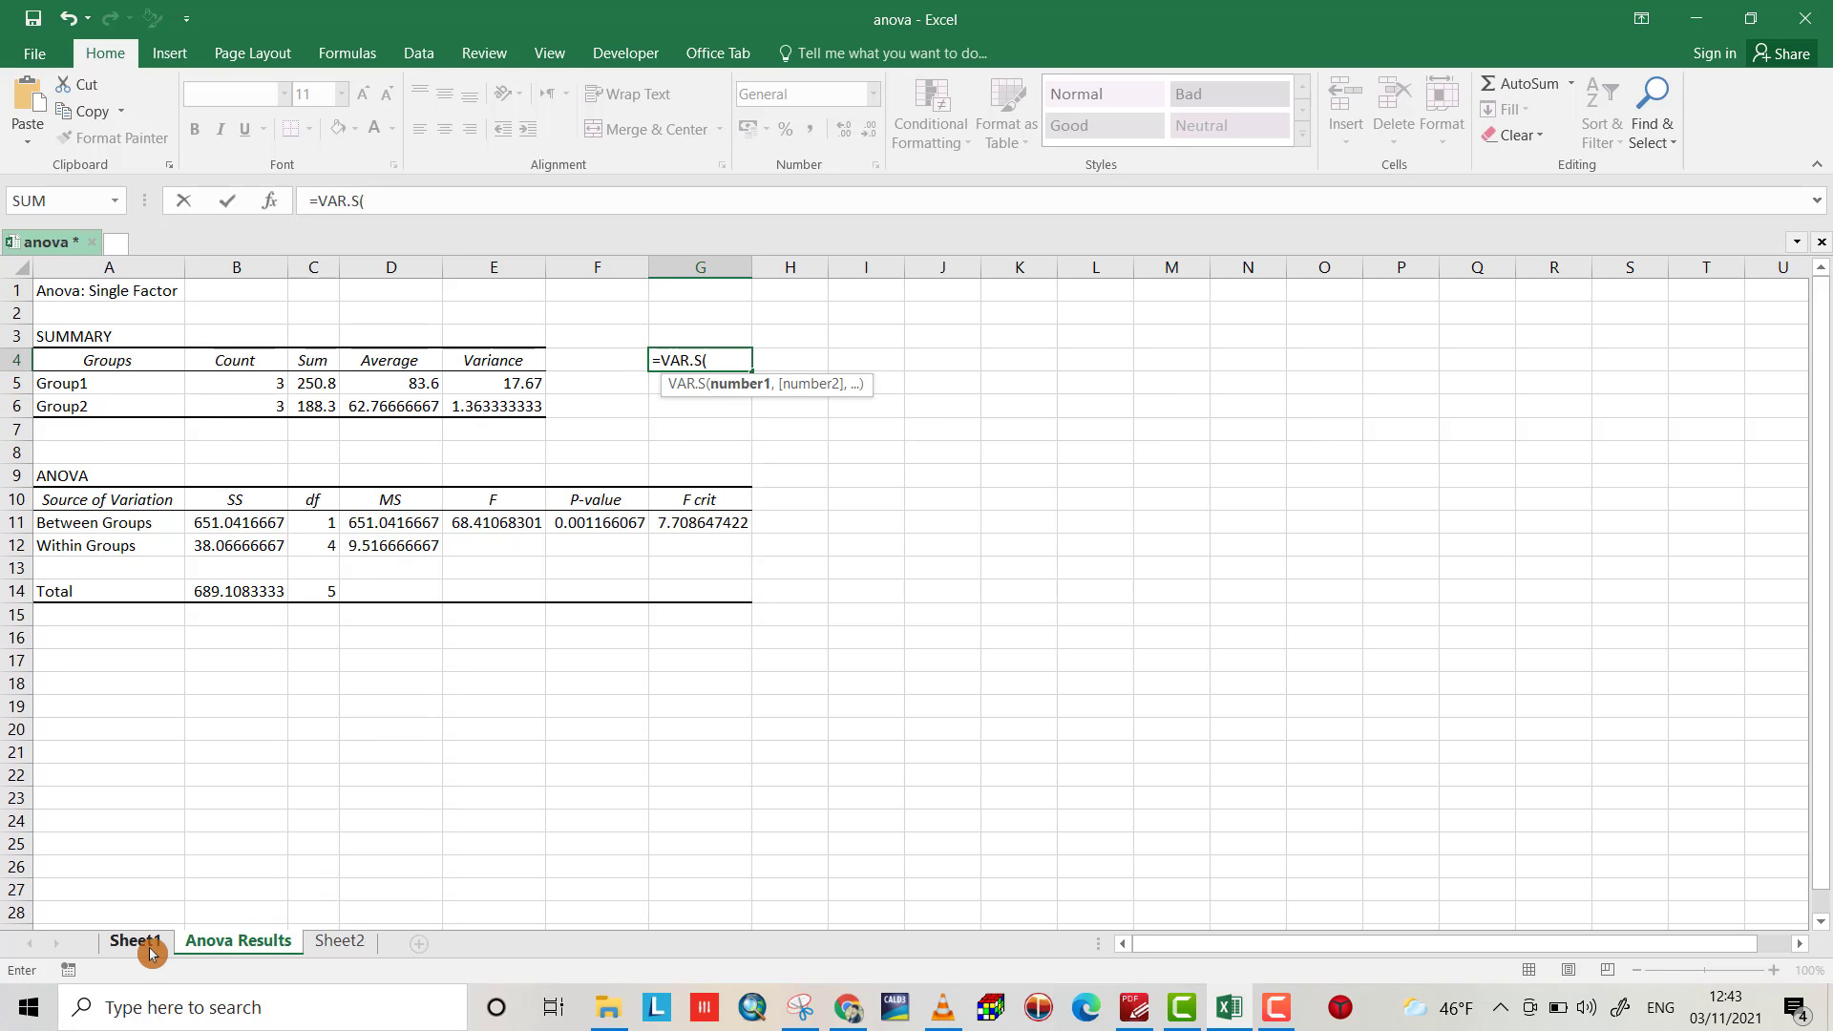
left_click(322, 948)
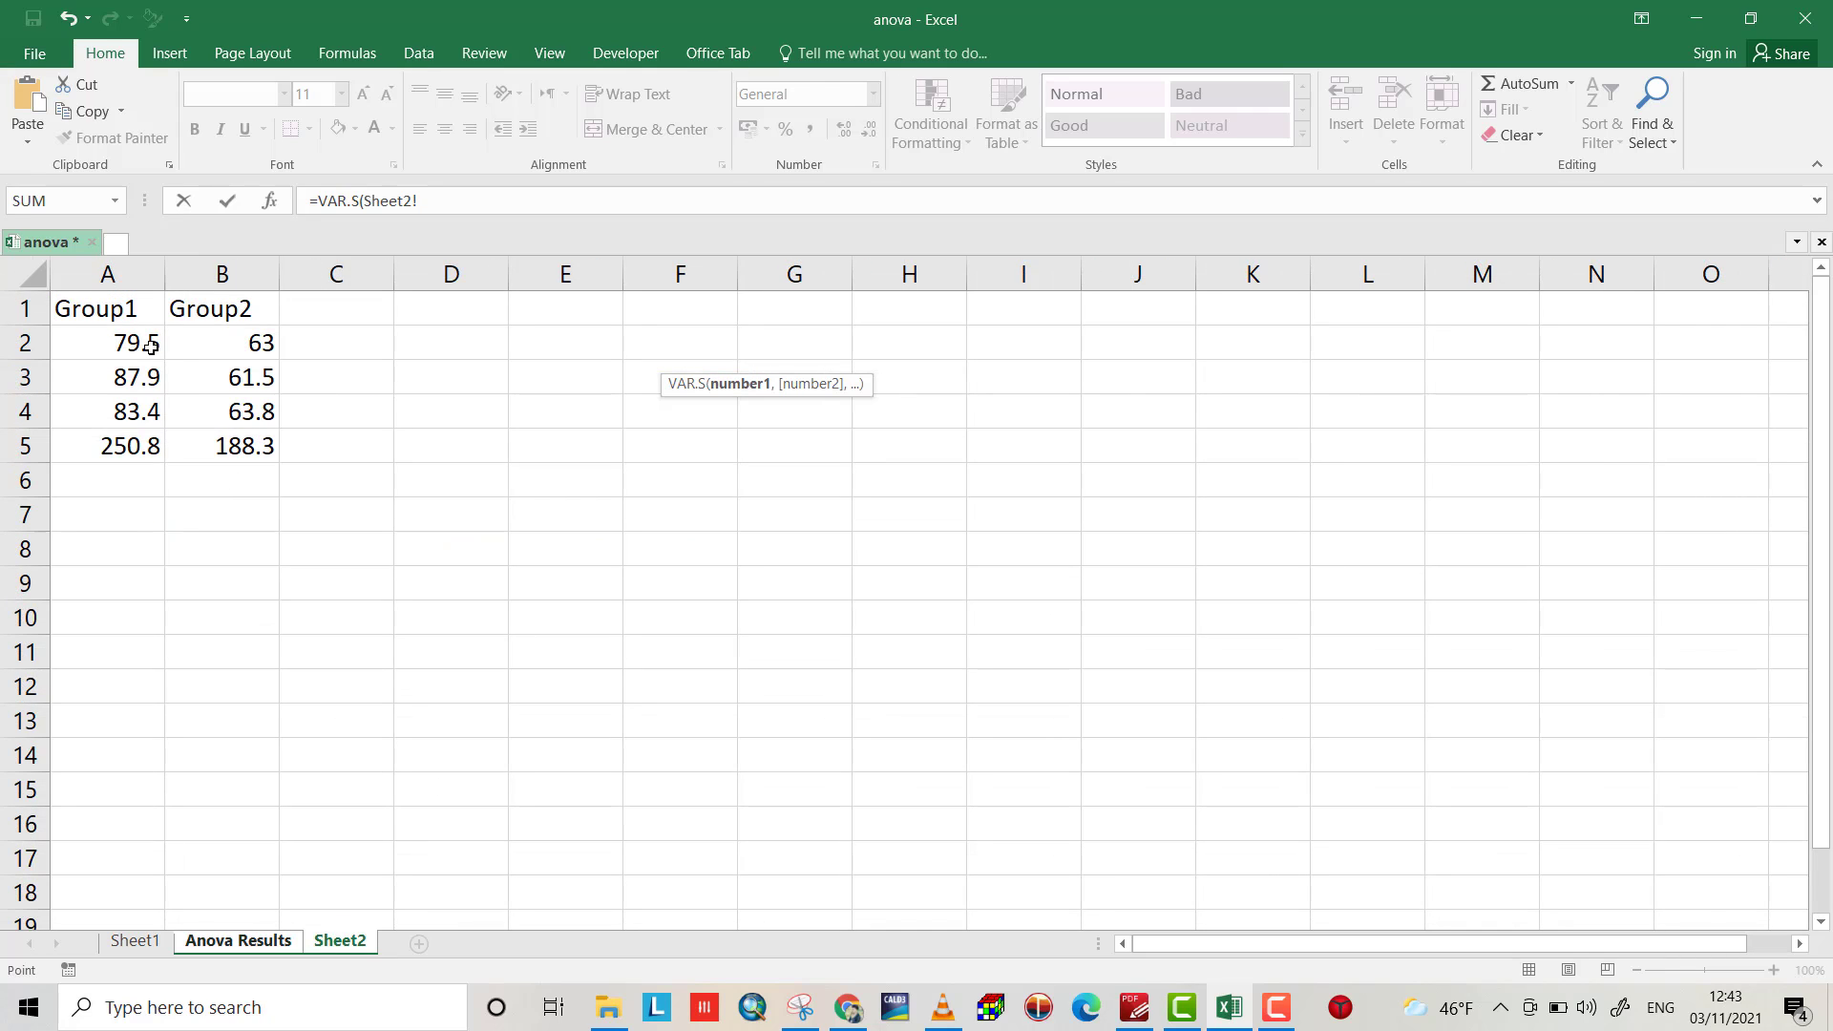
left_click_drag(125, 338, 135, 408)
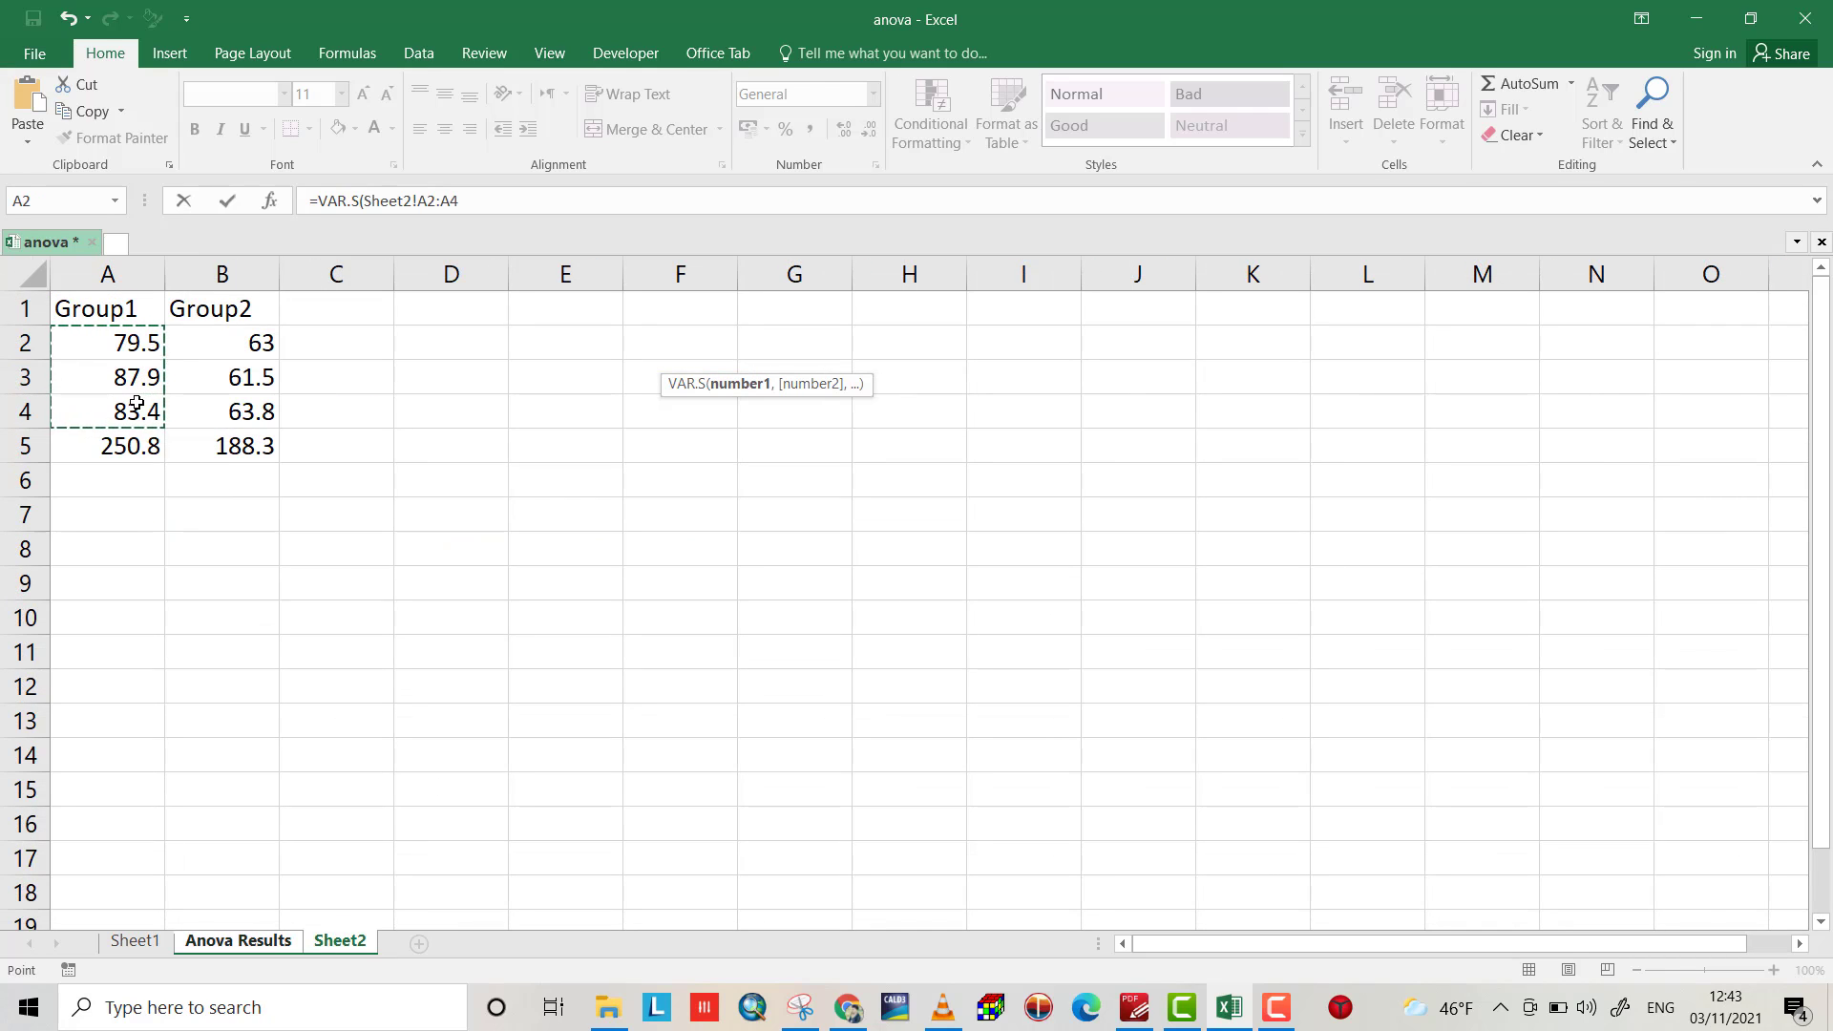
type(")")
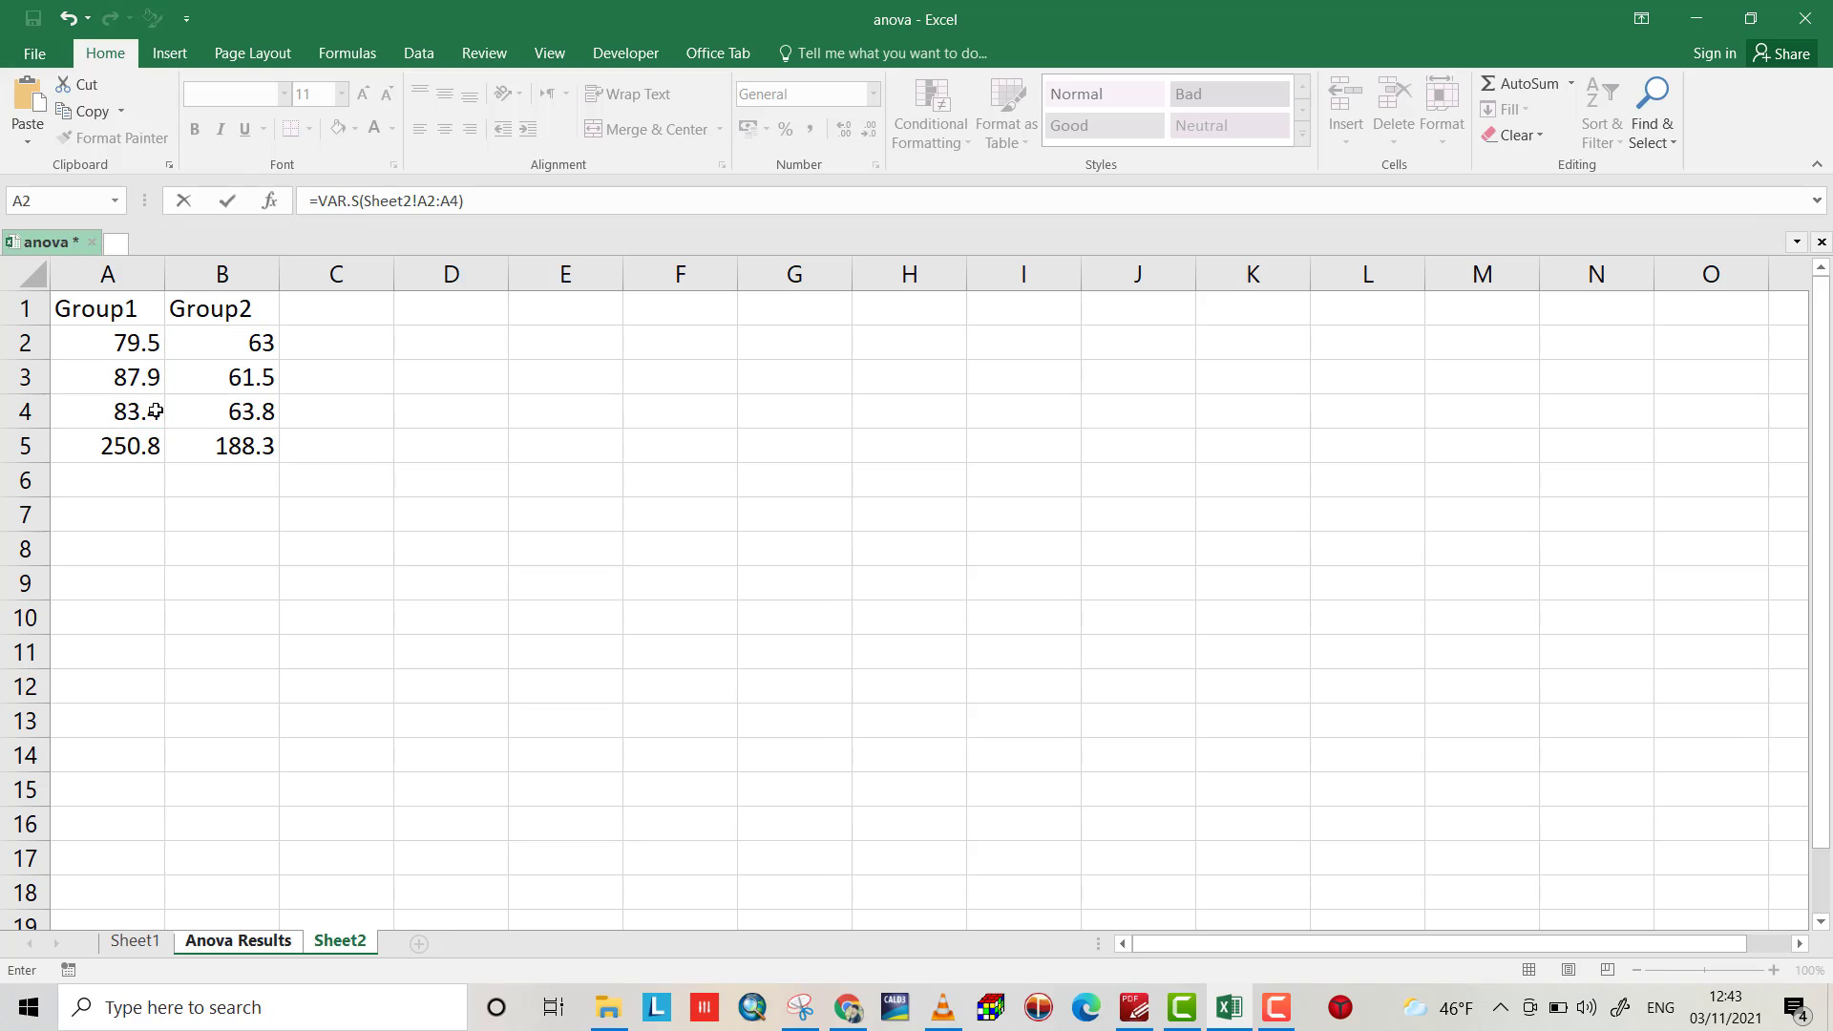
key("Return")
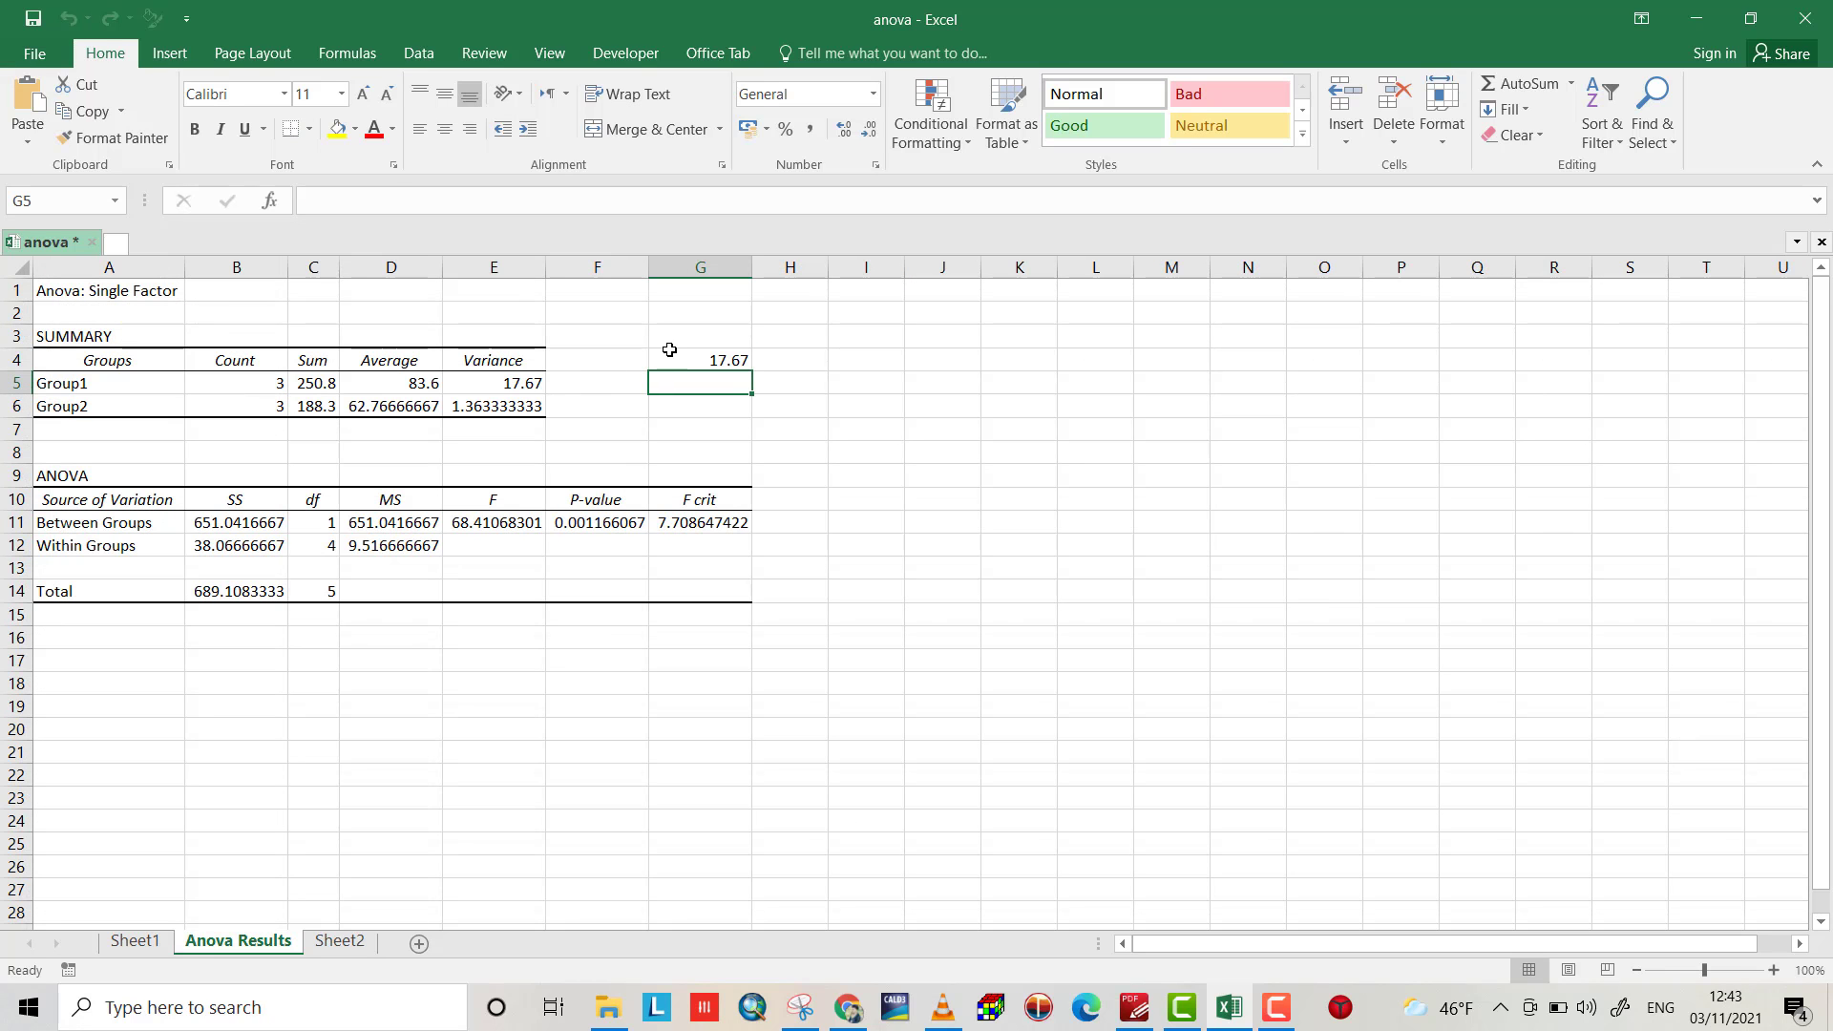
Step: Move the Sample Variance formula picture on Sheet1 up and left to about H5:M17, and select cell E3 on Sheet2
left_click(151, 943)
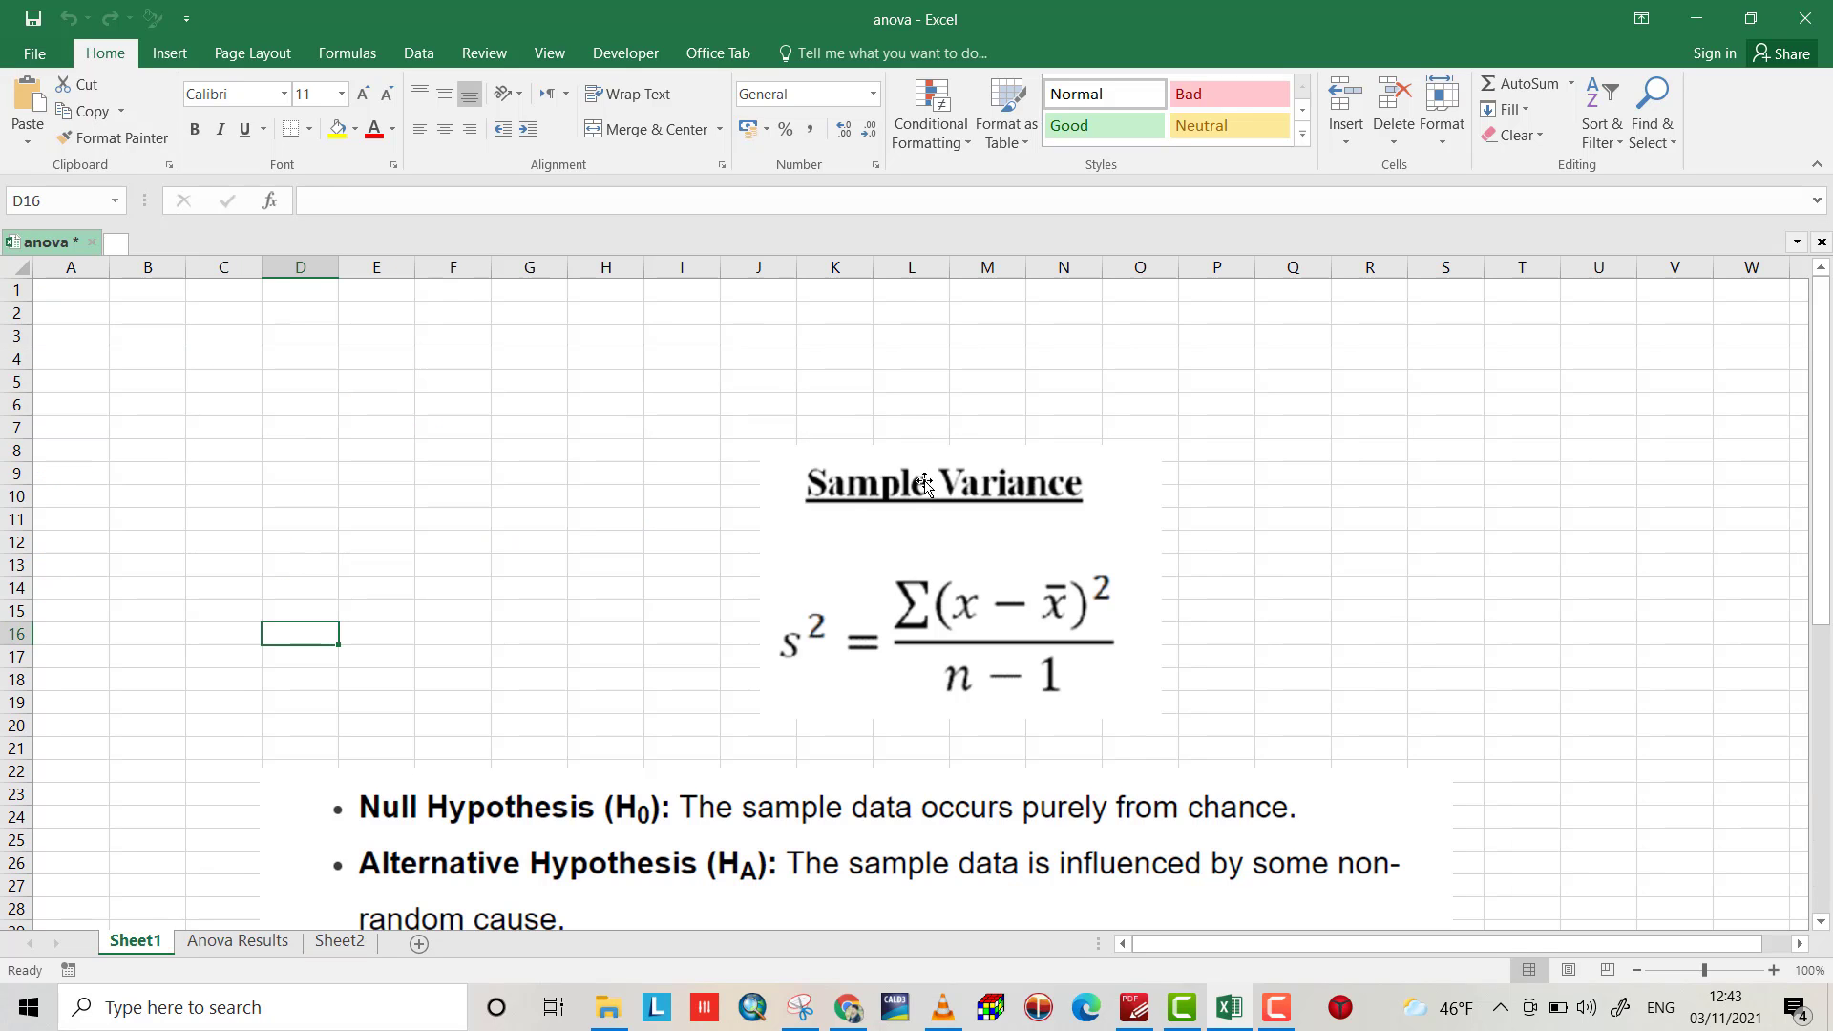
left_click_drag(893, 611, 732, 549)
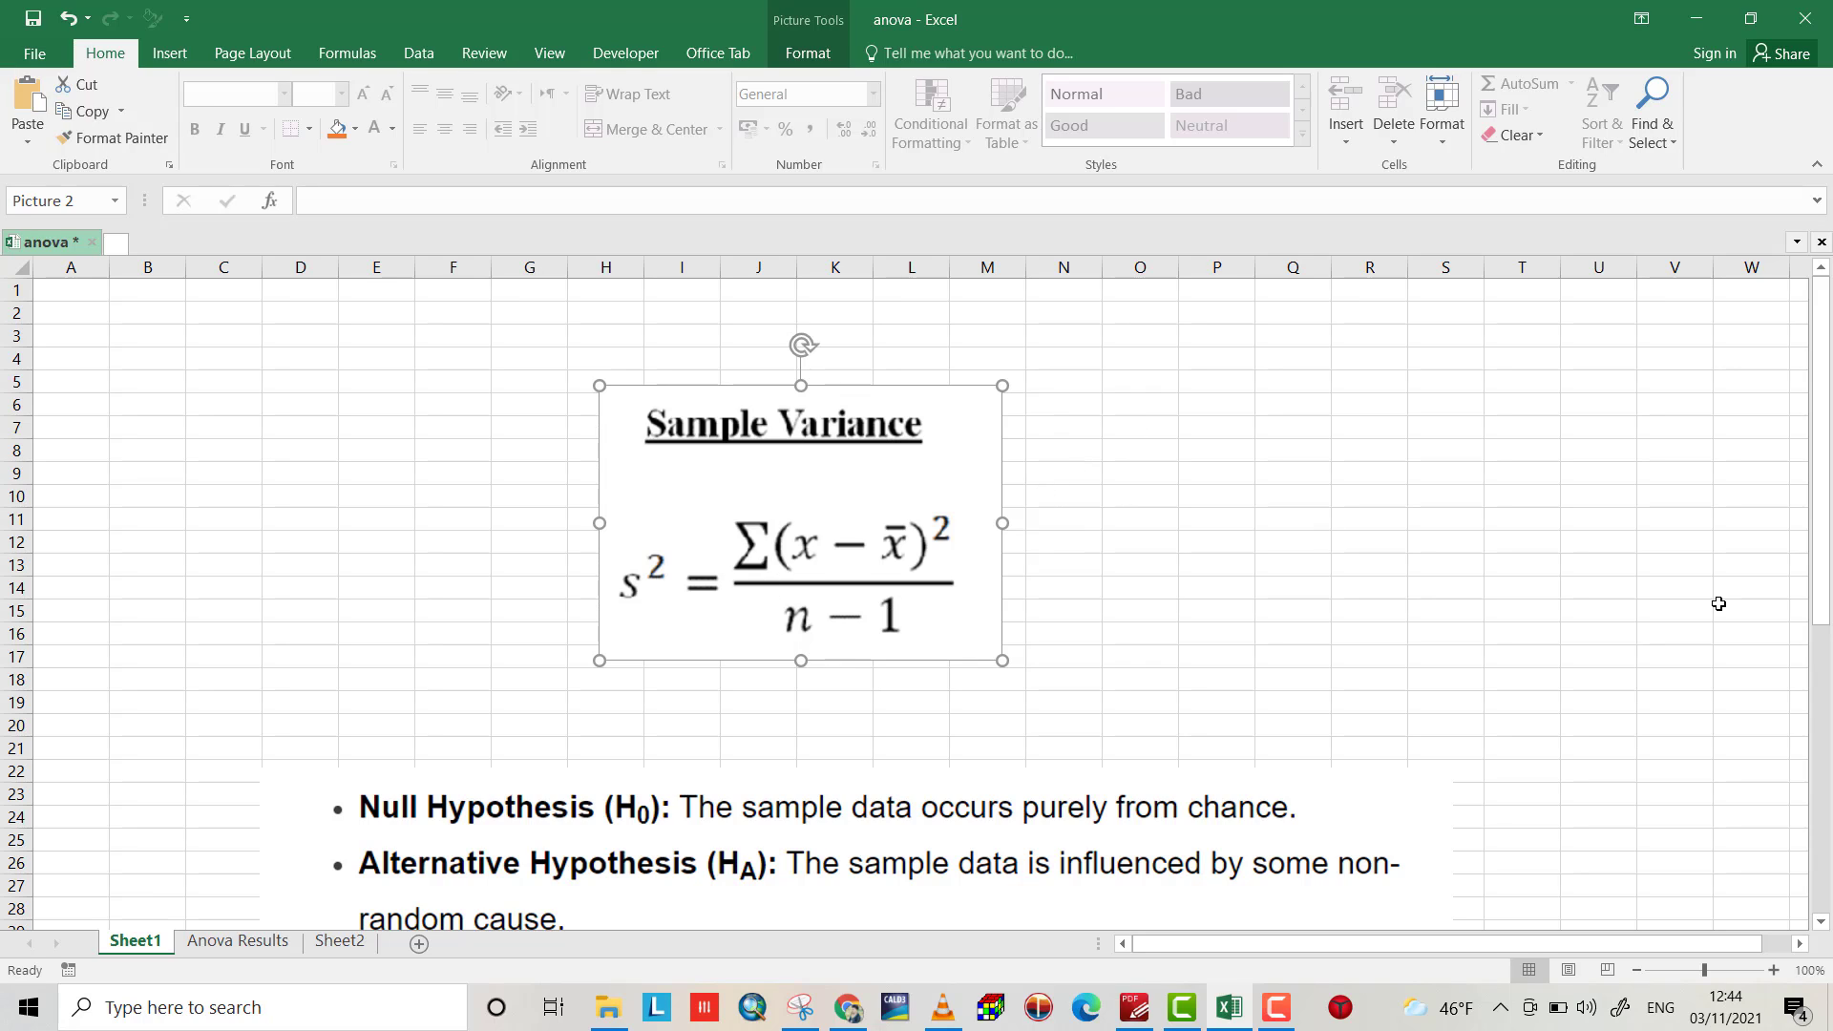
left_click(337, 945)
left_click(581, 383)
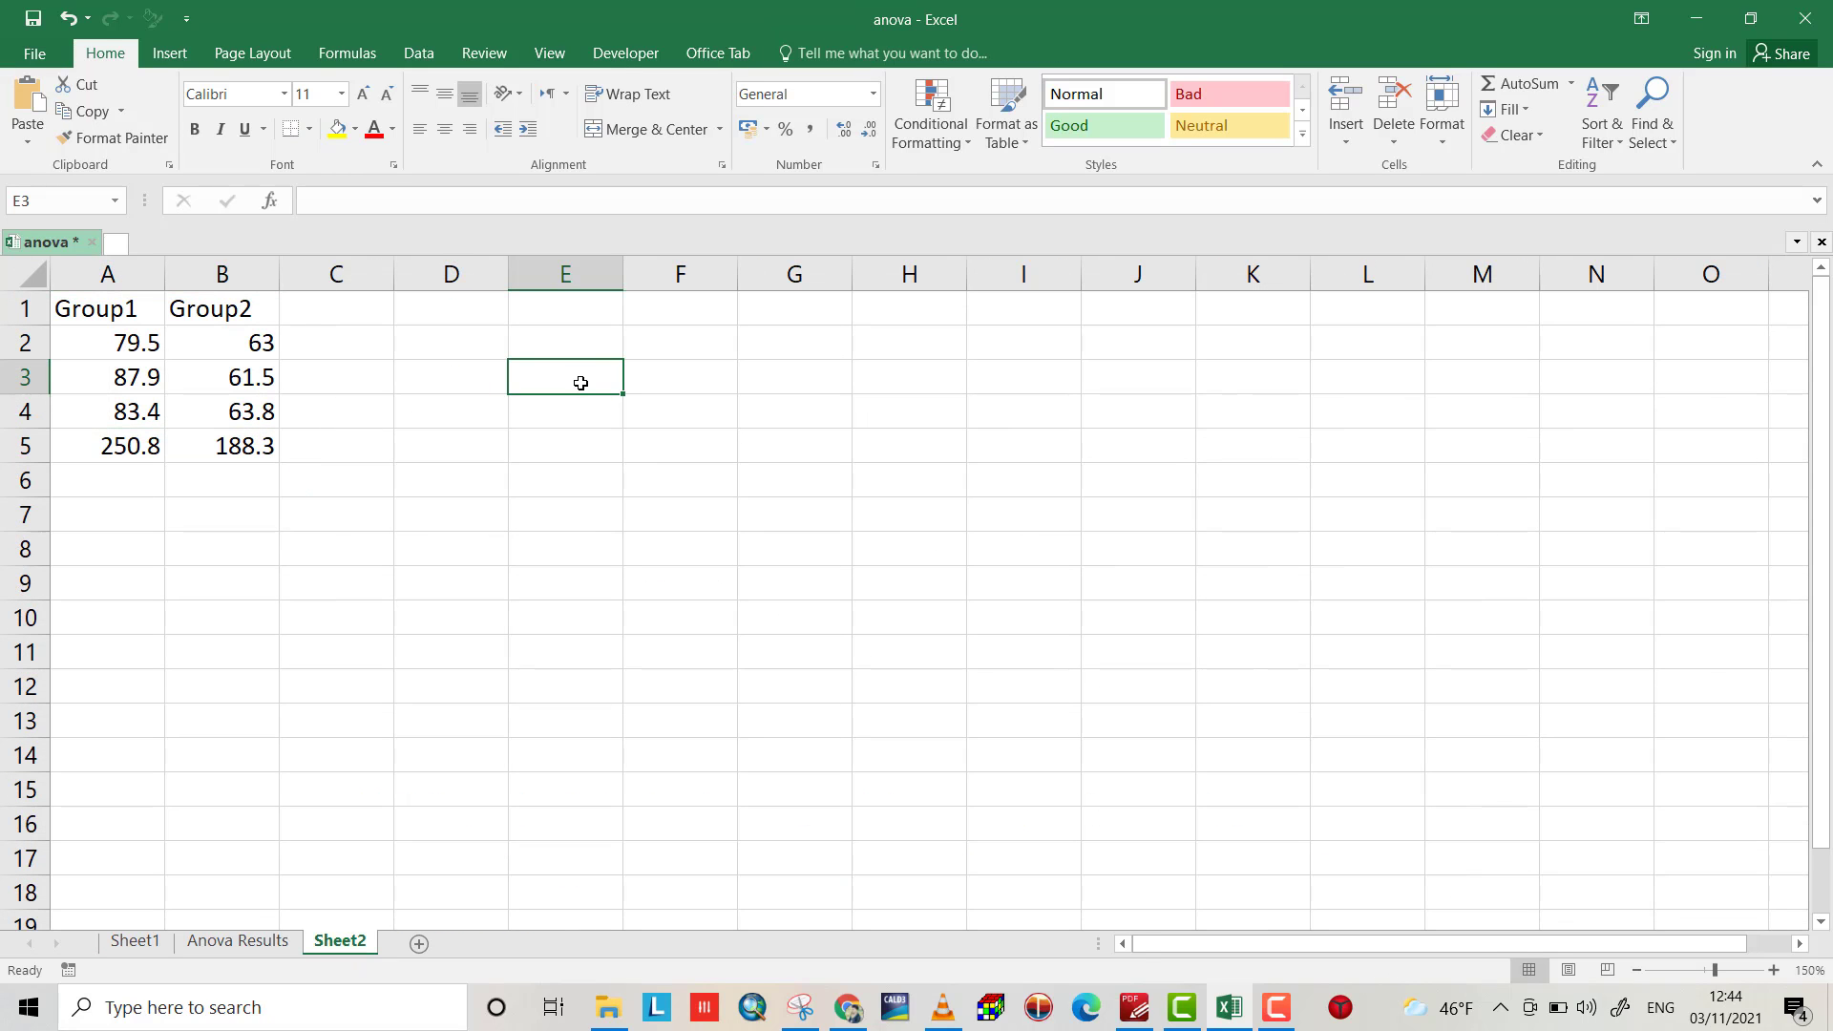
type("=")
type("(")
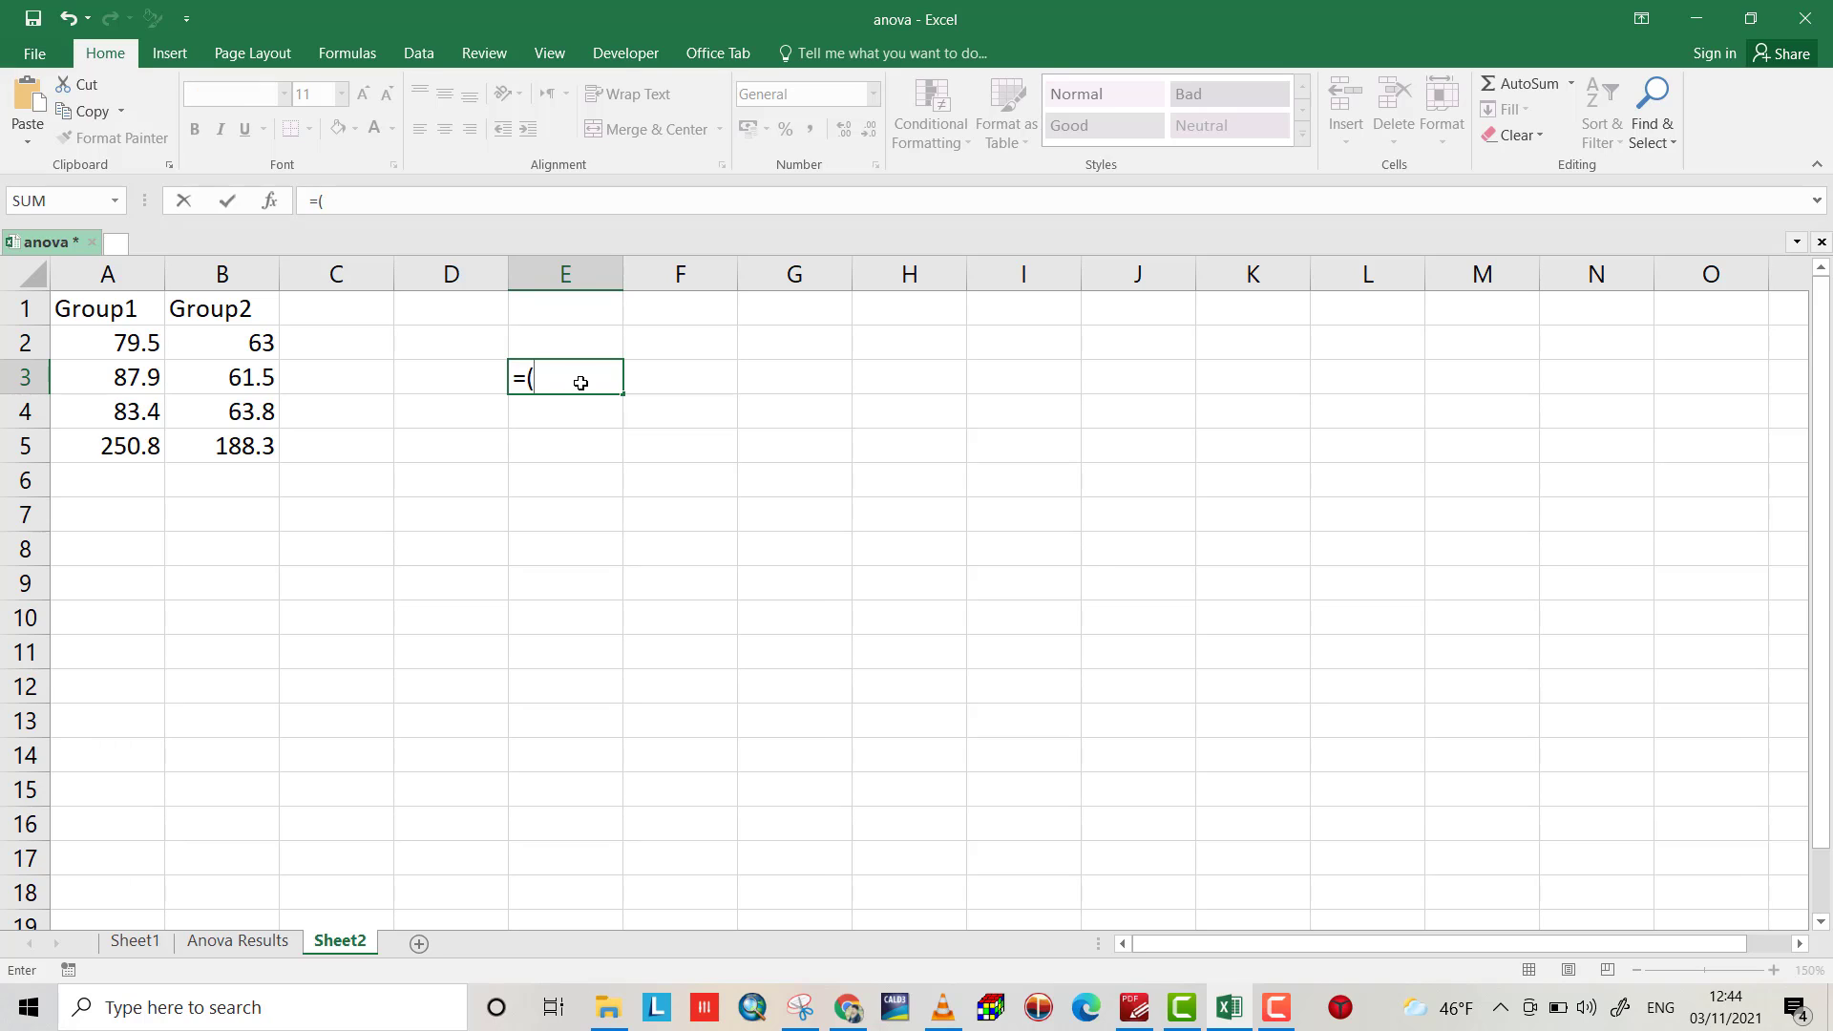
left_click(127, 343)
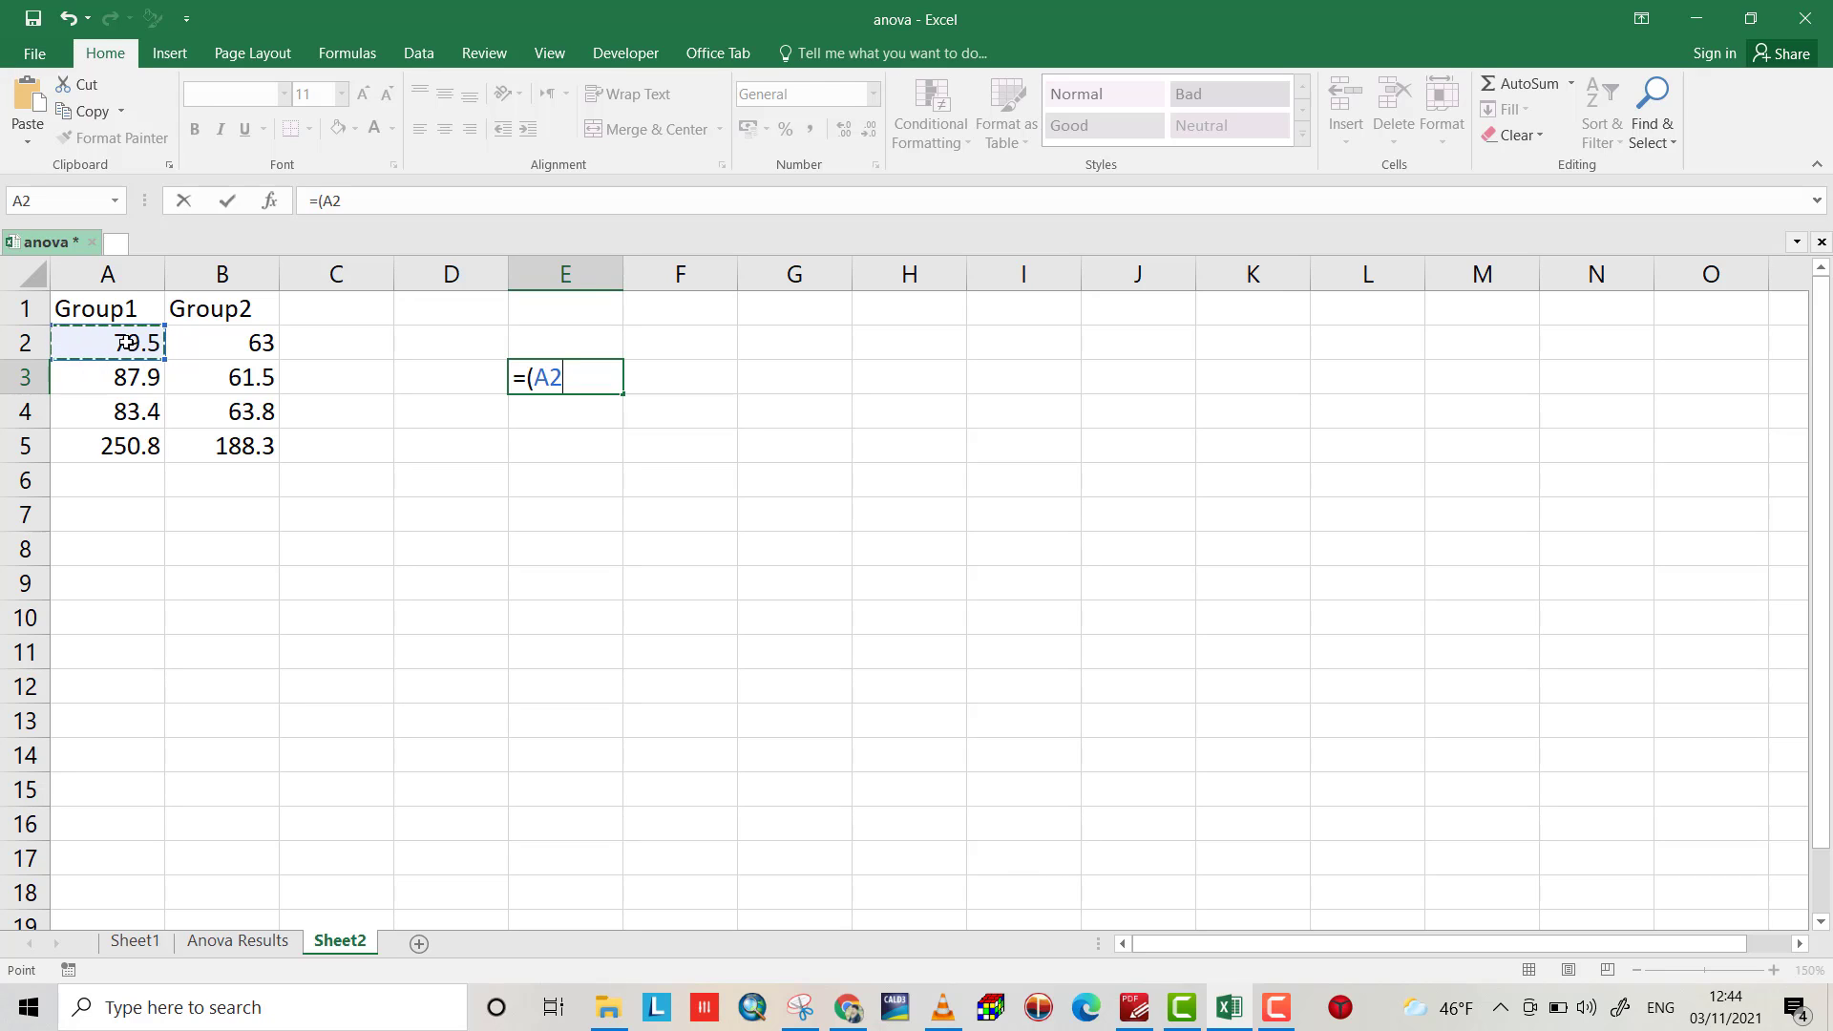
key("BackSpace")
key("BackSpace")
key("BackSpace")
key("Escape")
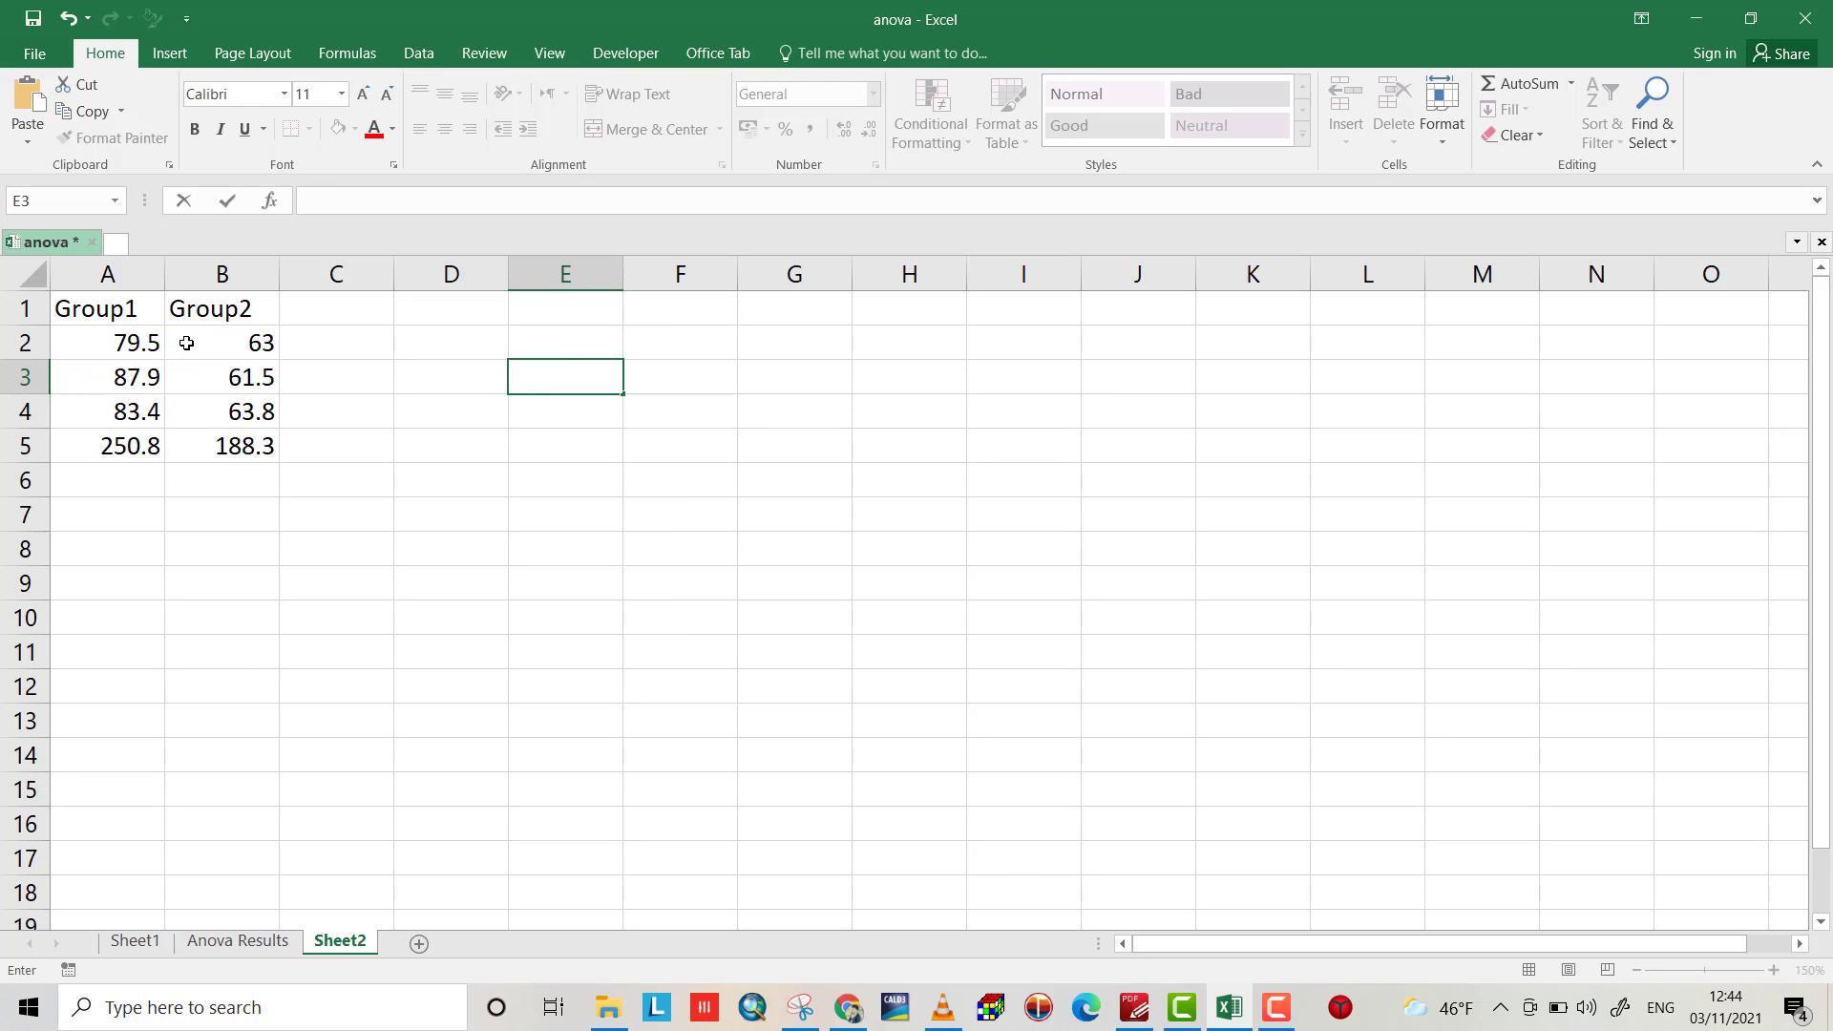
Step: Calculate the average of the Group1 values A2:A4 beneath their sum, in A6
left_click(239, 652)
left_click_drag(134, 344, 134, 412)
left_click(1570, 83)
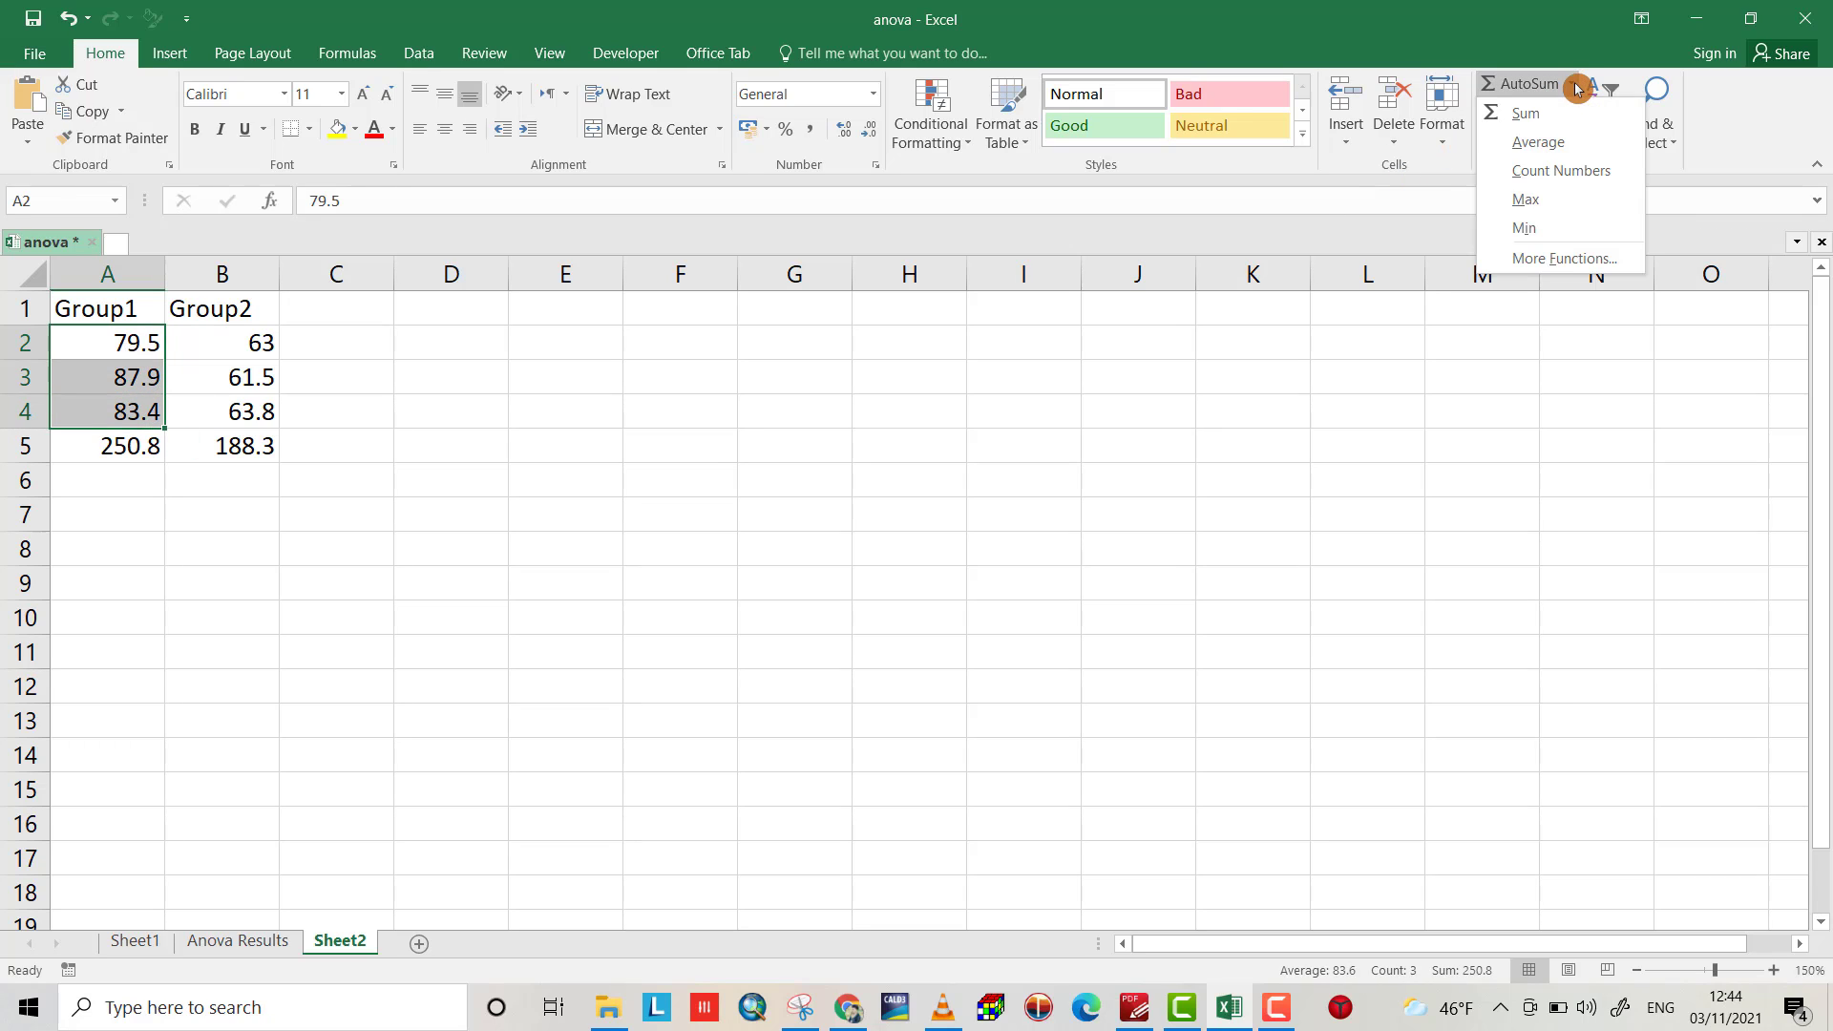
left_click(1537, 142)
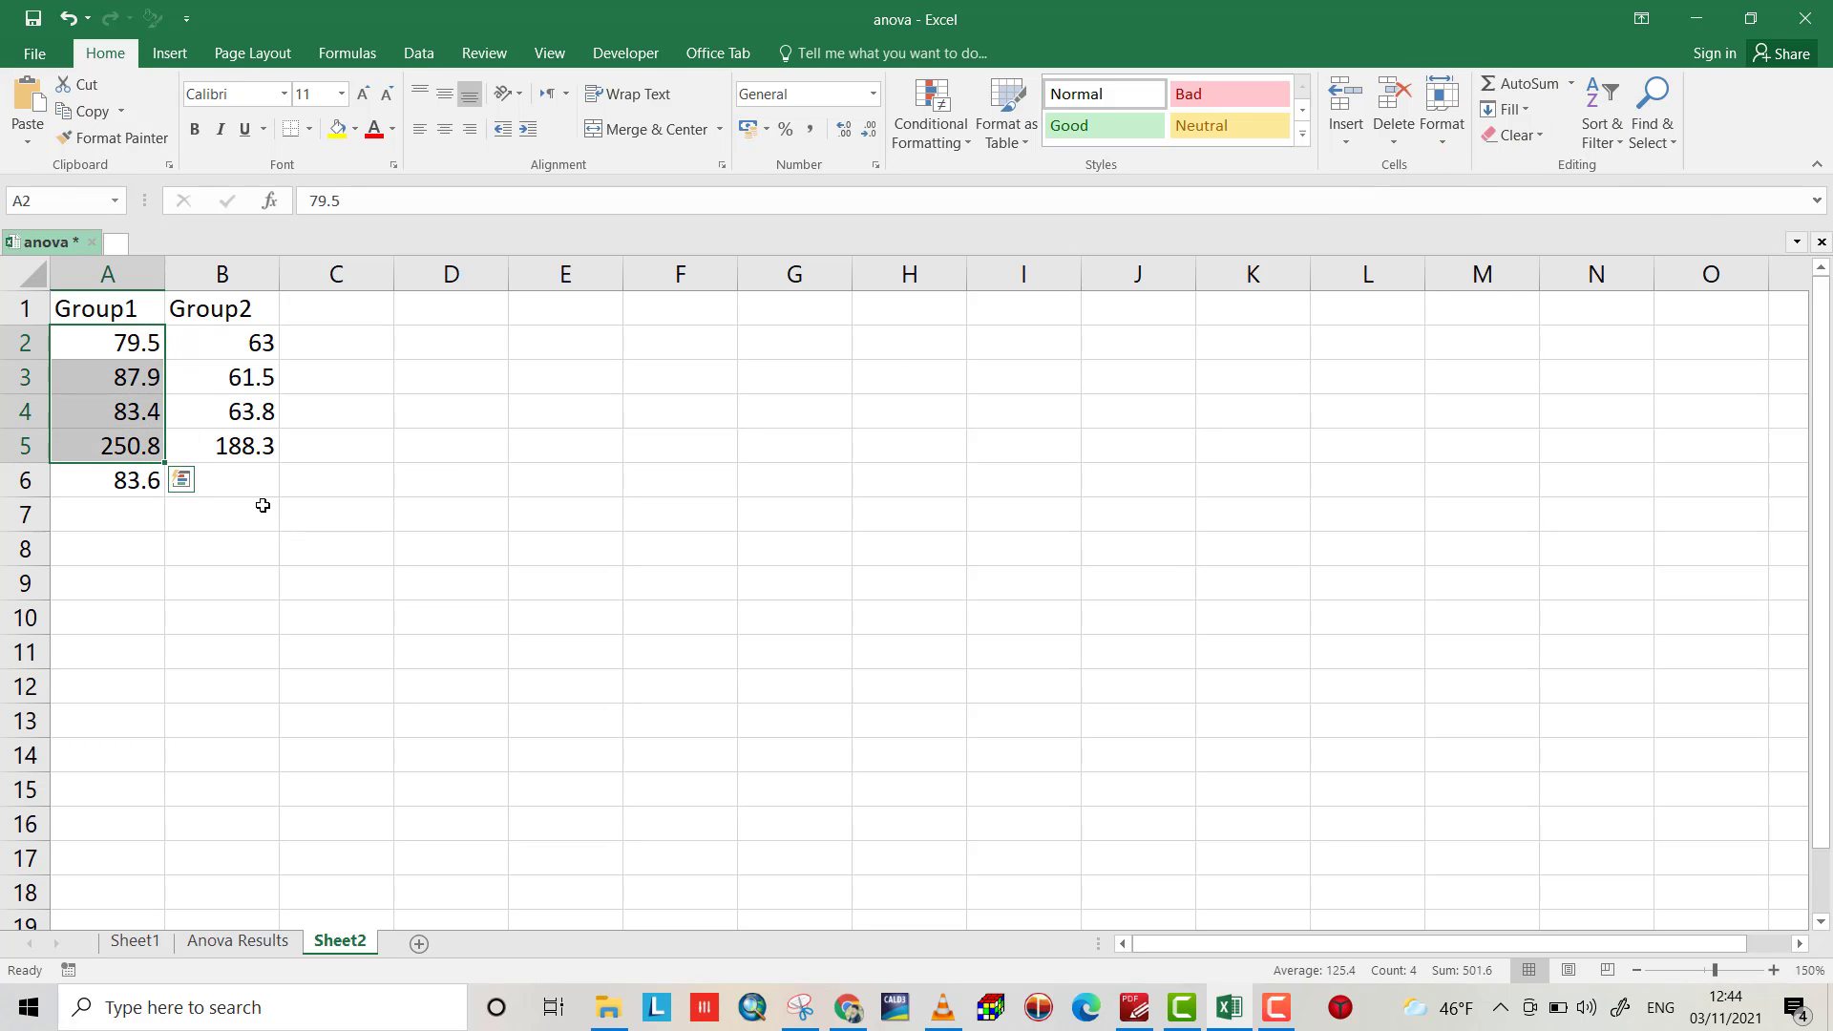
Step: Label cell E5 with "Variance="
left_click(572, 445)
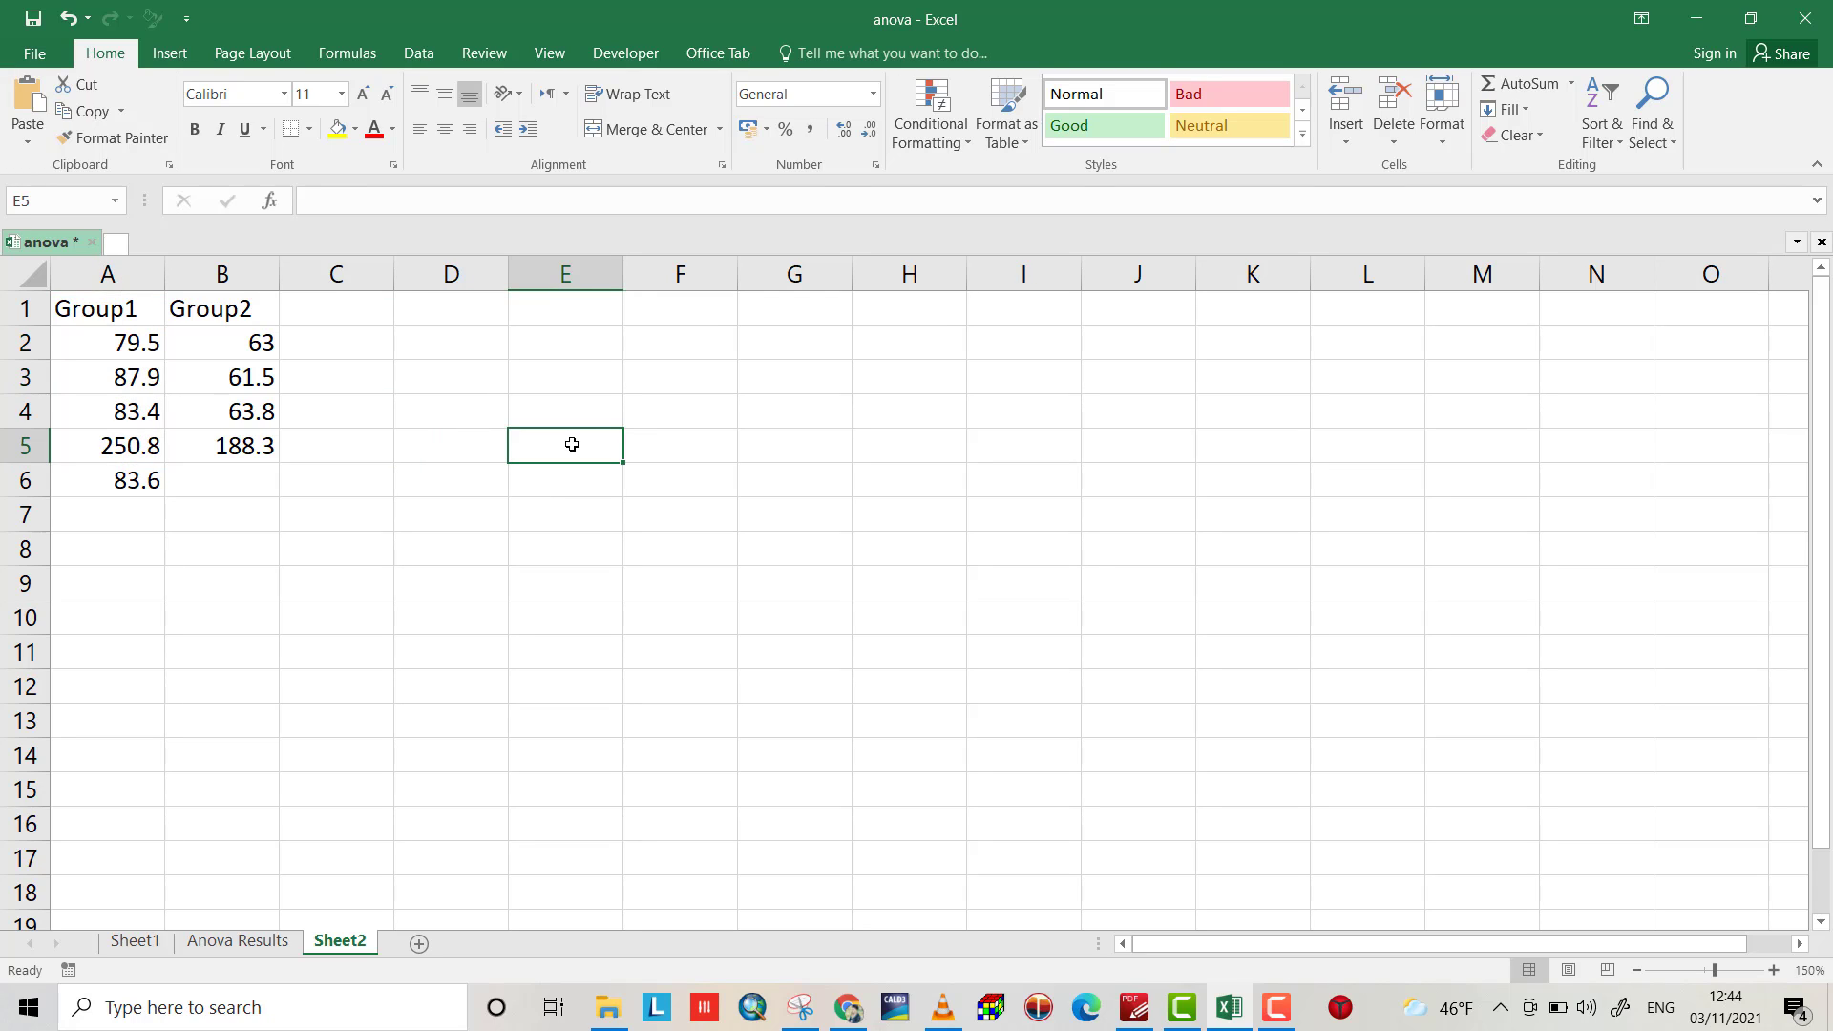
type("Var")
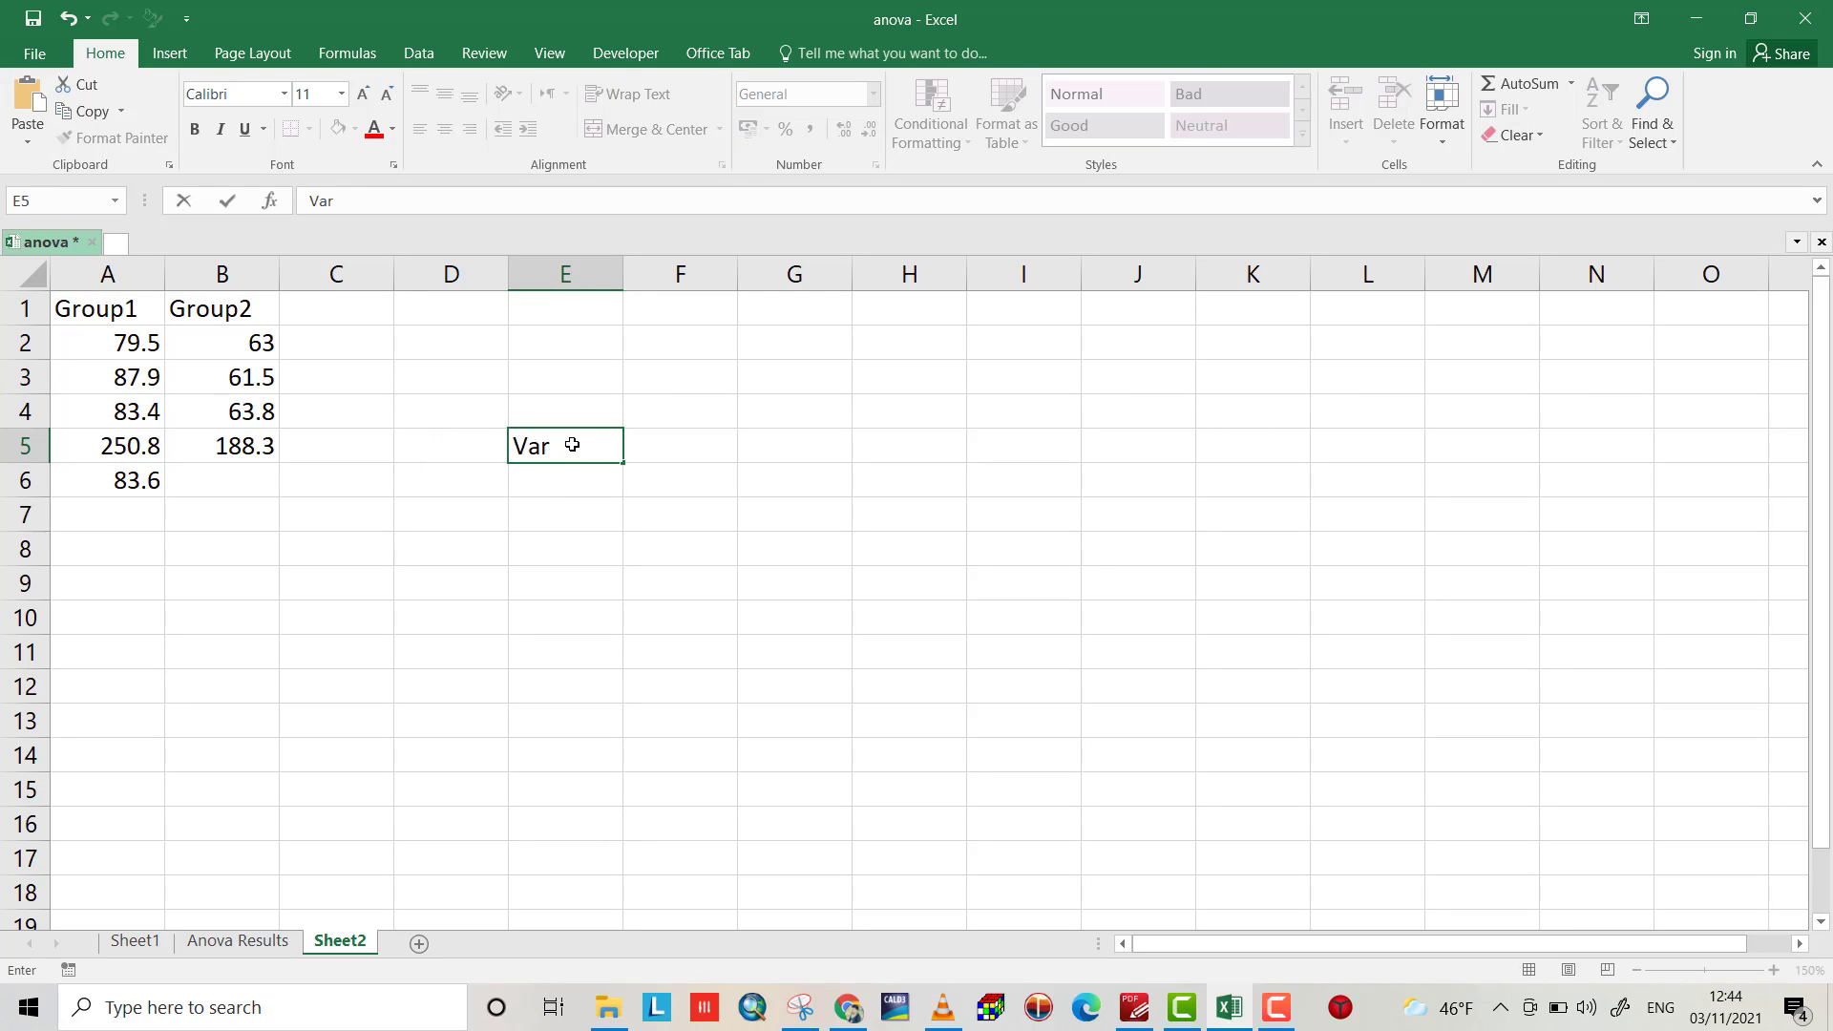
type("iance=")
Step: Begin the manual Group1 variance formula in F5 with the first squared deviation from the mean, =((A2-A6)^2
left_click(671, 448)
type("=")
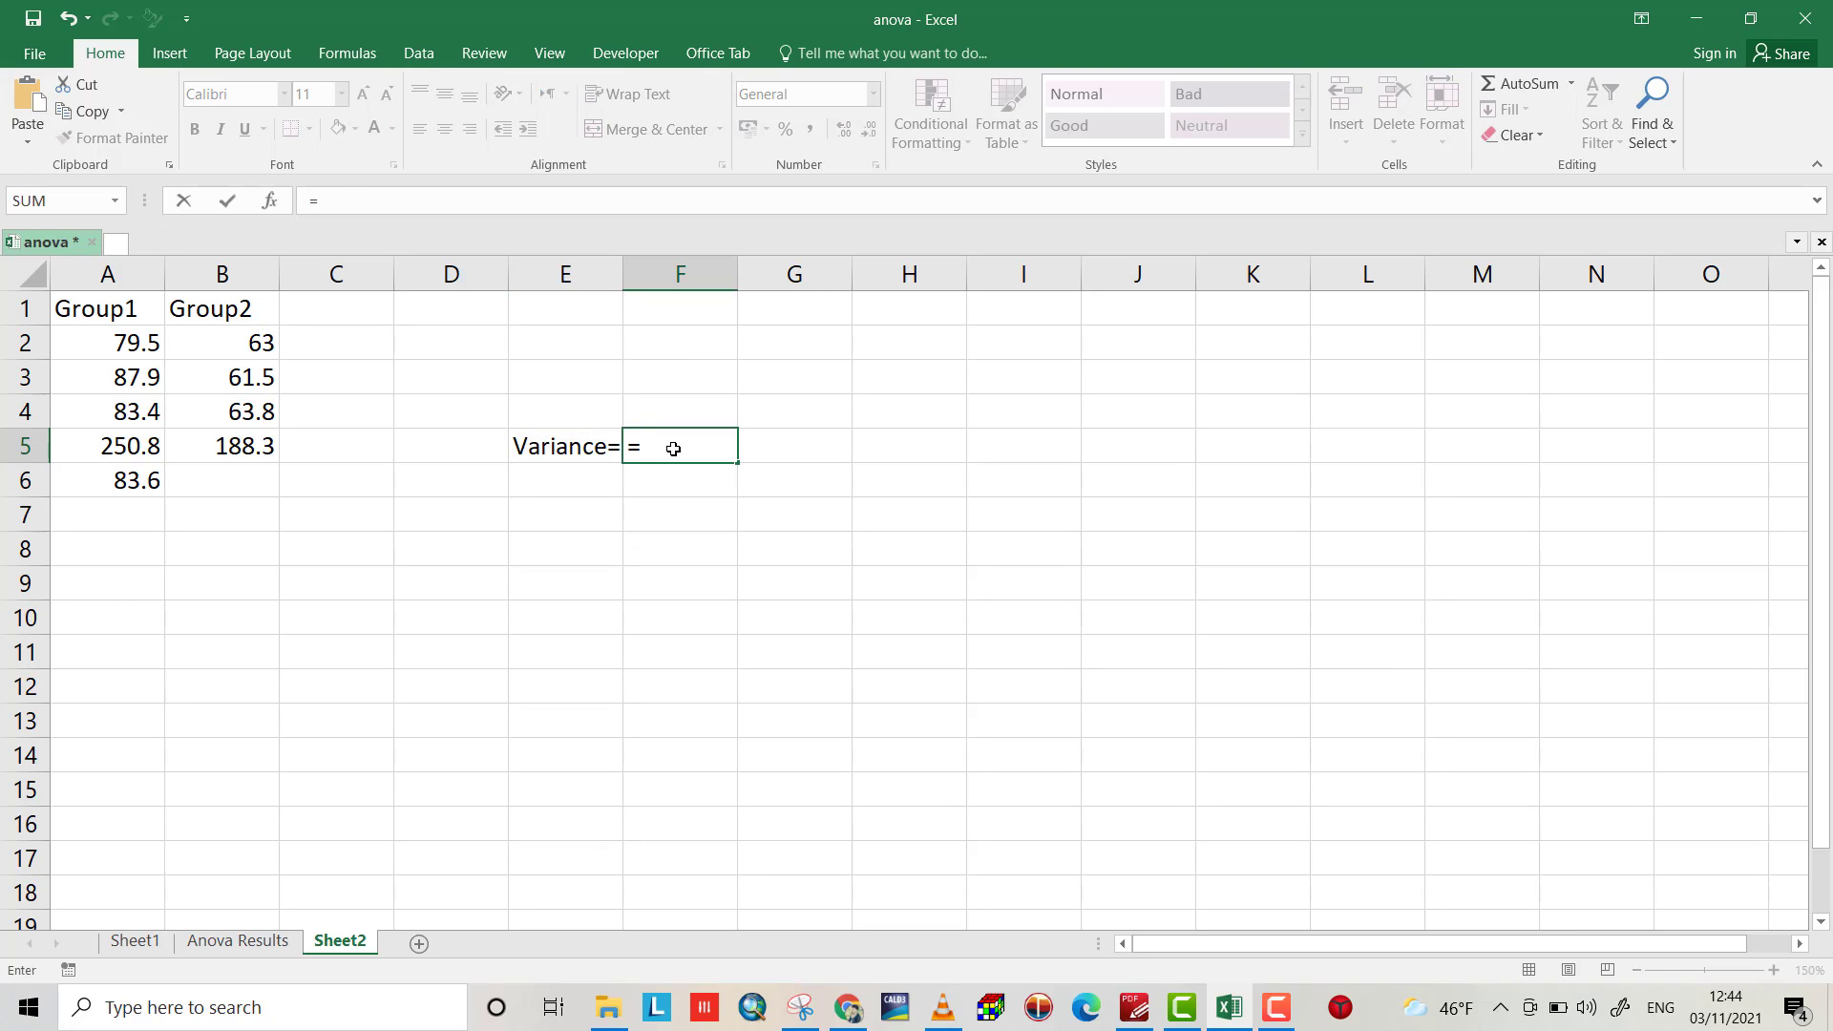
type("((")
left_click(131, 342)
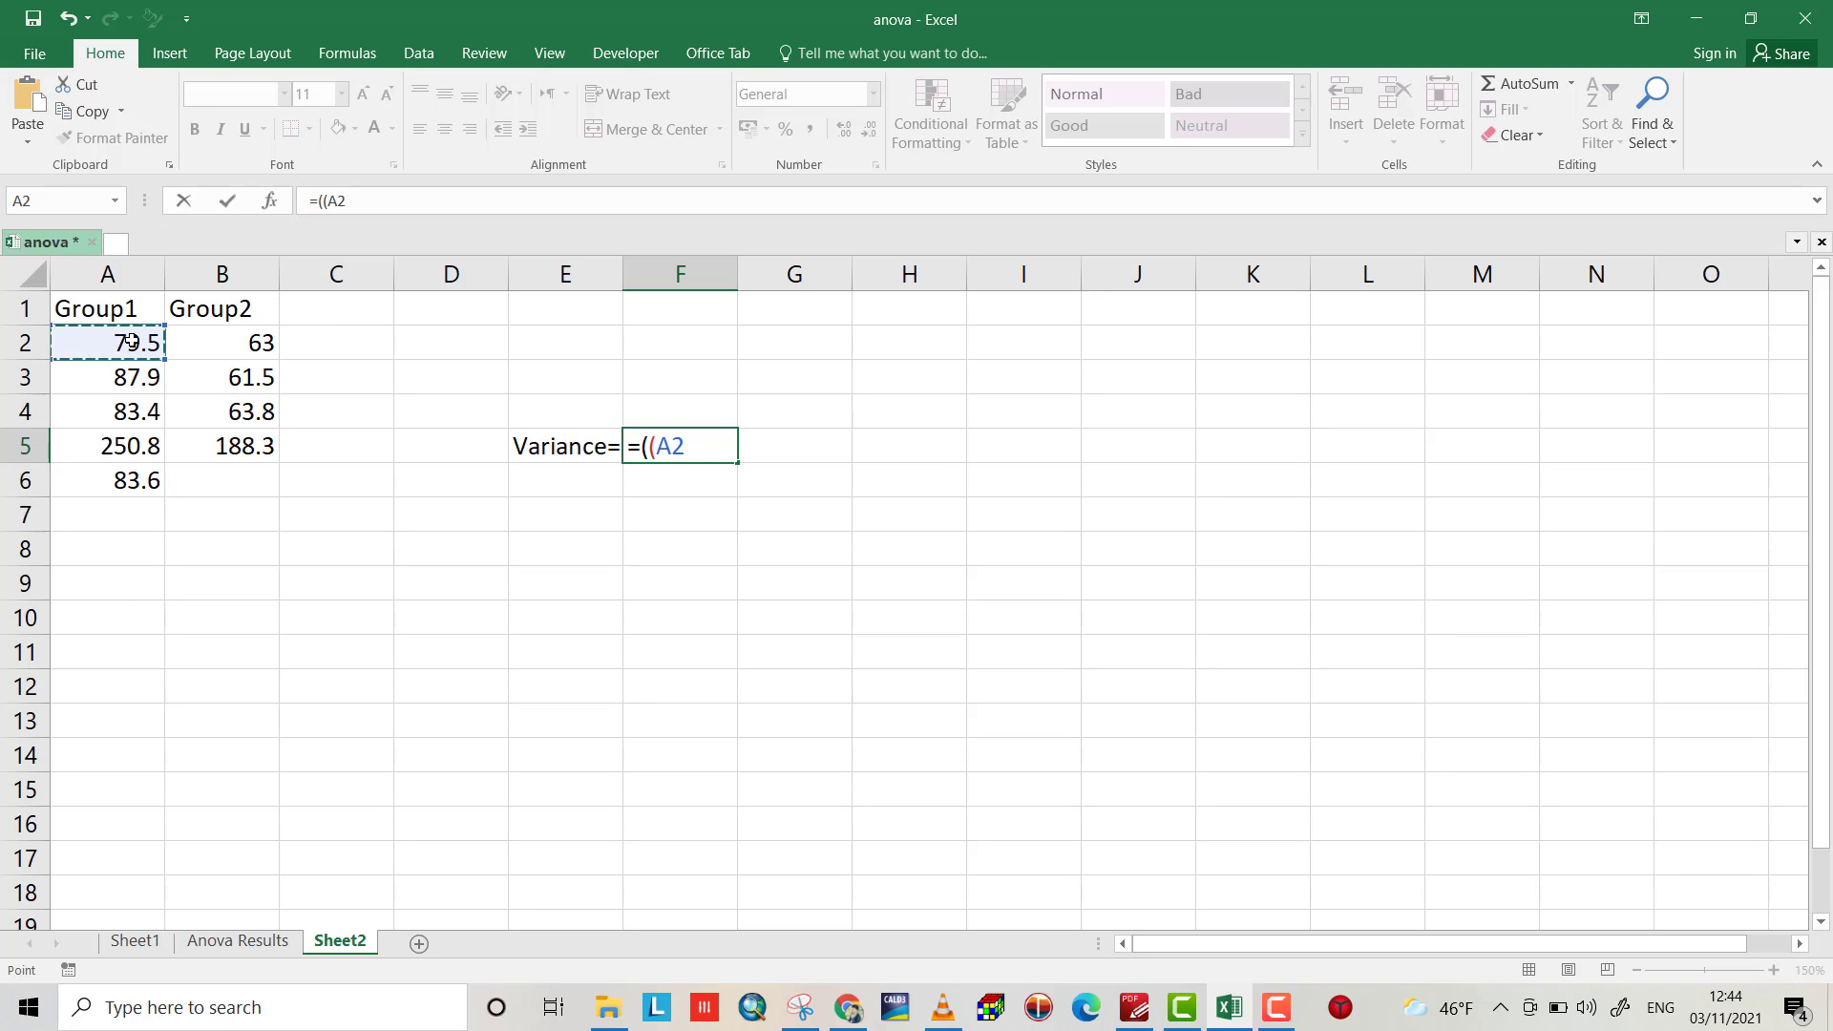
type("-")
left_click(135, 487)
type(")^2")
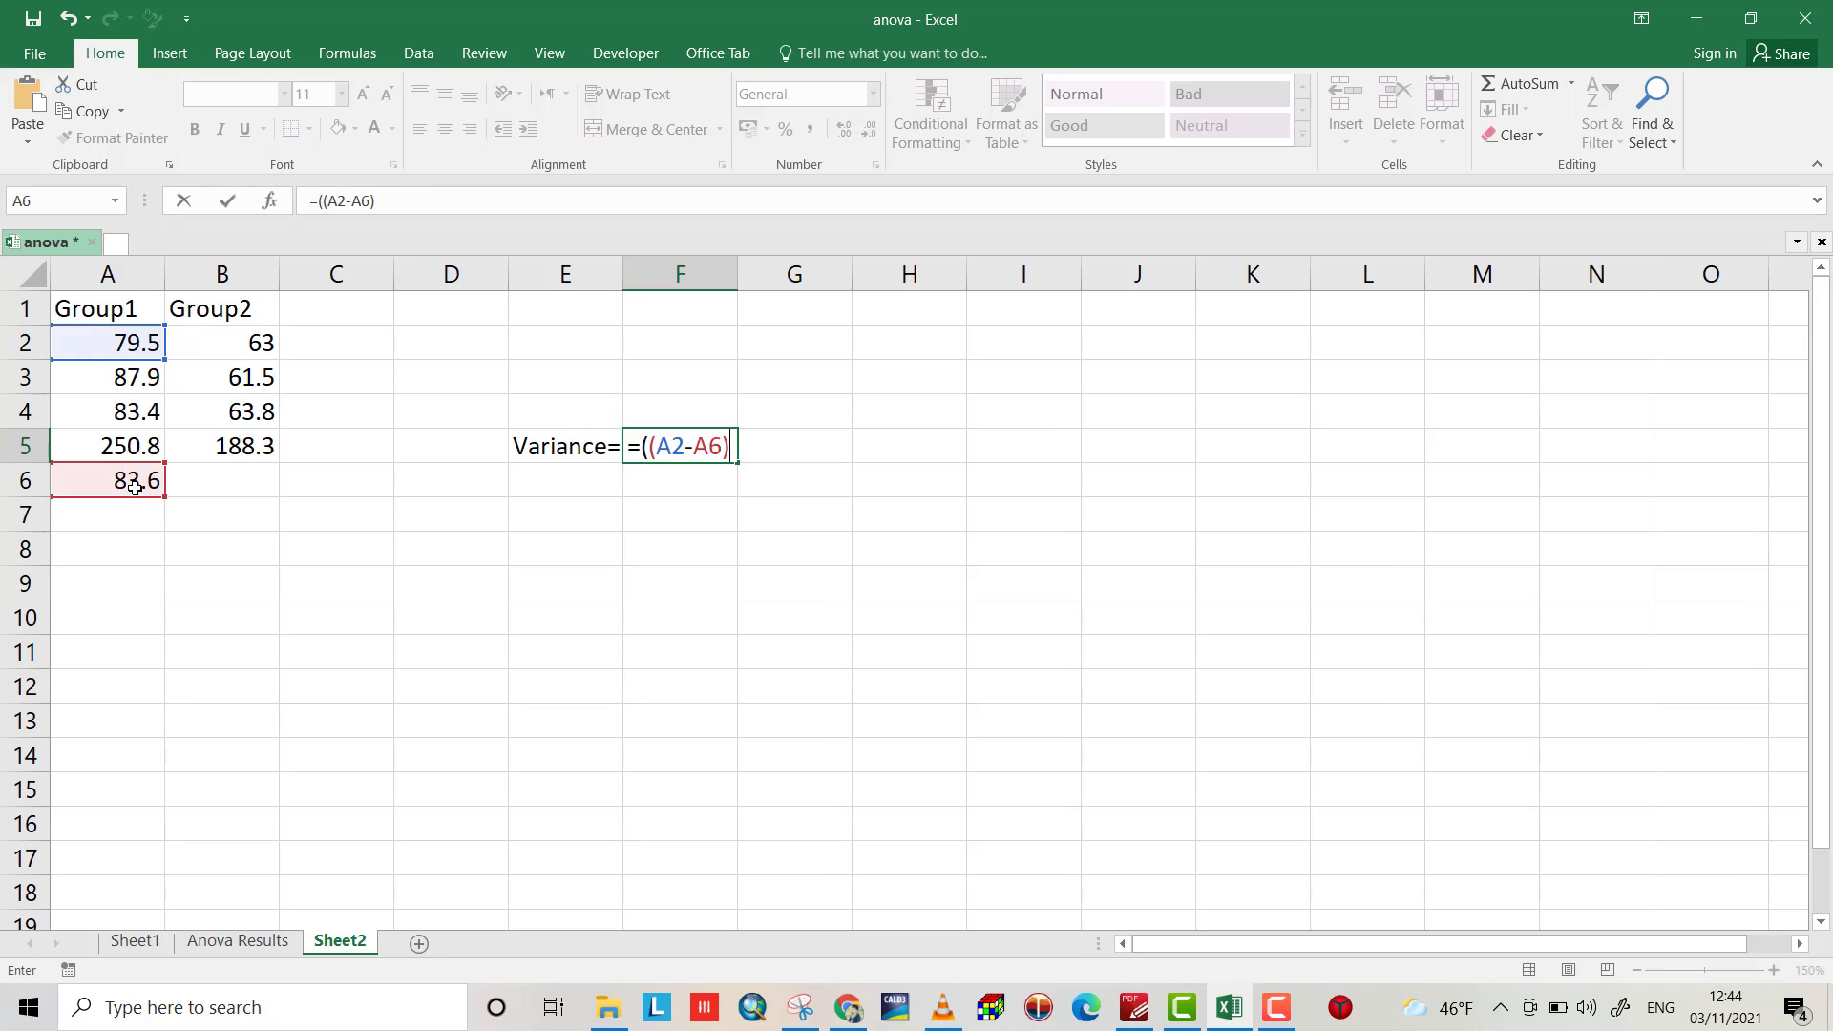
Step: Extend the F5 variance formula with the second squared deviation, +(A3-A6)^2
type("+")
left_click(150, 378)
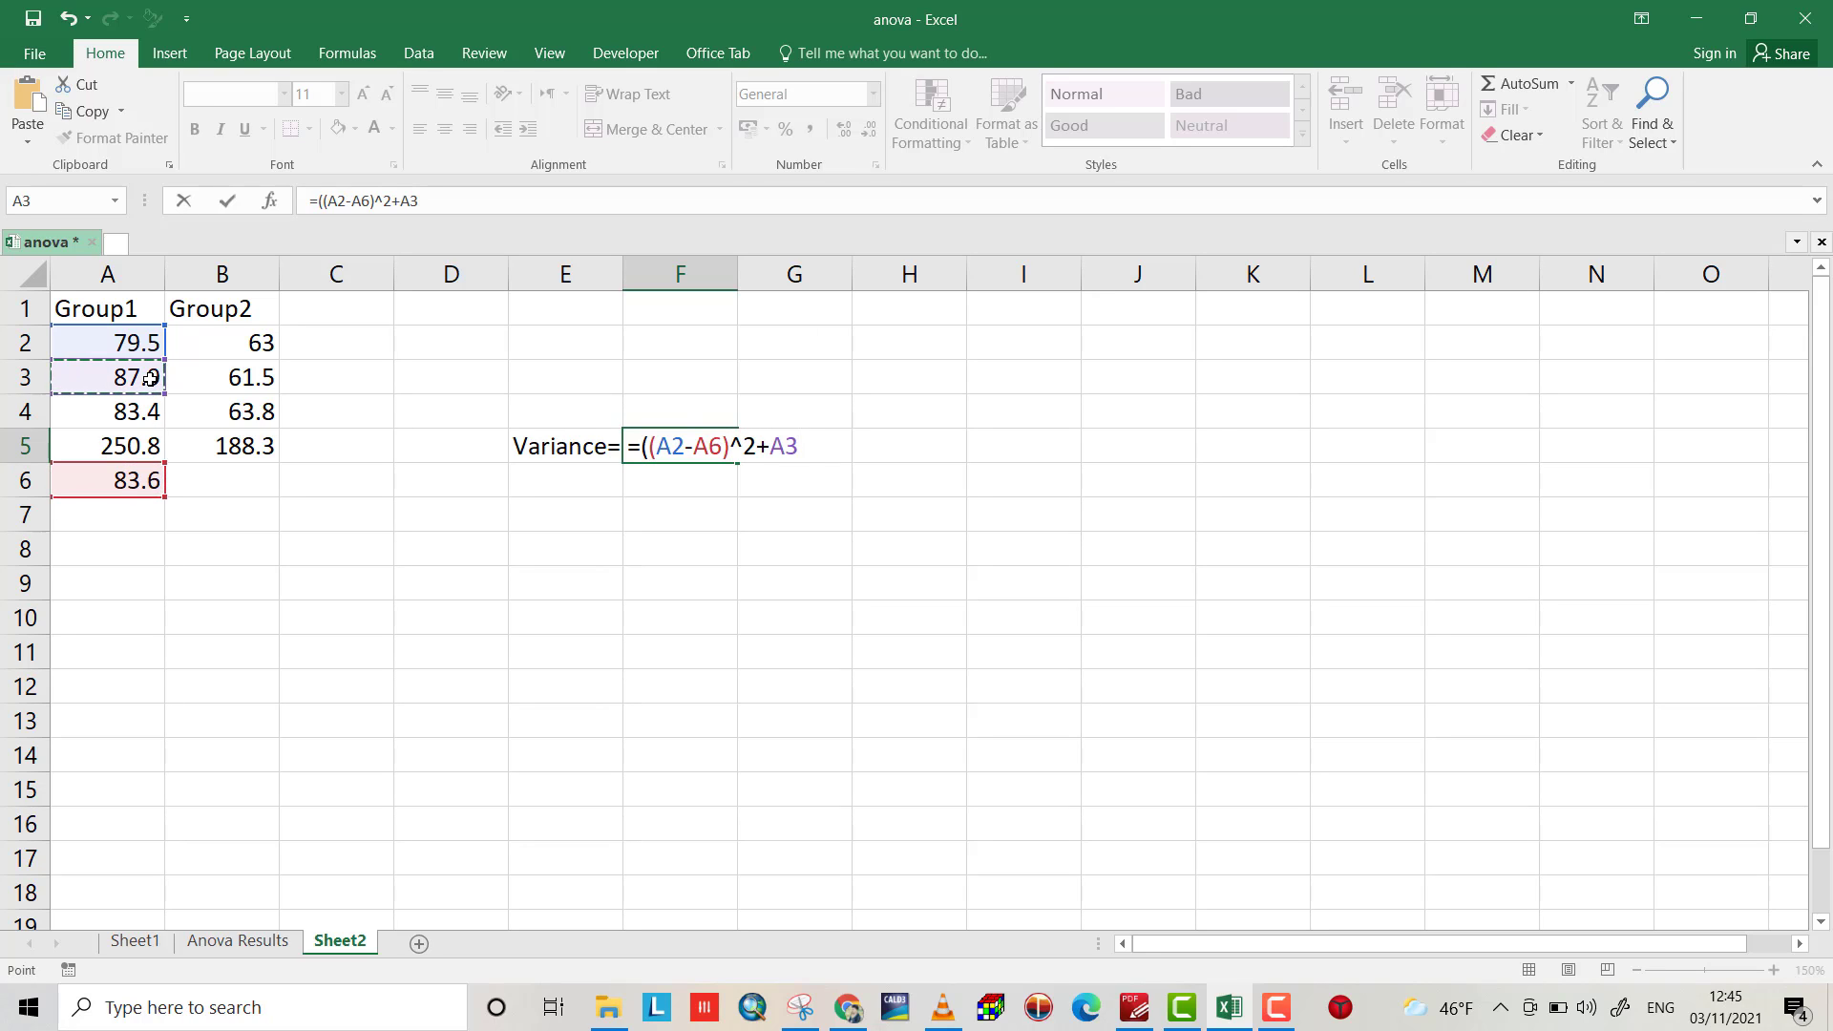
left_click(773, 446)
type("(")
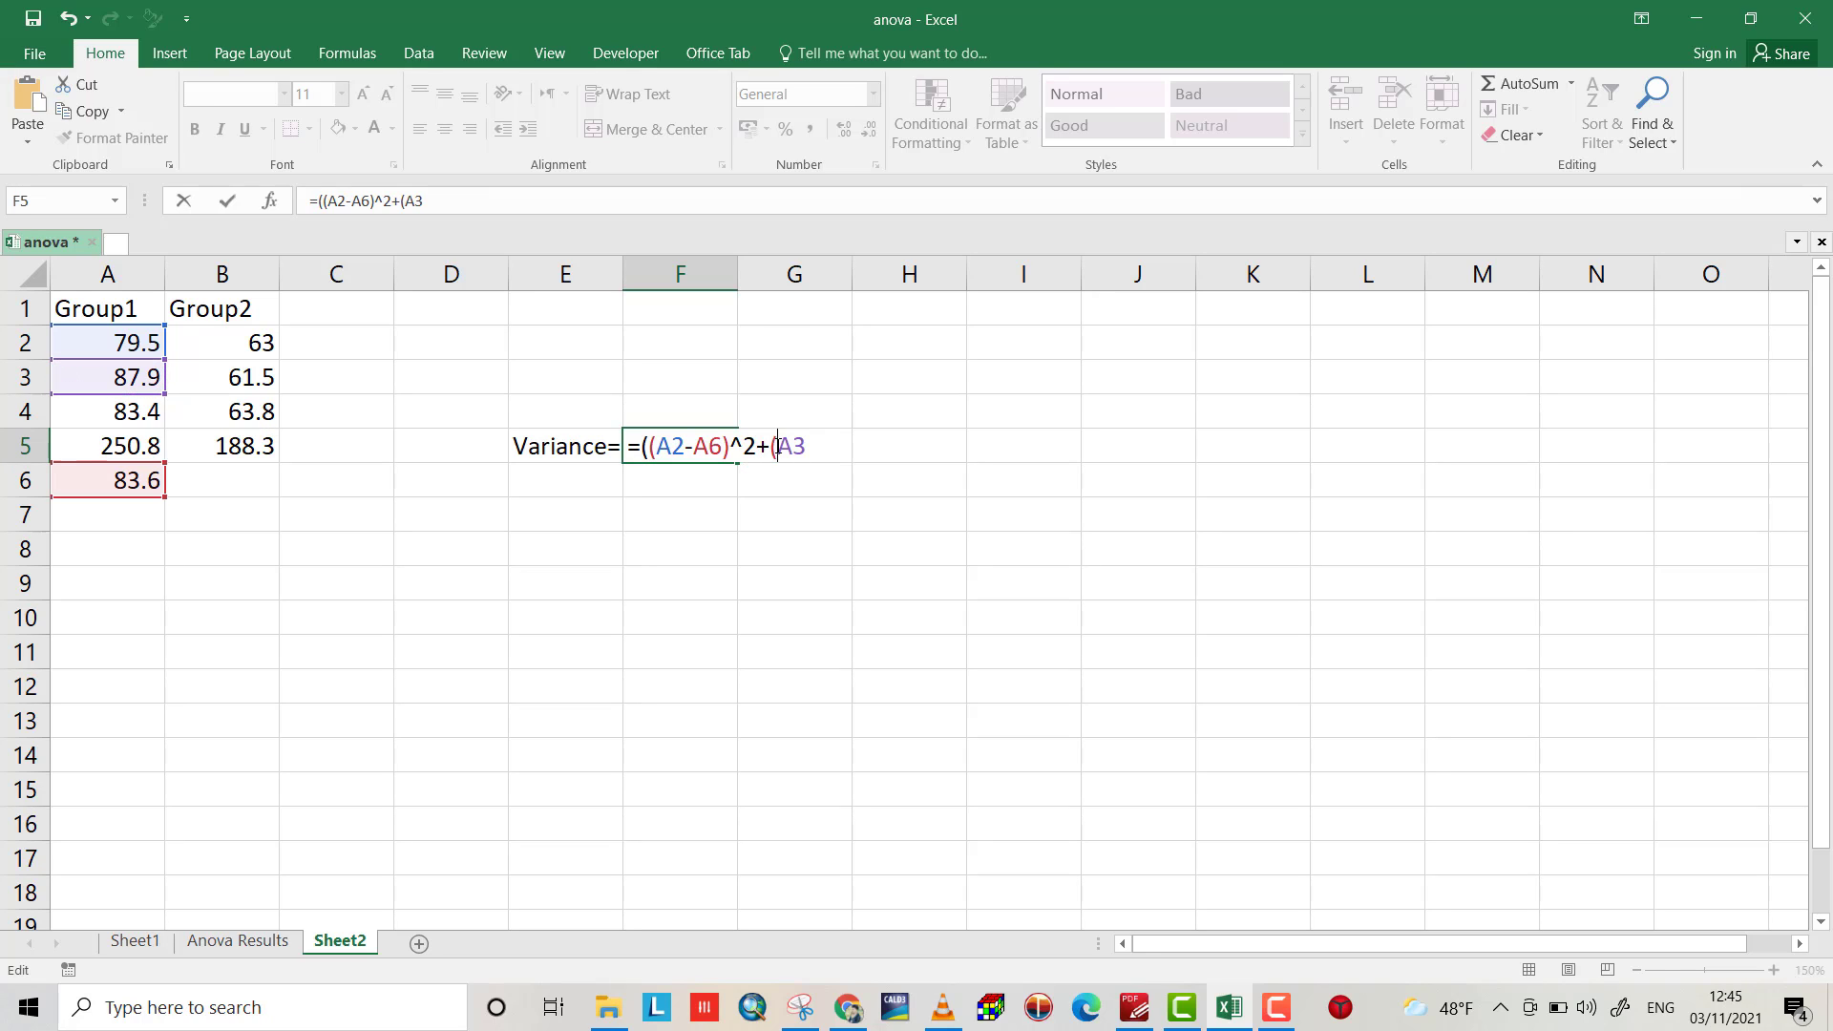
left_click(814, 444)
type("-")
left_click(131, 481)
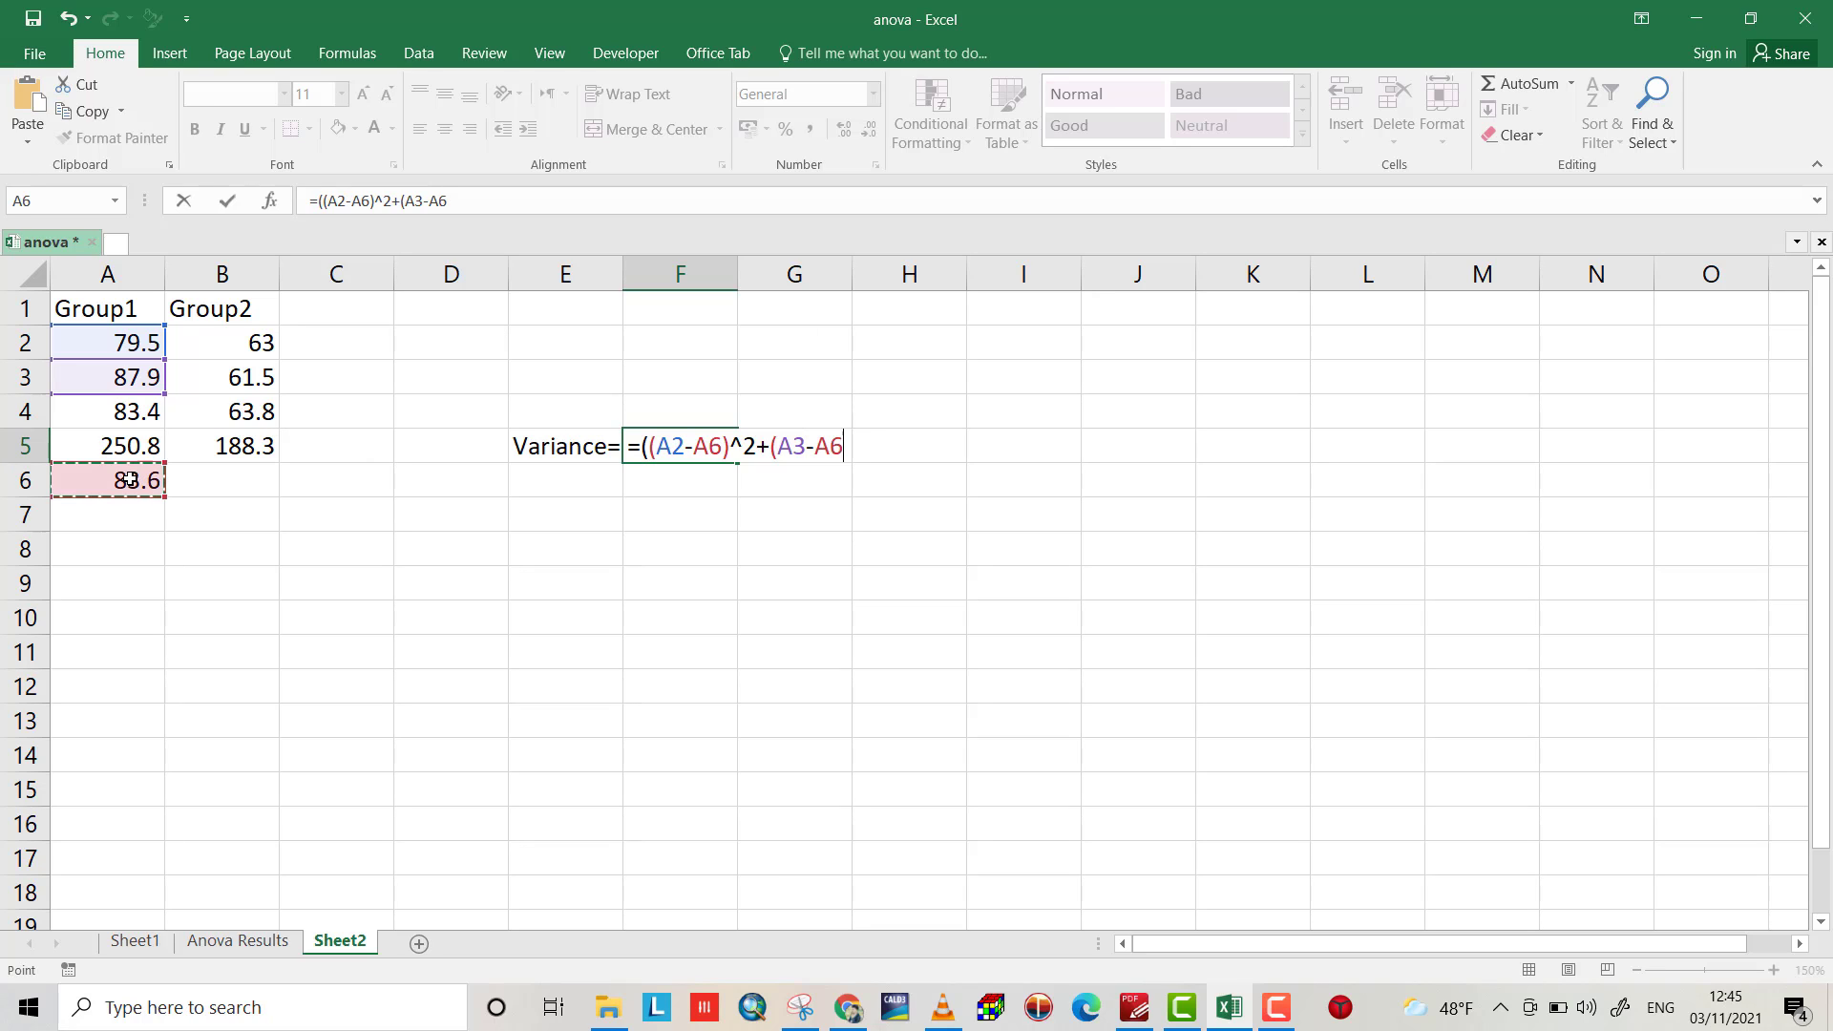
type(")^2")
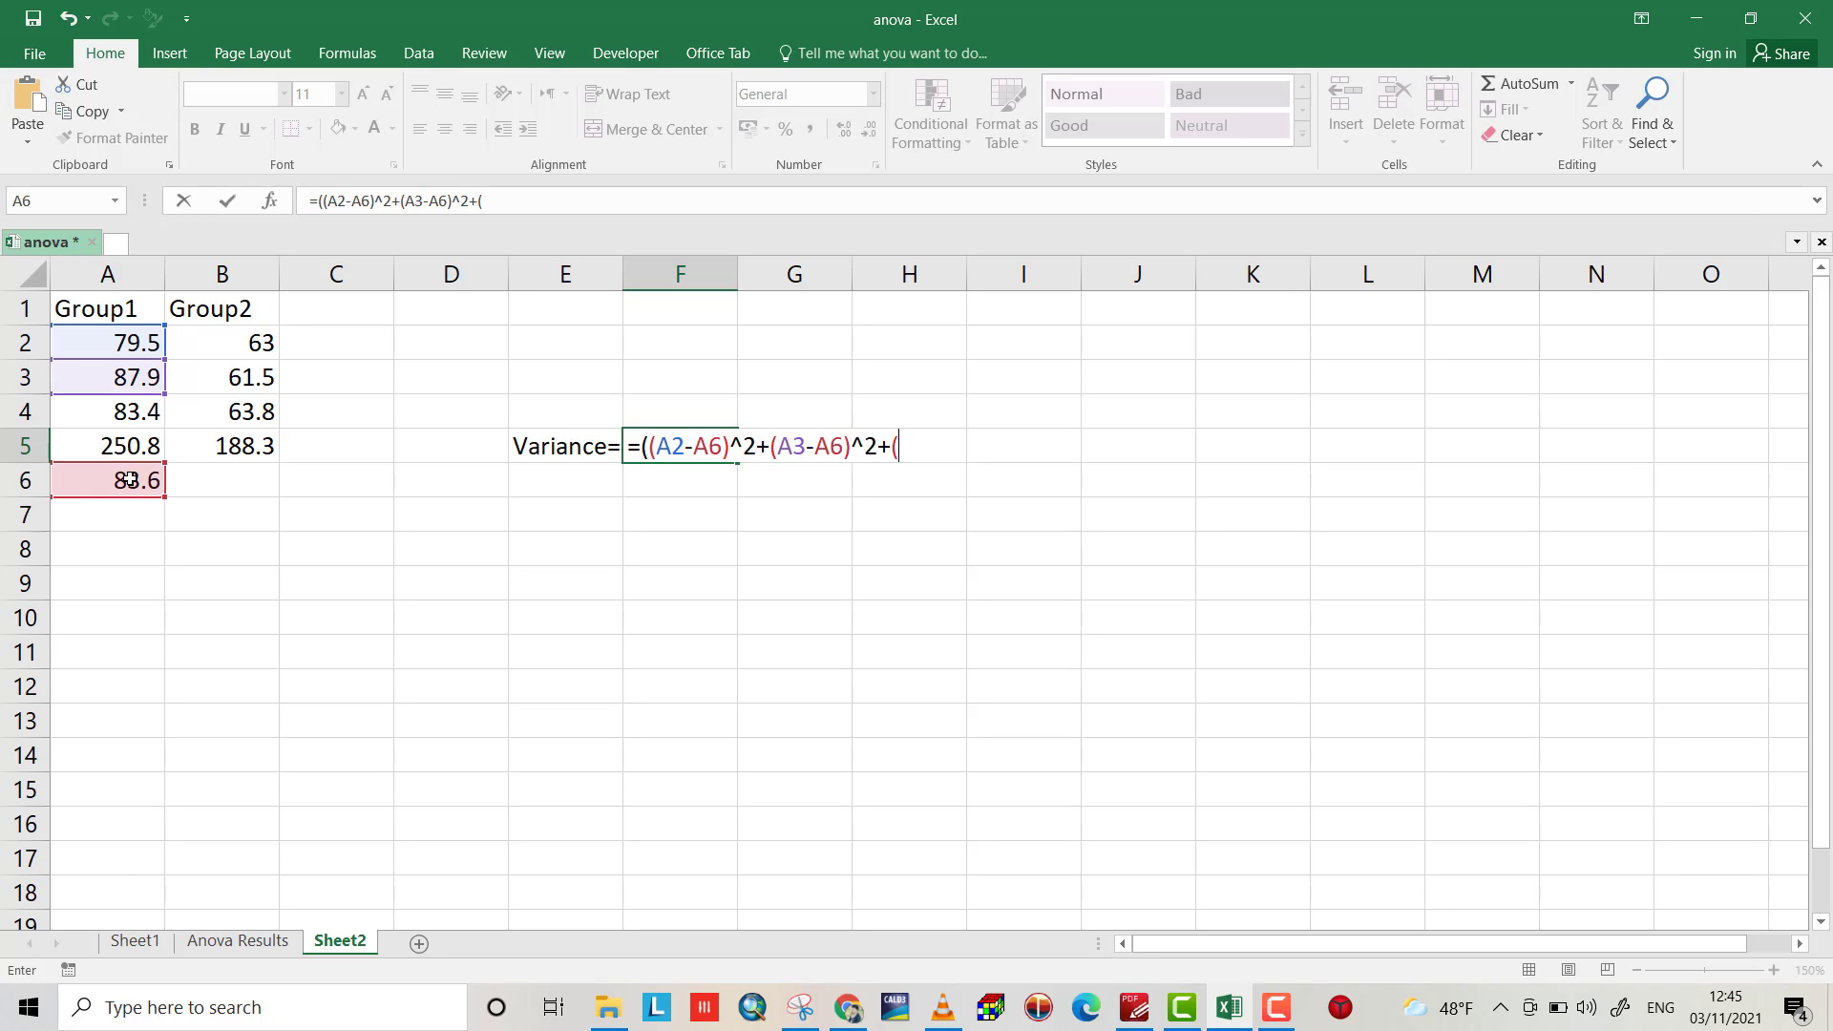
Step: Complete the F5 variance formula by adding the third squared deviation (A4-A6)^2 and dividing the bracketed sum by (3-1)
type("+(")
left_click(136, 410)
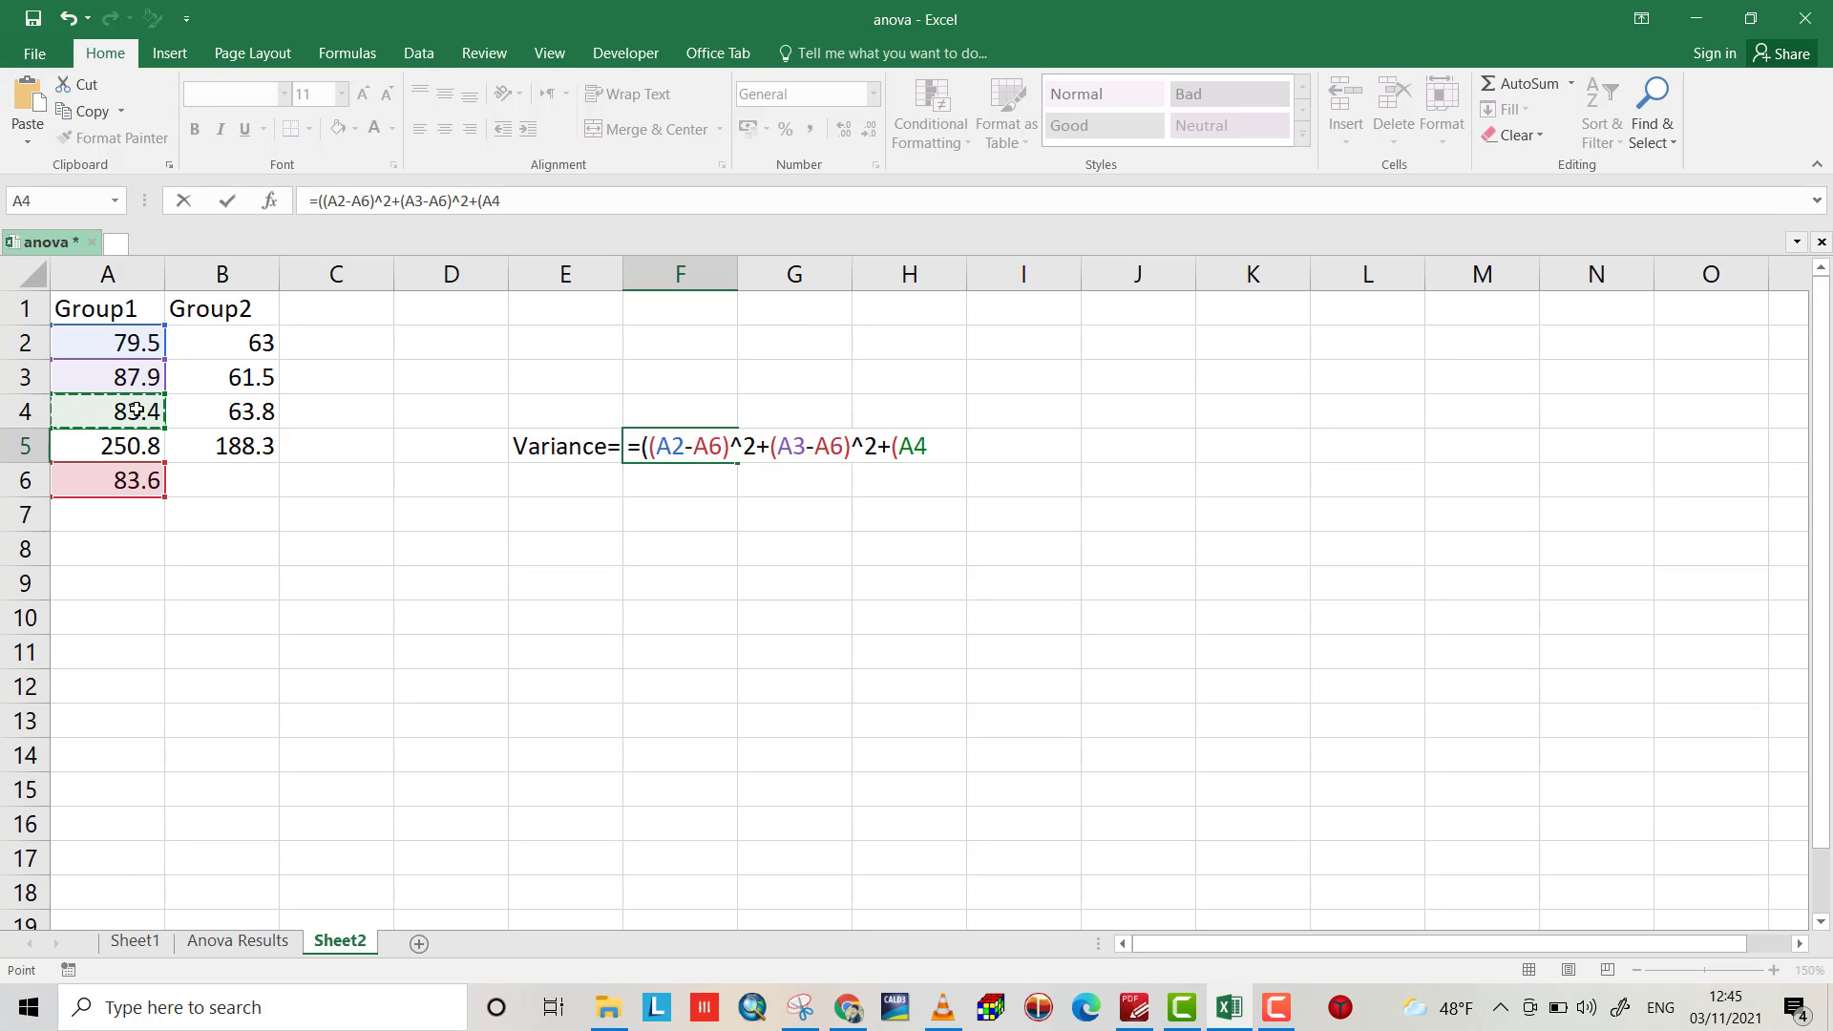
type("-")
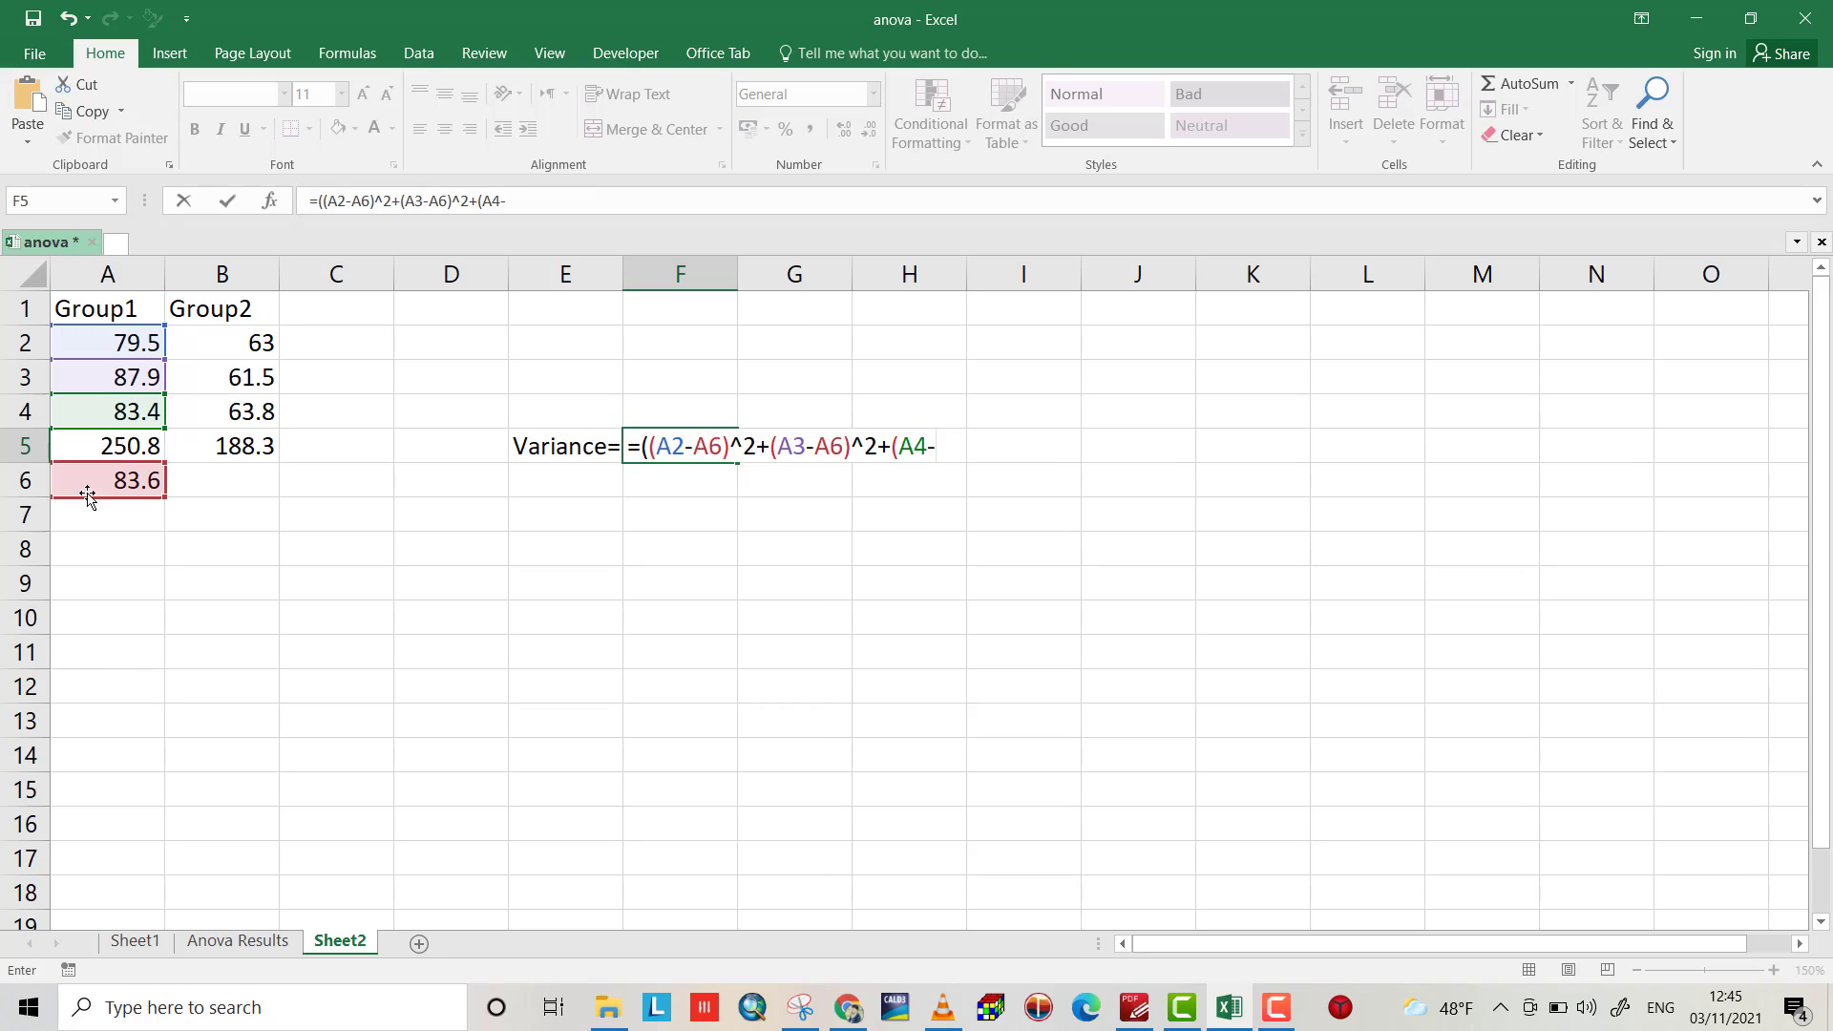
left_click(95, 488)
type(")^")
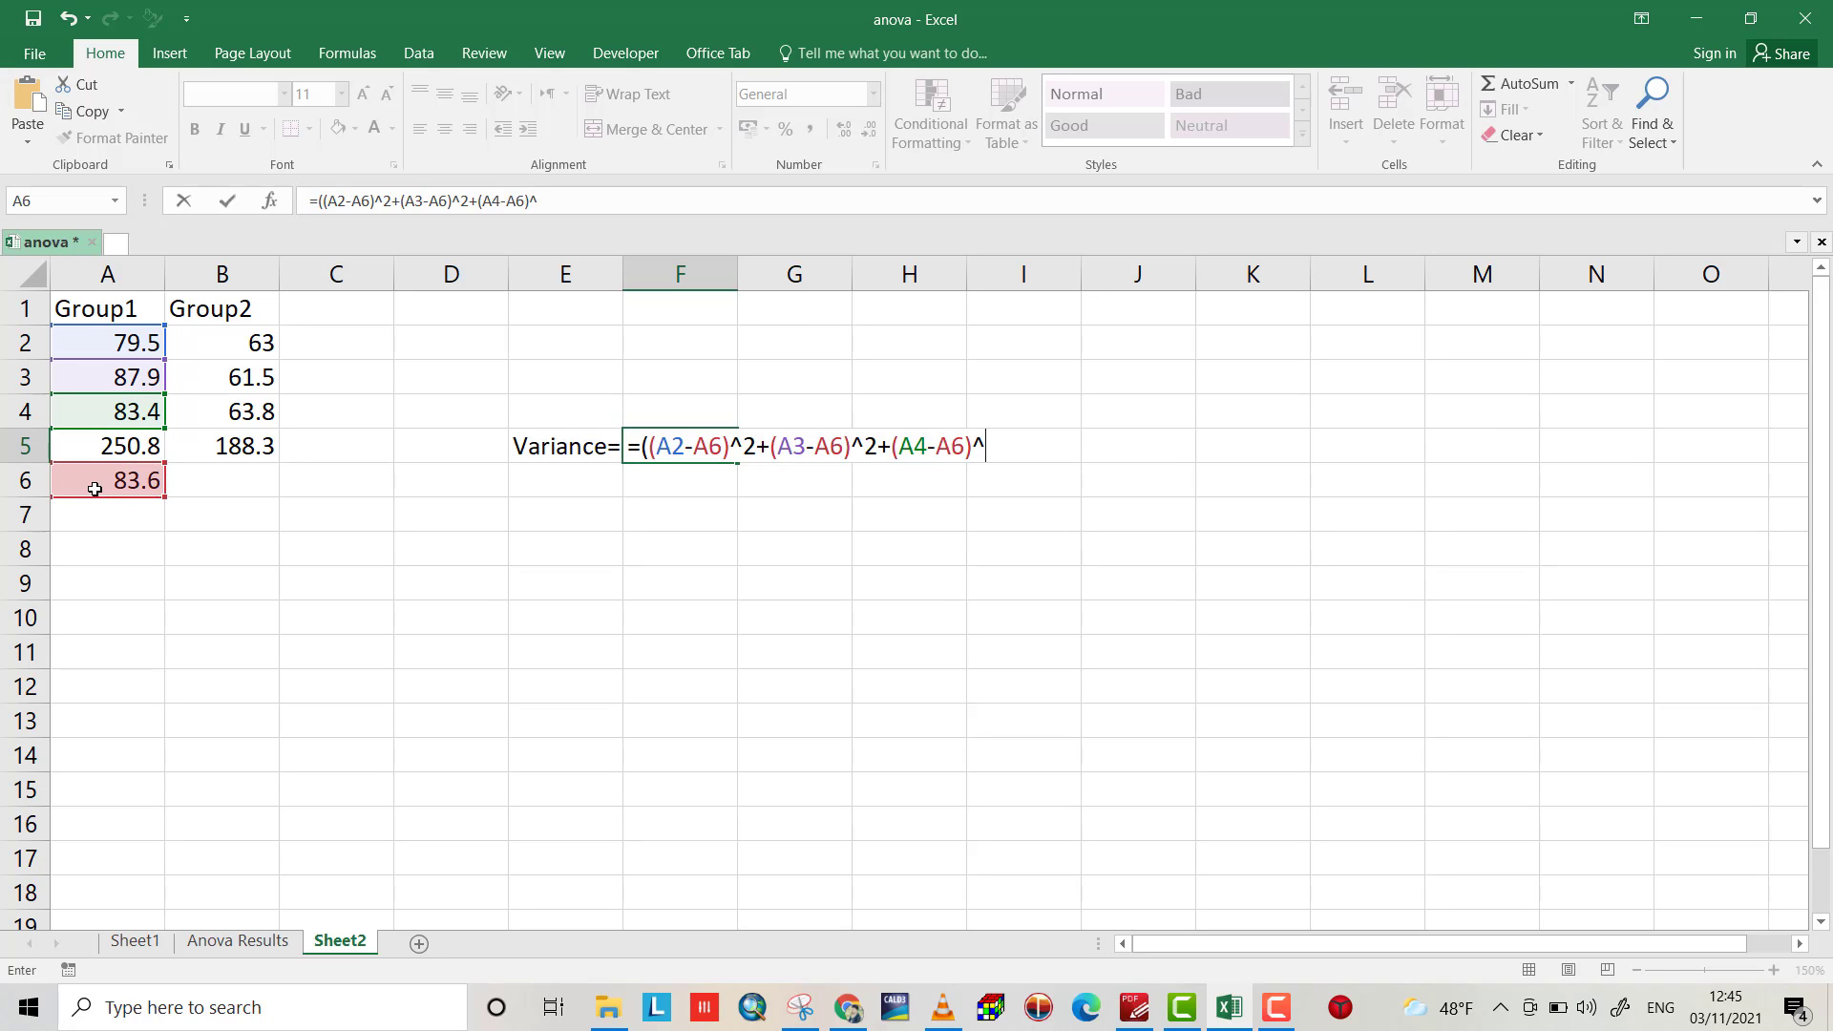
type("^")
key("BackSpace")
type("2)/(3-1)")
key("Return")
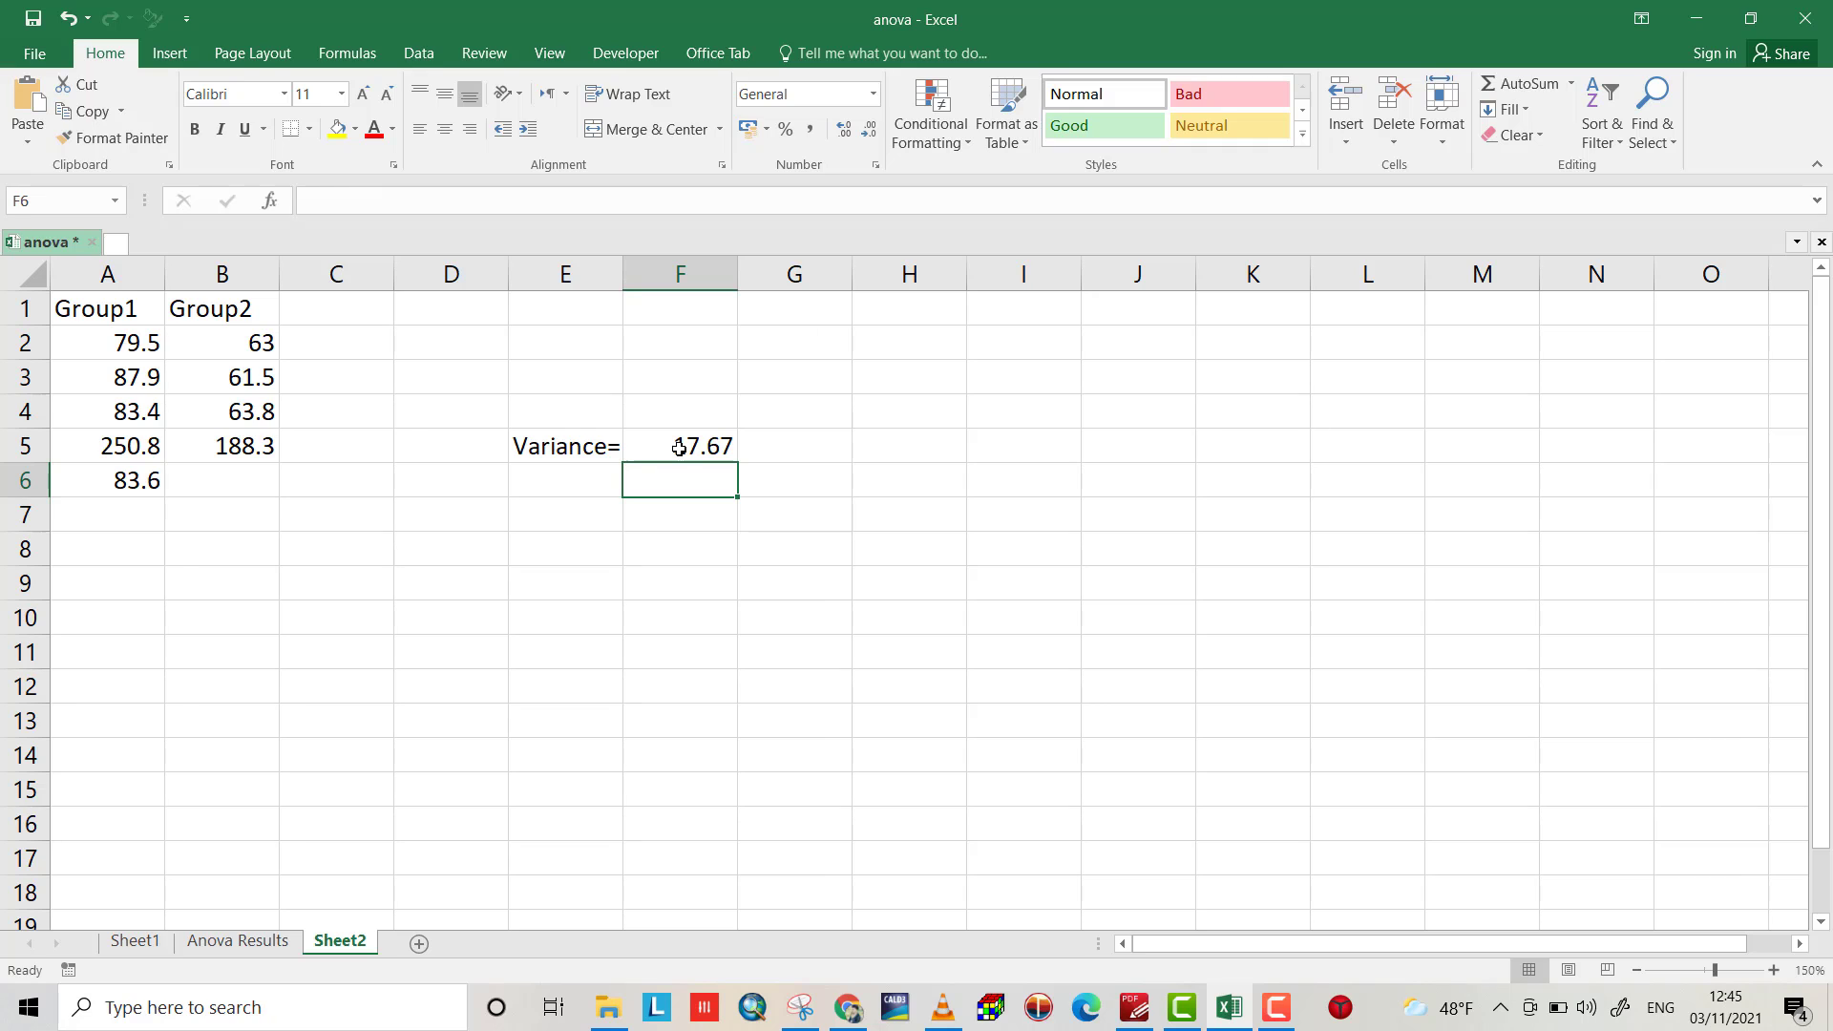
Step: Bring the Treatment Sum of Squares formula from the Anova PDF in PDF-XChange Editor onto Excel's Sheet2 as a picture at about G3:M9, with reduced height
left_click(265, 940)
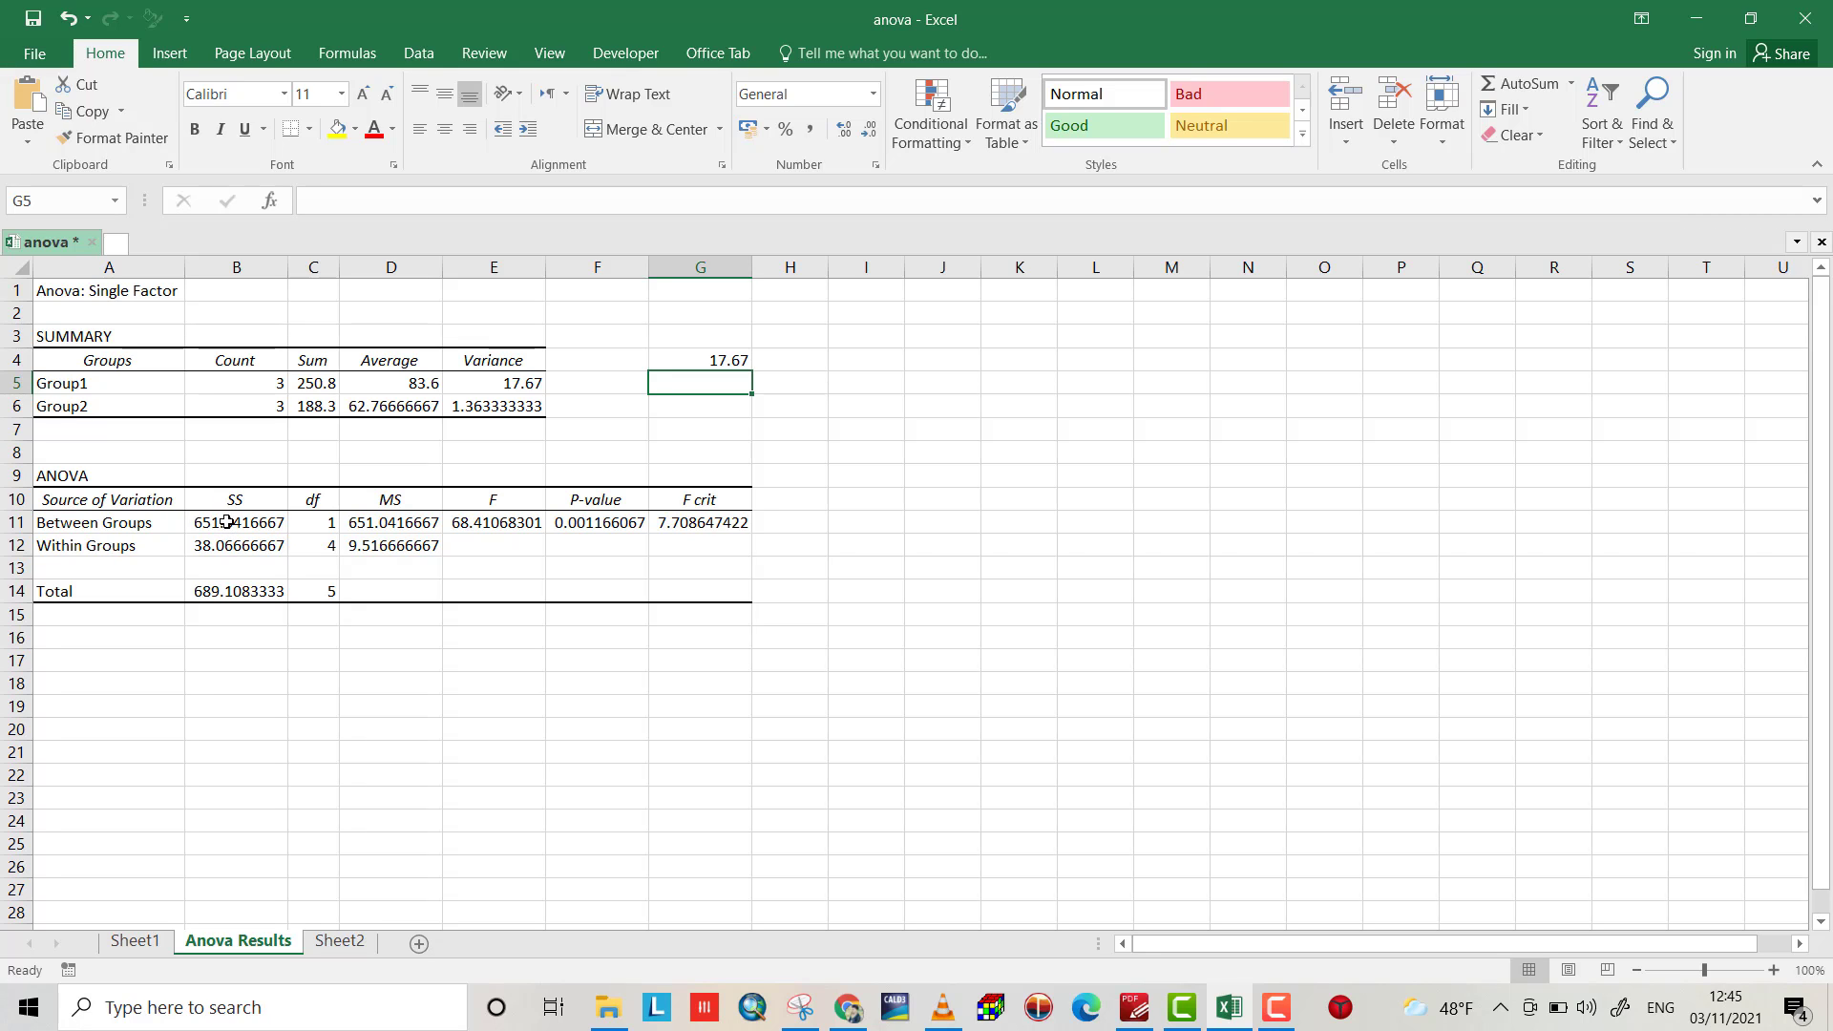
left_click(1134, 1007)
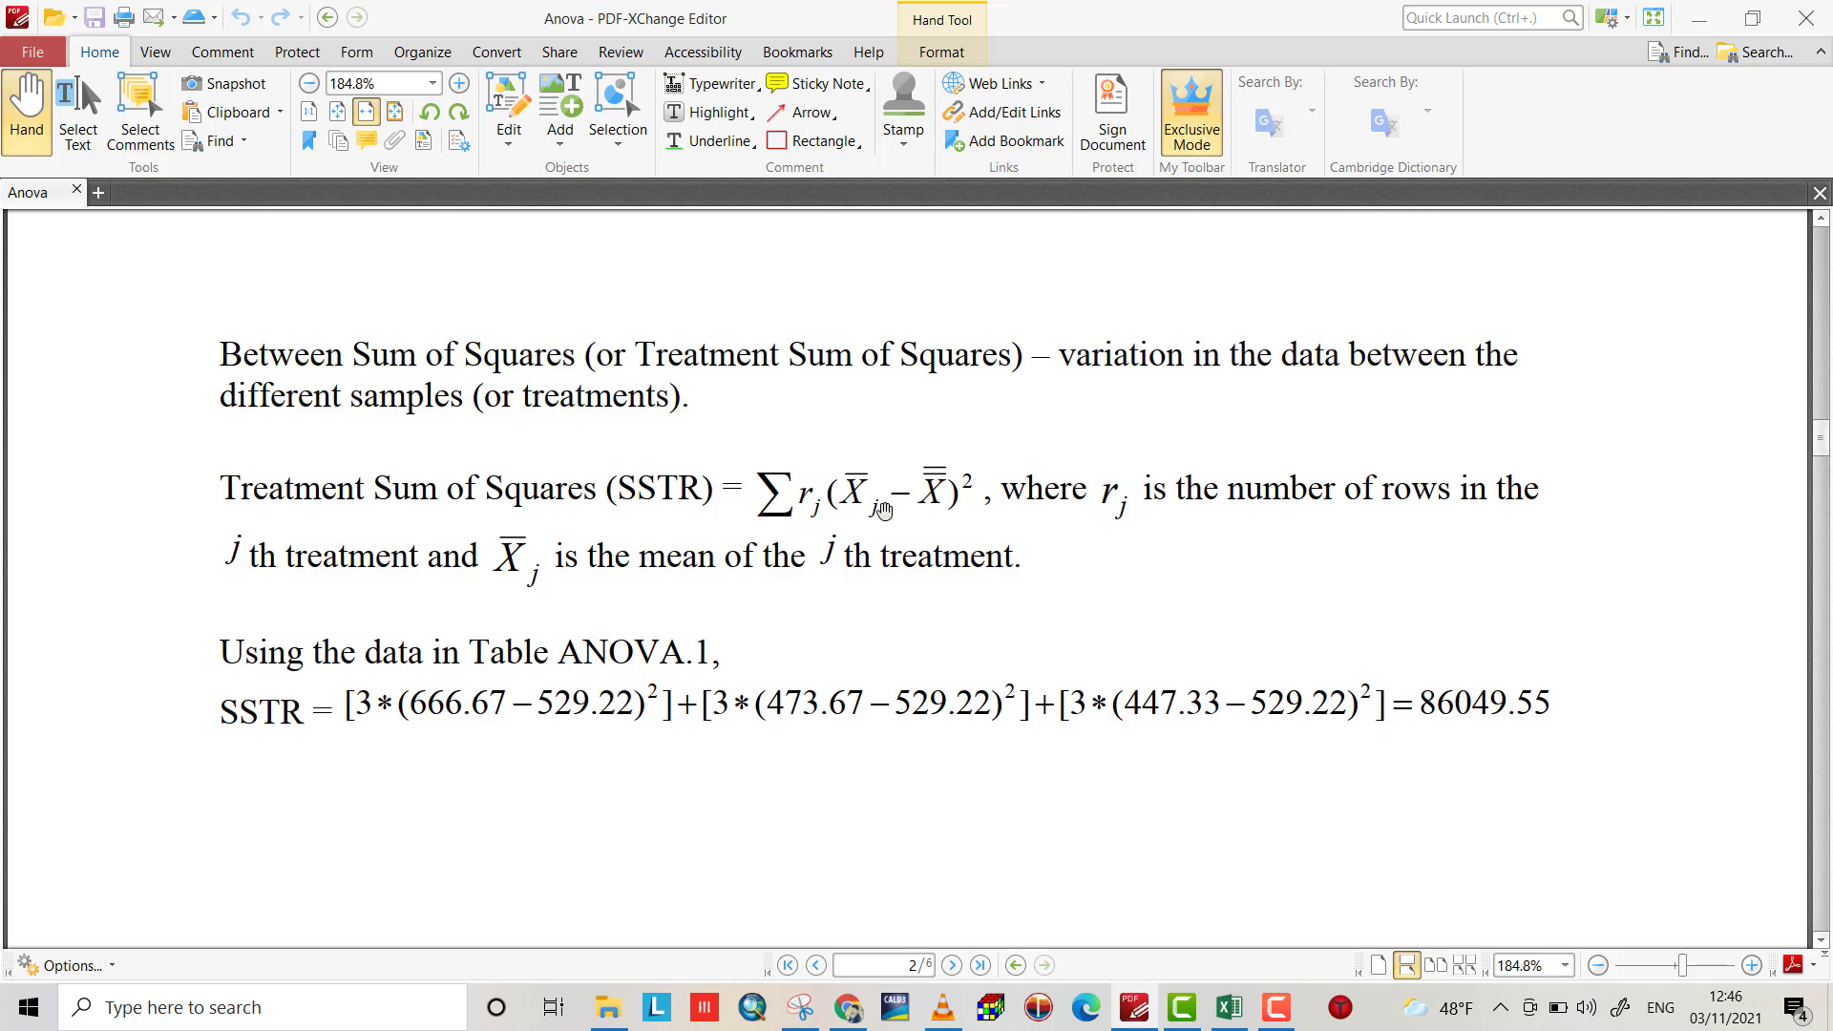
left_click(1222, 1009)
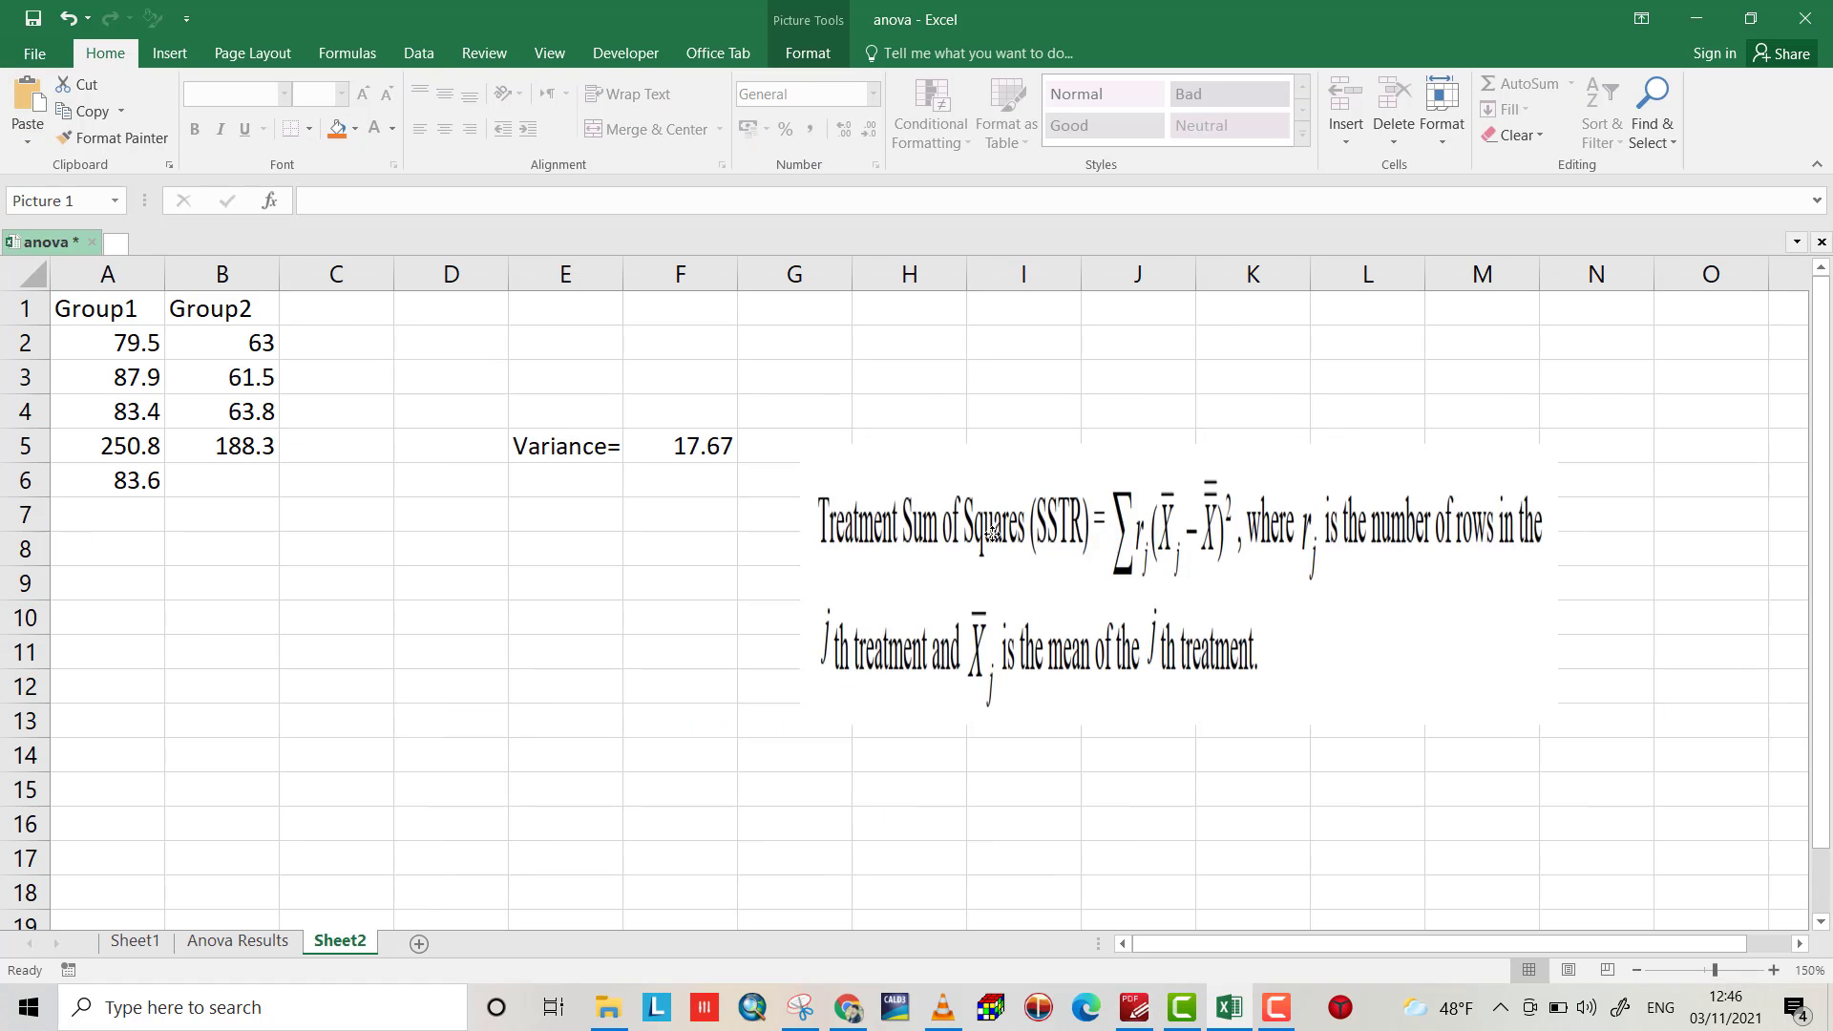
left_click_drag(977, 557, 965, 466)
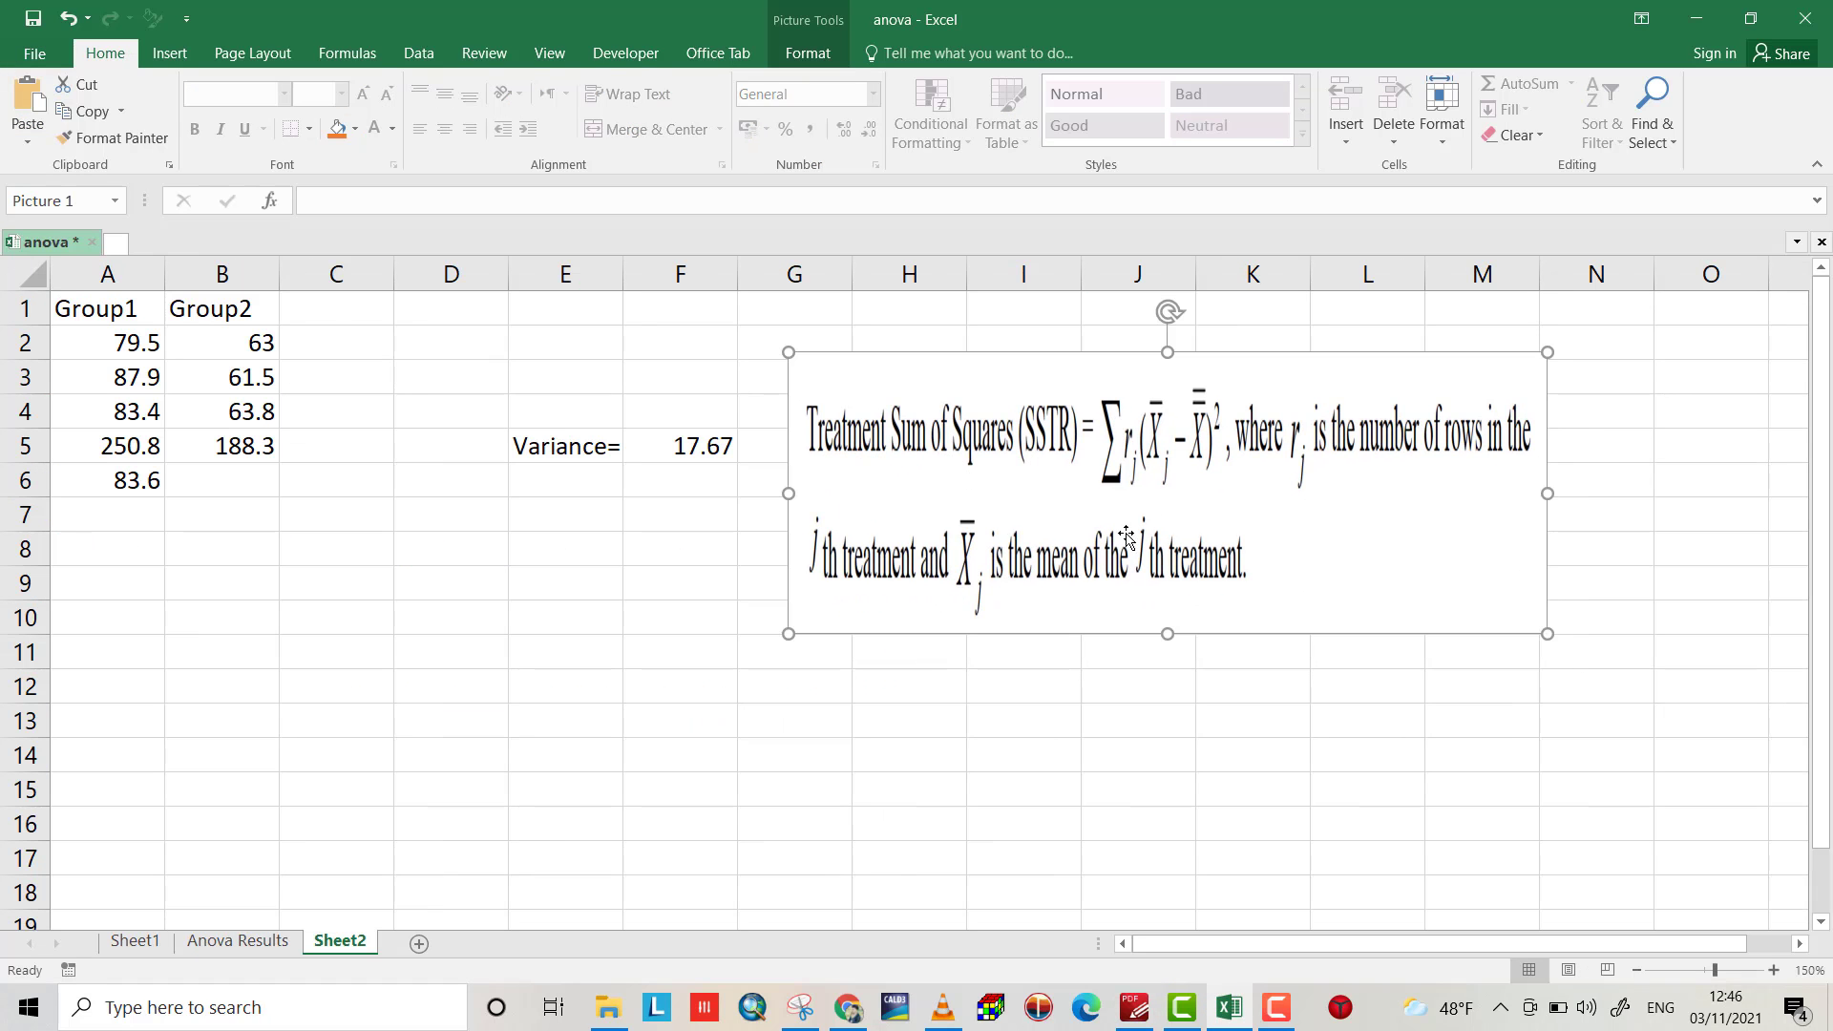
left_click_drag(1167, 634, 1166, 592)
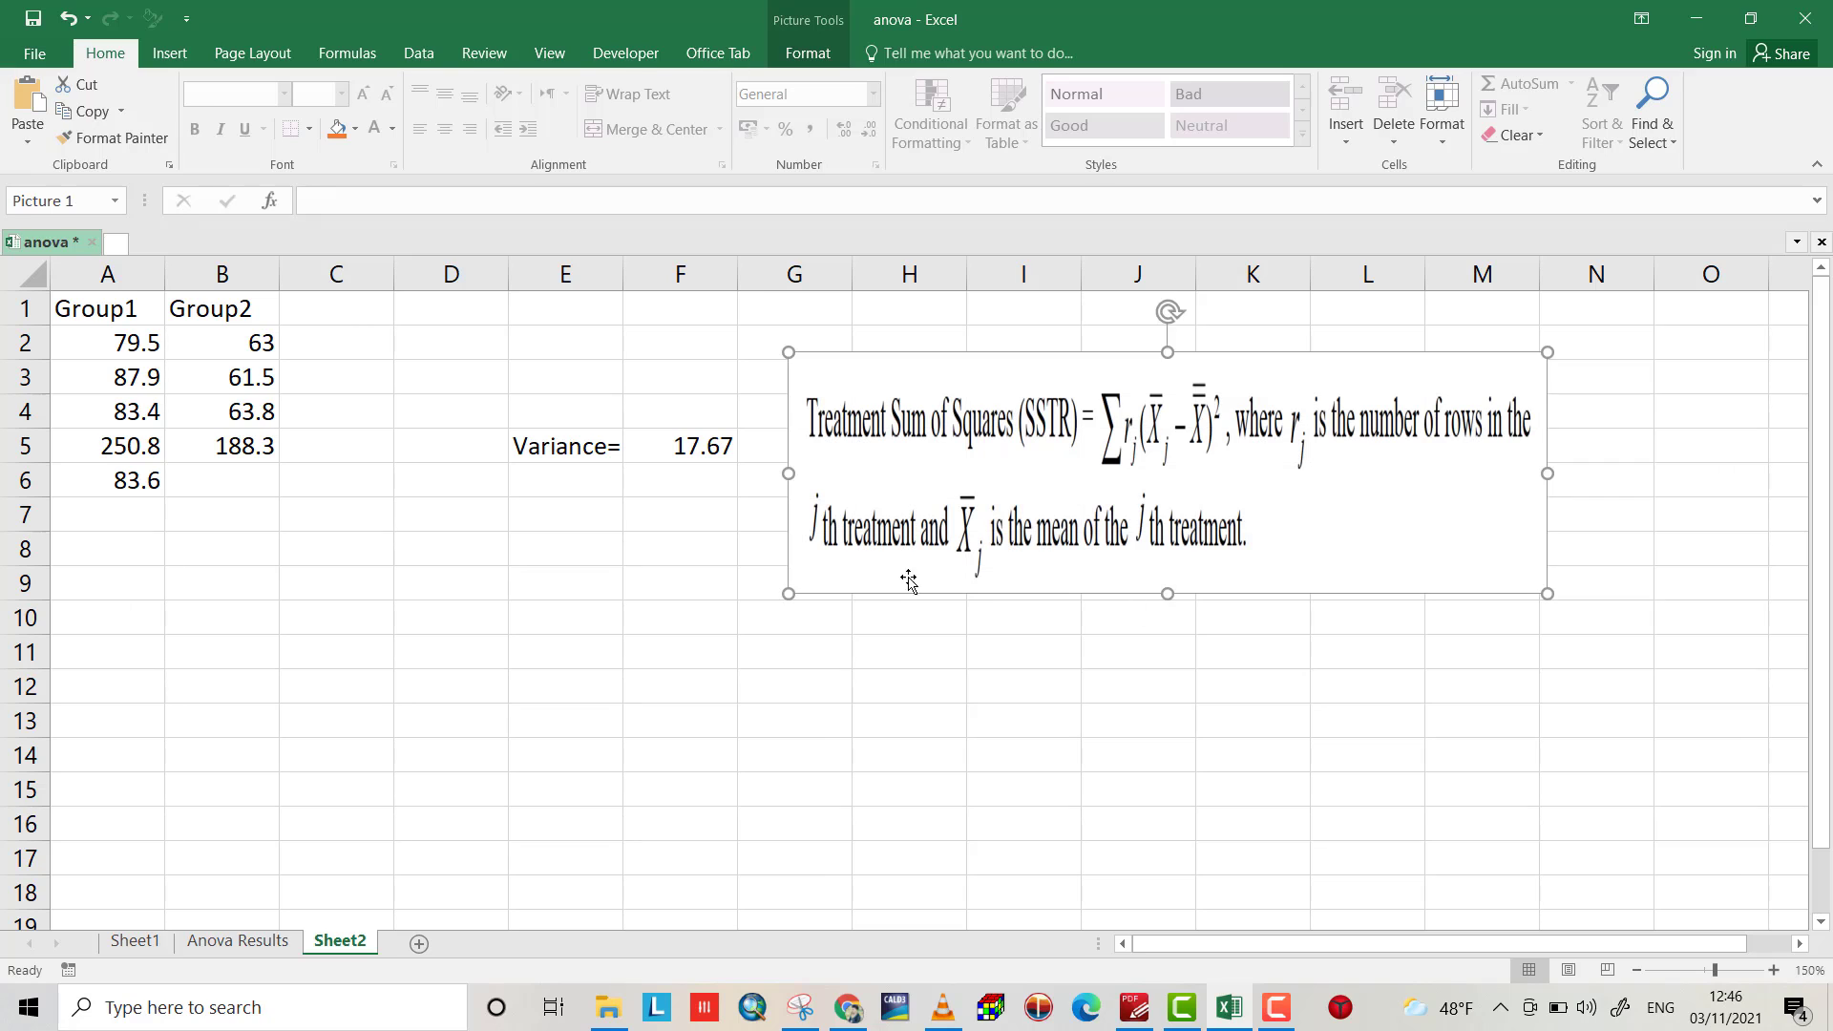
Step: Fill the average formula from A6 across to B6 for Group2
left_click(105, 484)
left_click_drag(170, 497, 269, 489)
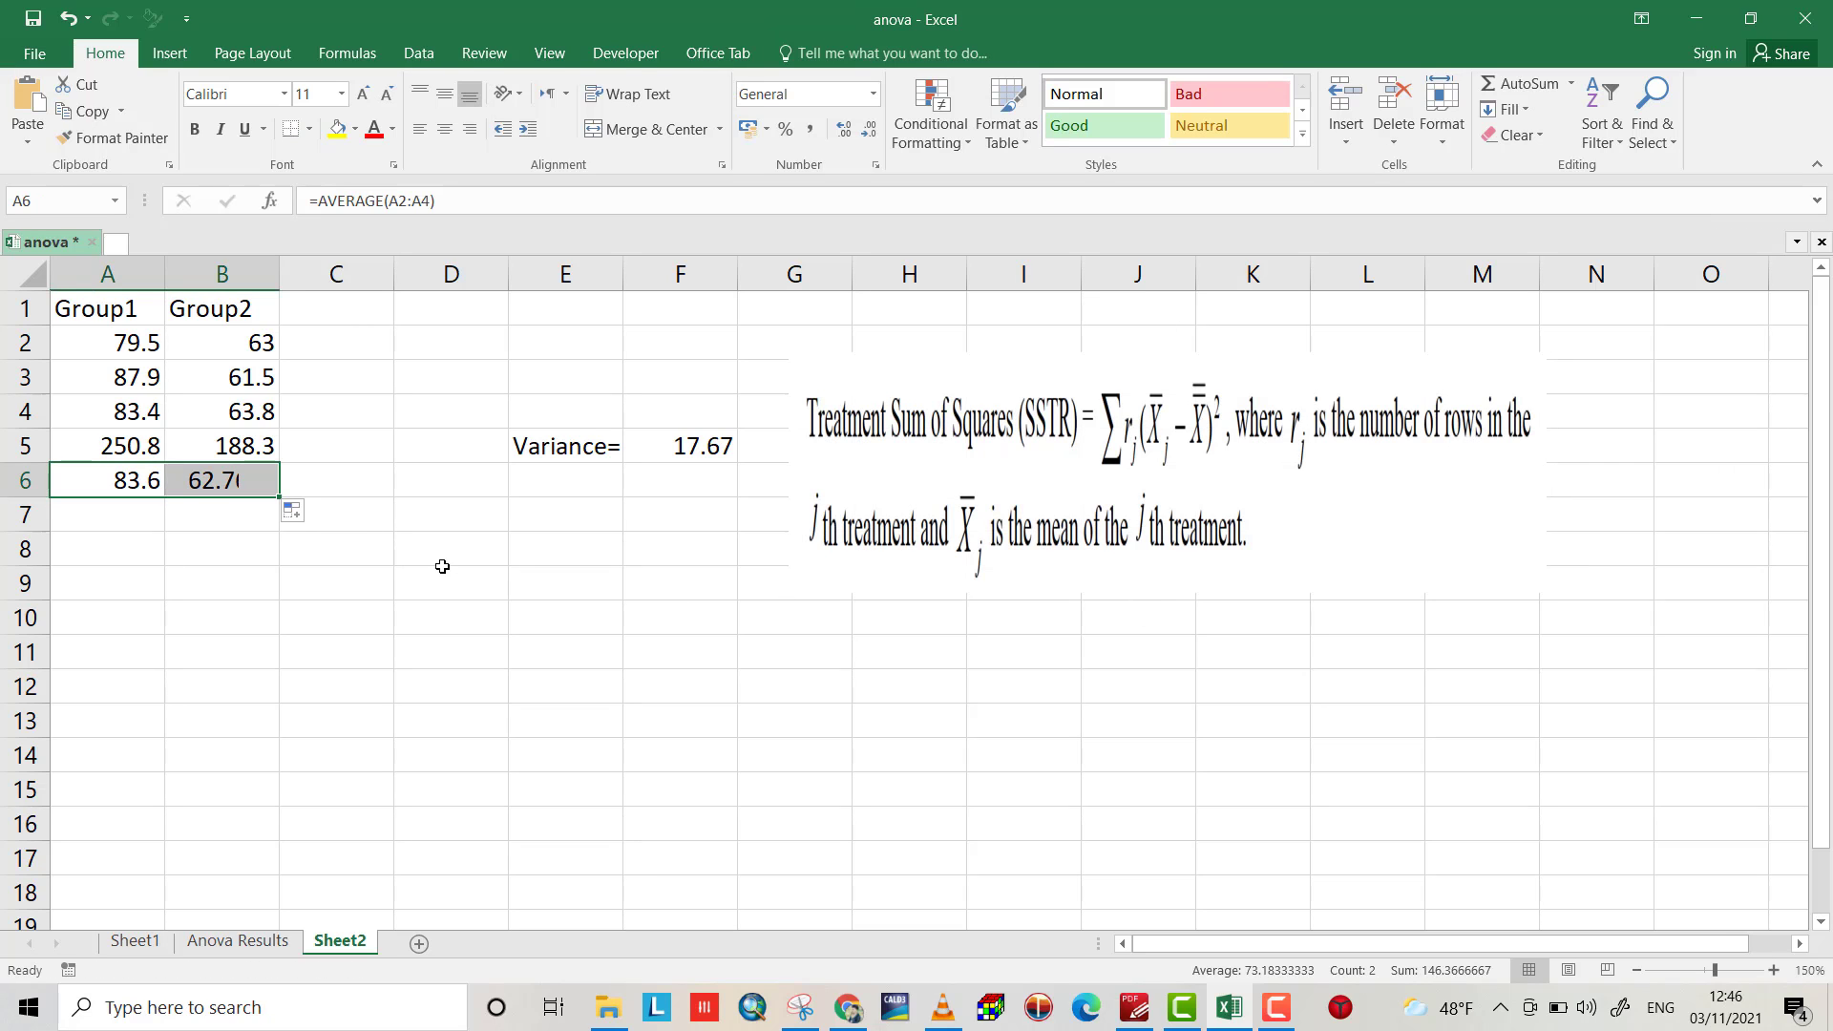
left_click(129, 518)
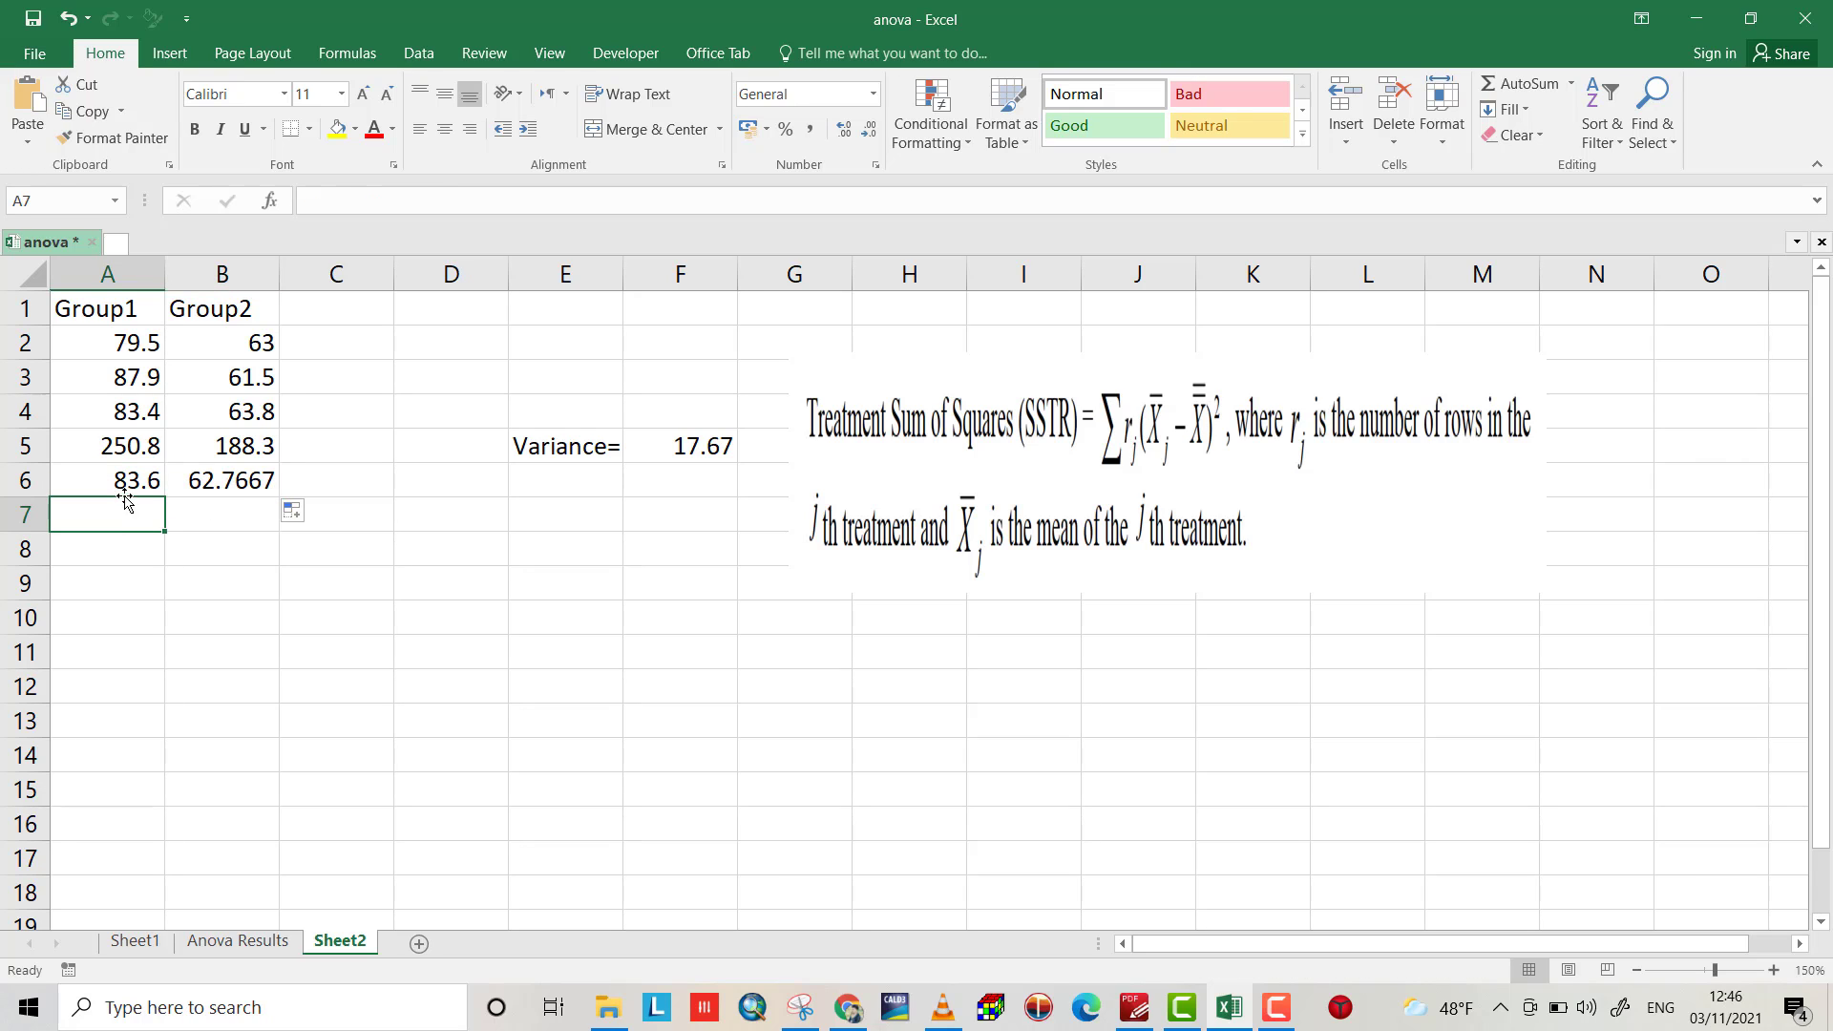
left_click_drag(132, 482, 216, 493)
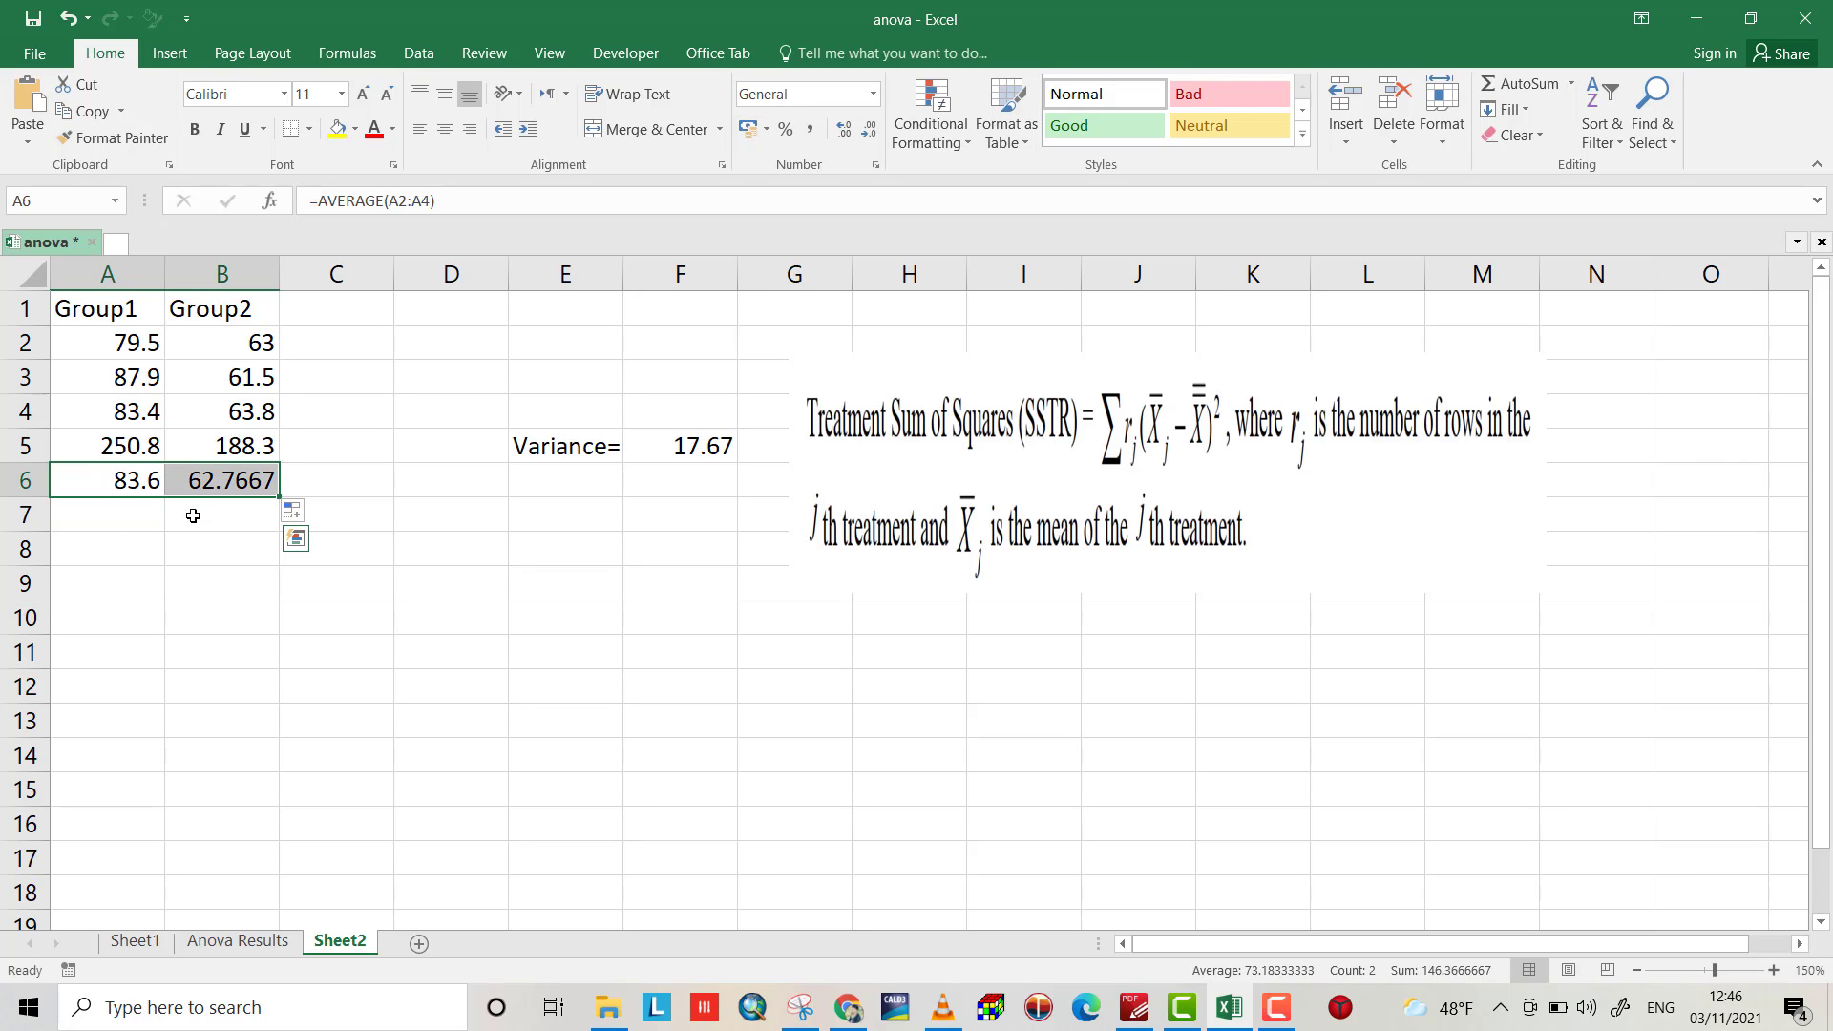
left_click(1570, 86)
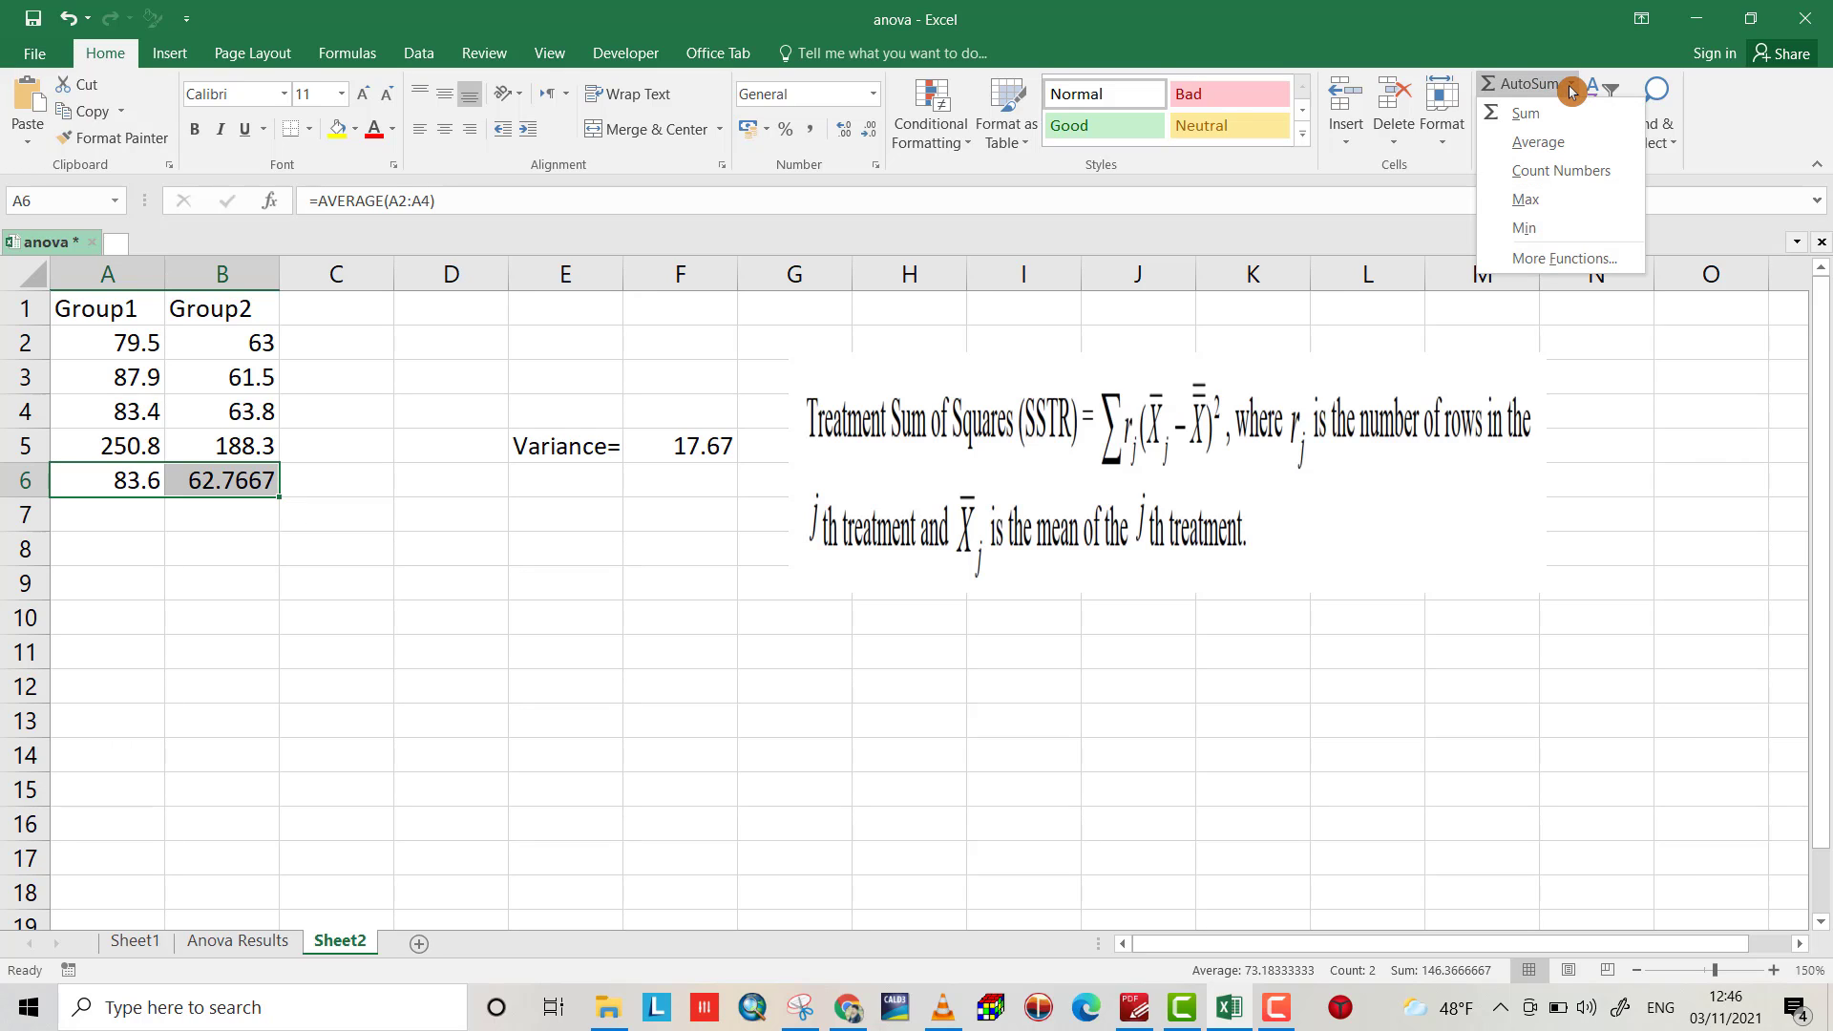
left_click(258, 515)
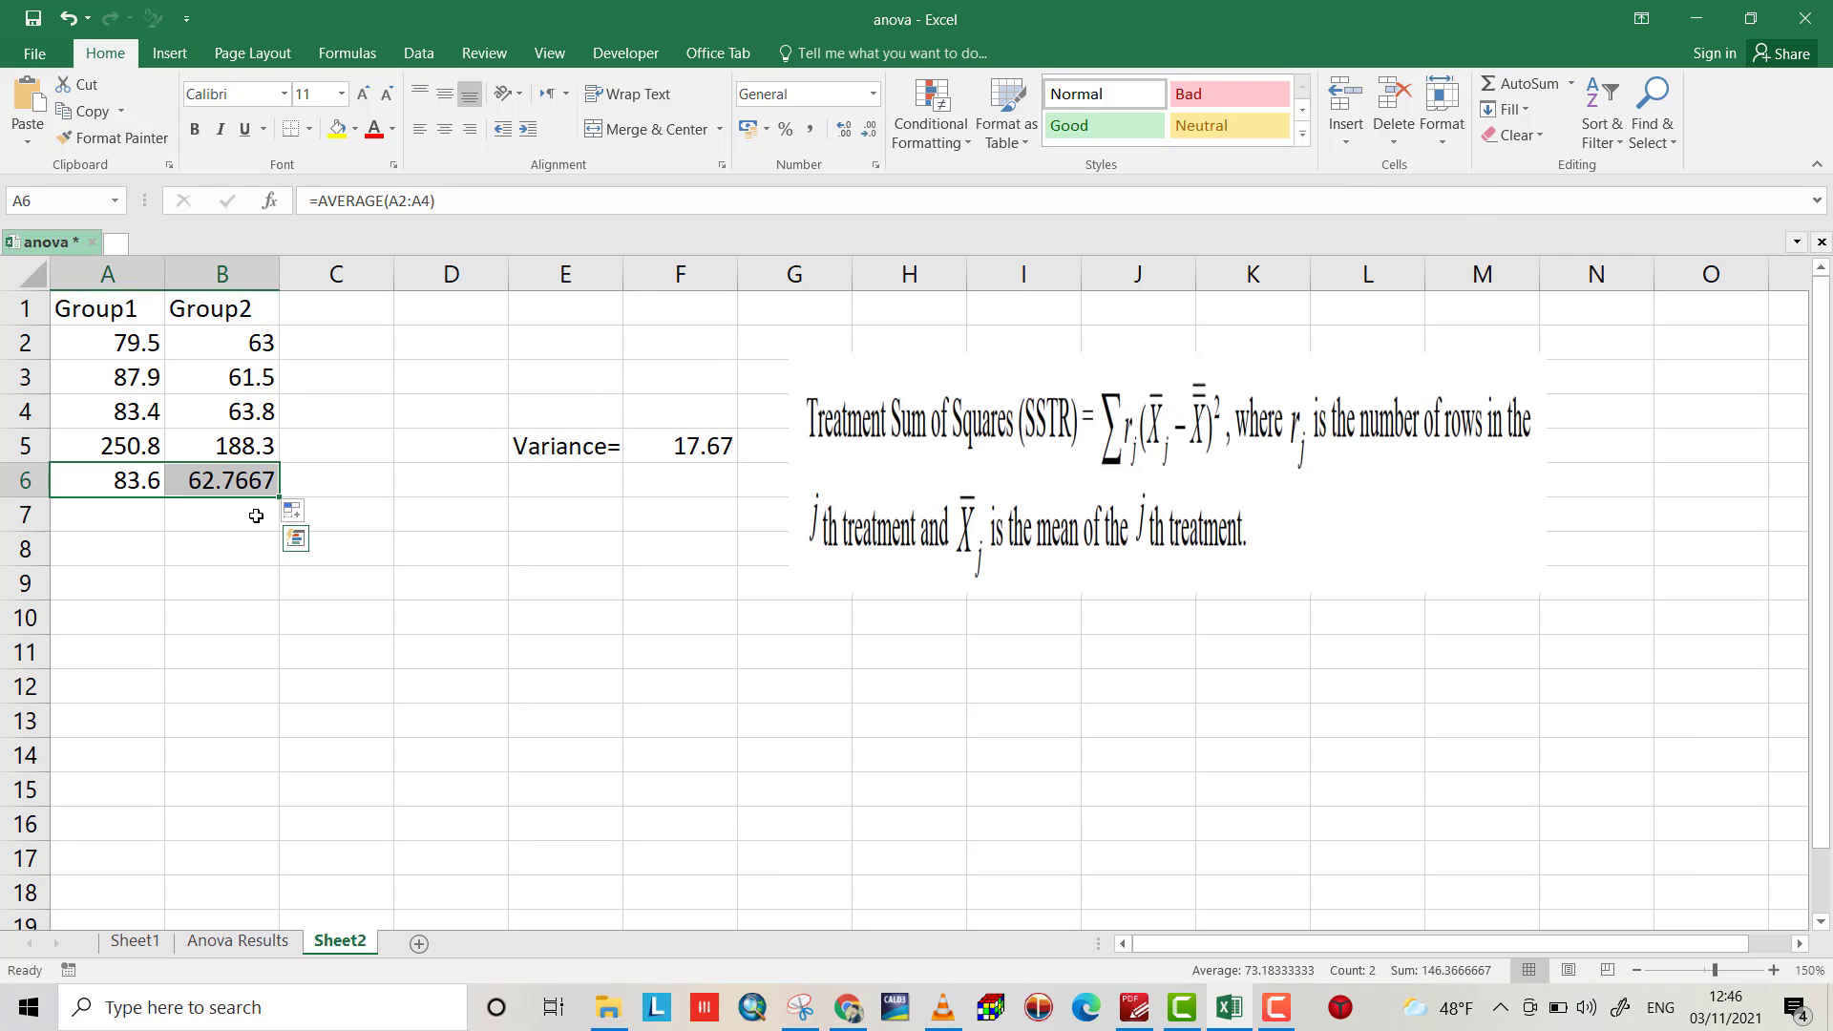
Step: Label cell A7 with "total average="
left_click(114, 516)
type("toa")
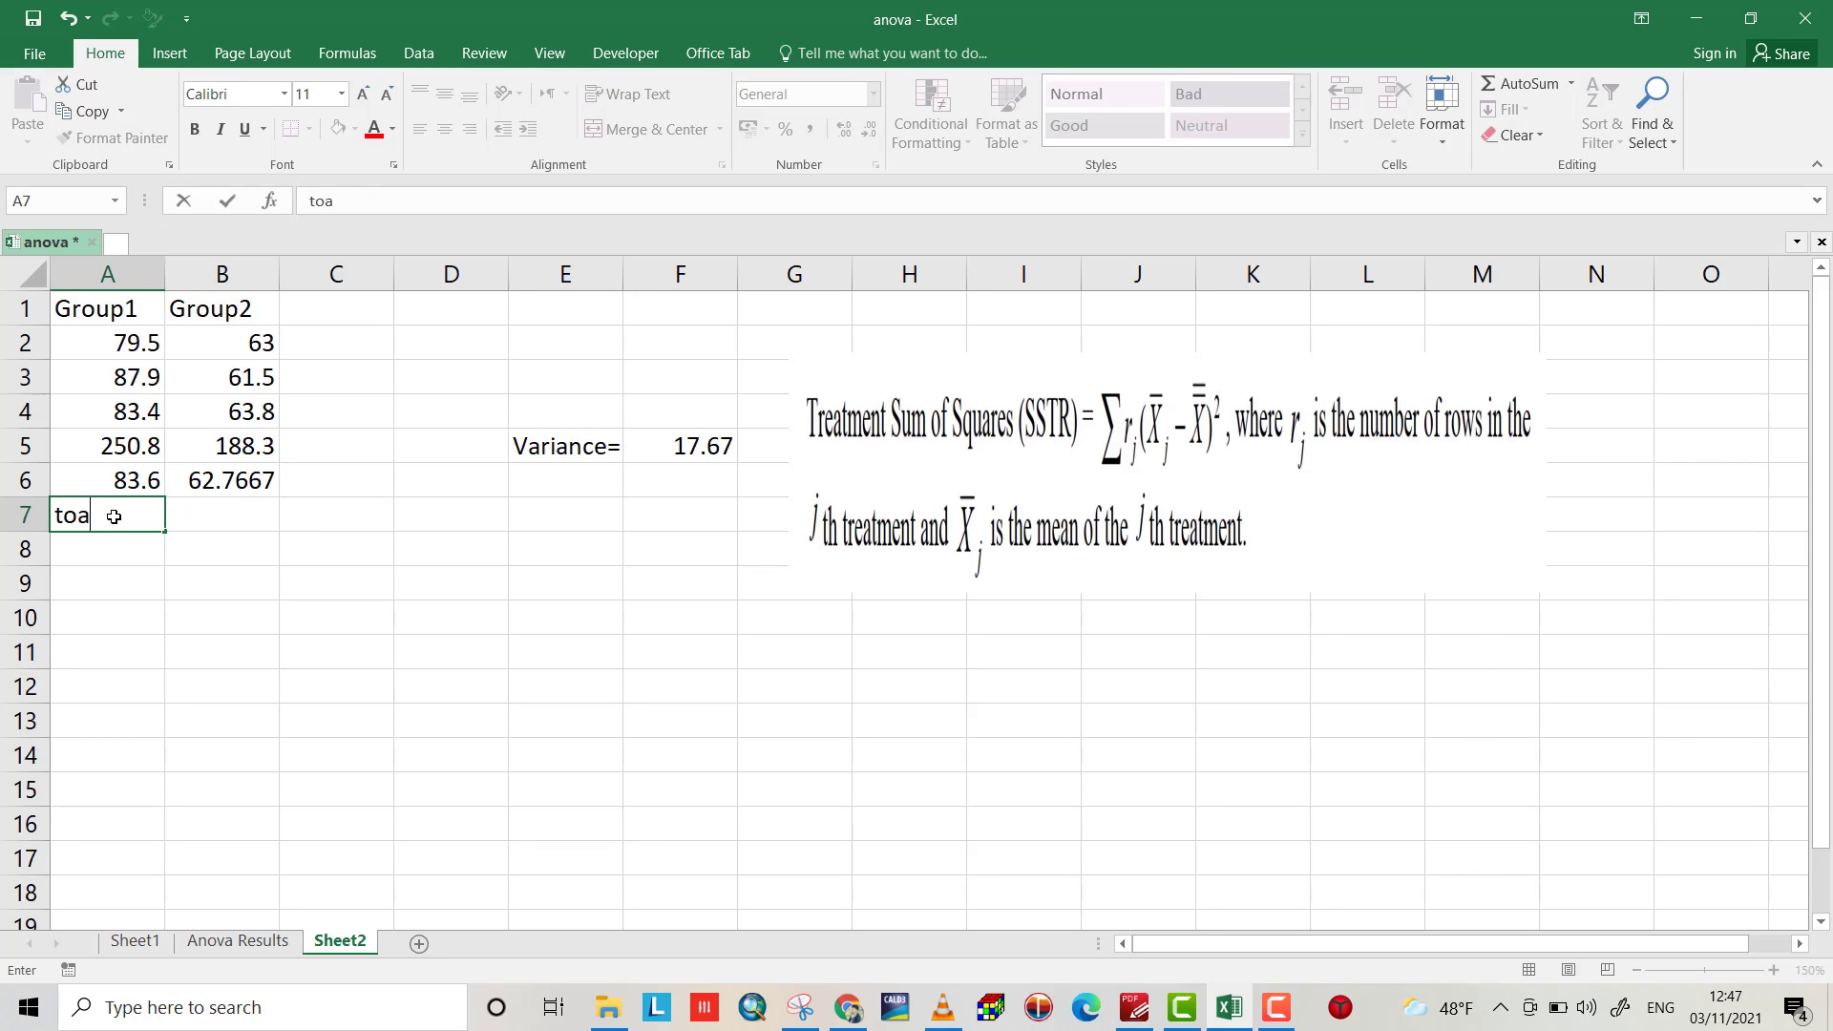
key("BackSpace")
type("tal average")
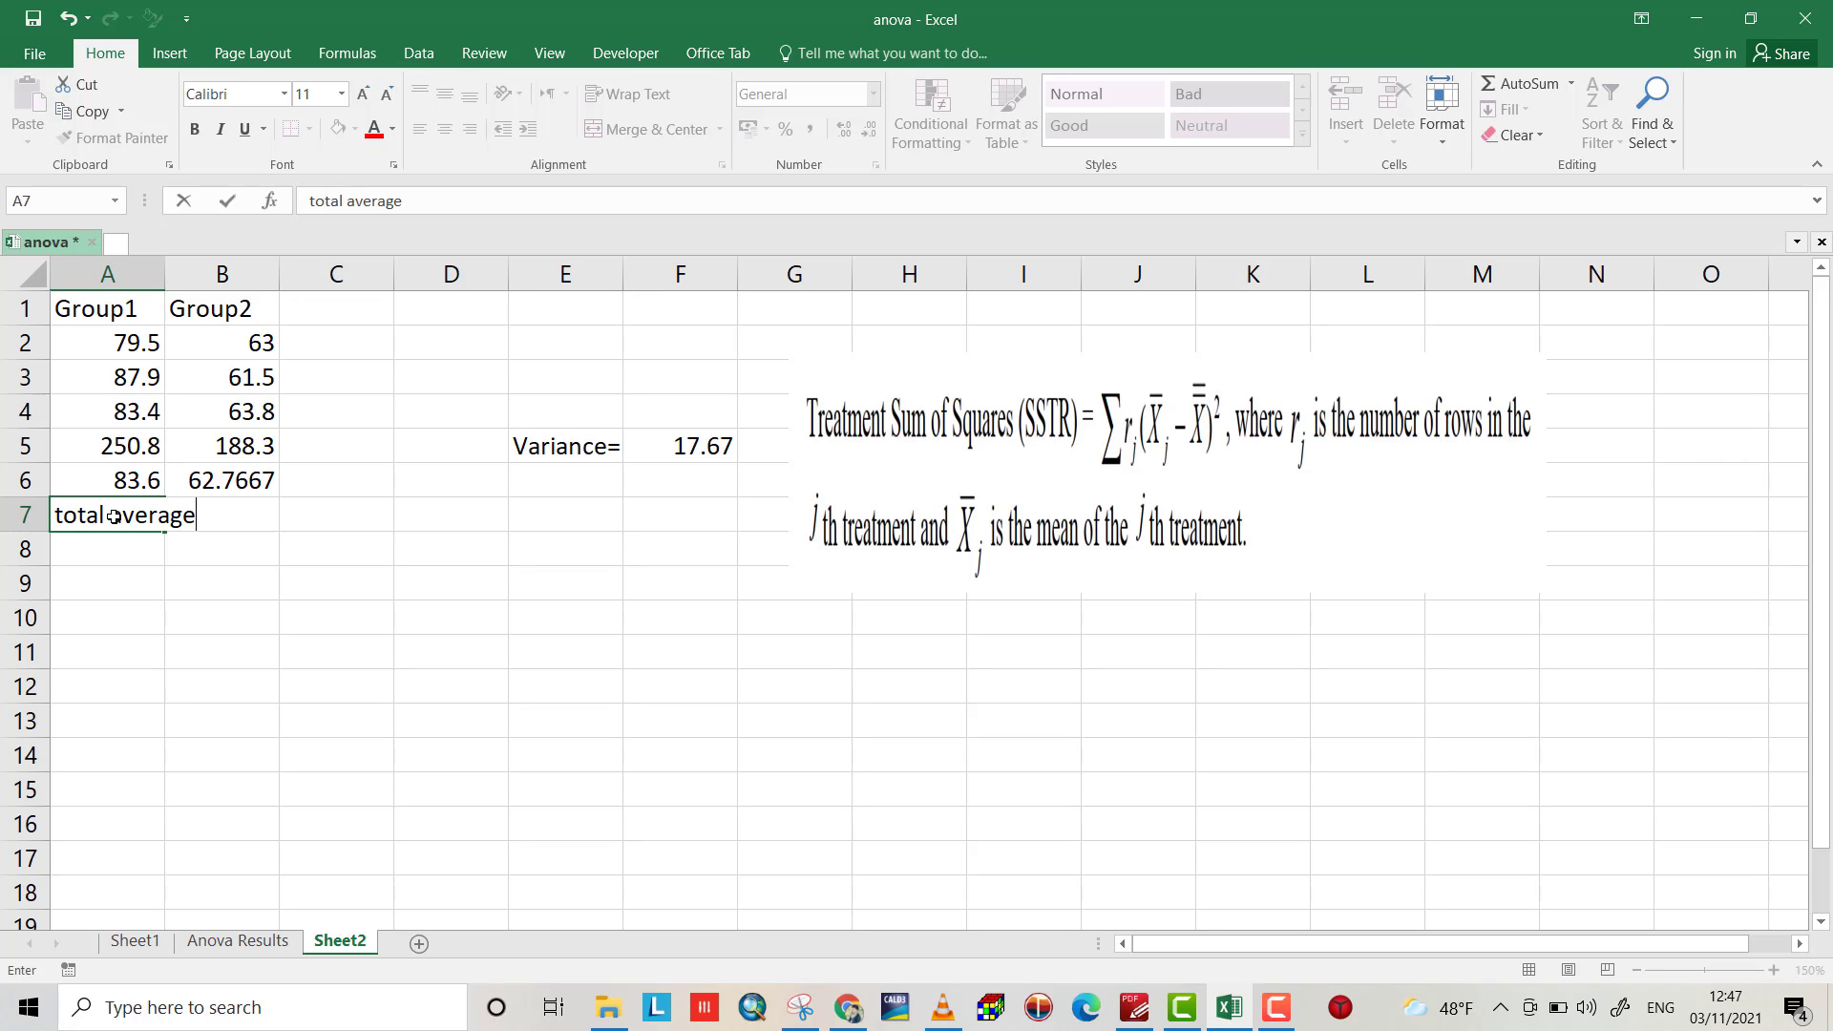
type("=")
key("Return")
Step: Calculate the total average in C7 with an AVERAGE formula over A2:B4, accepting the correction of the extra bracket
left_click(302, 522)
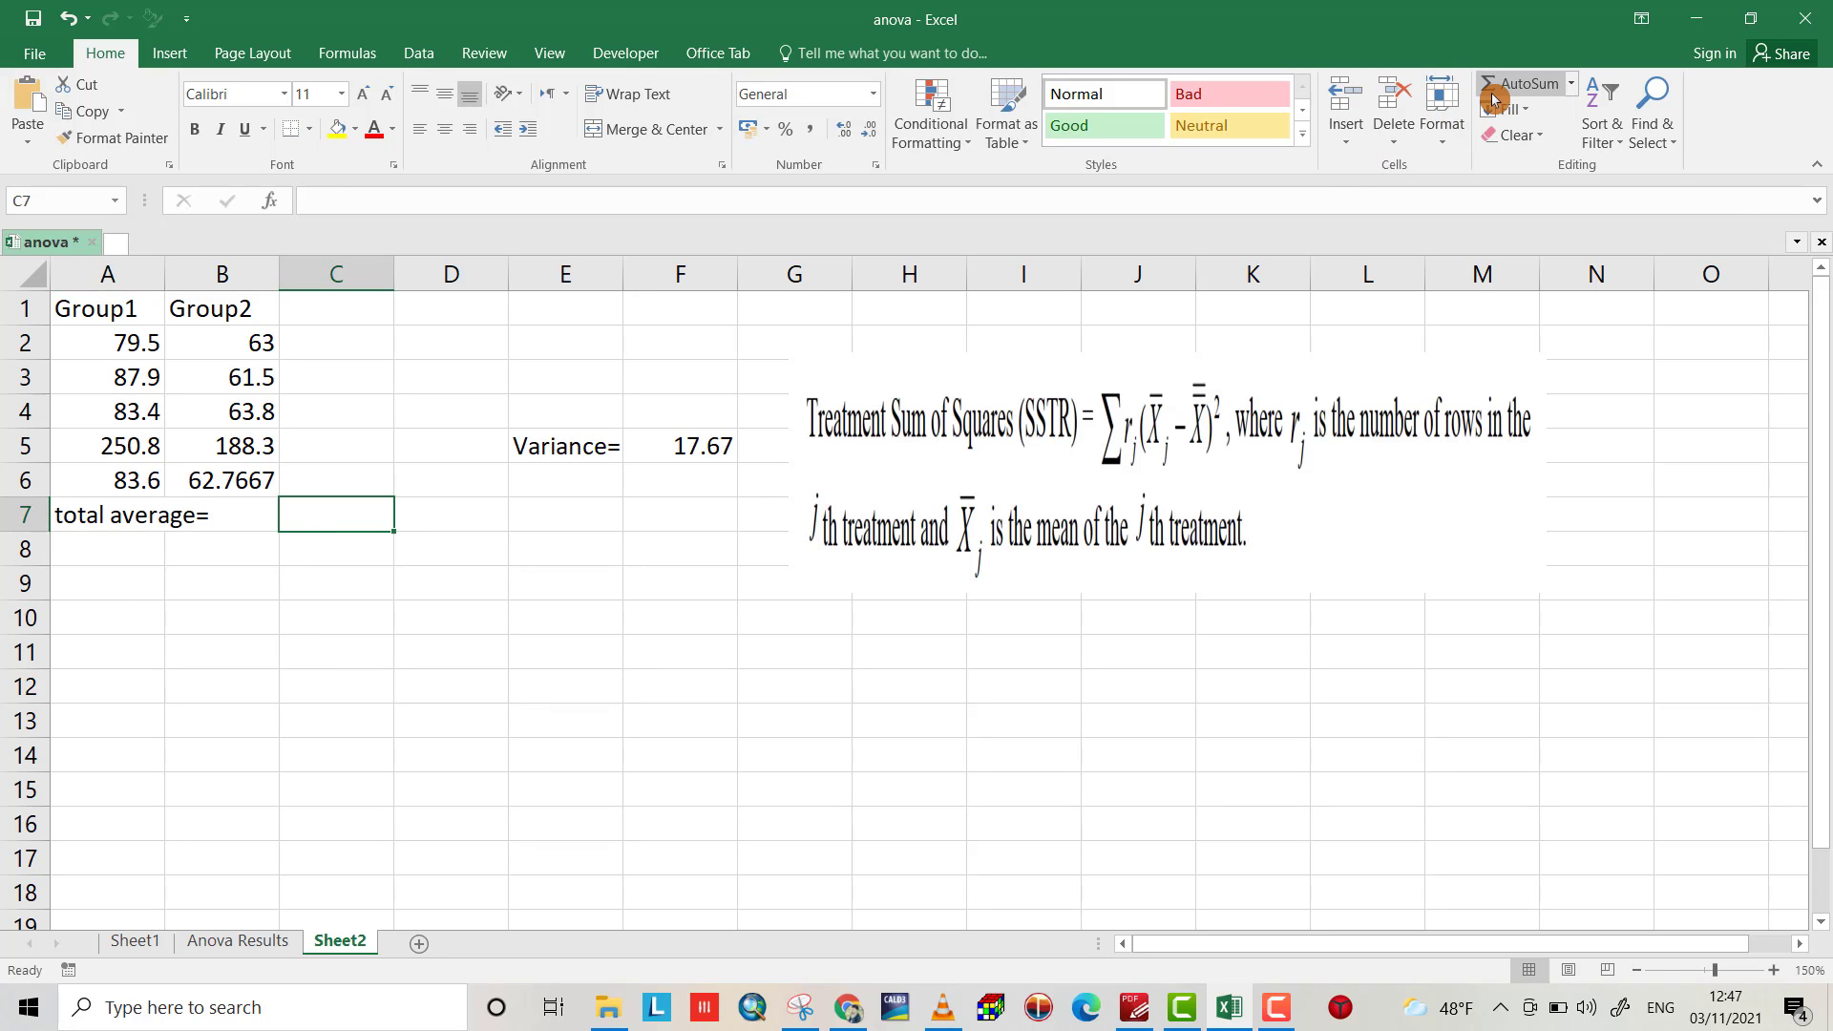
left_click(1566, 85)
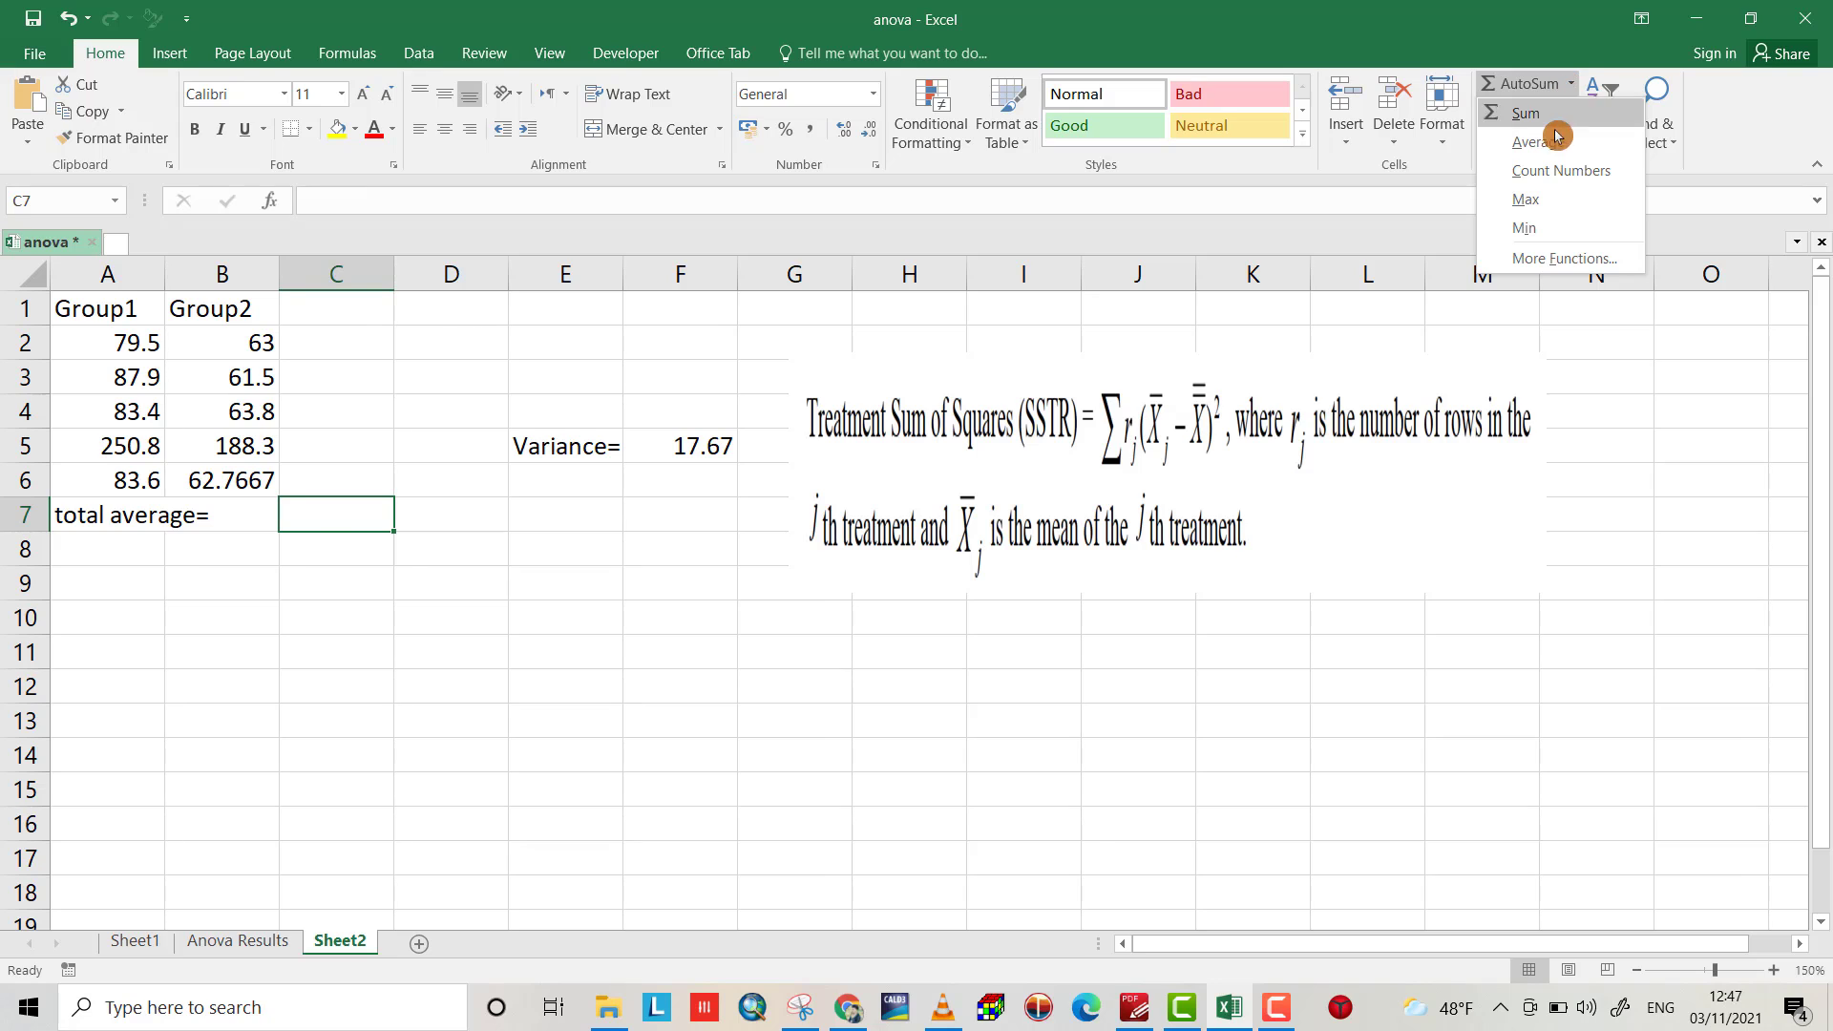
left_click(1539, 140)
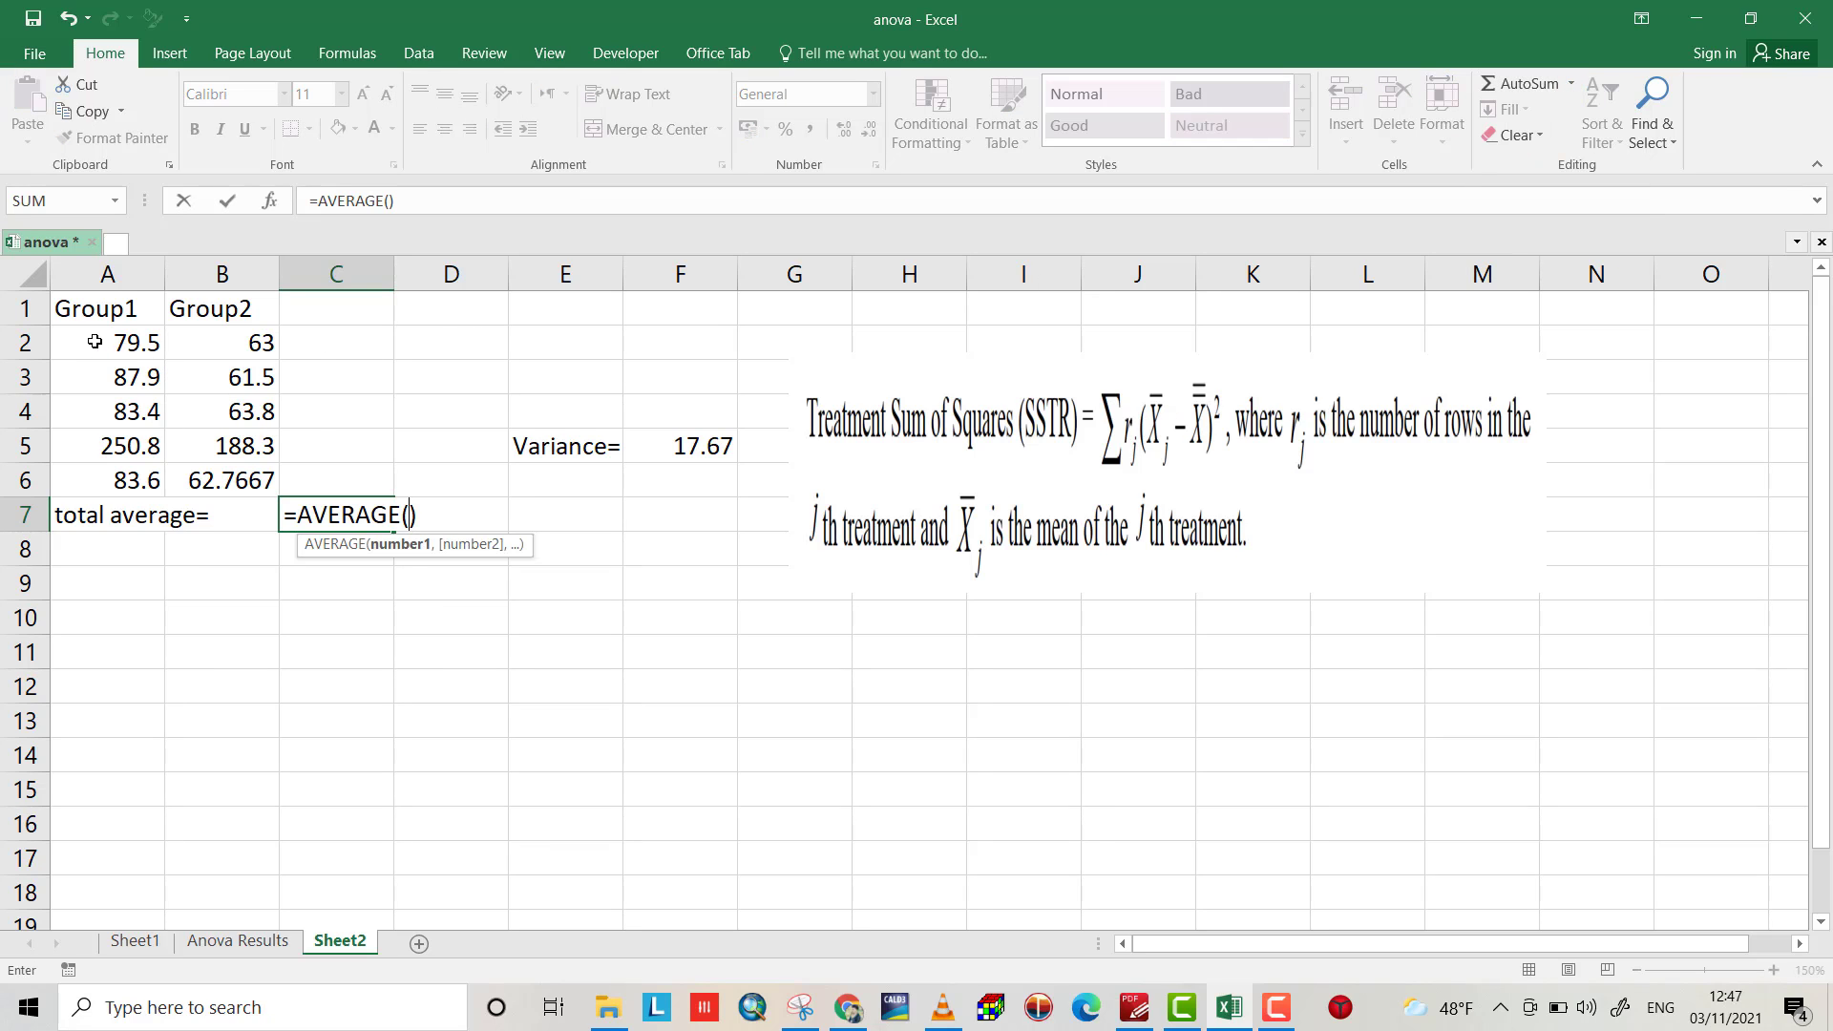
left_click_drag(100, 346, 207, 415)
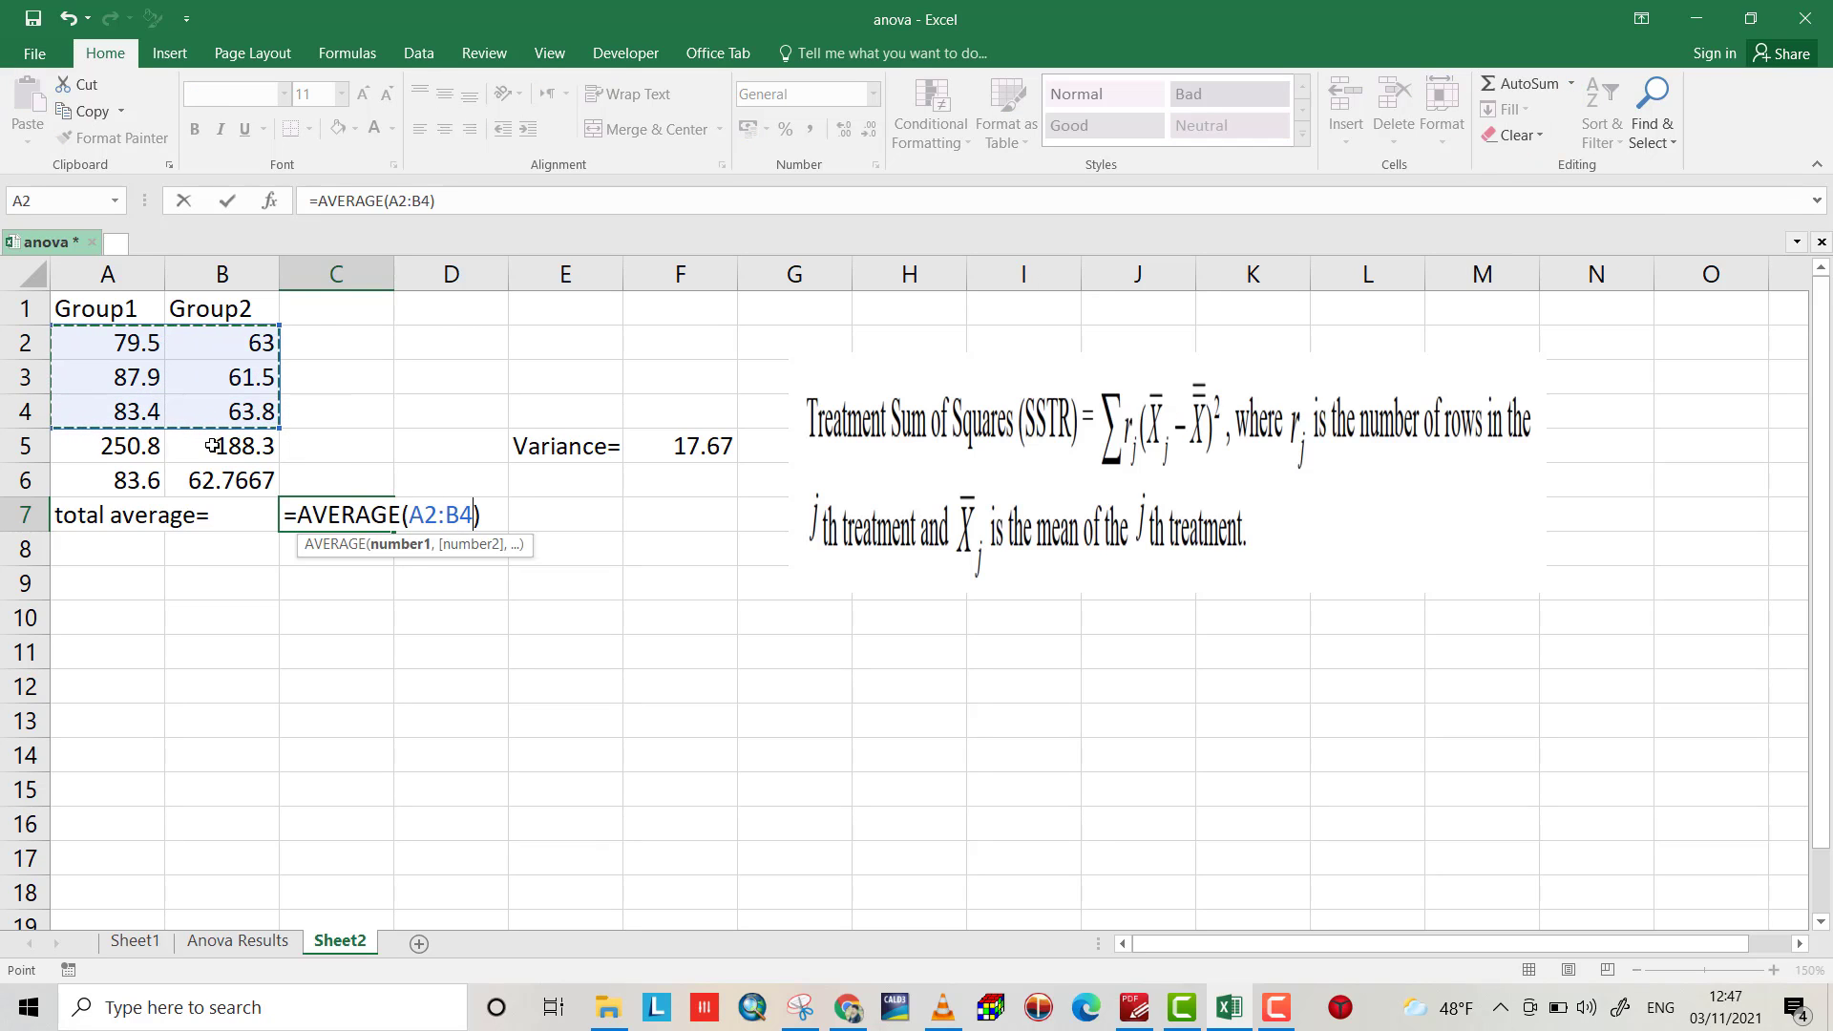
type(")")
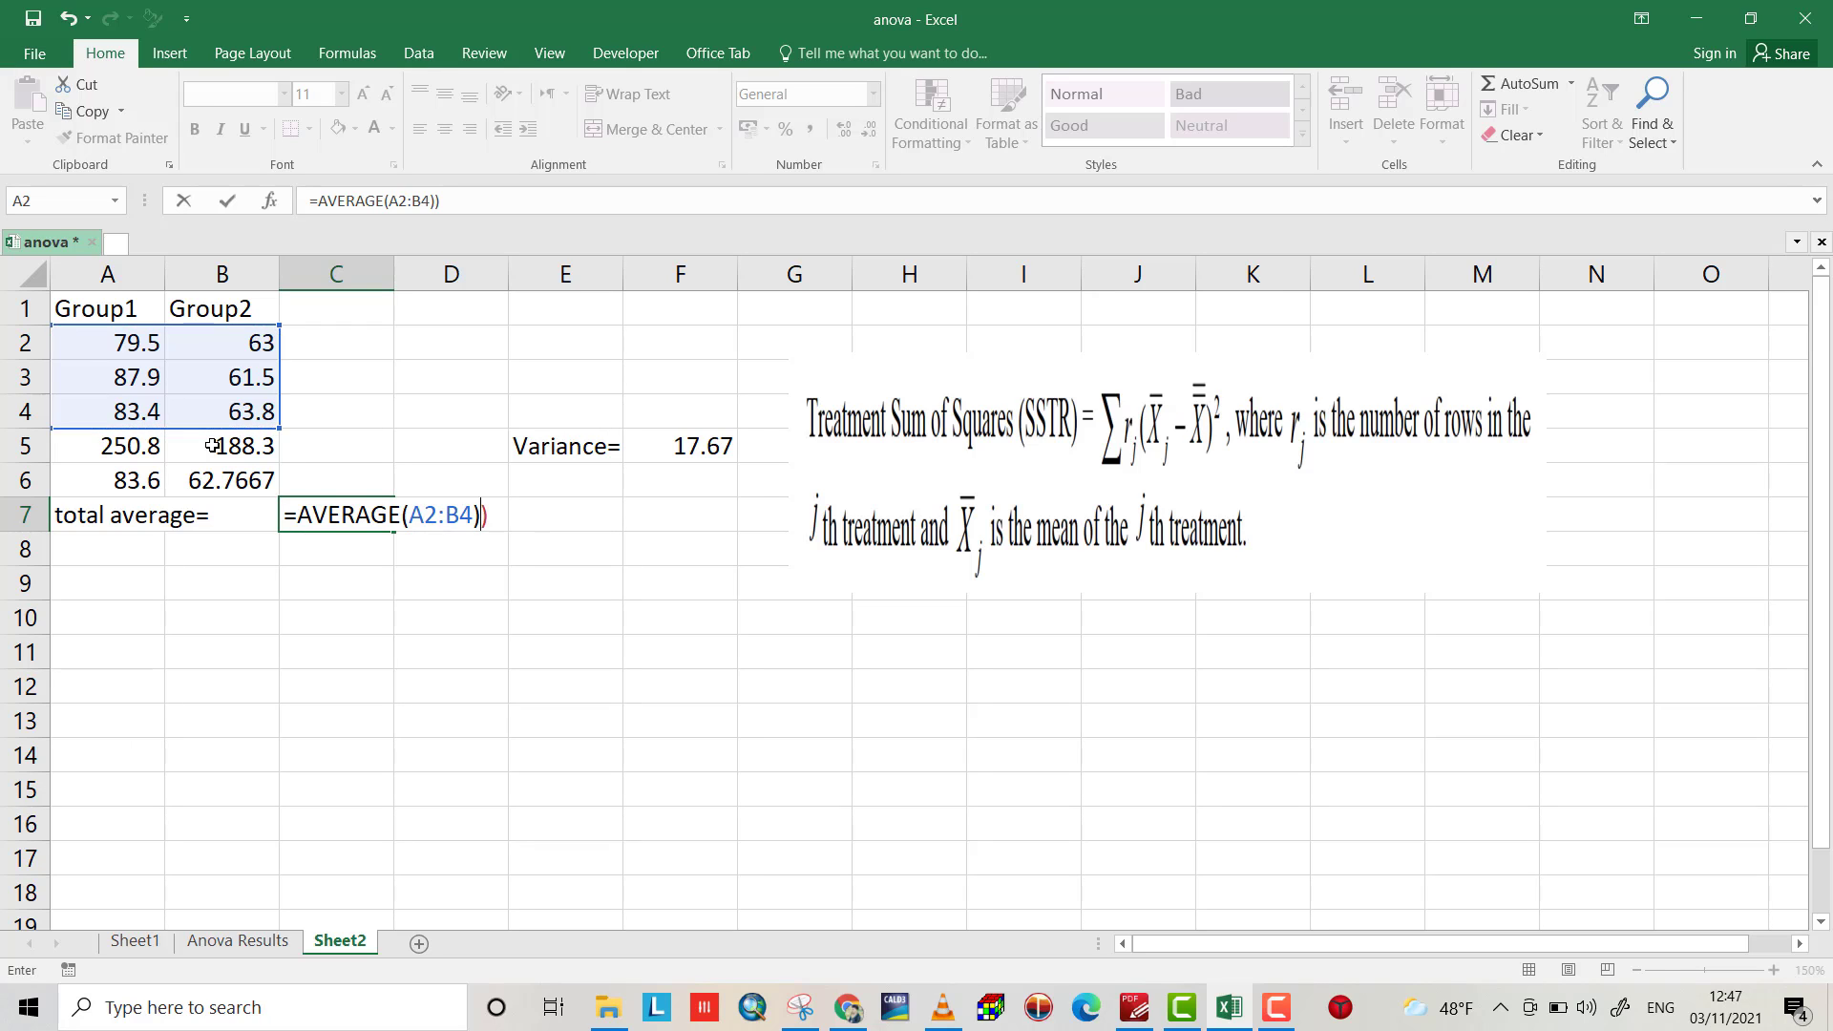
key("Return")
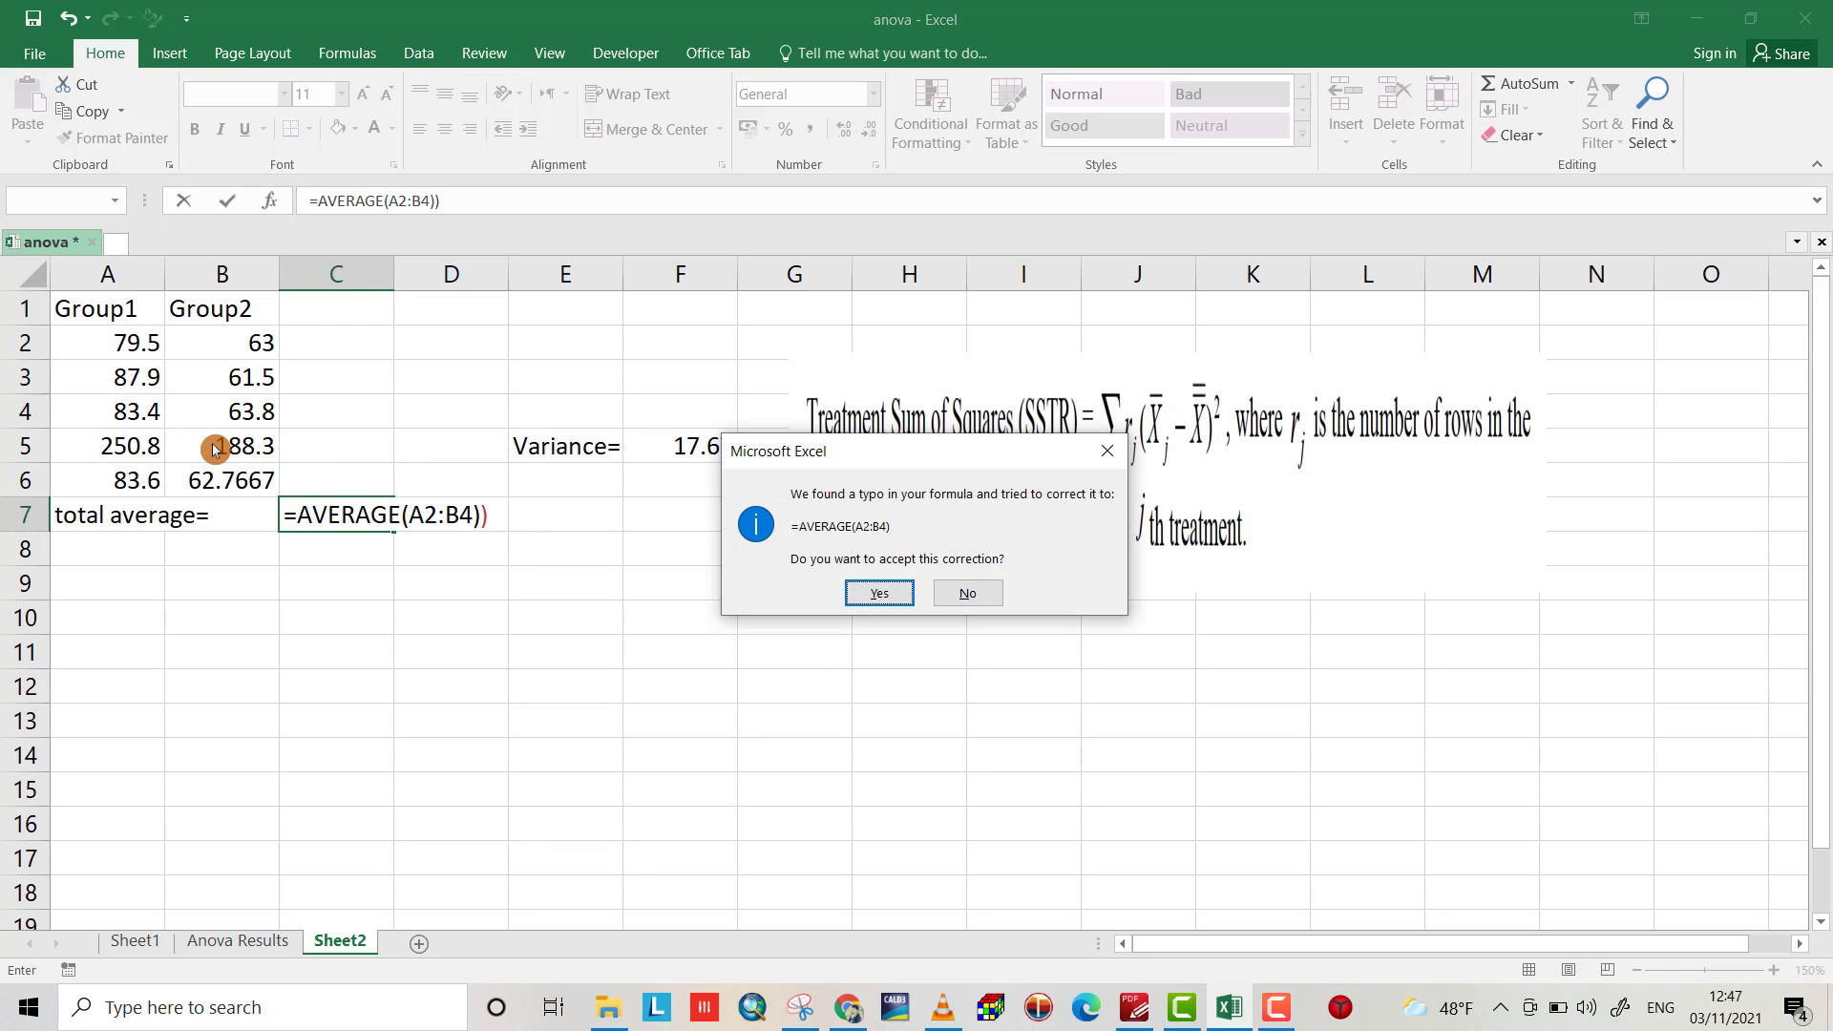
left_click(871, 593)
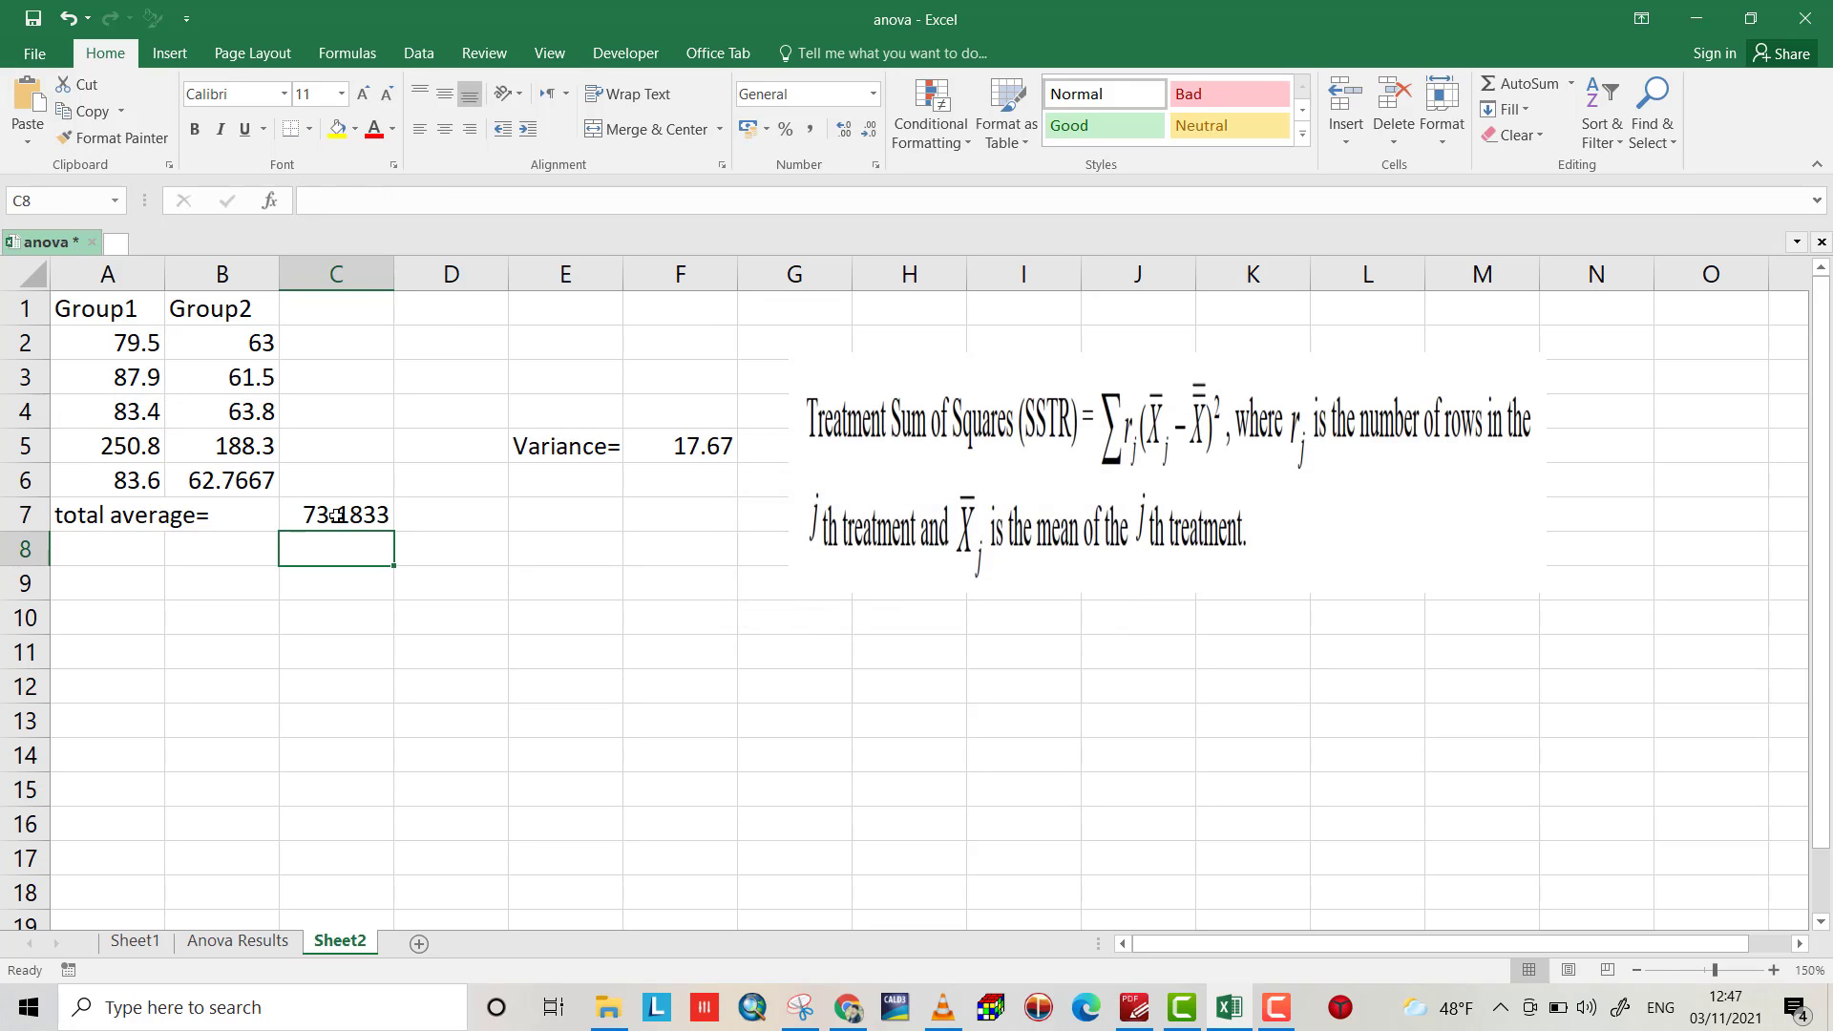
Step: Label cell G10 with "SS="
left_click(770, 619)
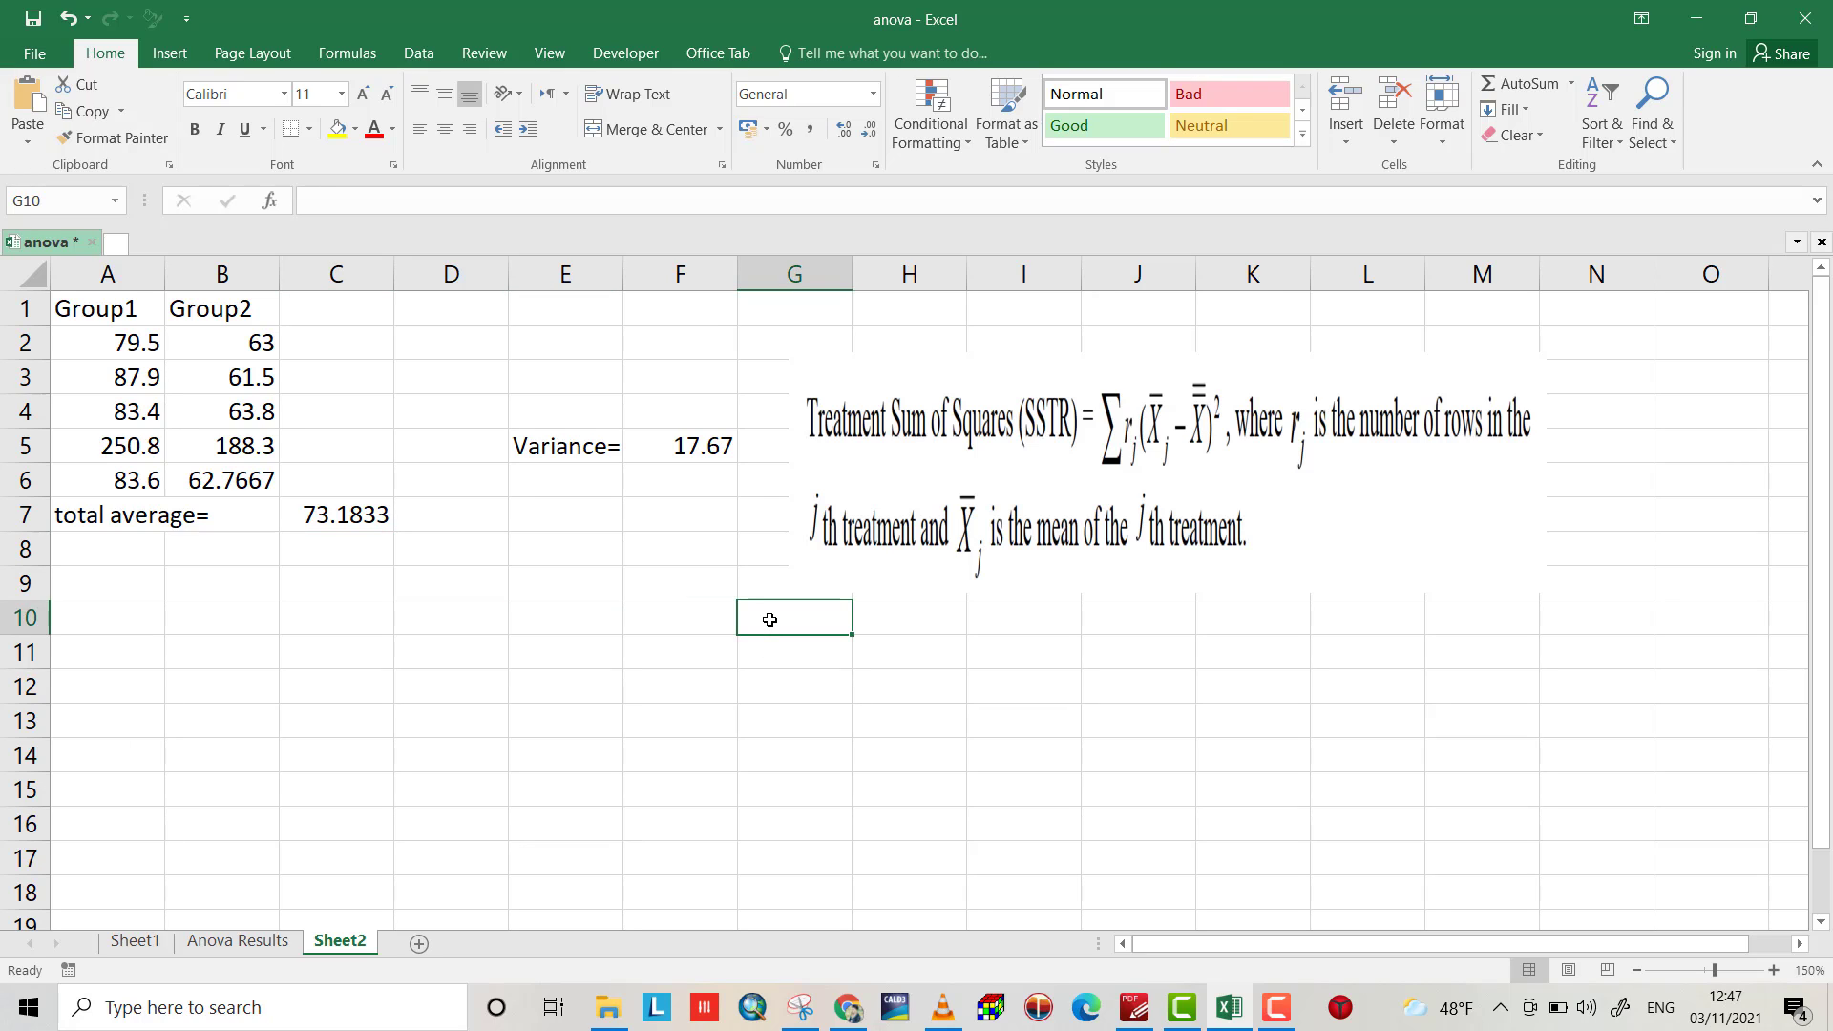
type("SS")
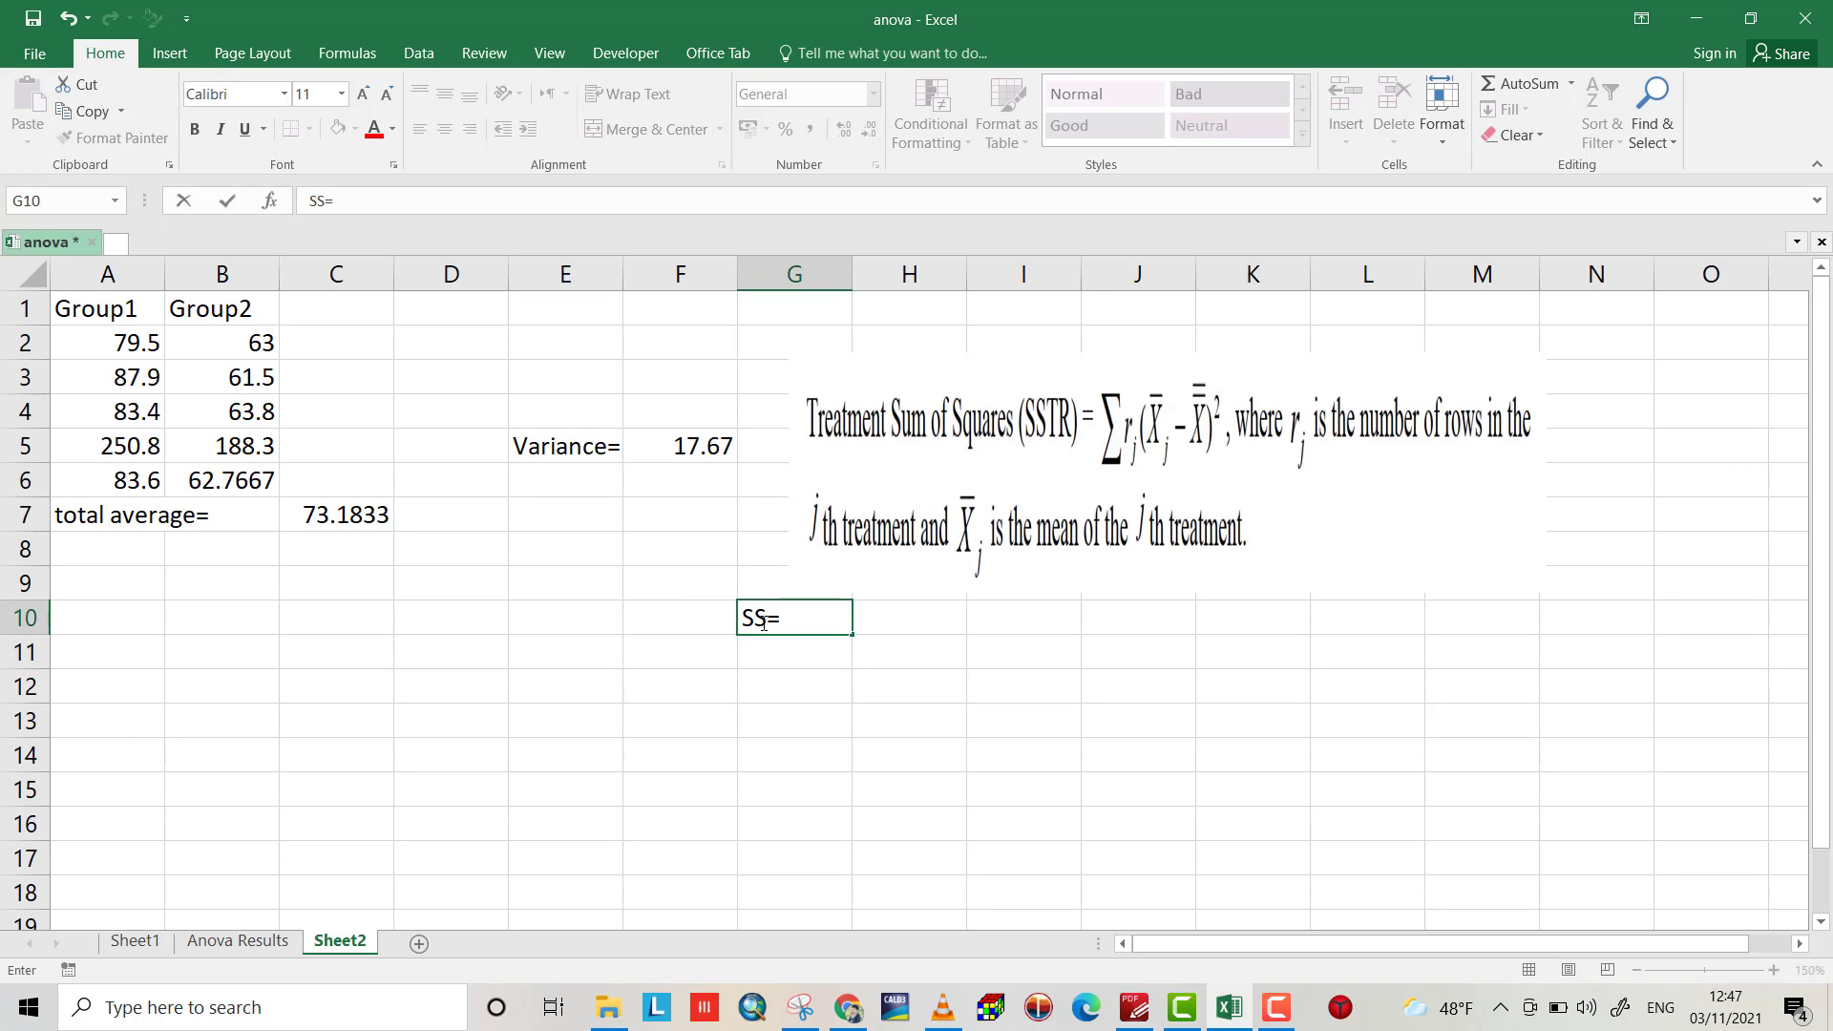
type("=")
Step: Start the sum of squares formula in H10 with =3*((A6-C7), using the Group1 average and the total average
left_click(896, 621)
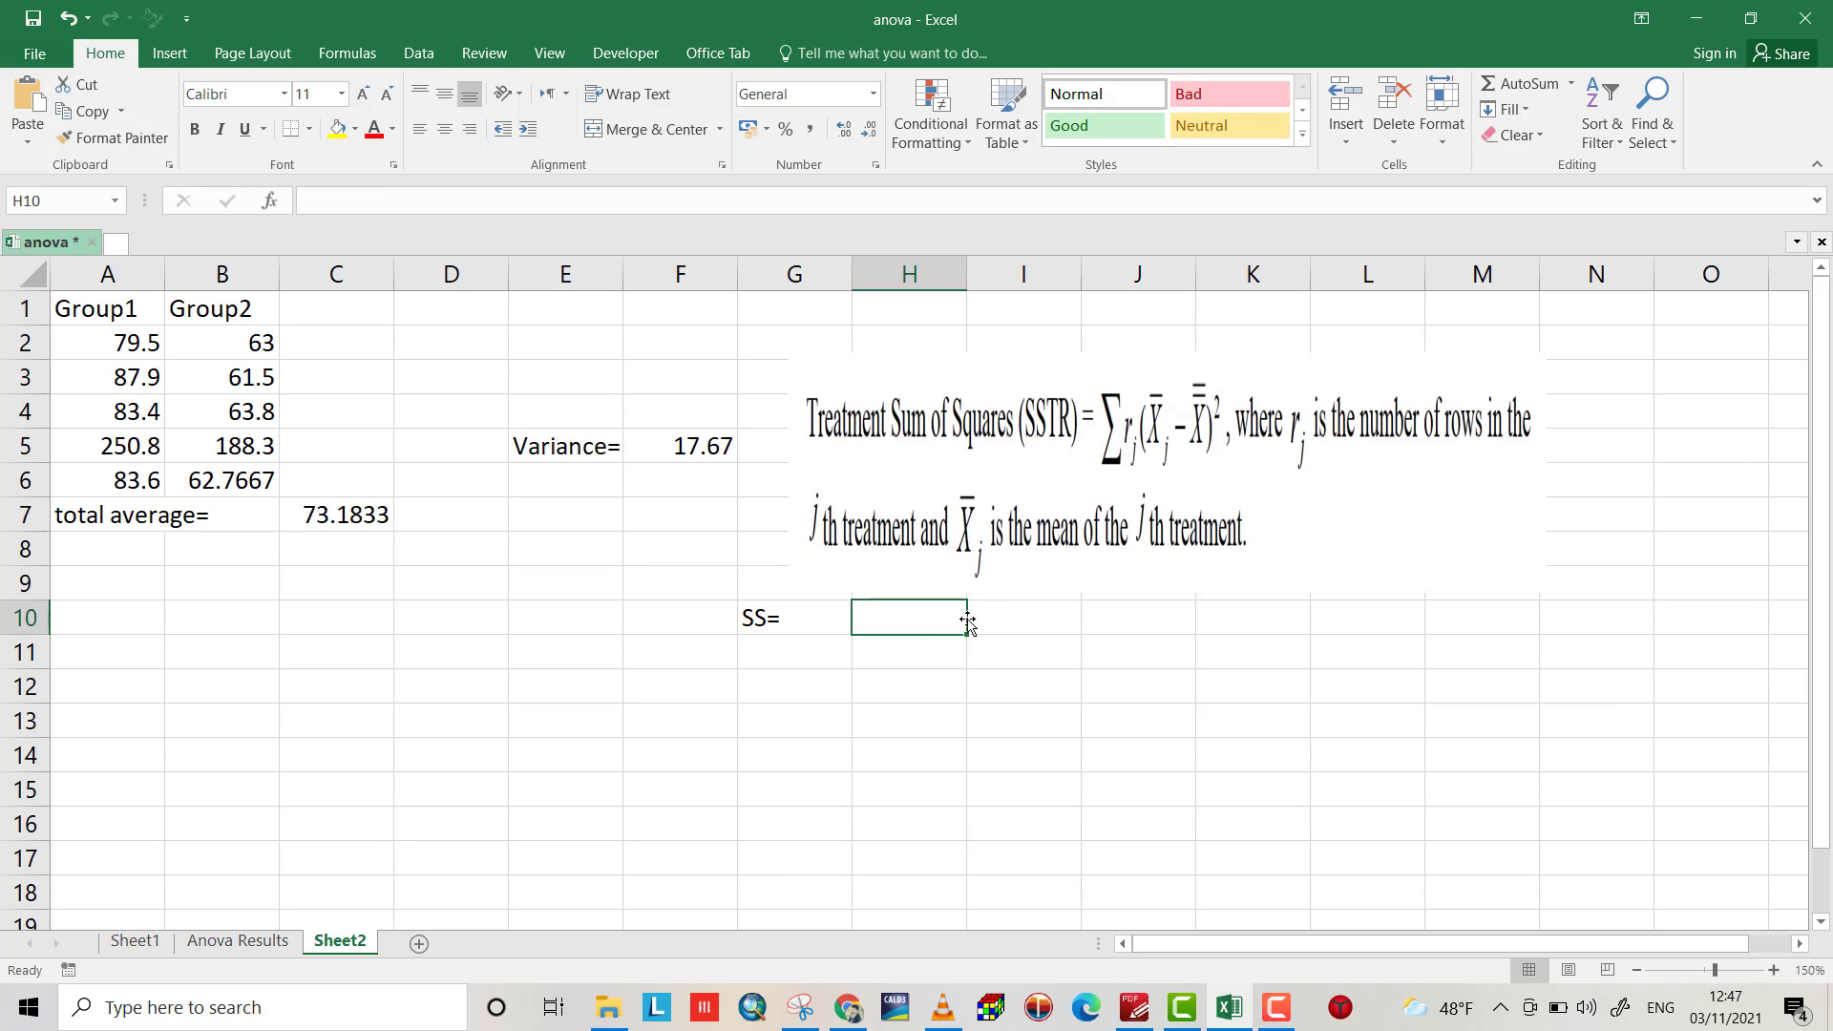
type("=")
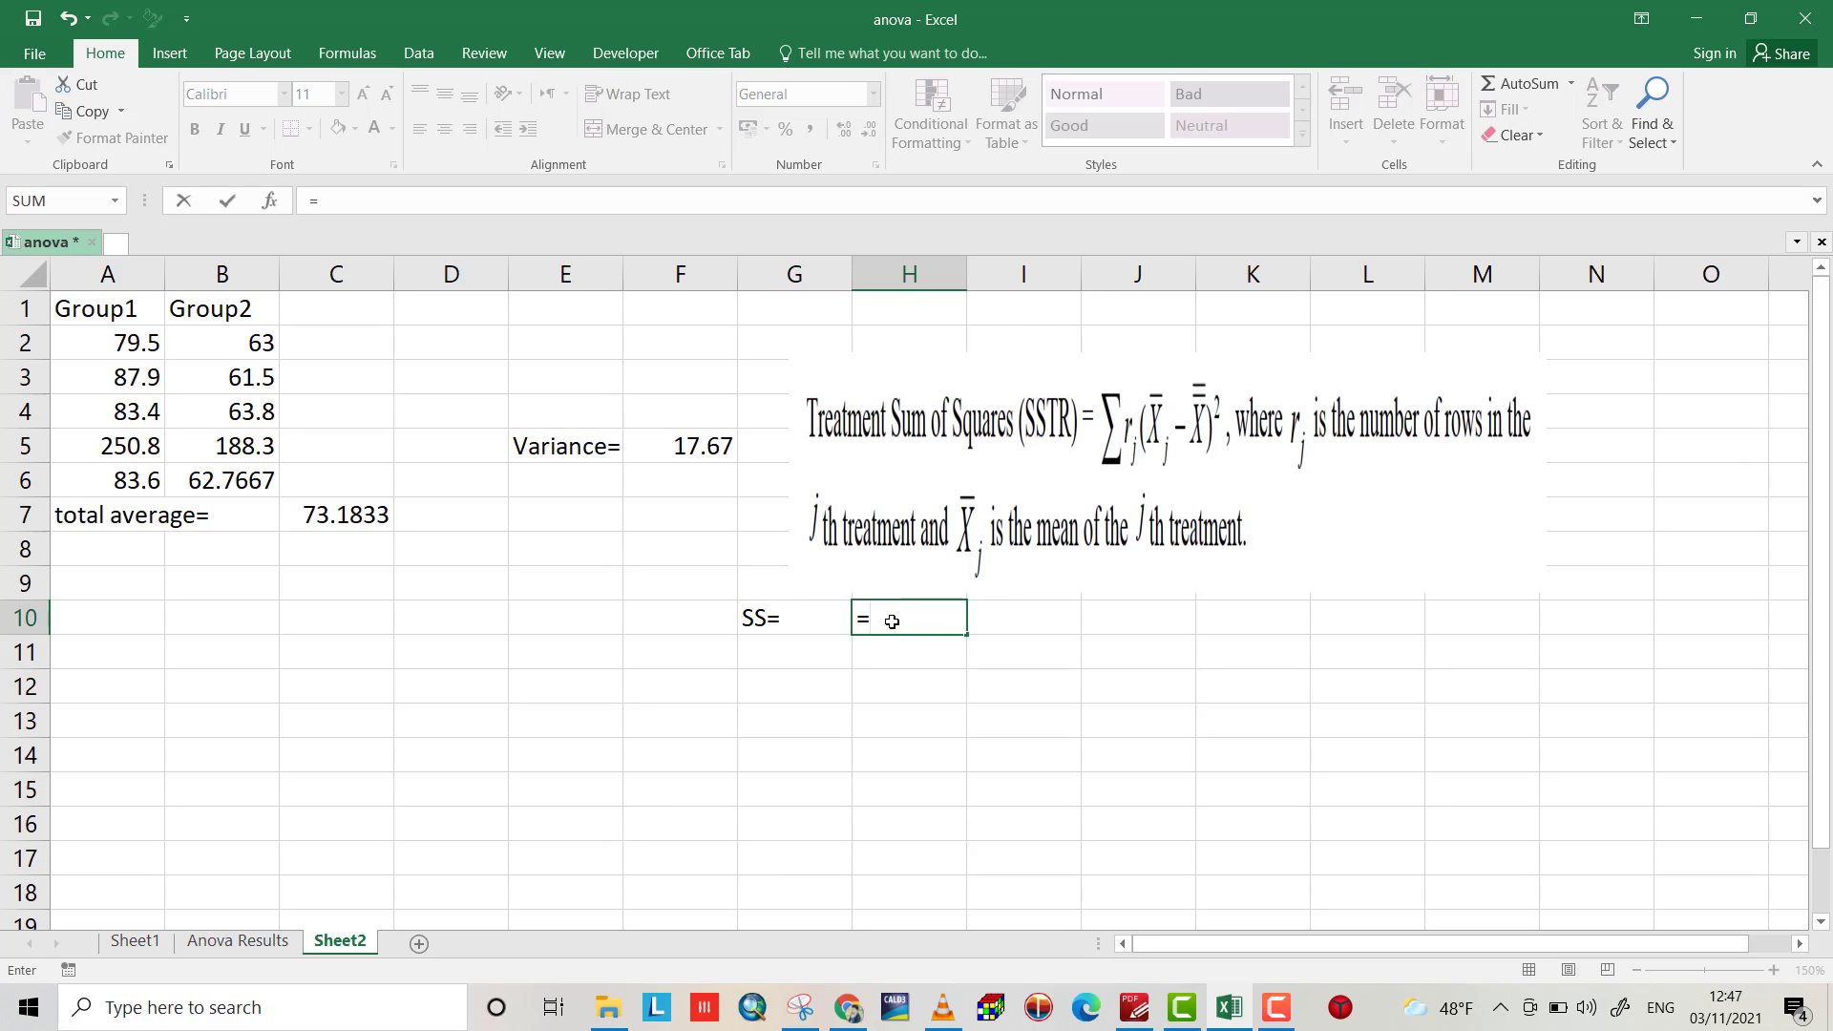
type("3")
type("(")
type("*")
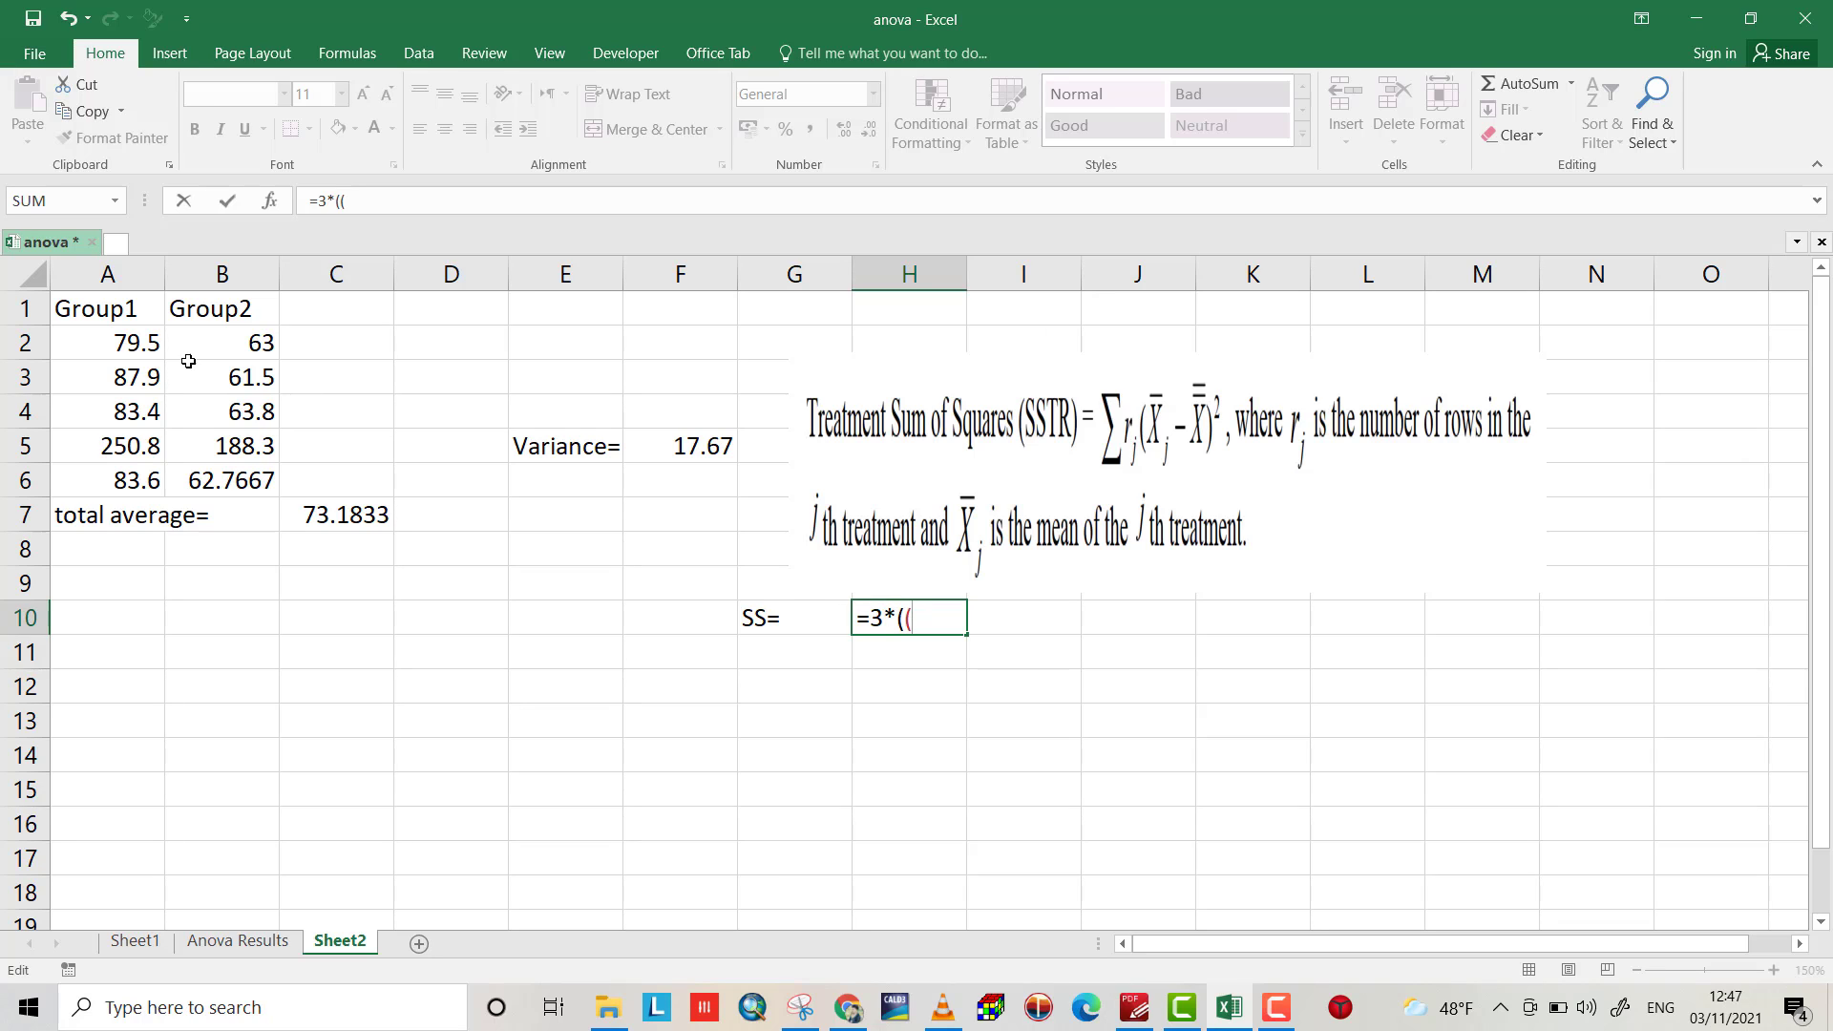
left_click(127, 484)
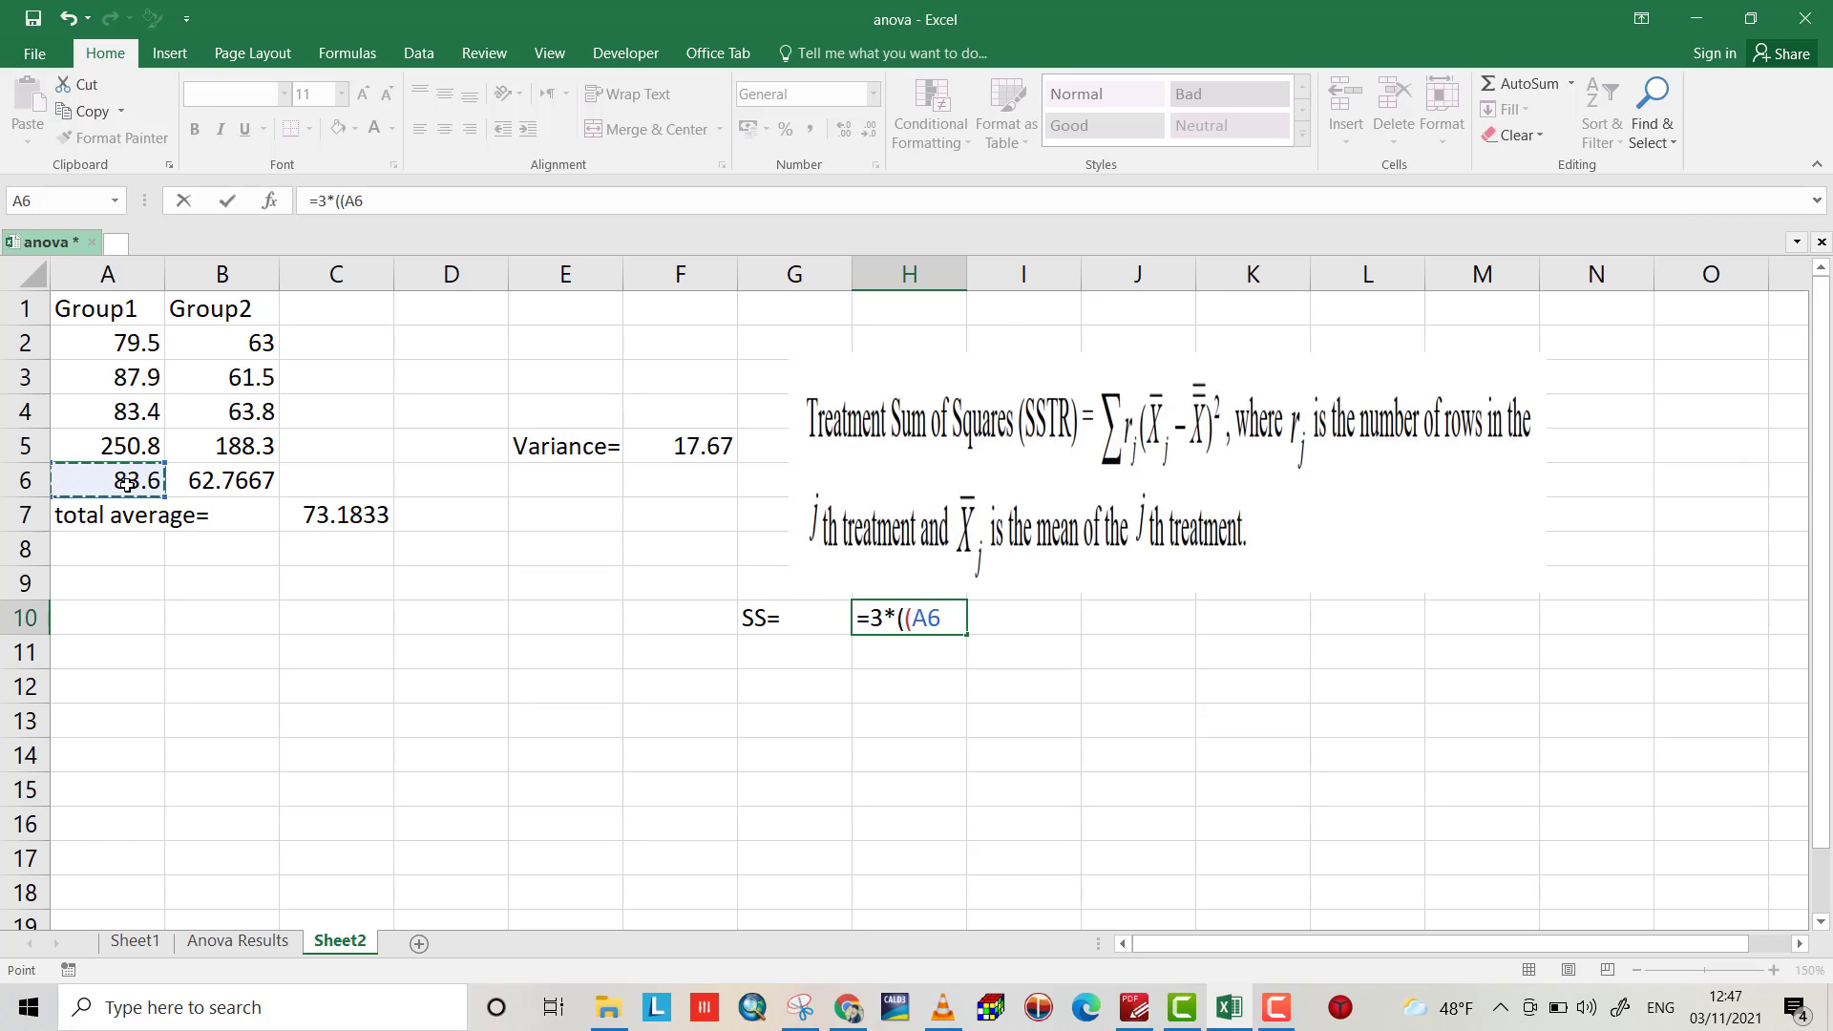
type("-")
left_click(334, 516)
type(")")
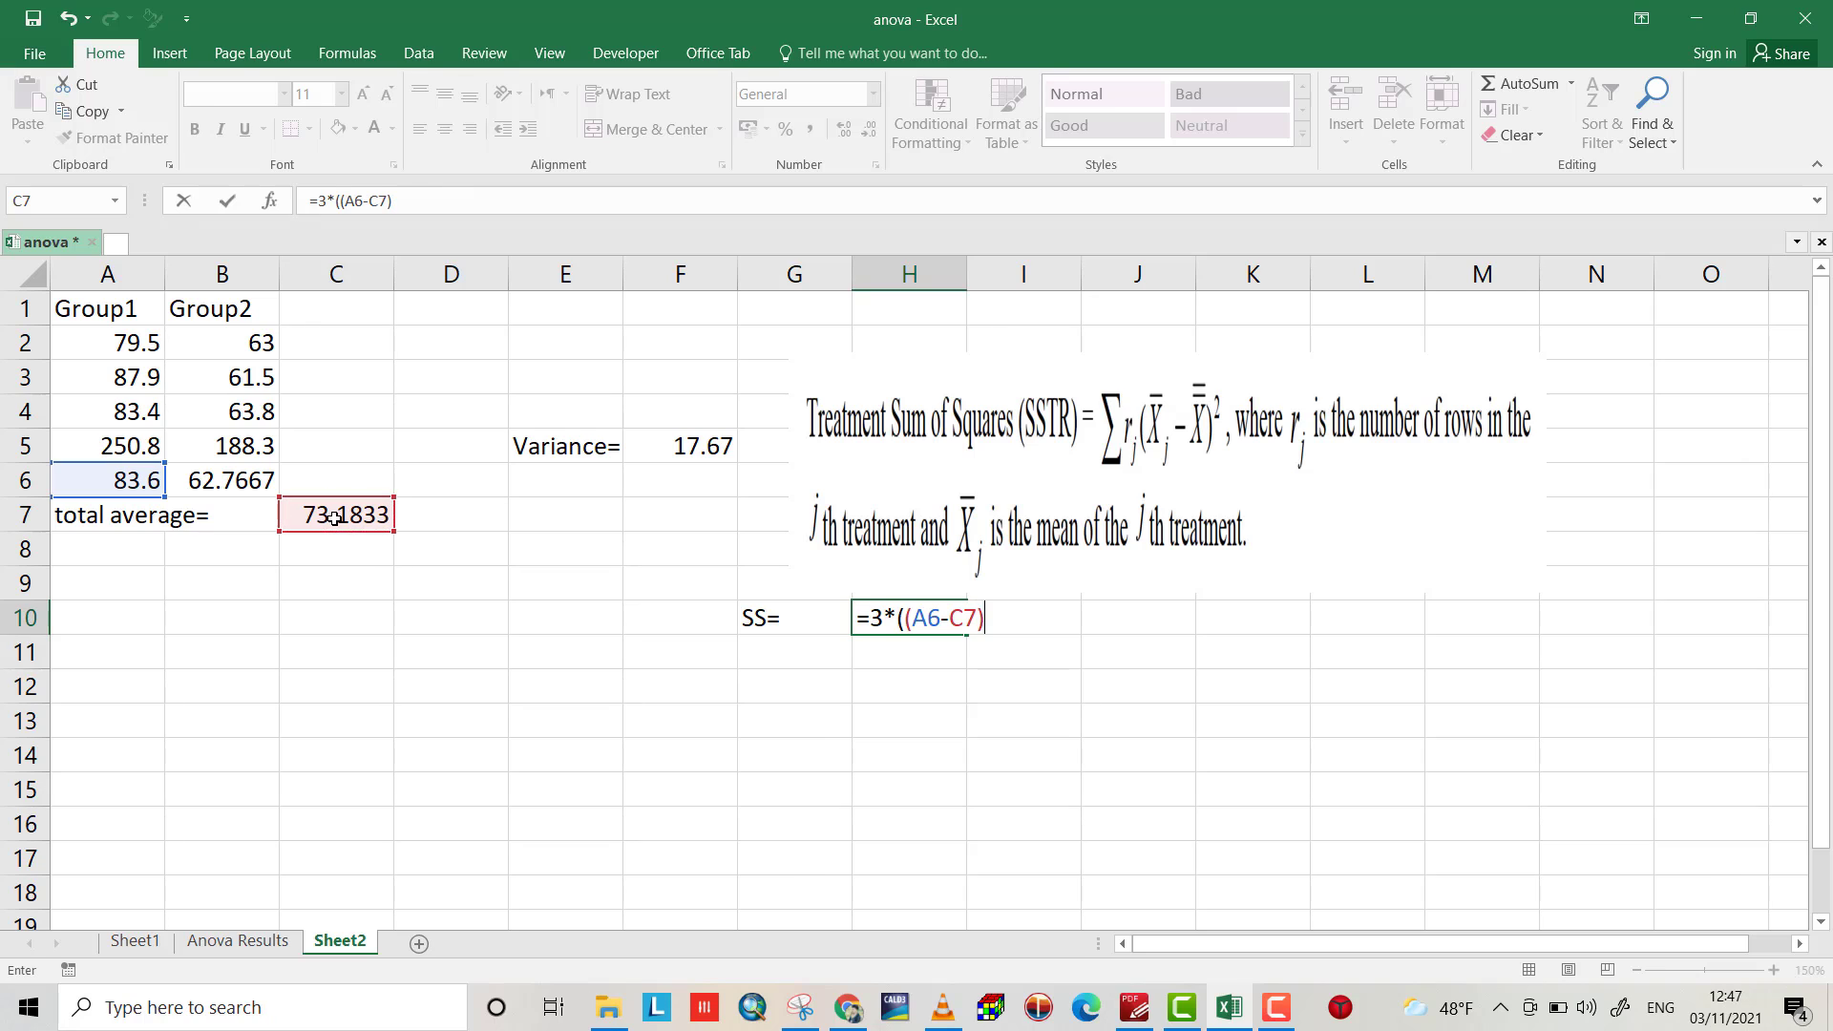
Step: Complete the H10 formula as =3*((A6-C7)^2+(B6-C7)^2) and compare its result with the Between Groups SS on the Anova Results sheet
type("^2+(")
left_click(230, 480)
type("-")
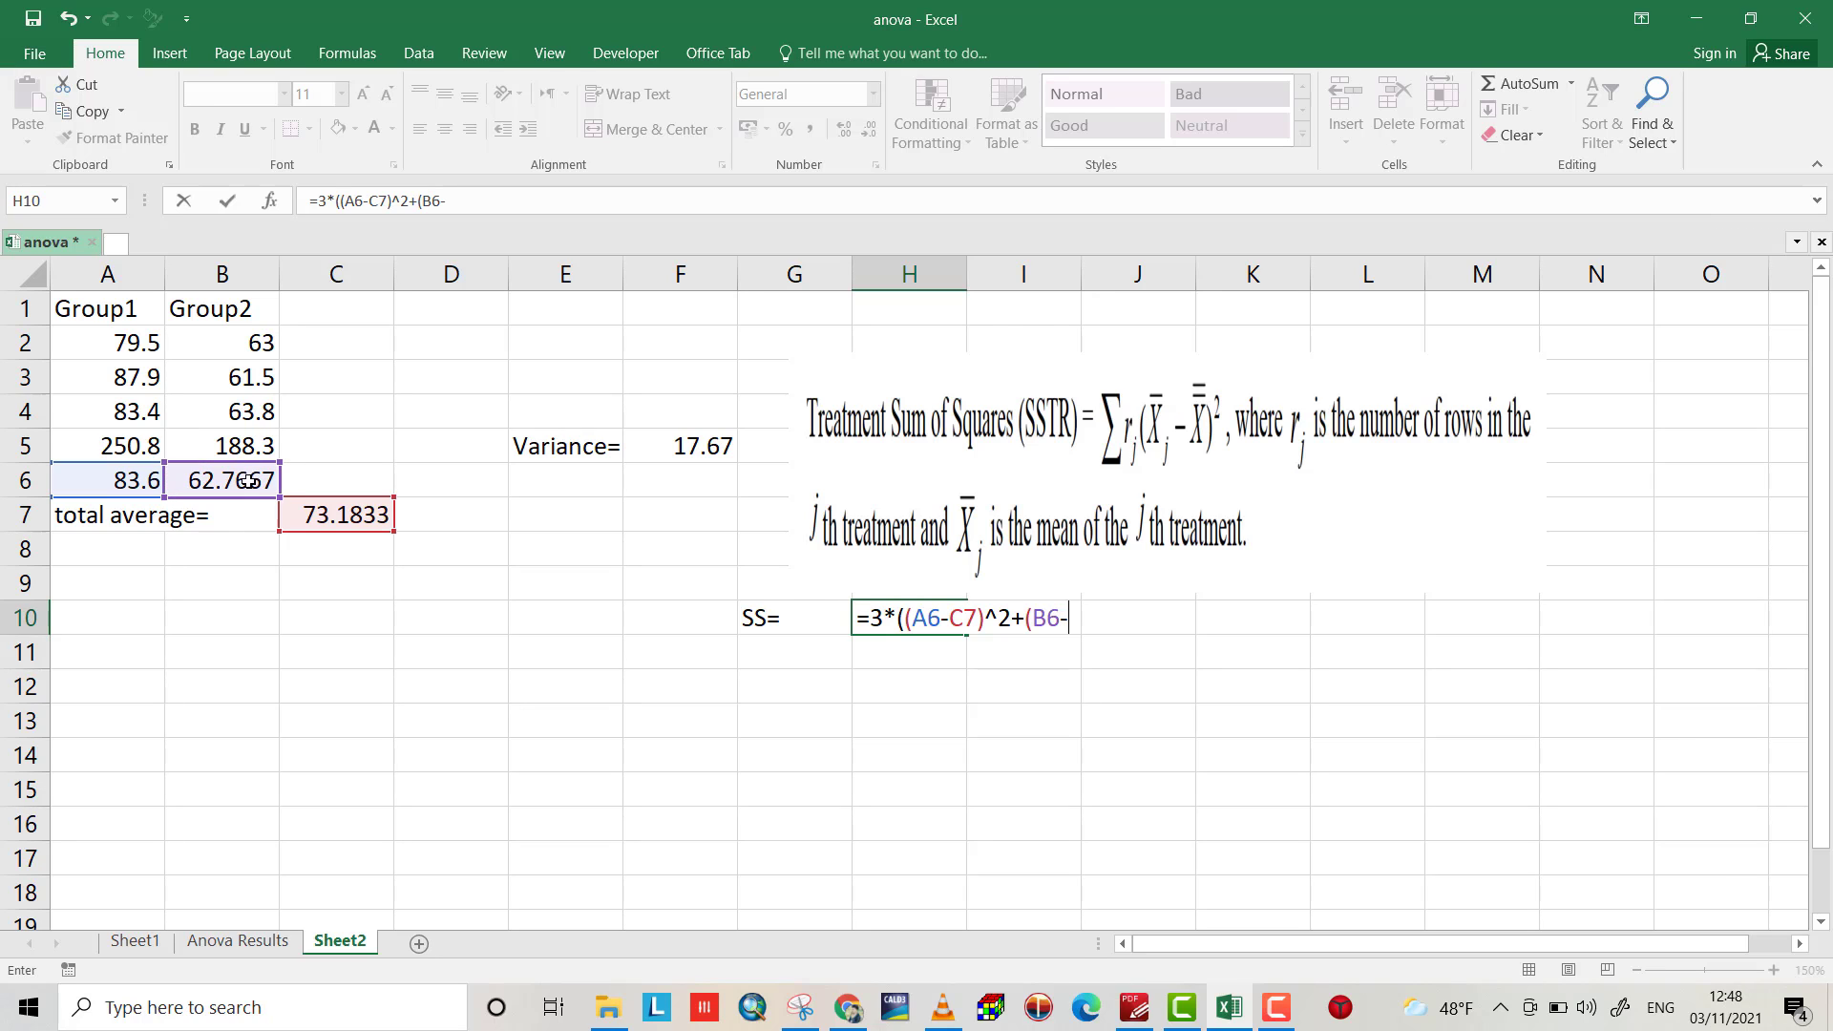
left_click(323, 516)
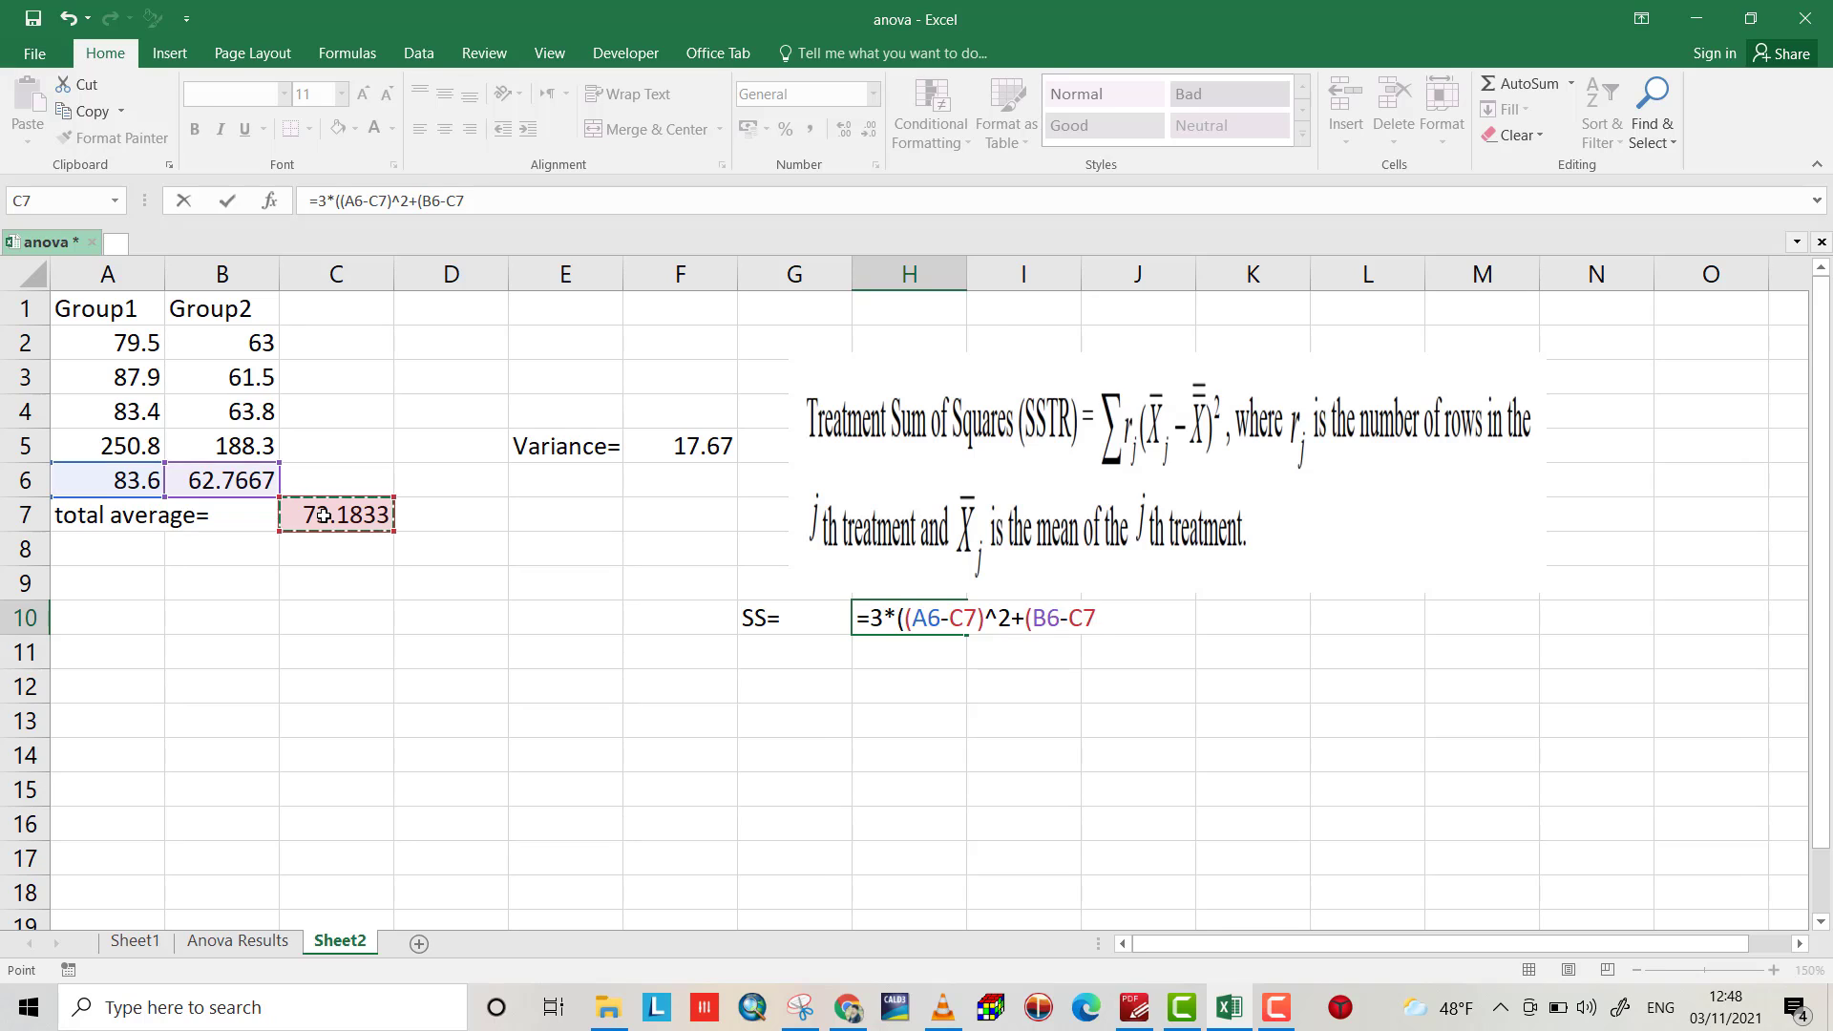
type(")^@")
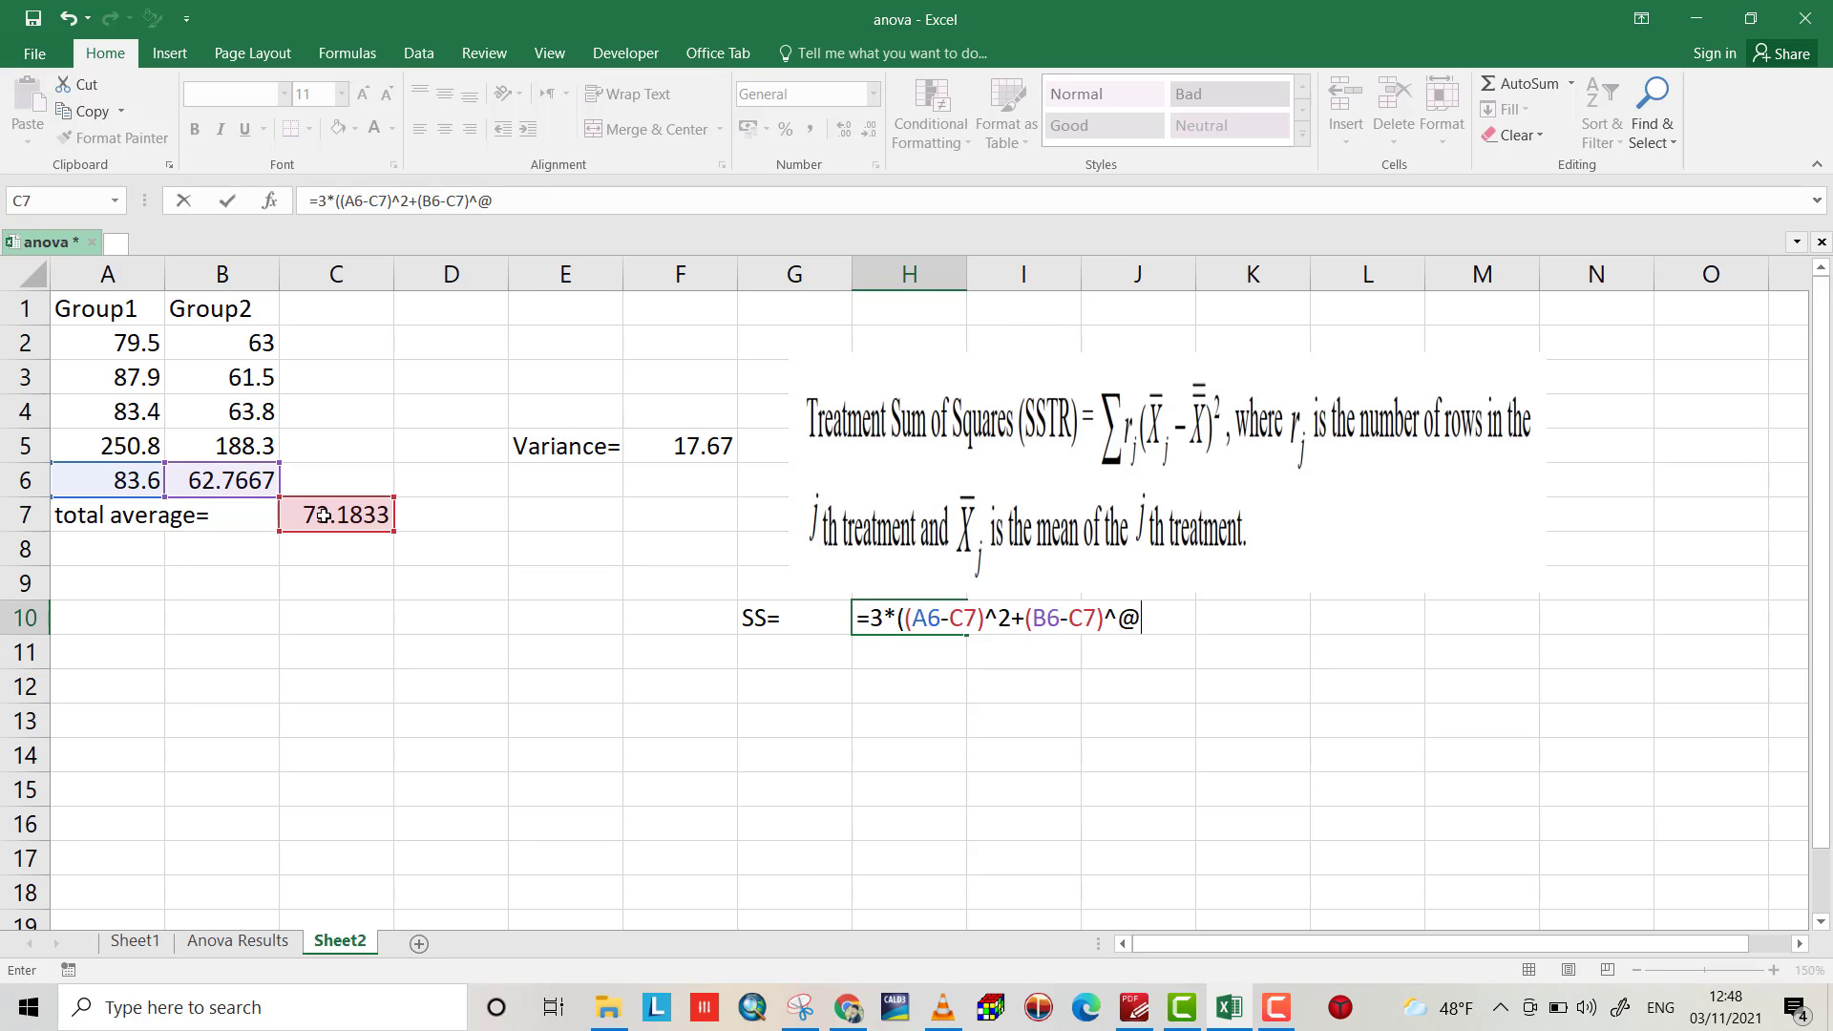
key("BackSpace")
type("2)")
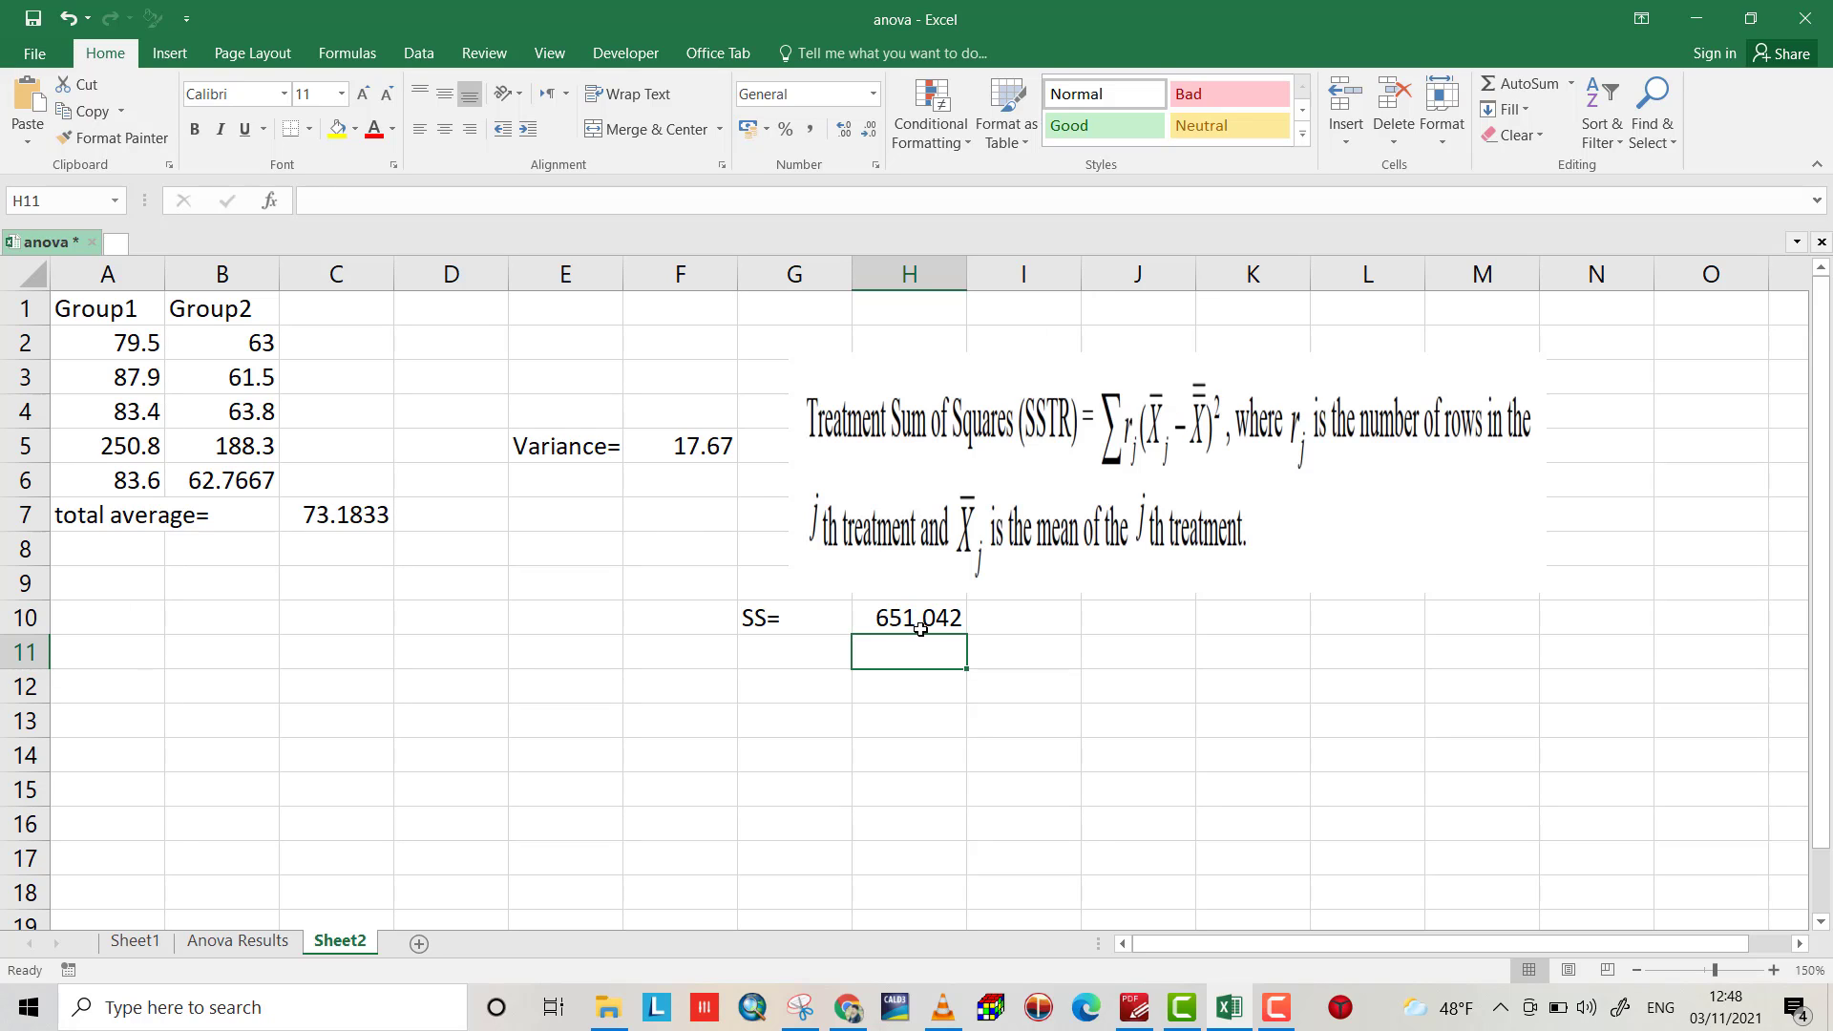
left_click(238, 940)
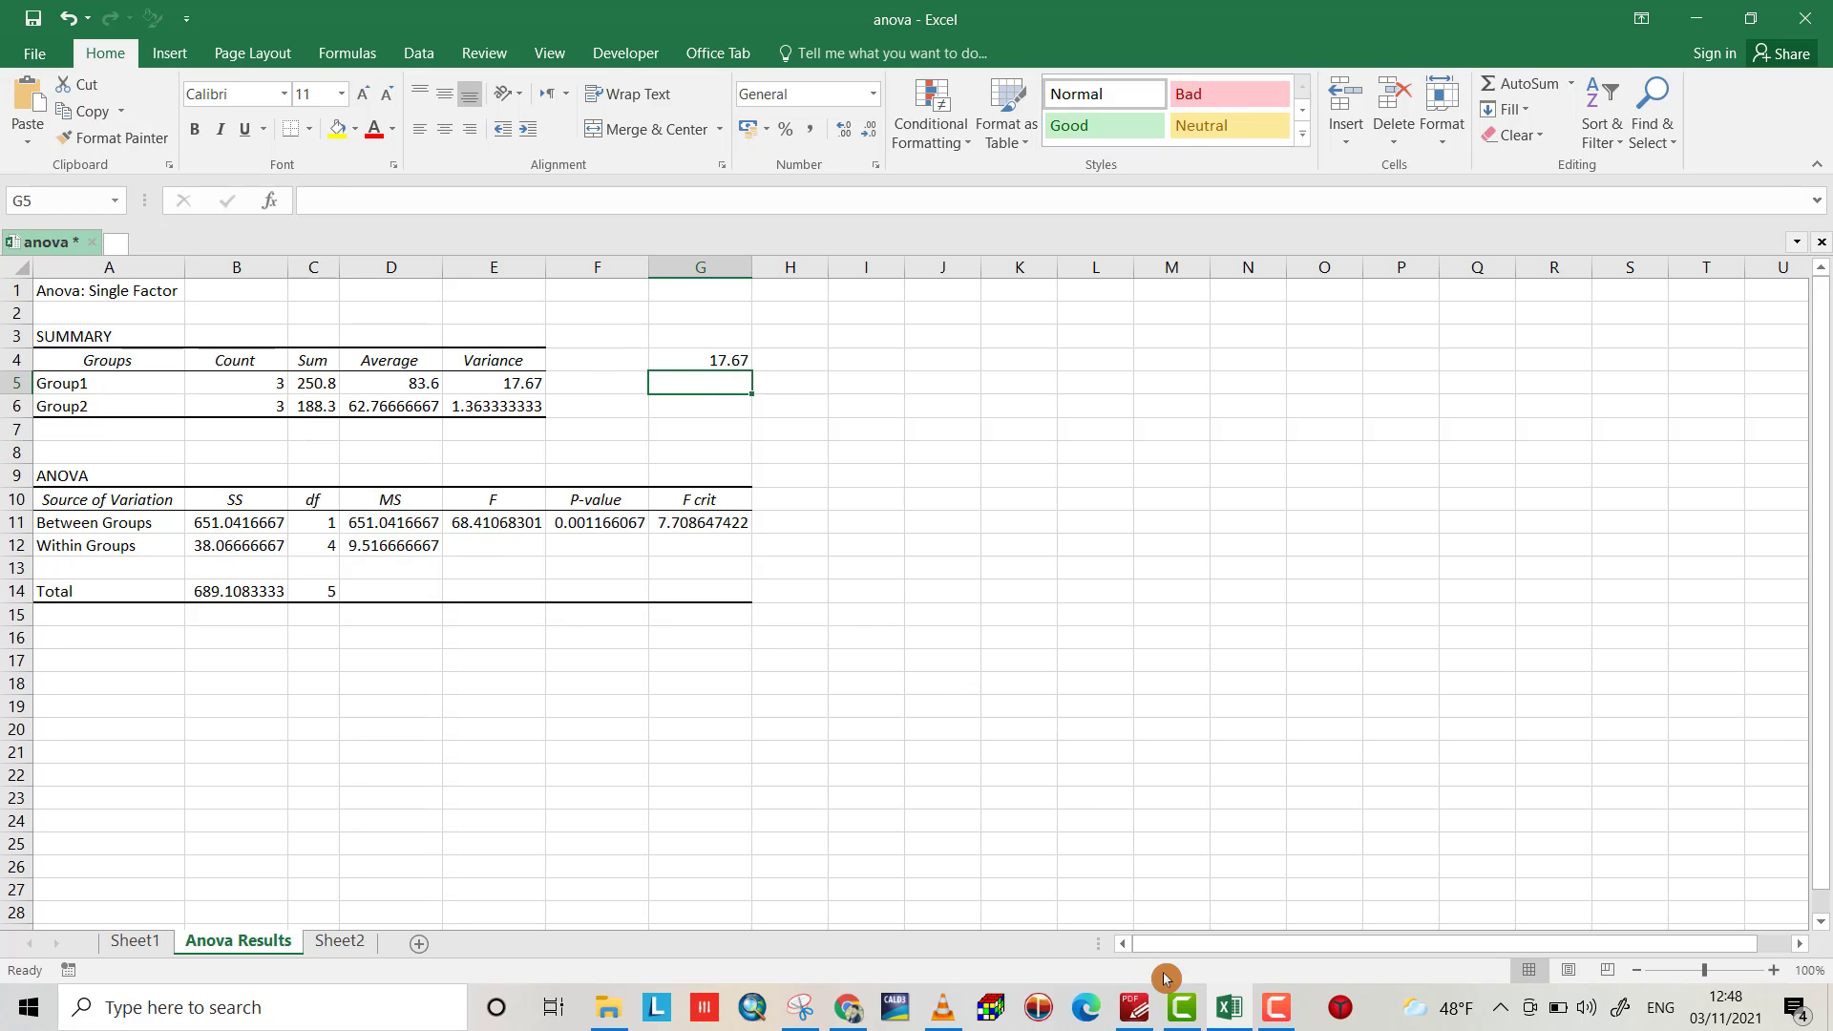
Step: Bring the Error Sum of Squares (SSE) formula from the Anova PDF in PDF-XChange Editor onto Excel's Sheet2 as a picture at about G13:J18
left_click(1134, 1007)
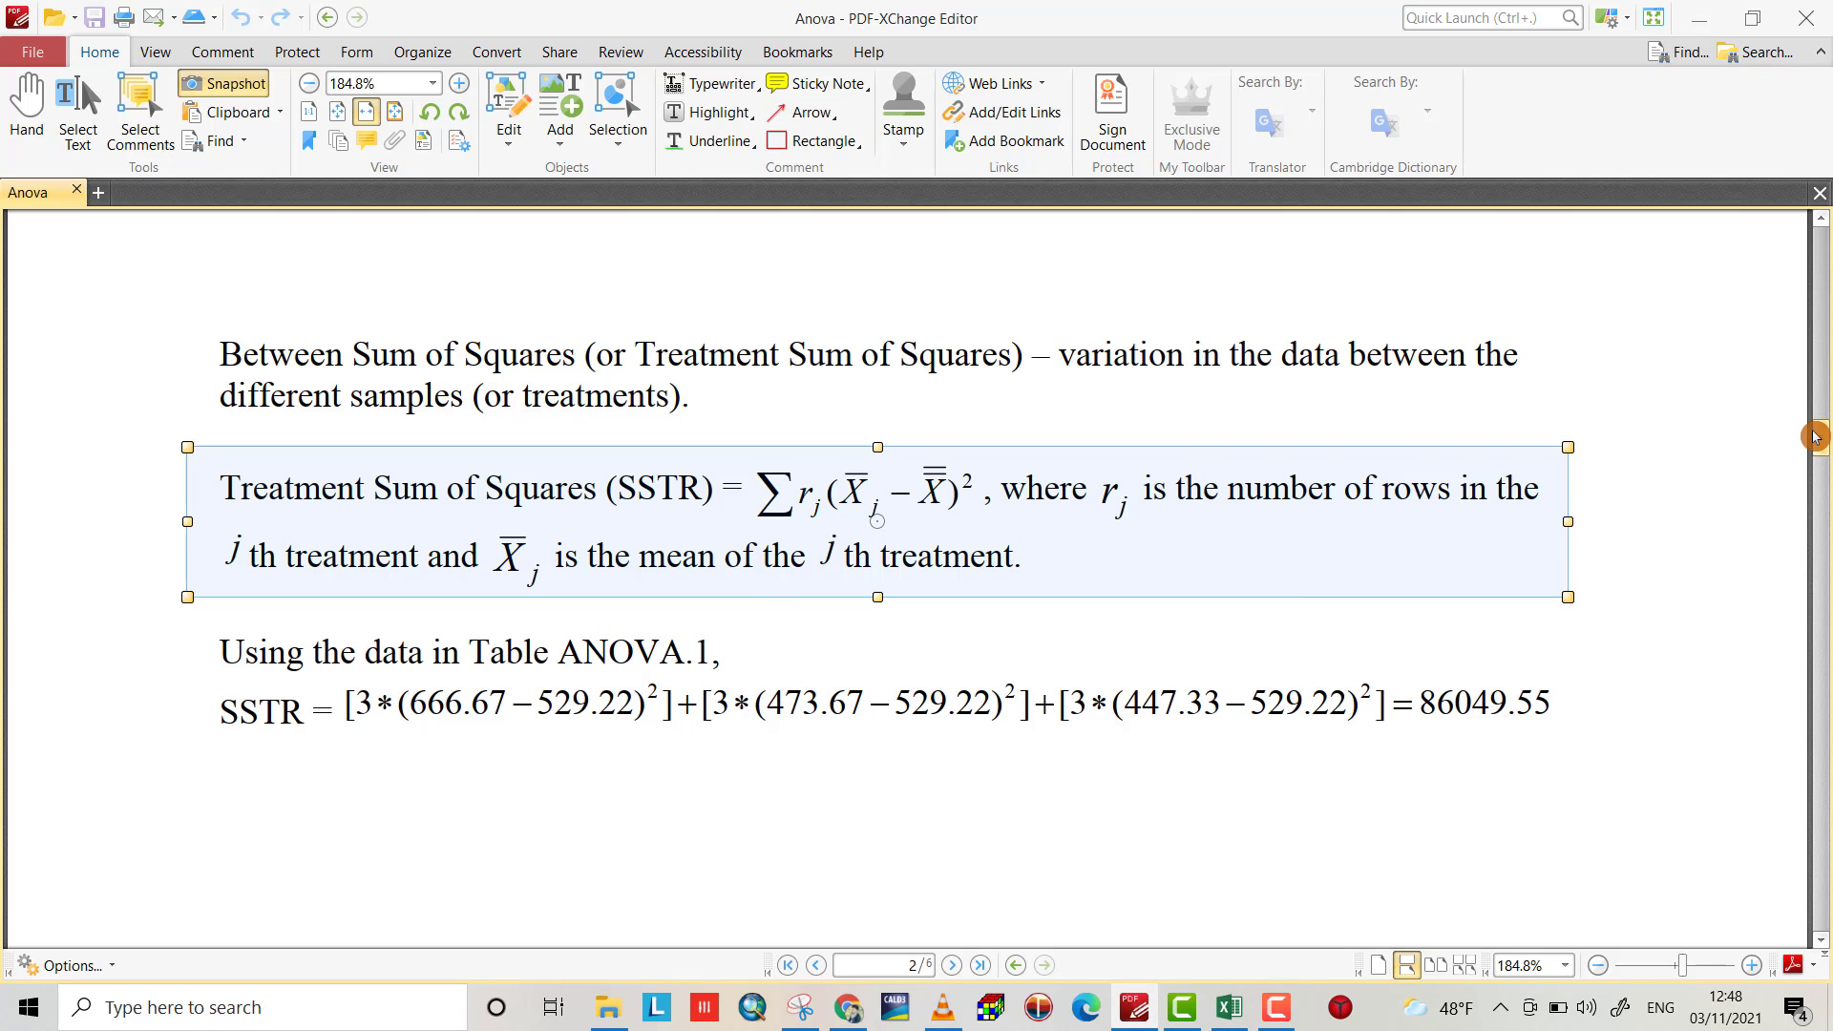
left_click_drag(1822, 437, 1823, 487)
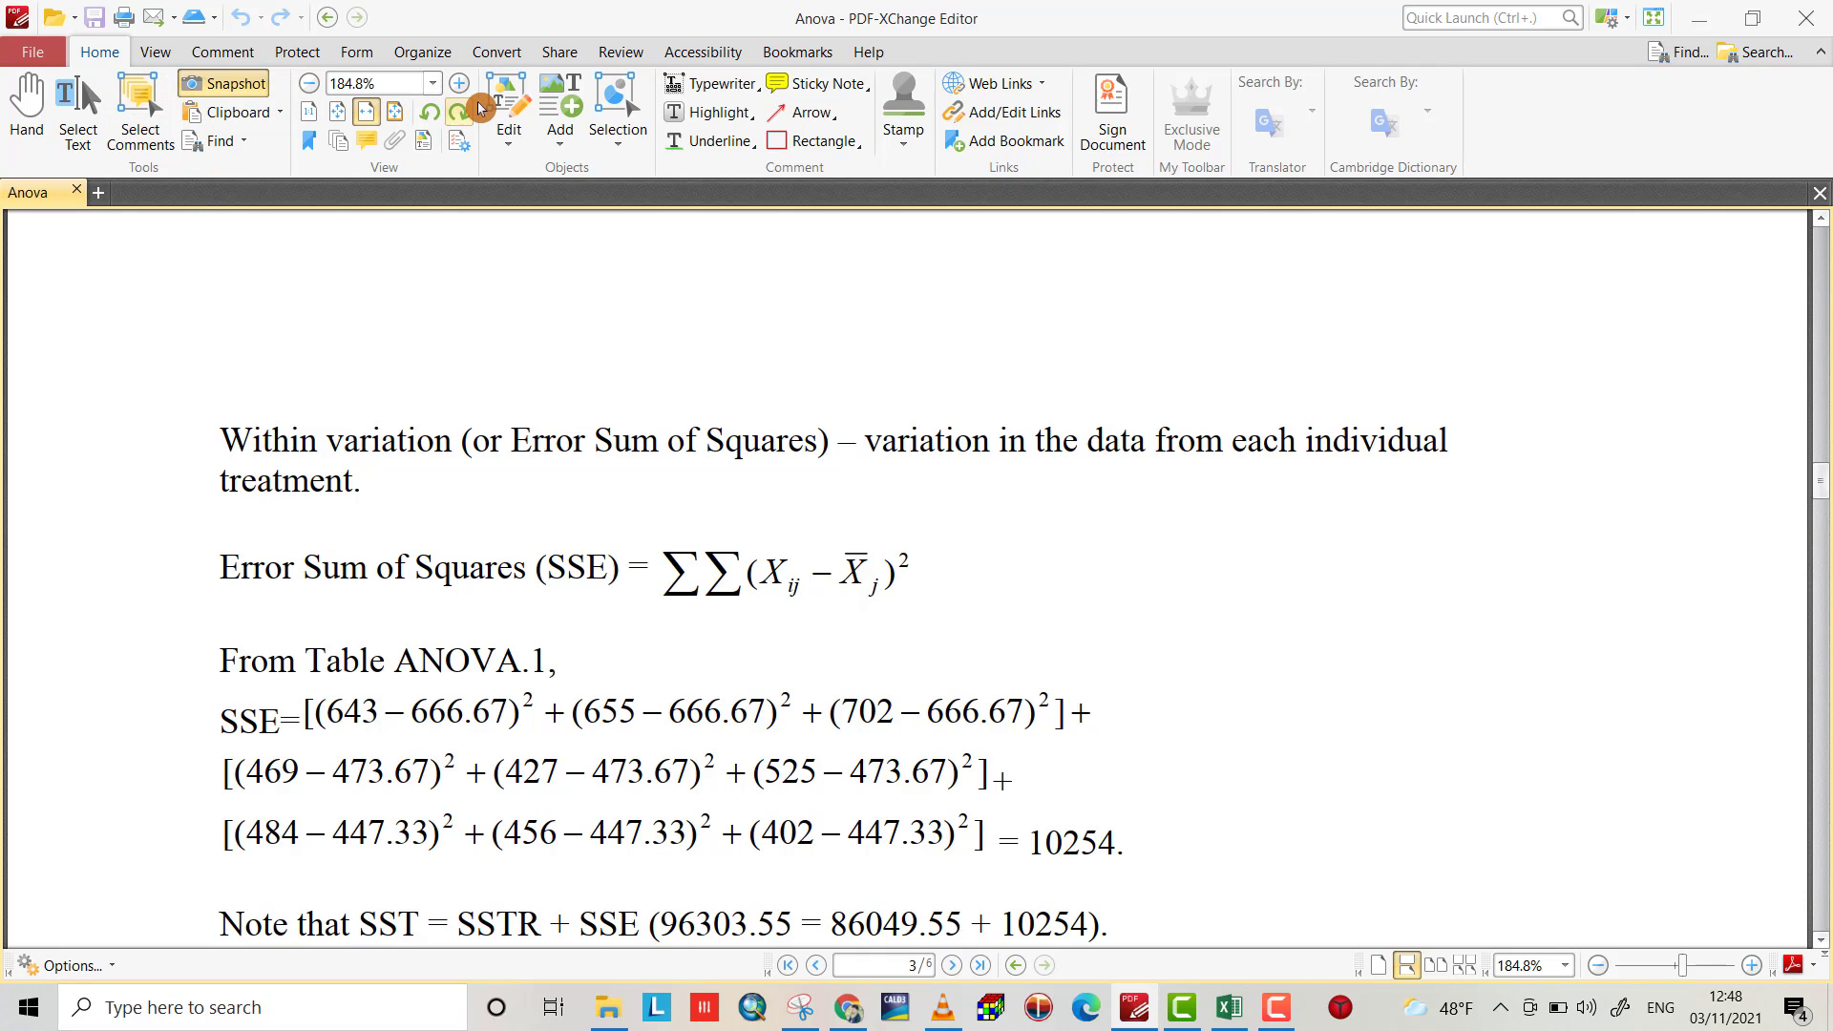
left_click(209, 99)
left_click_drag(199, 515, 986, 613)
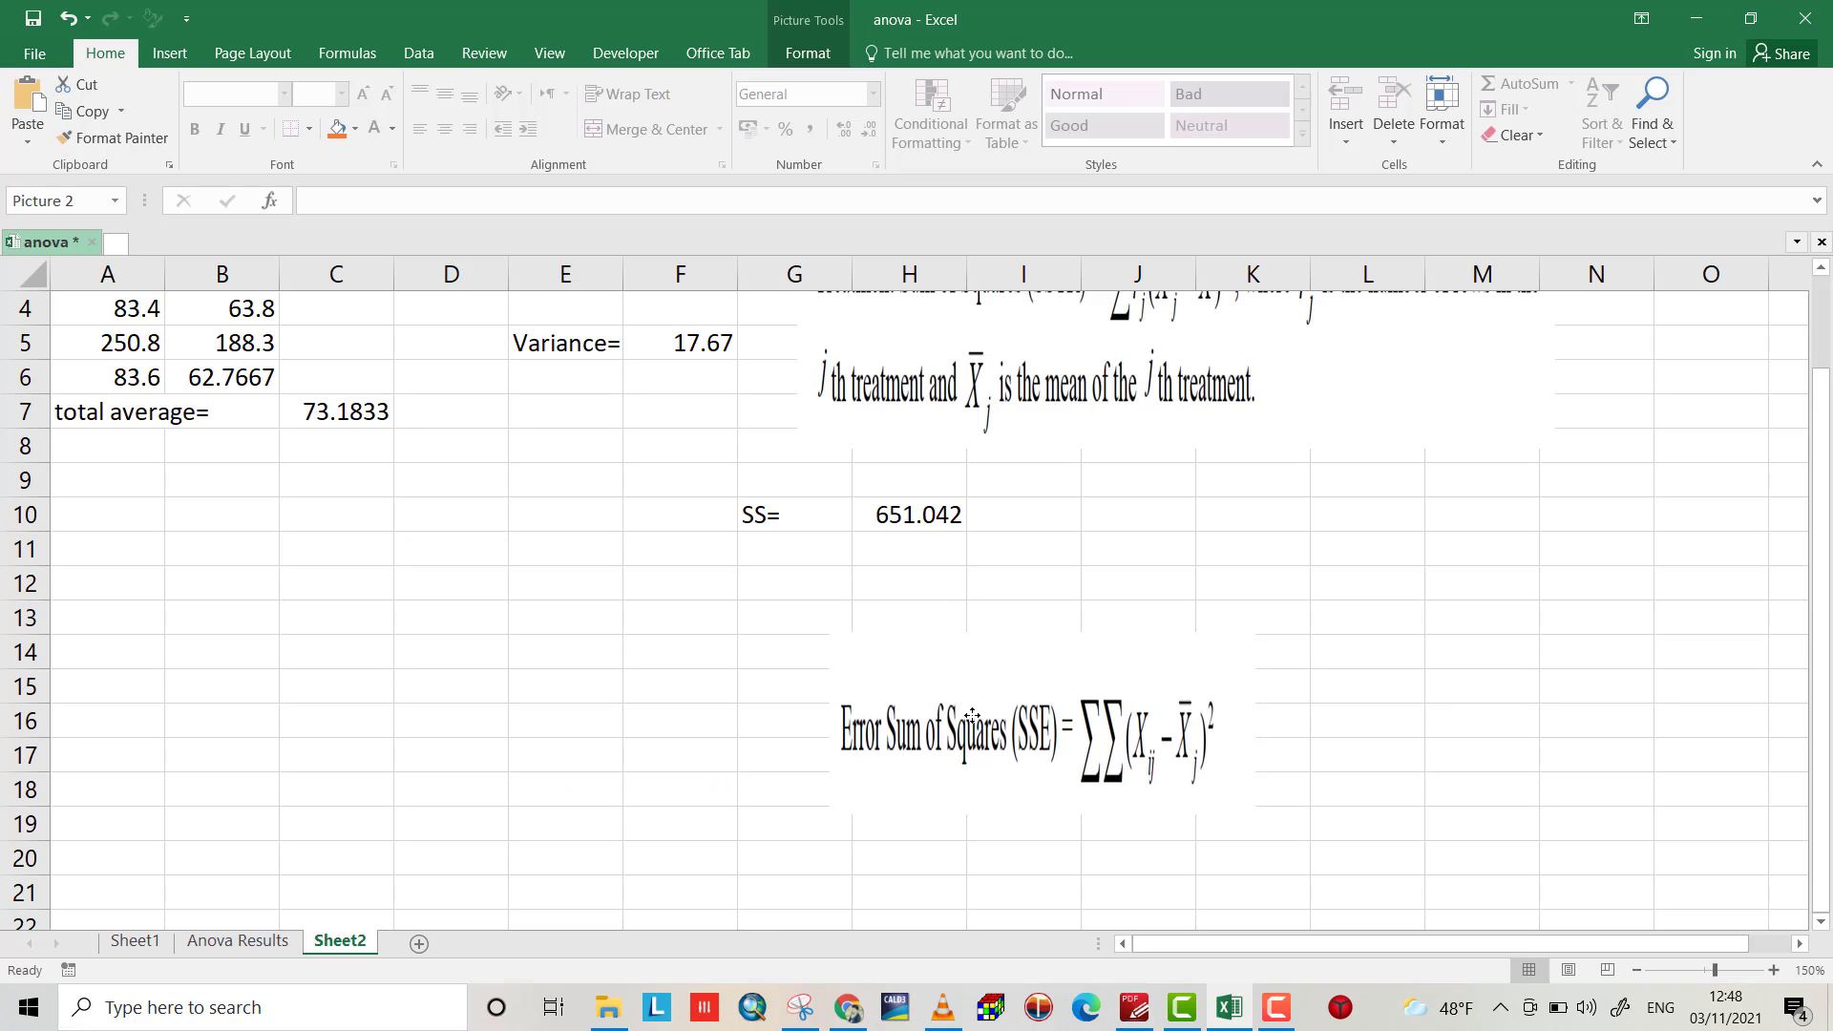
left_click_drag(1051, 637, 974, 621)
Step: Change the label in G10 to "SS between="
left_click(776, 556)
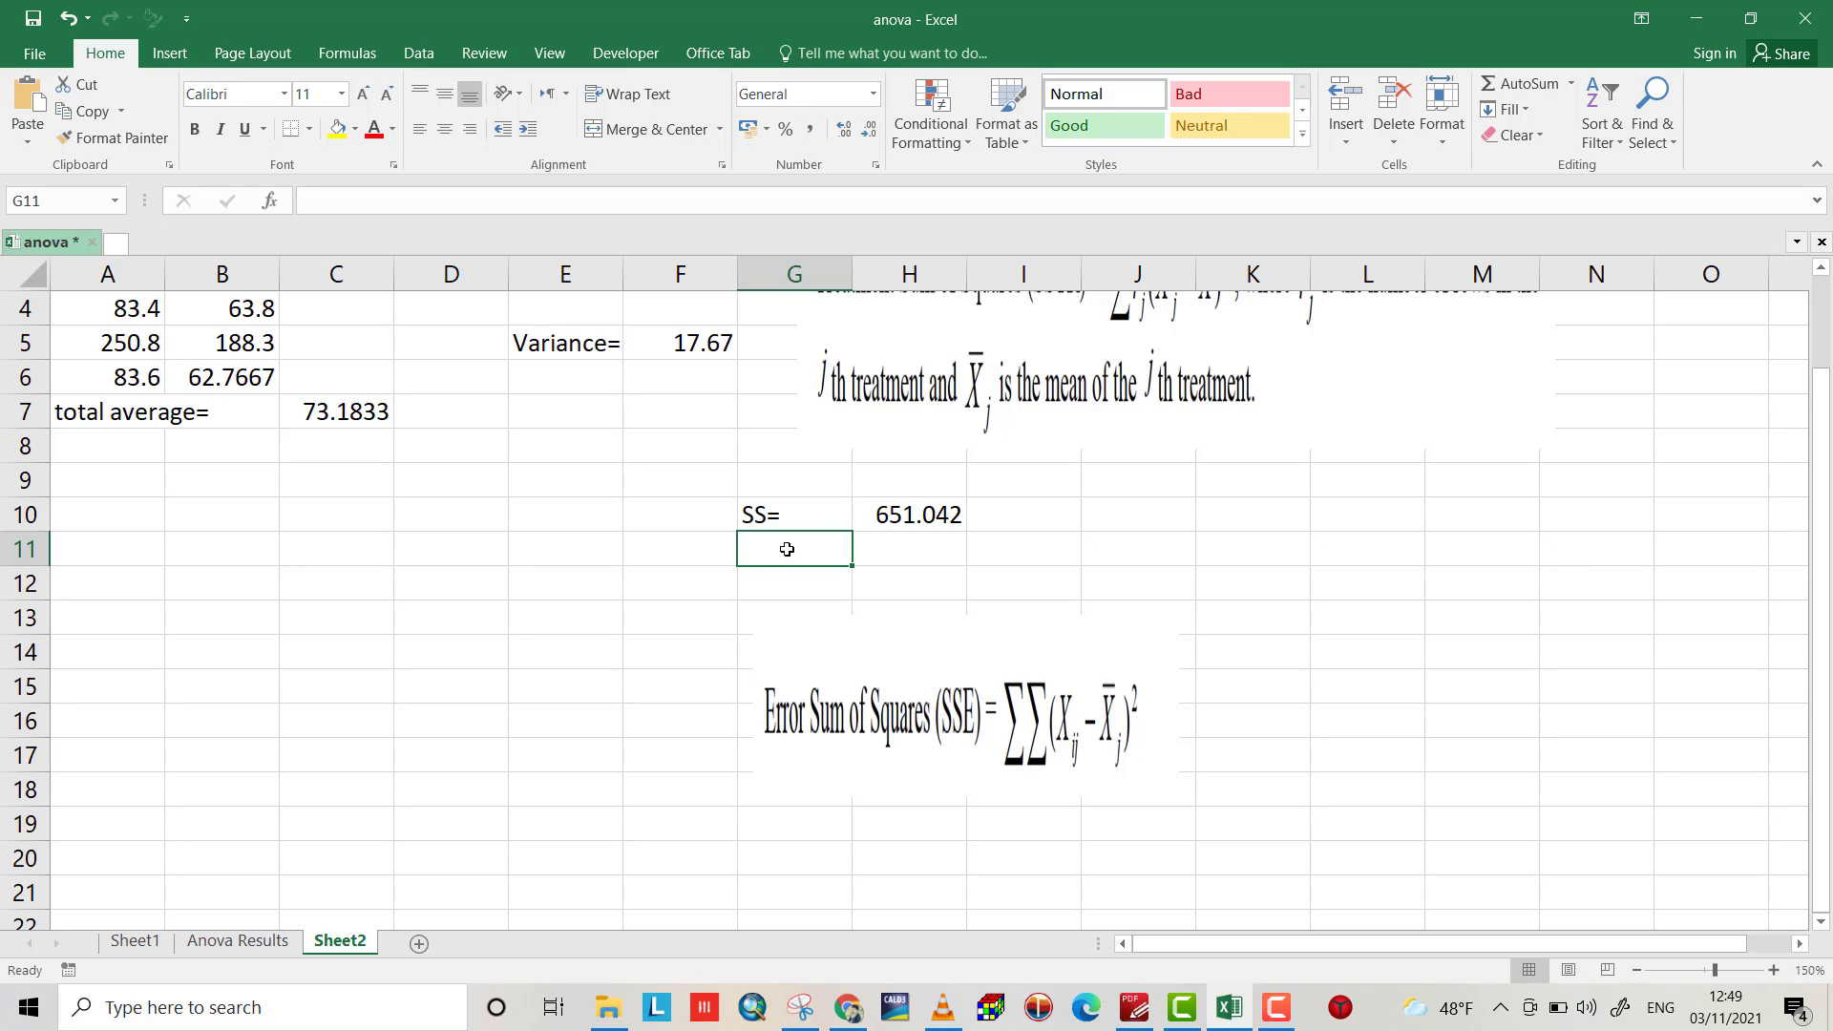
left_click(614, 512)
left_click(751, 514)
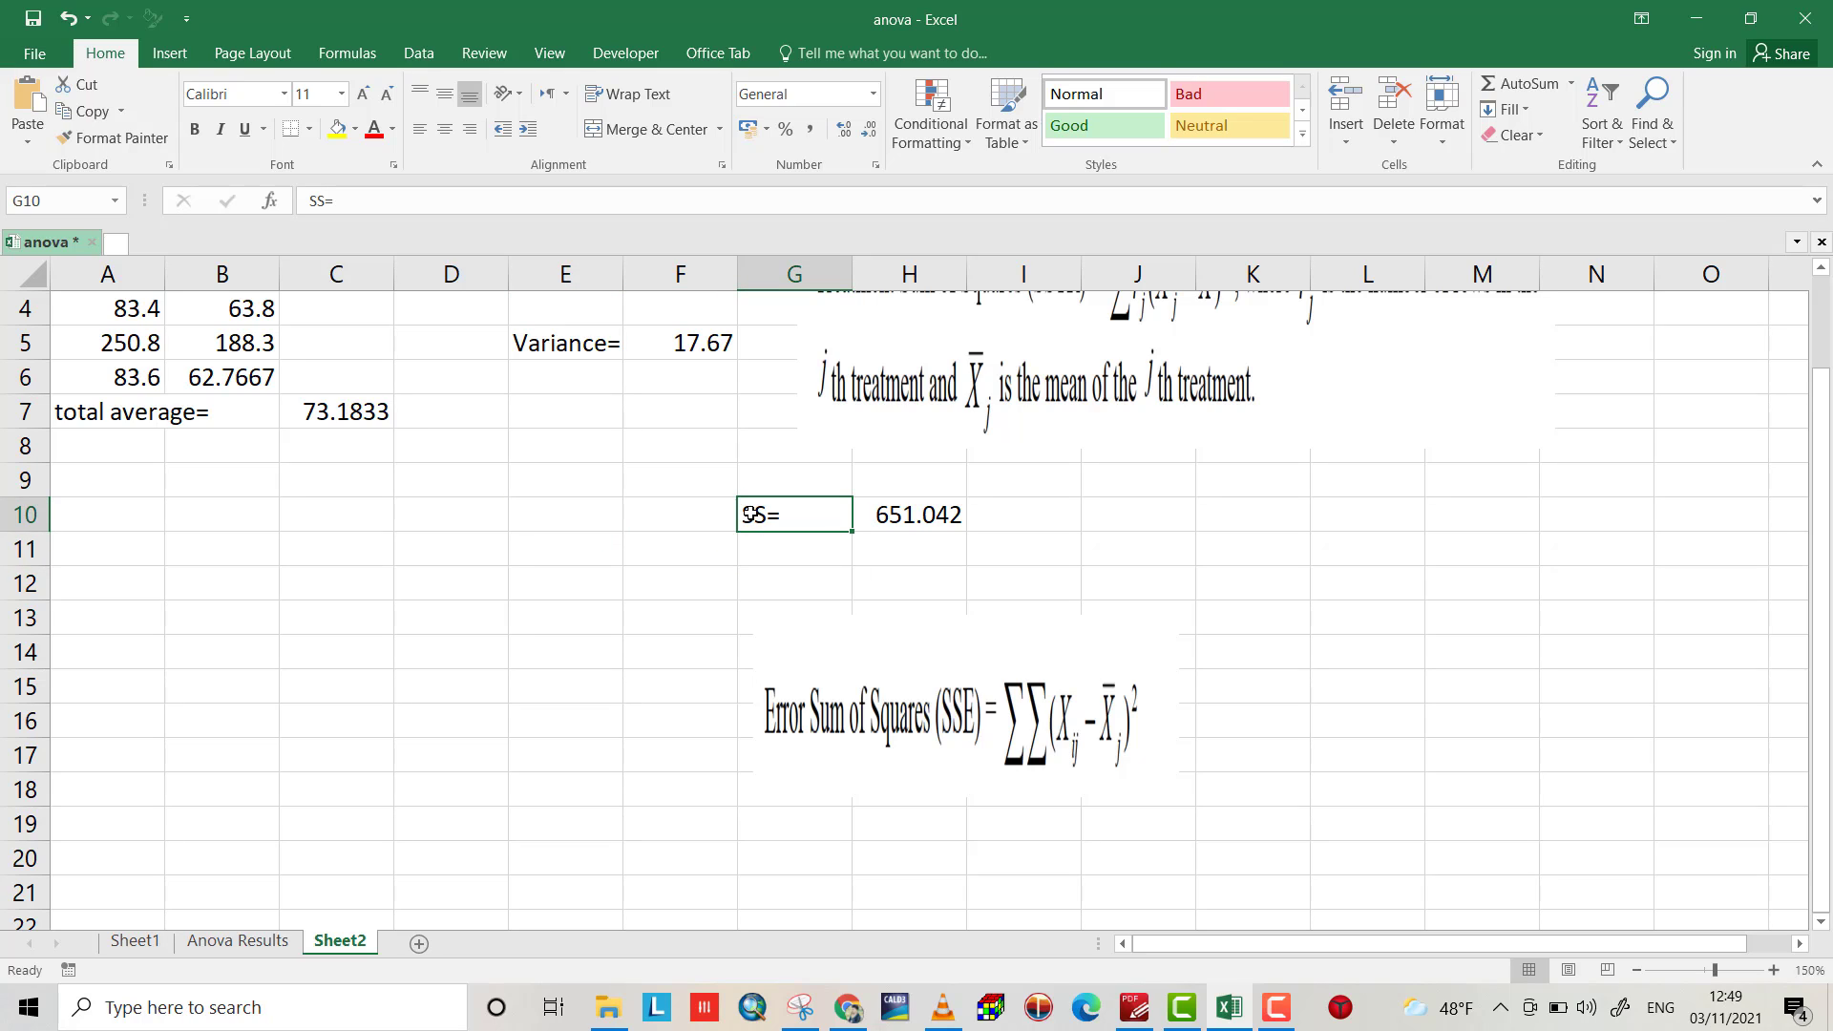
double_click(751, 515)
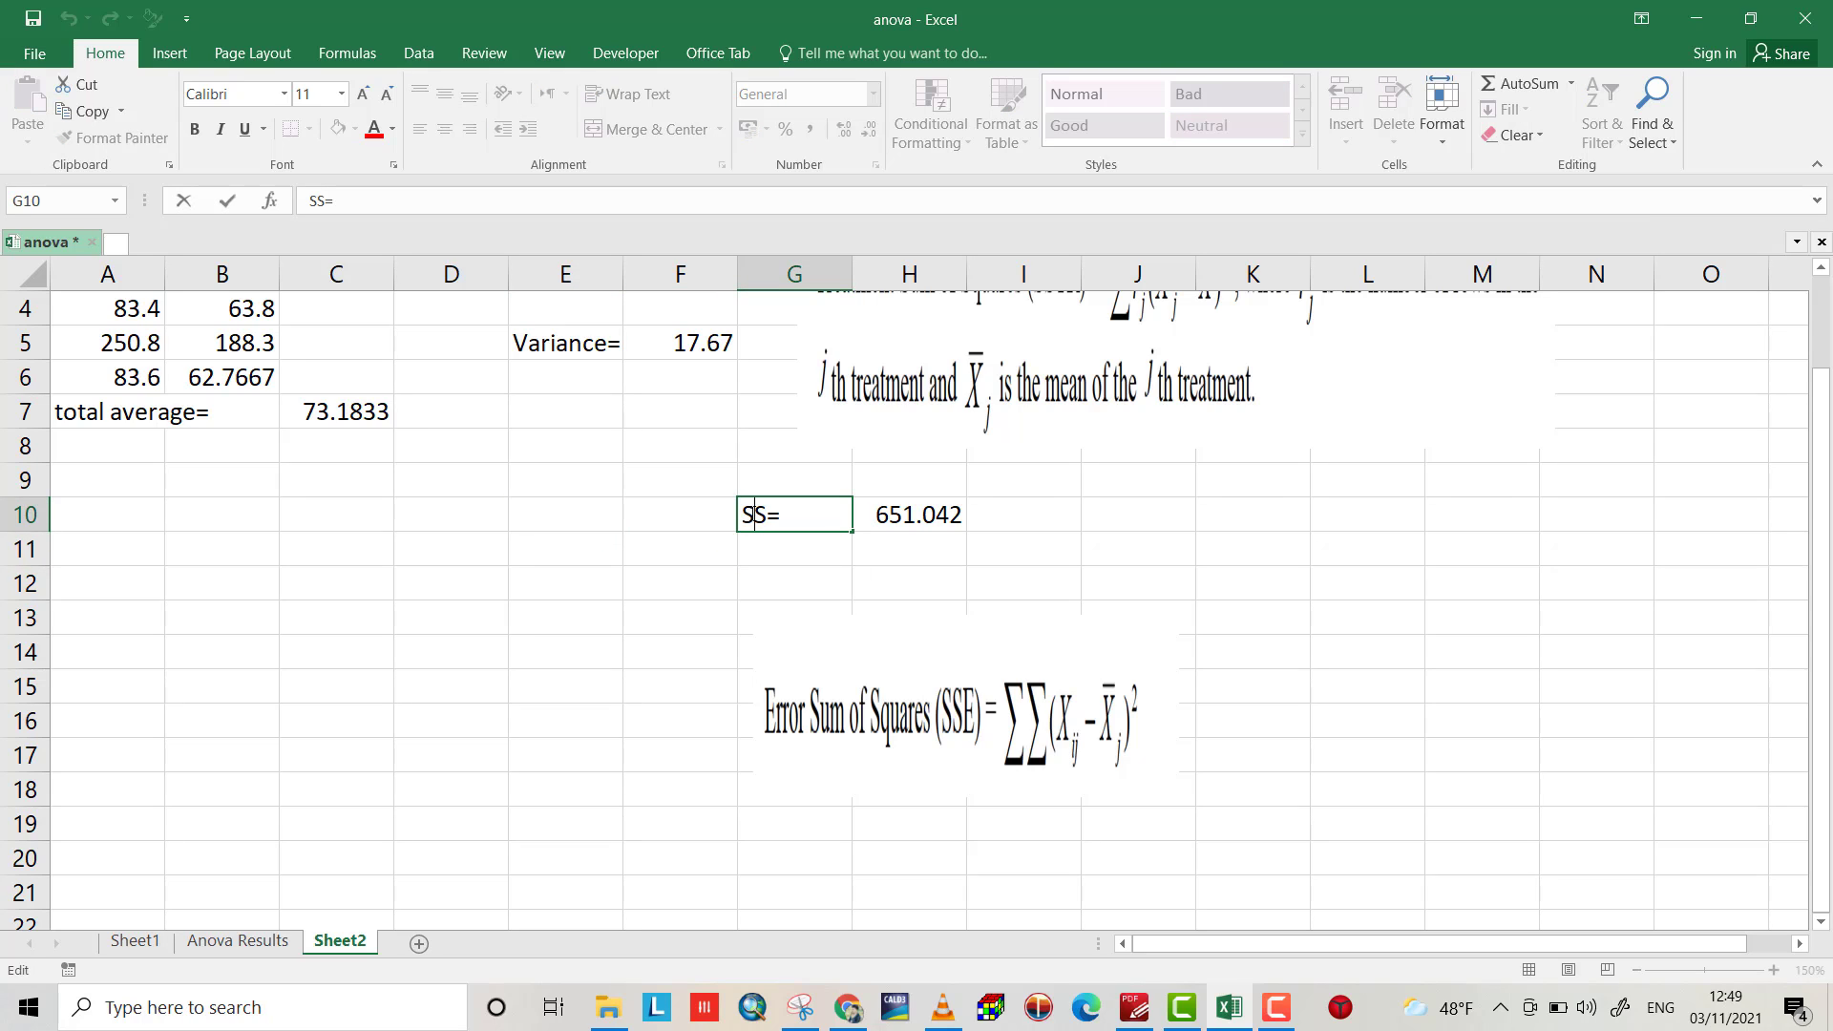
left_click(768, 516)
type("between")
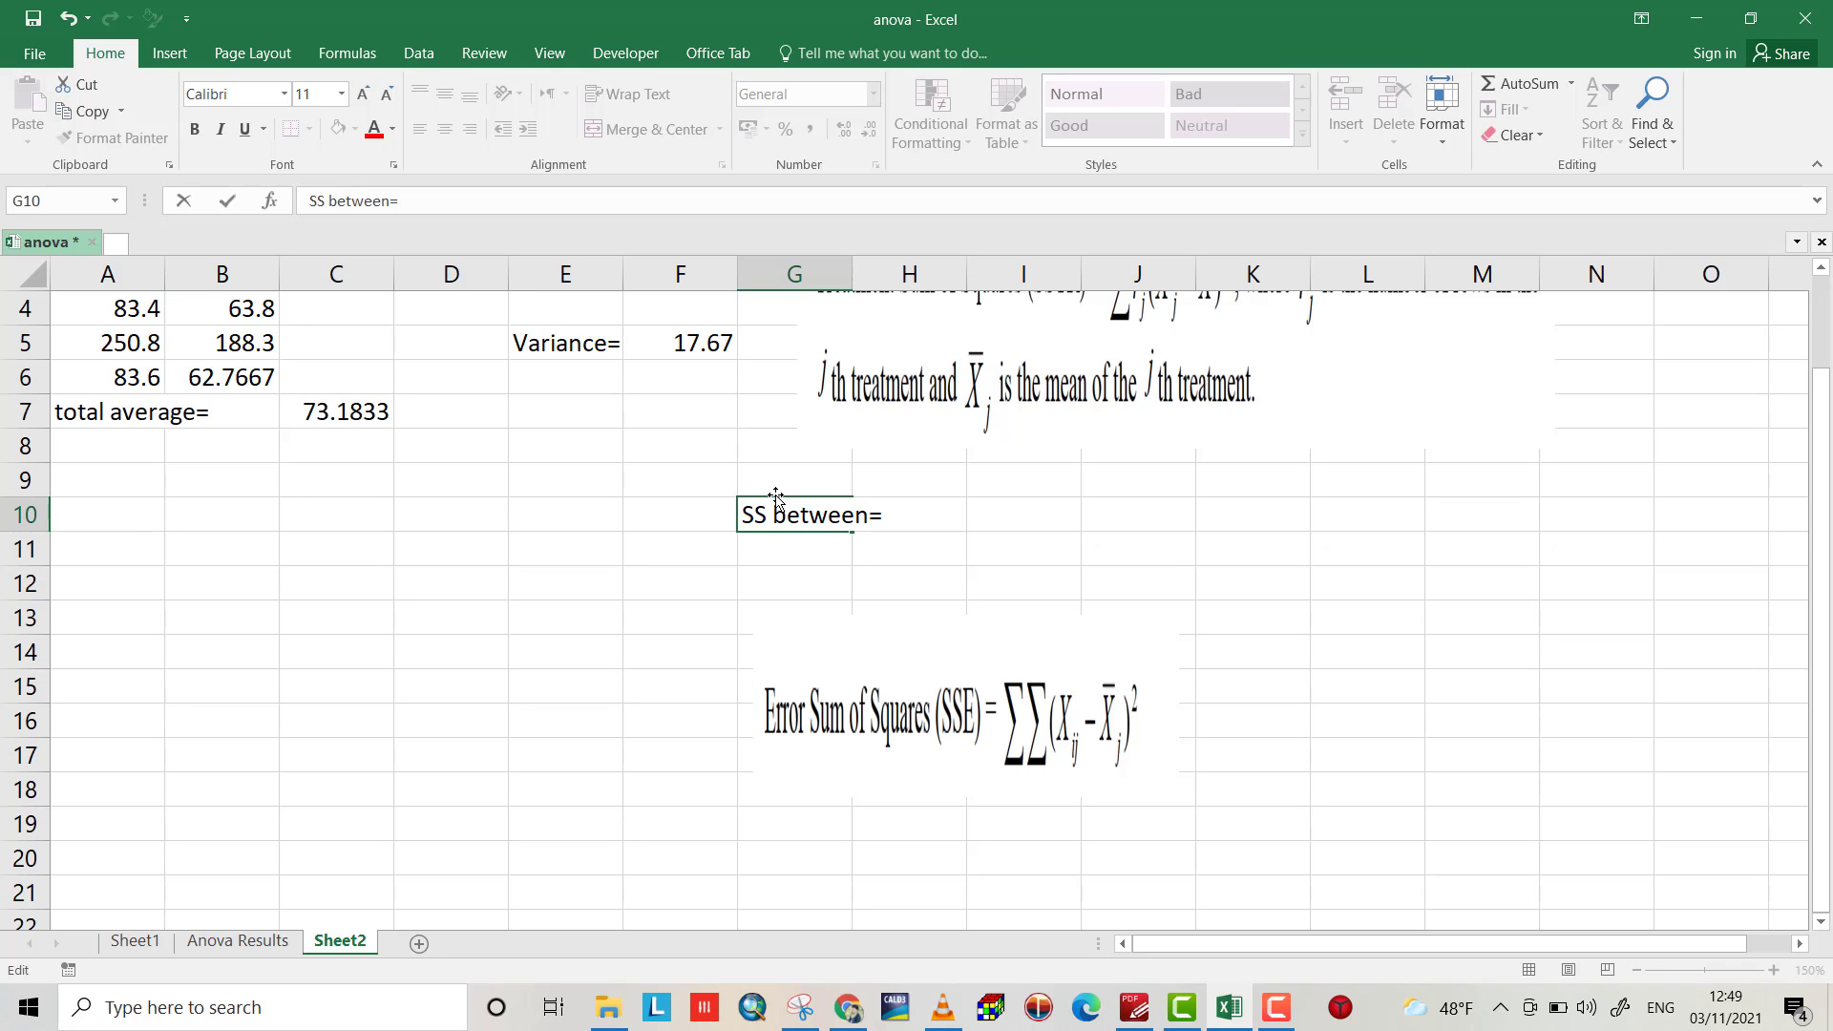
key("Return")
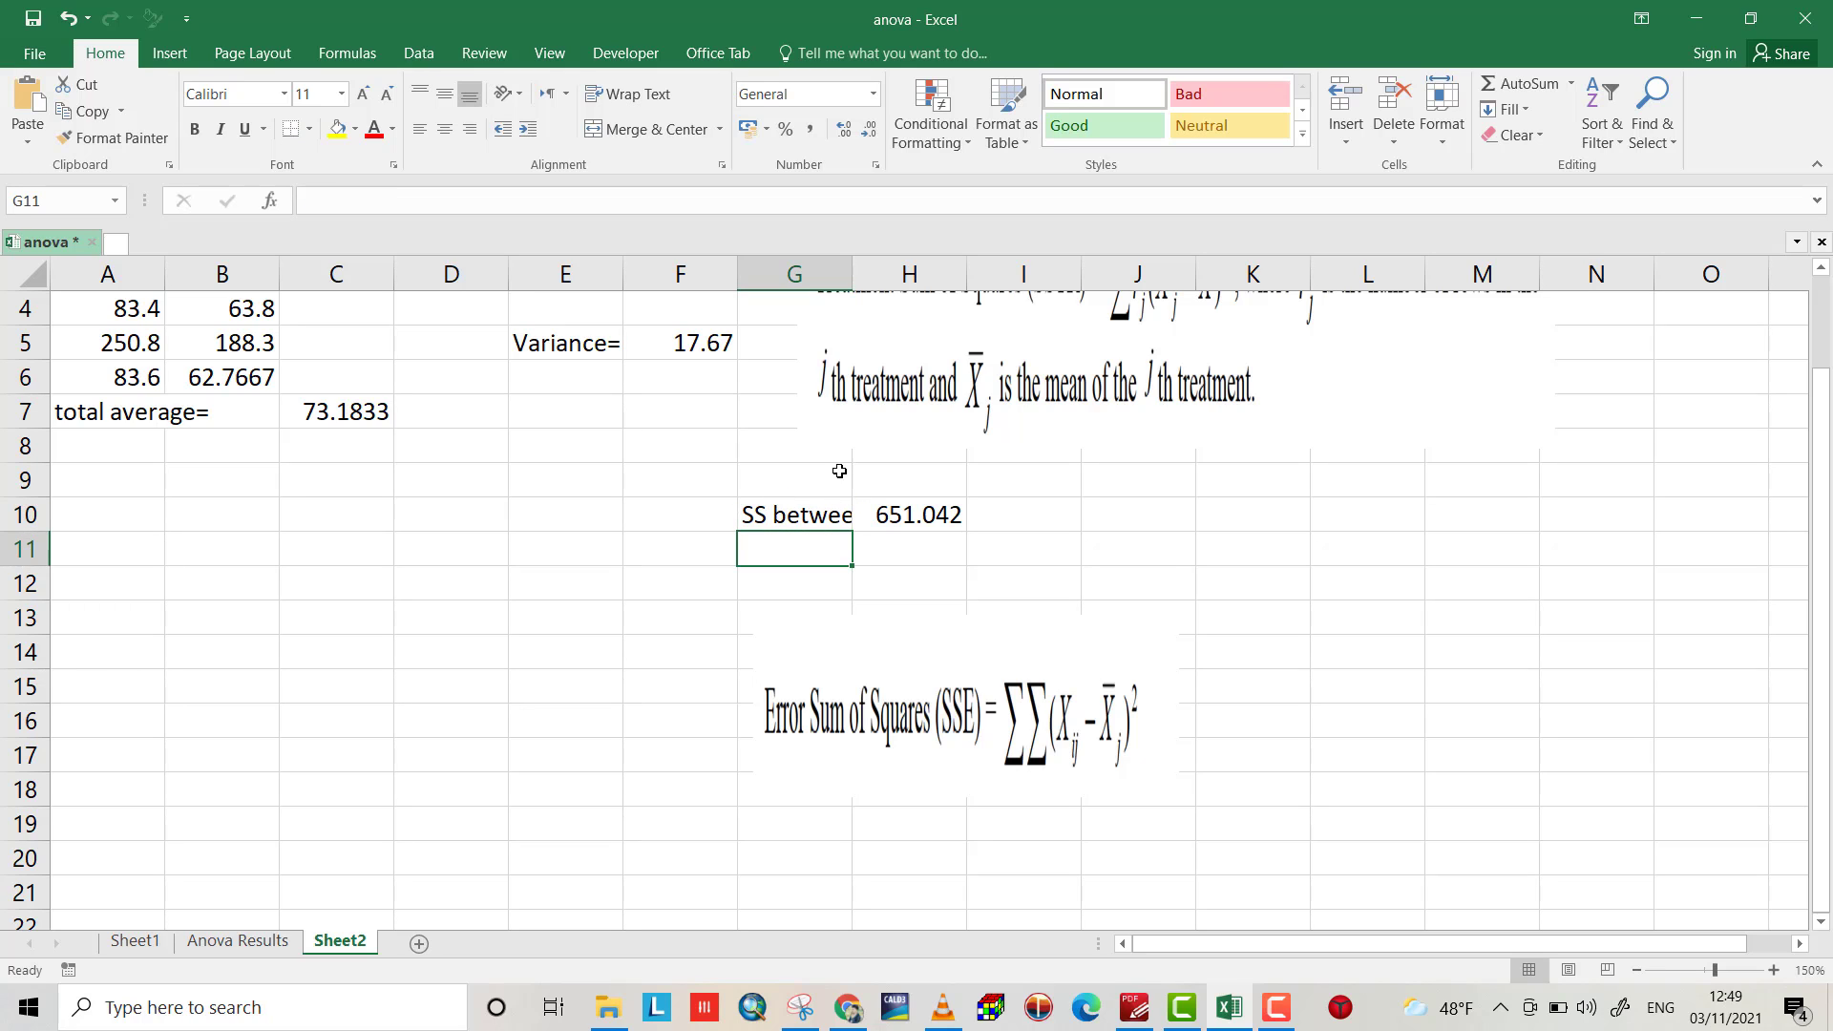
Step: Widen column G to fit its labels and label cell G11 with "SS within ="
left_click_drag(852, 274, 995, 274)
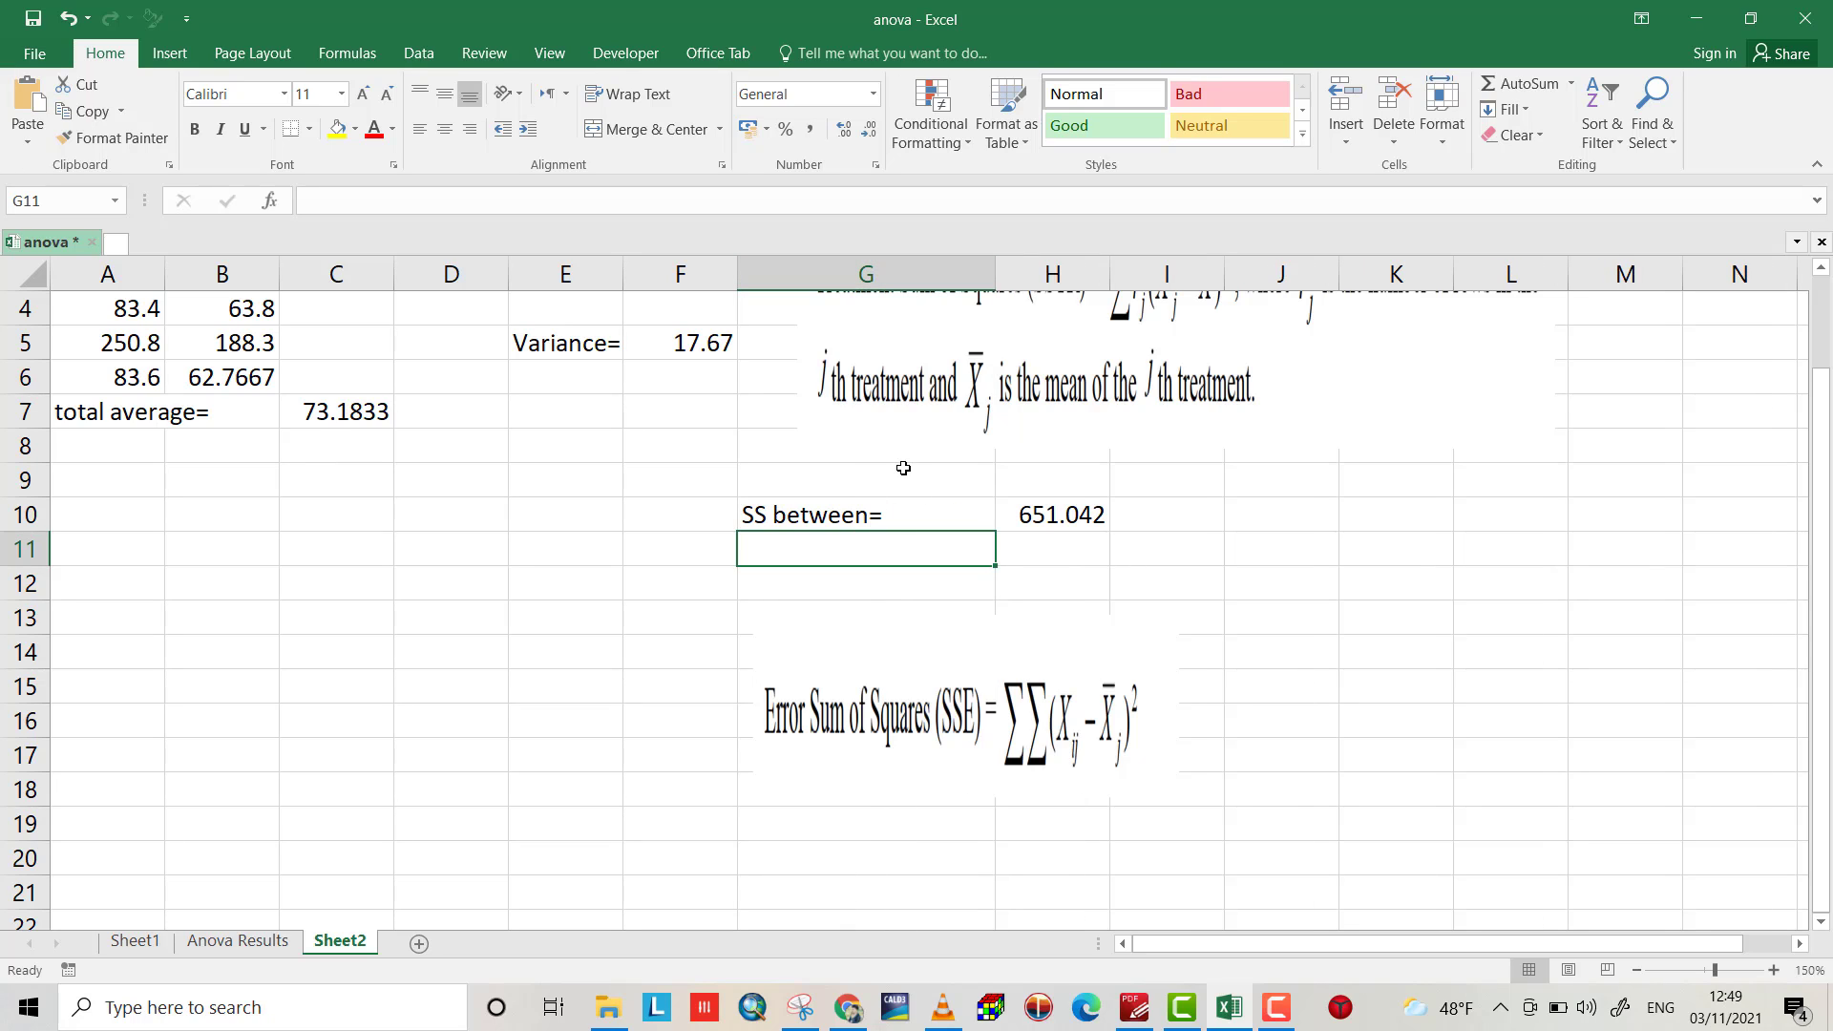
type("SS ")
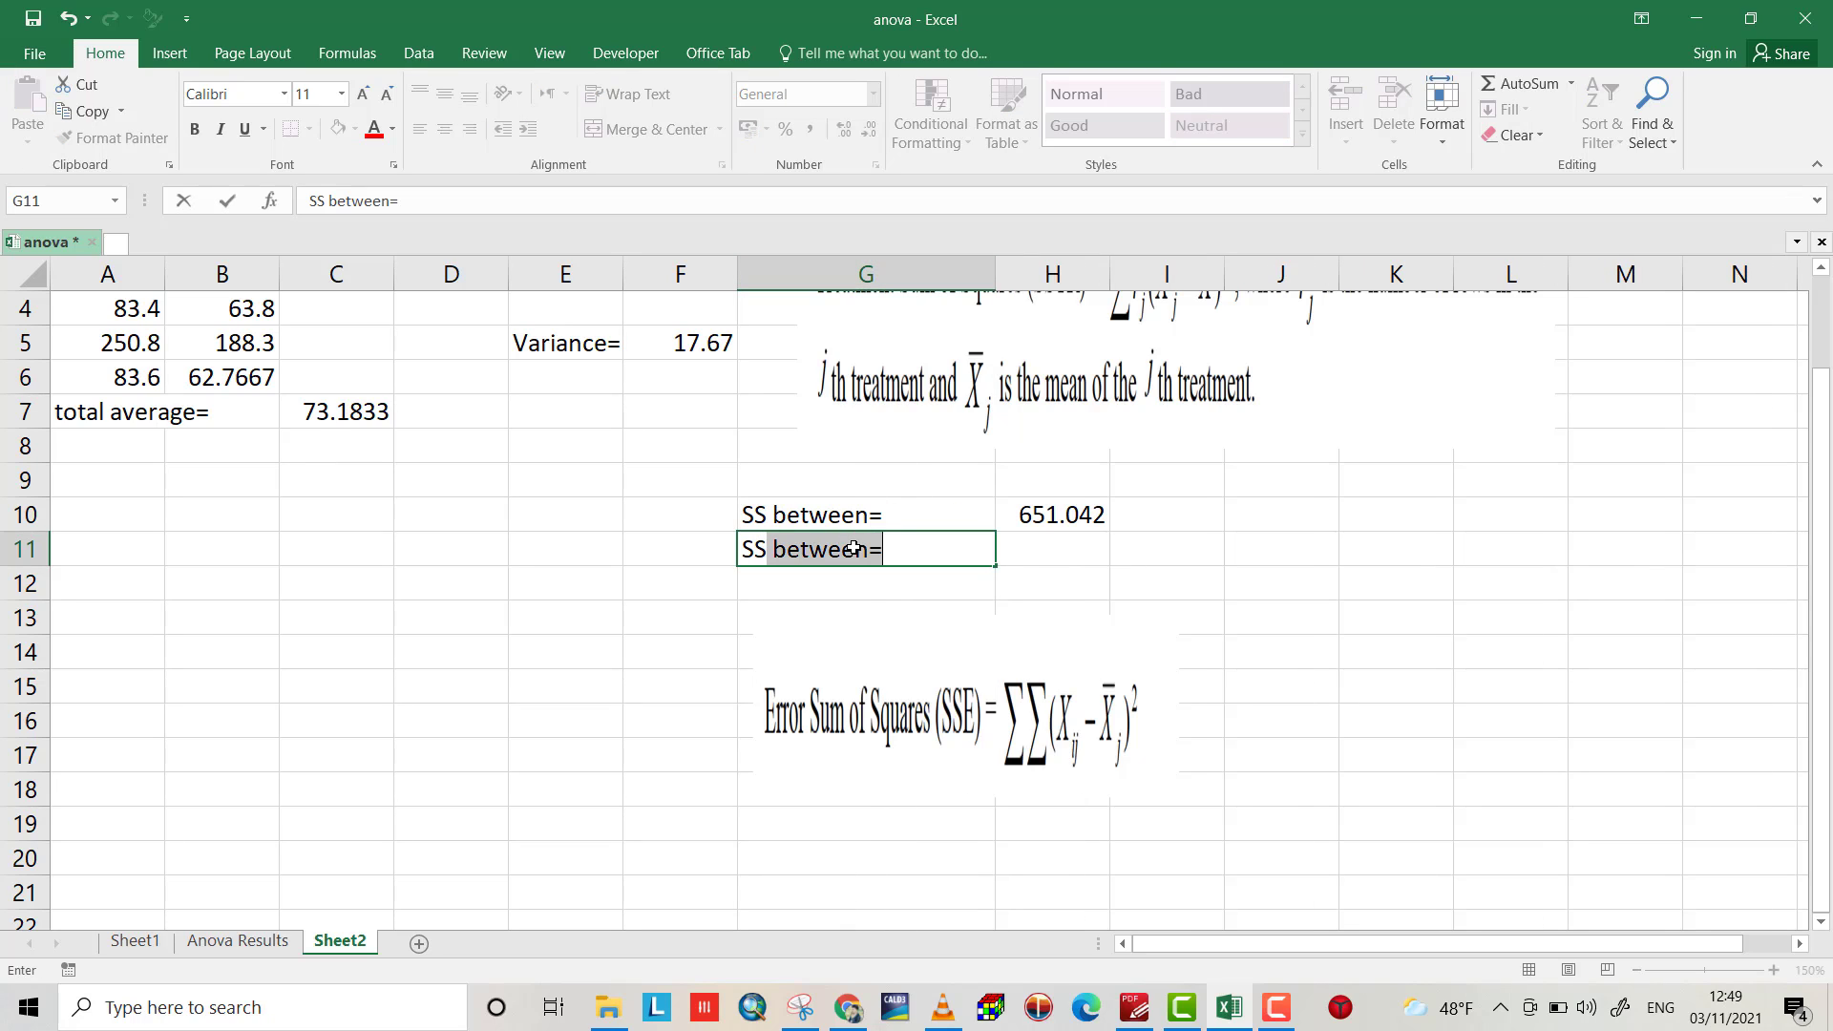
type("within =")
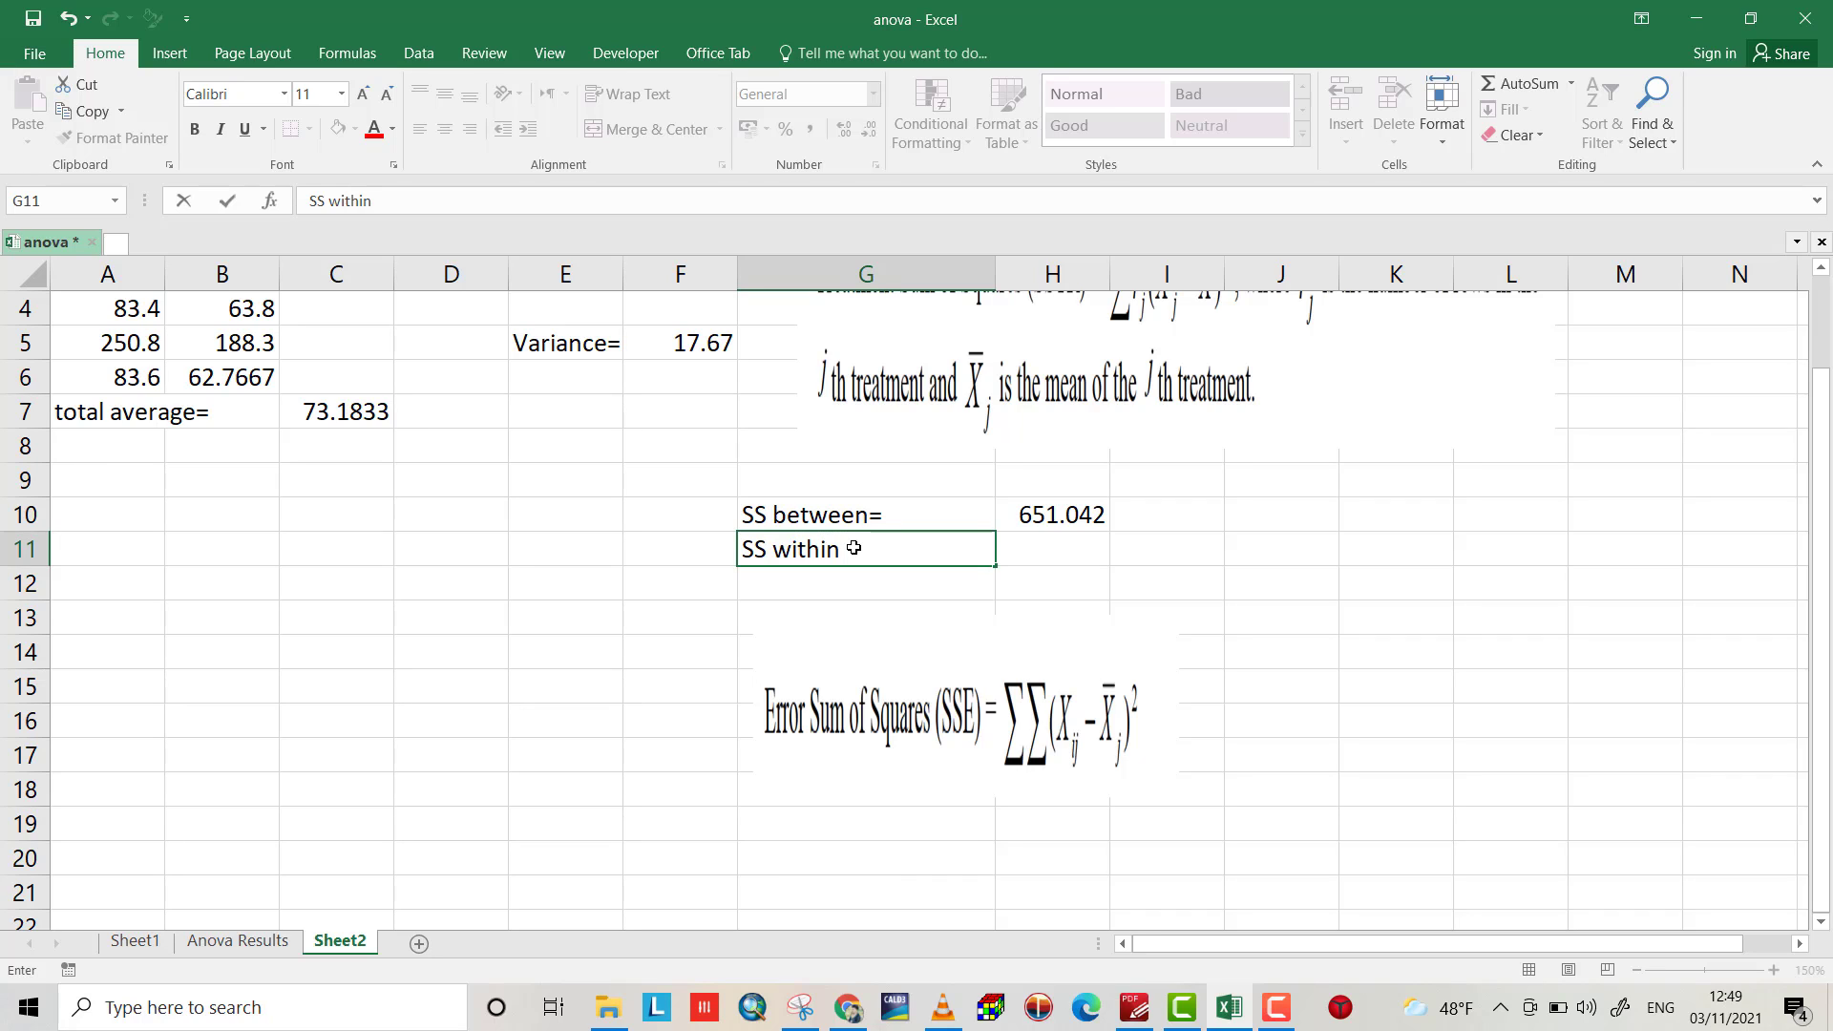
Step: Start the SS within formula in H11 with the squared deviation of Group1's first value from its mean, =(A2-A6)^2+
left_click(1029, 557)
type("=")
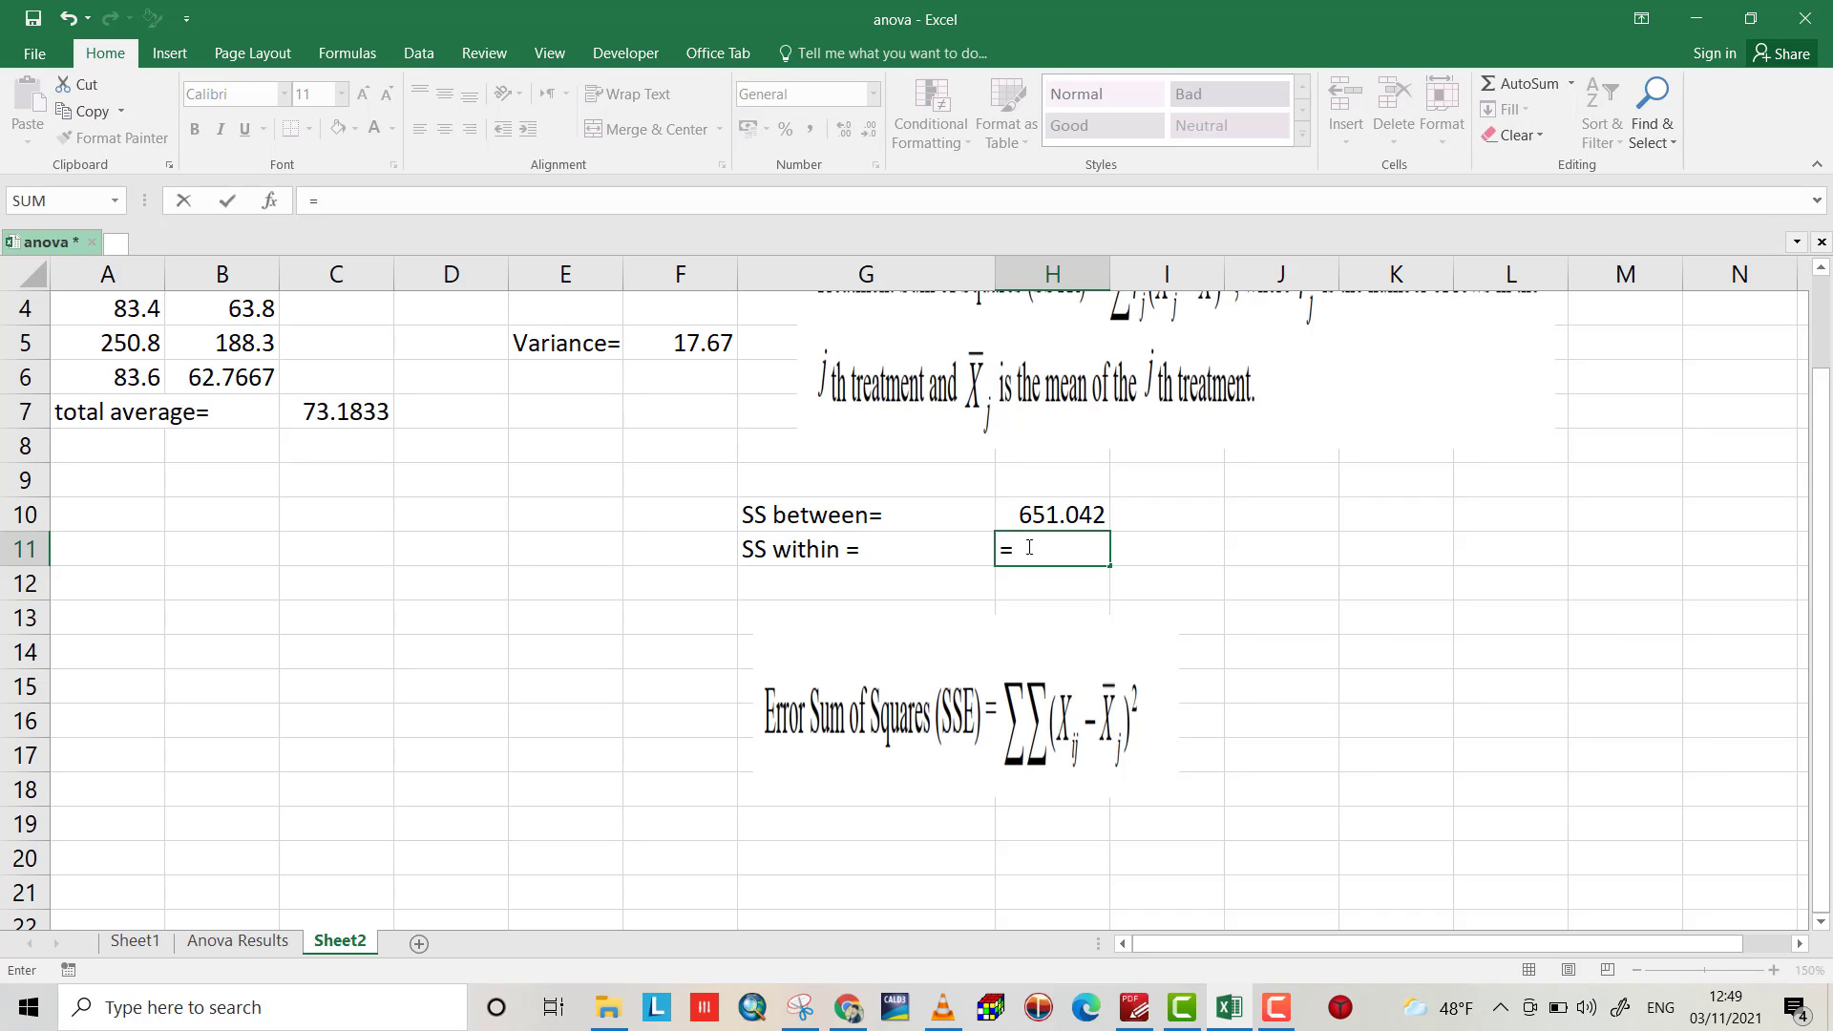
type("(")
left_click_drag(1821, 447, 1821, 379)
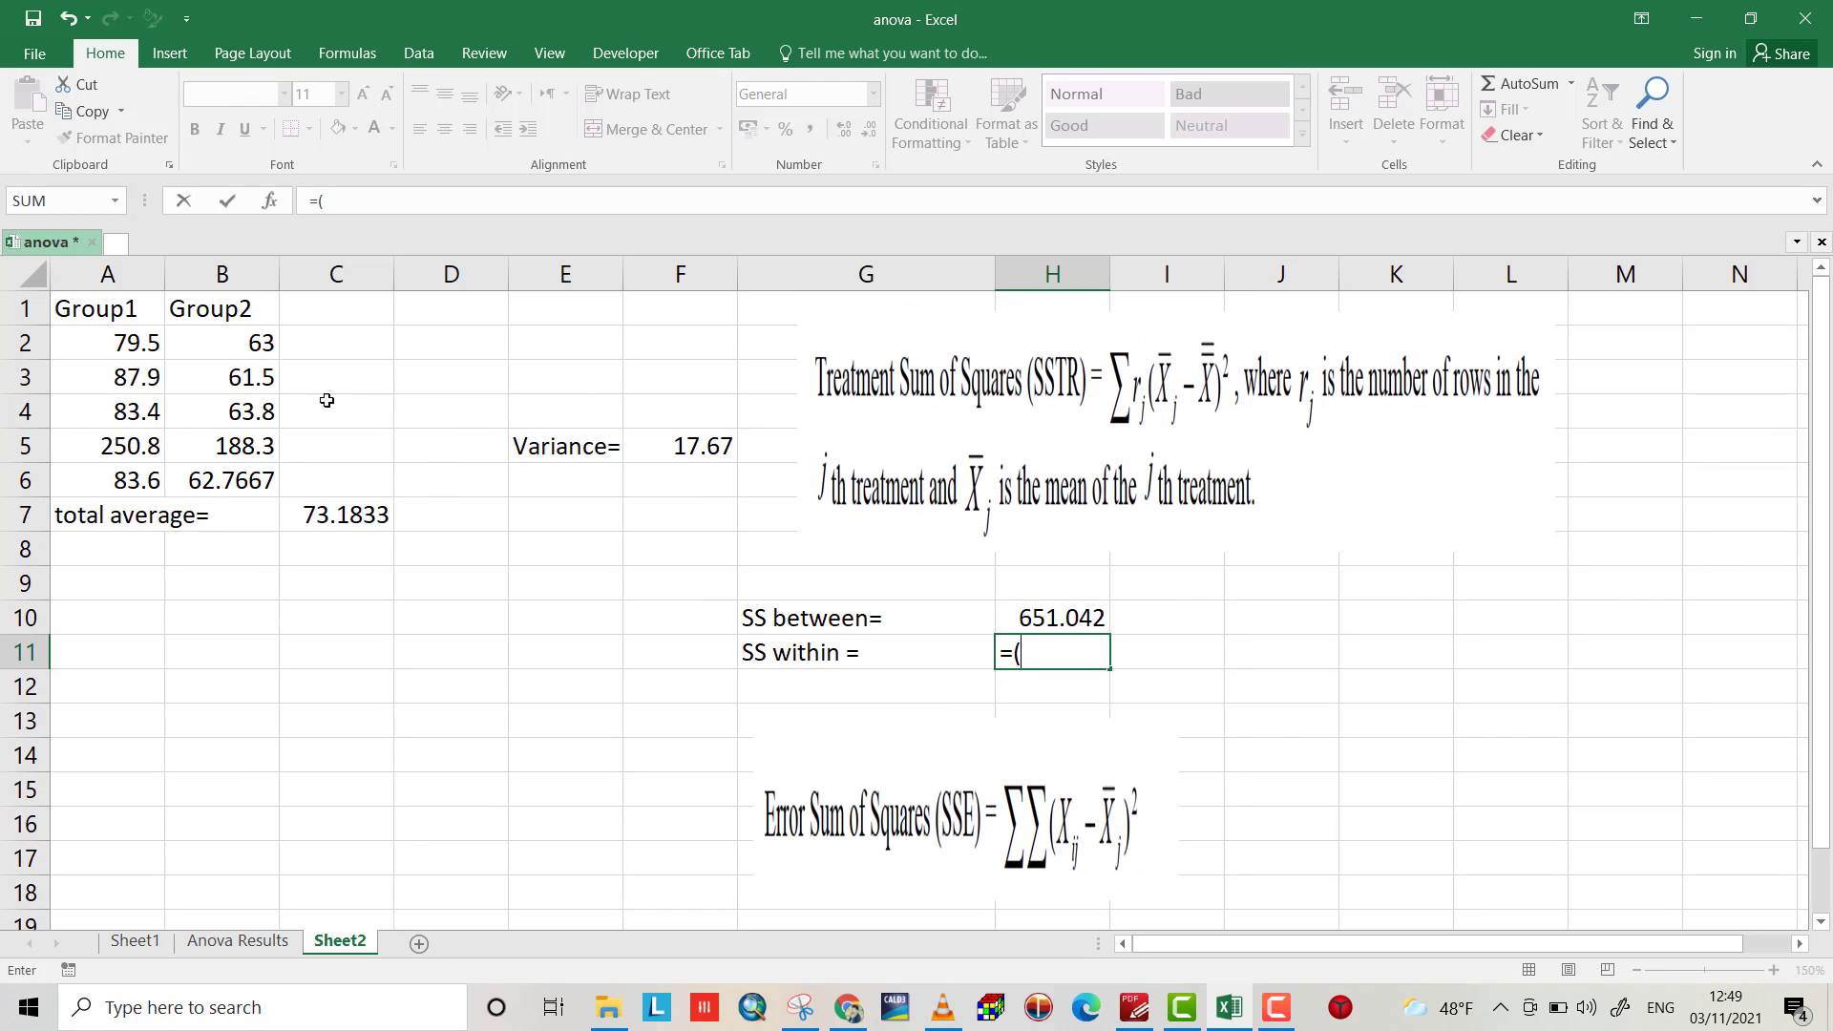
left_click(114, 344)
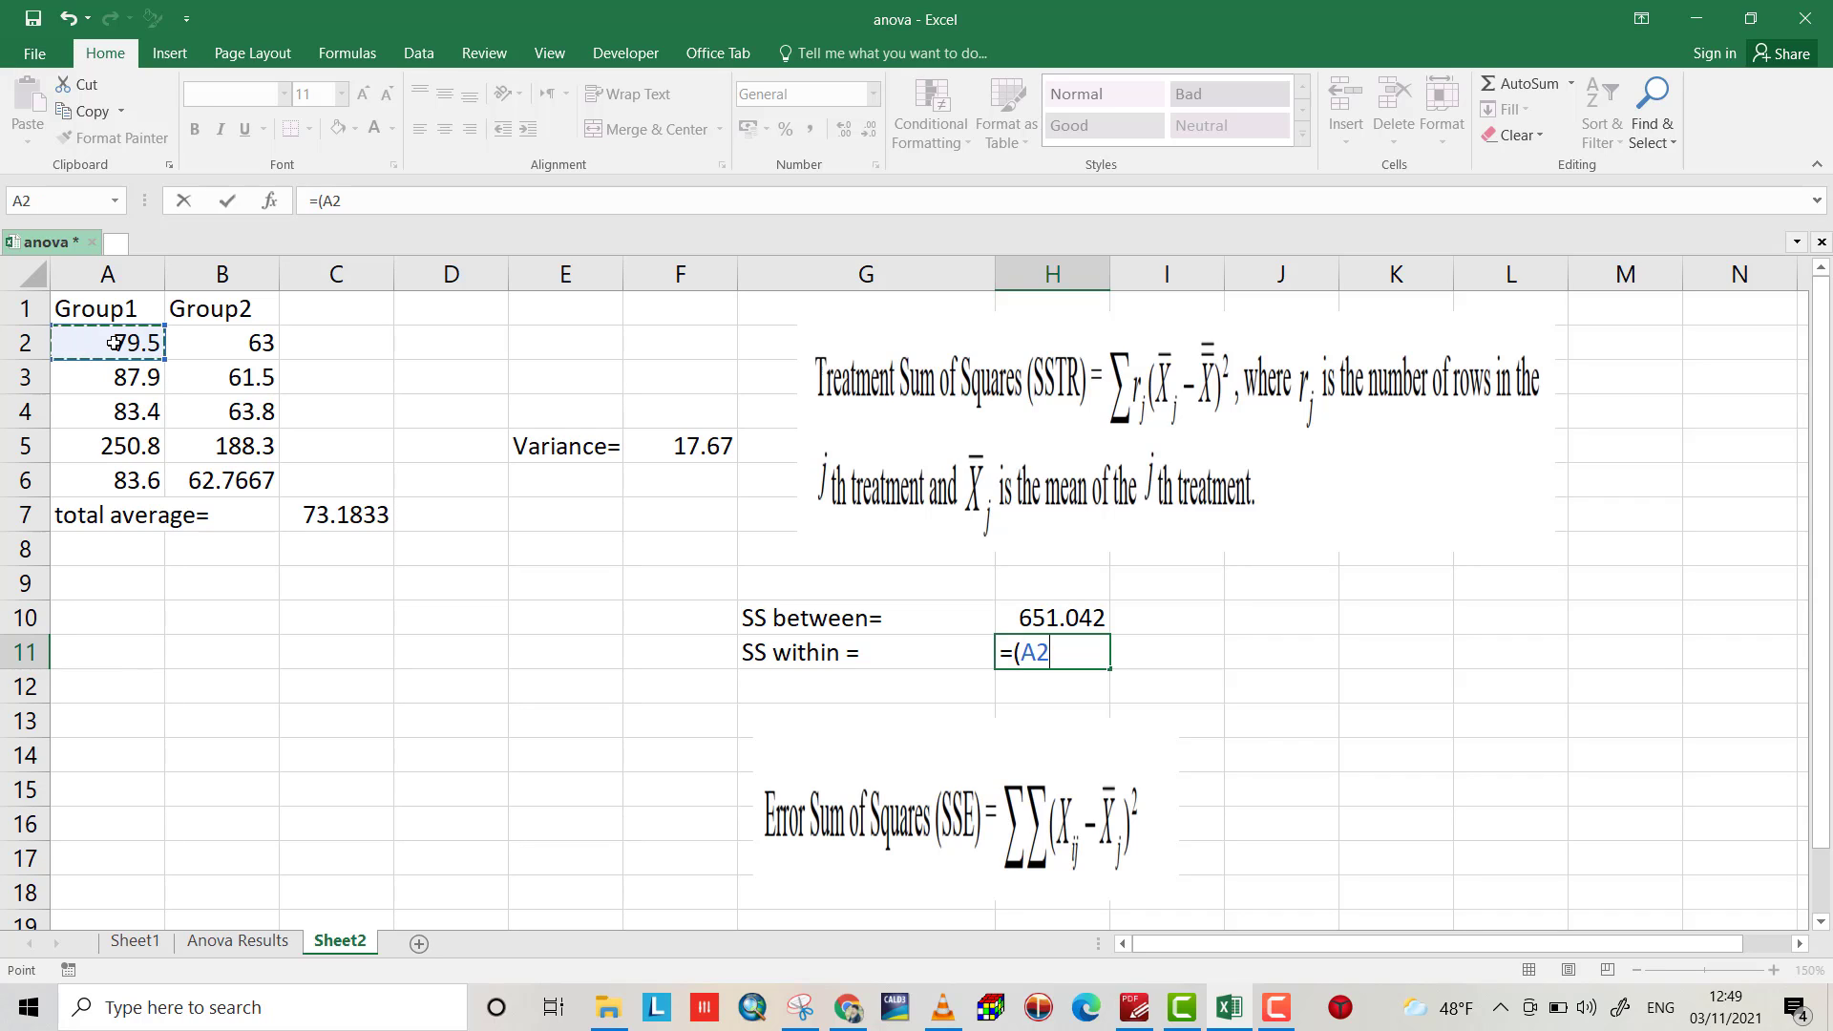
type("-")
left_click(135, 481)
type(")")
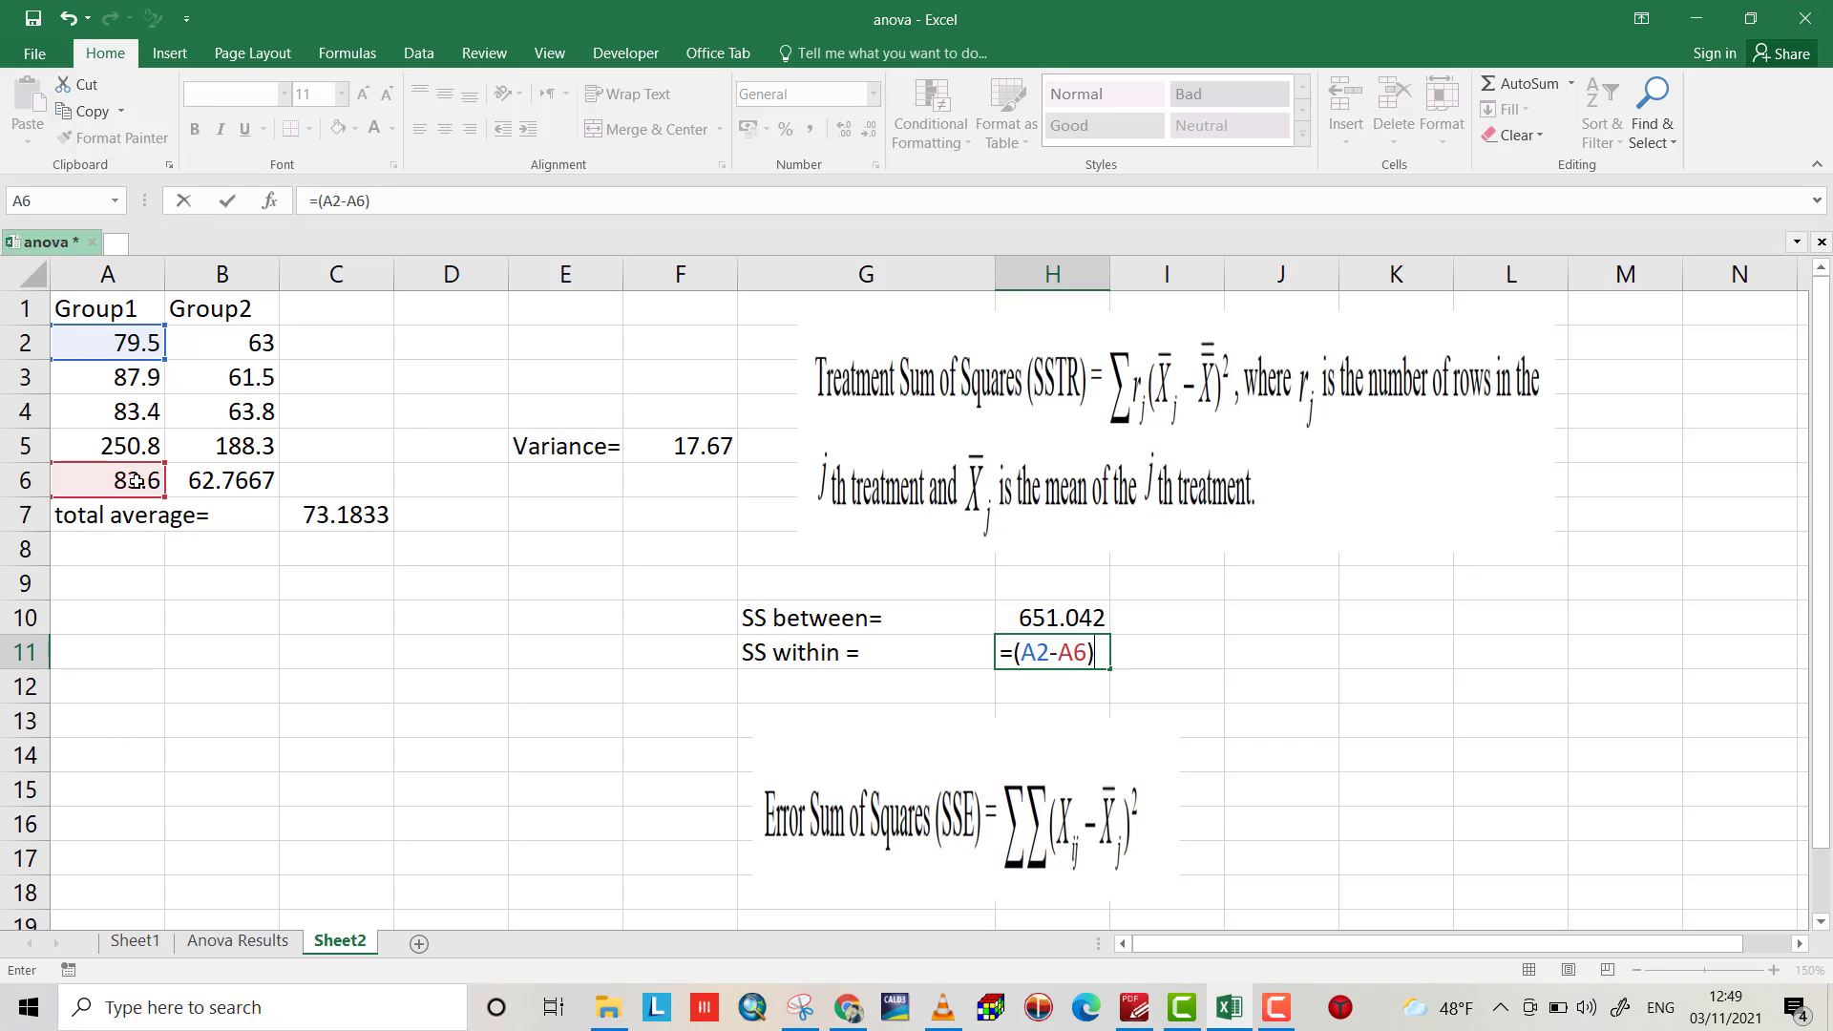
type("^2+")
Step: Extend the H11 formula with the remaining Group1 terms, (A3-A6)^2+(A4-A6)^2+
left_click(120, 379)
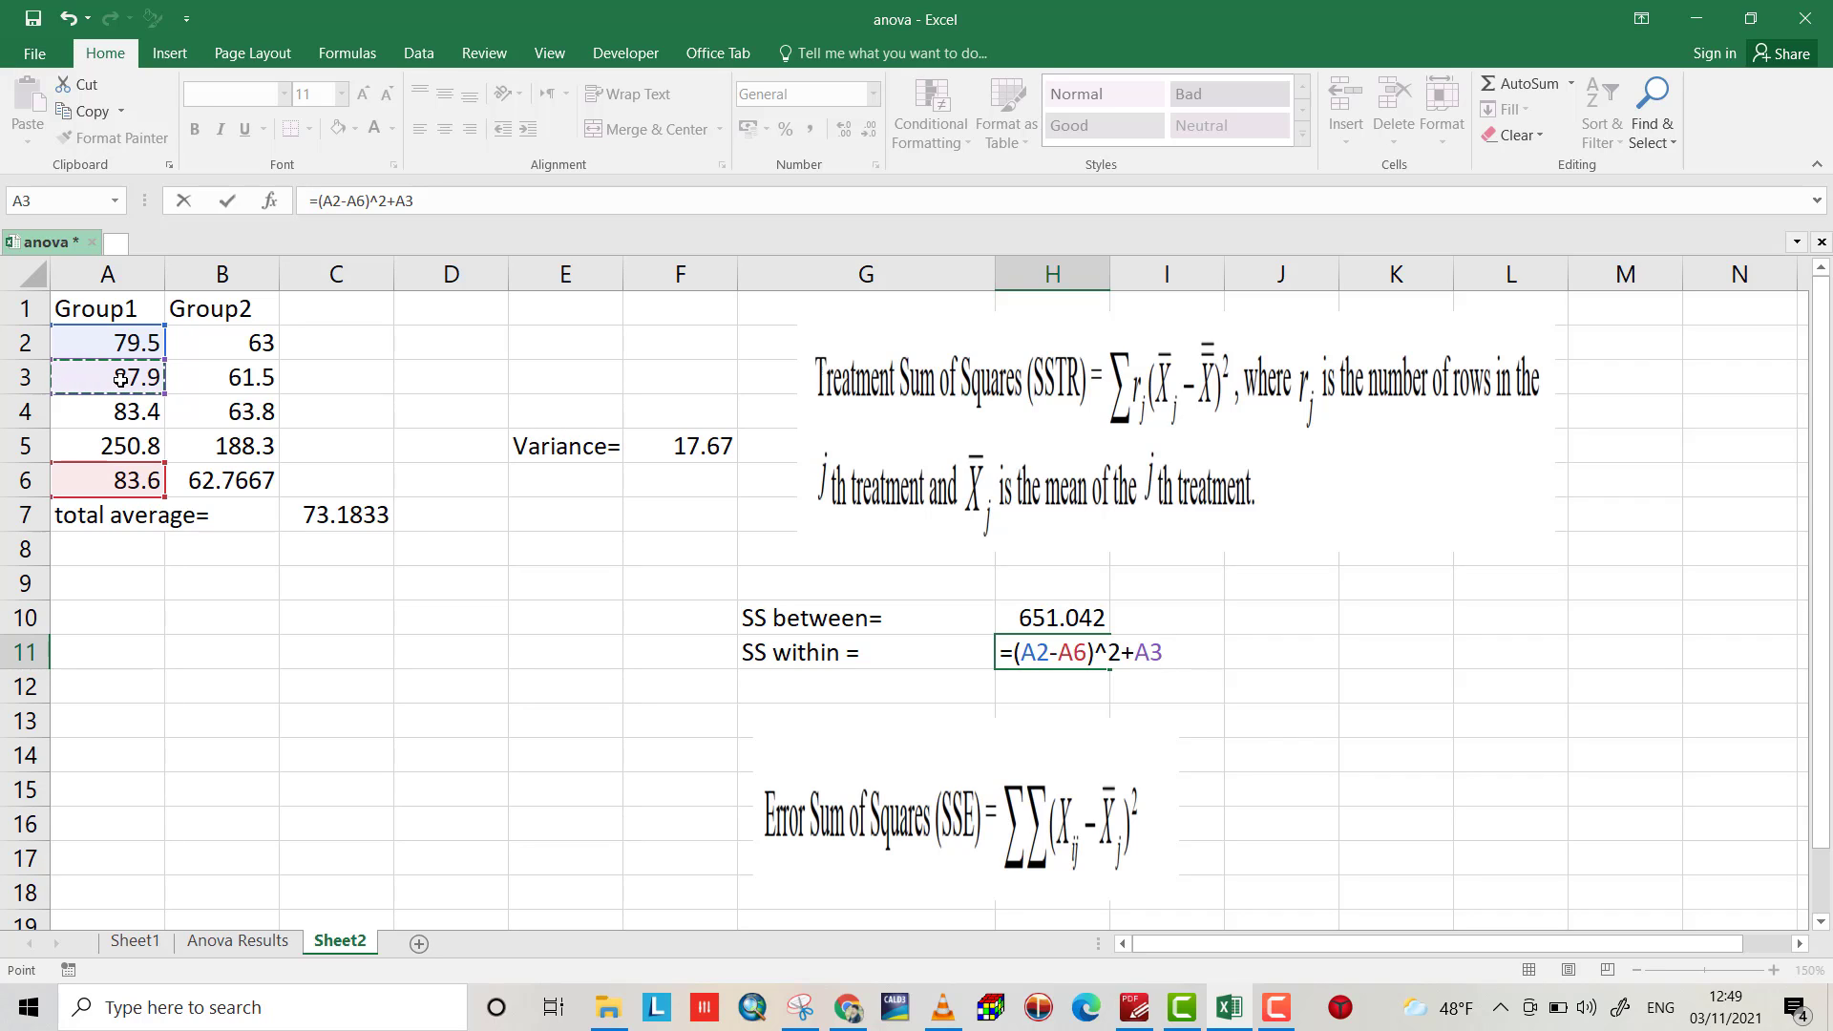
left_click(1140, 656)
type("(")
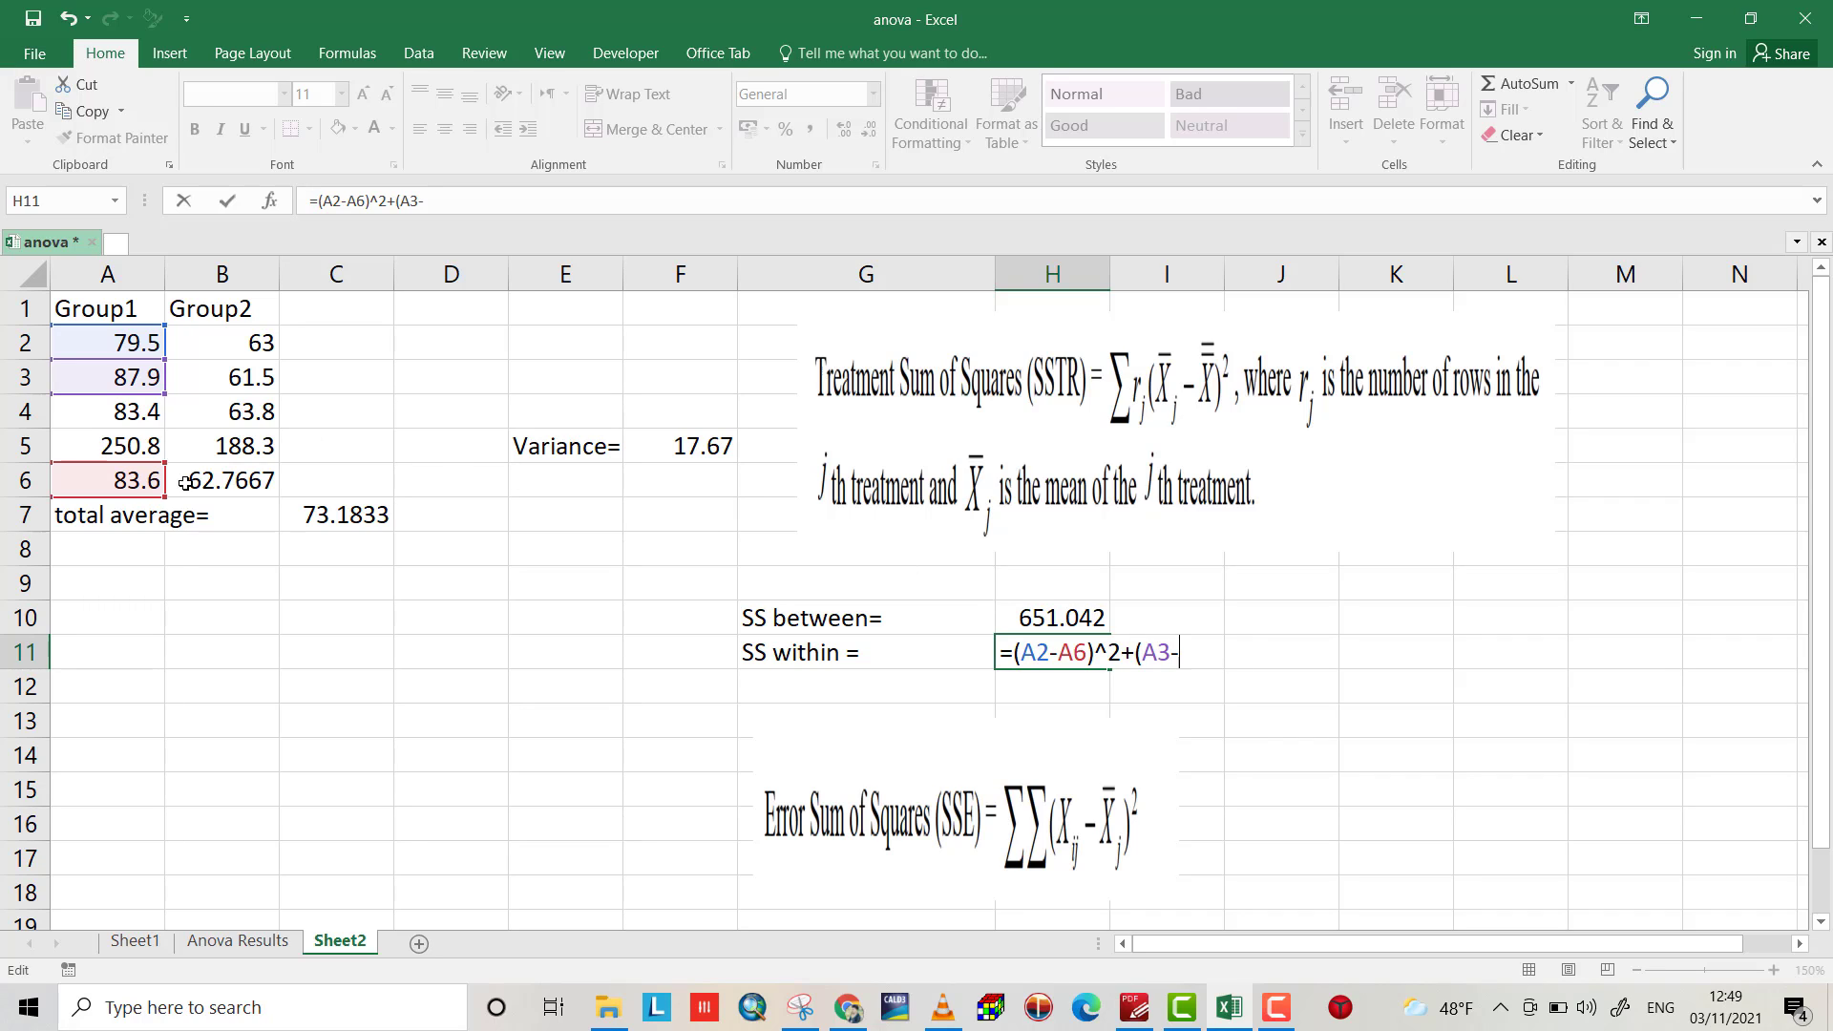
left_click(130, 485)
type(")^2")
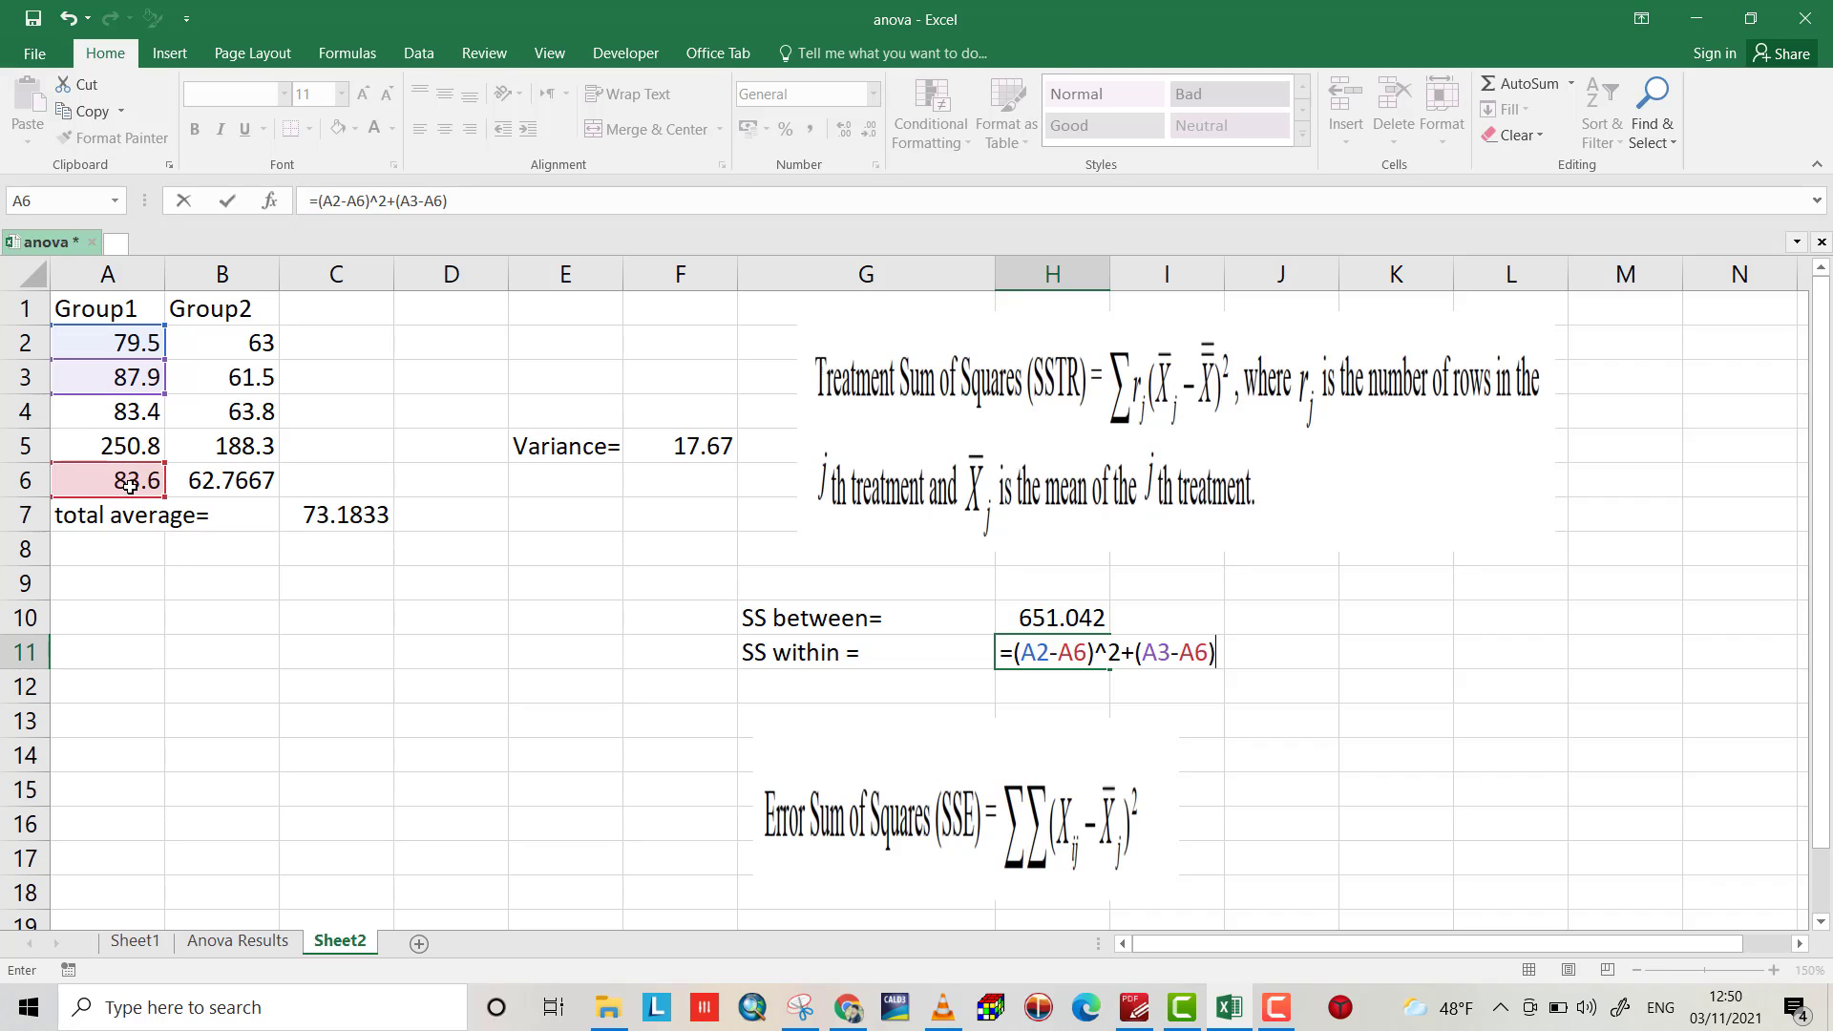
type("+(")
left_click(124, 408)
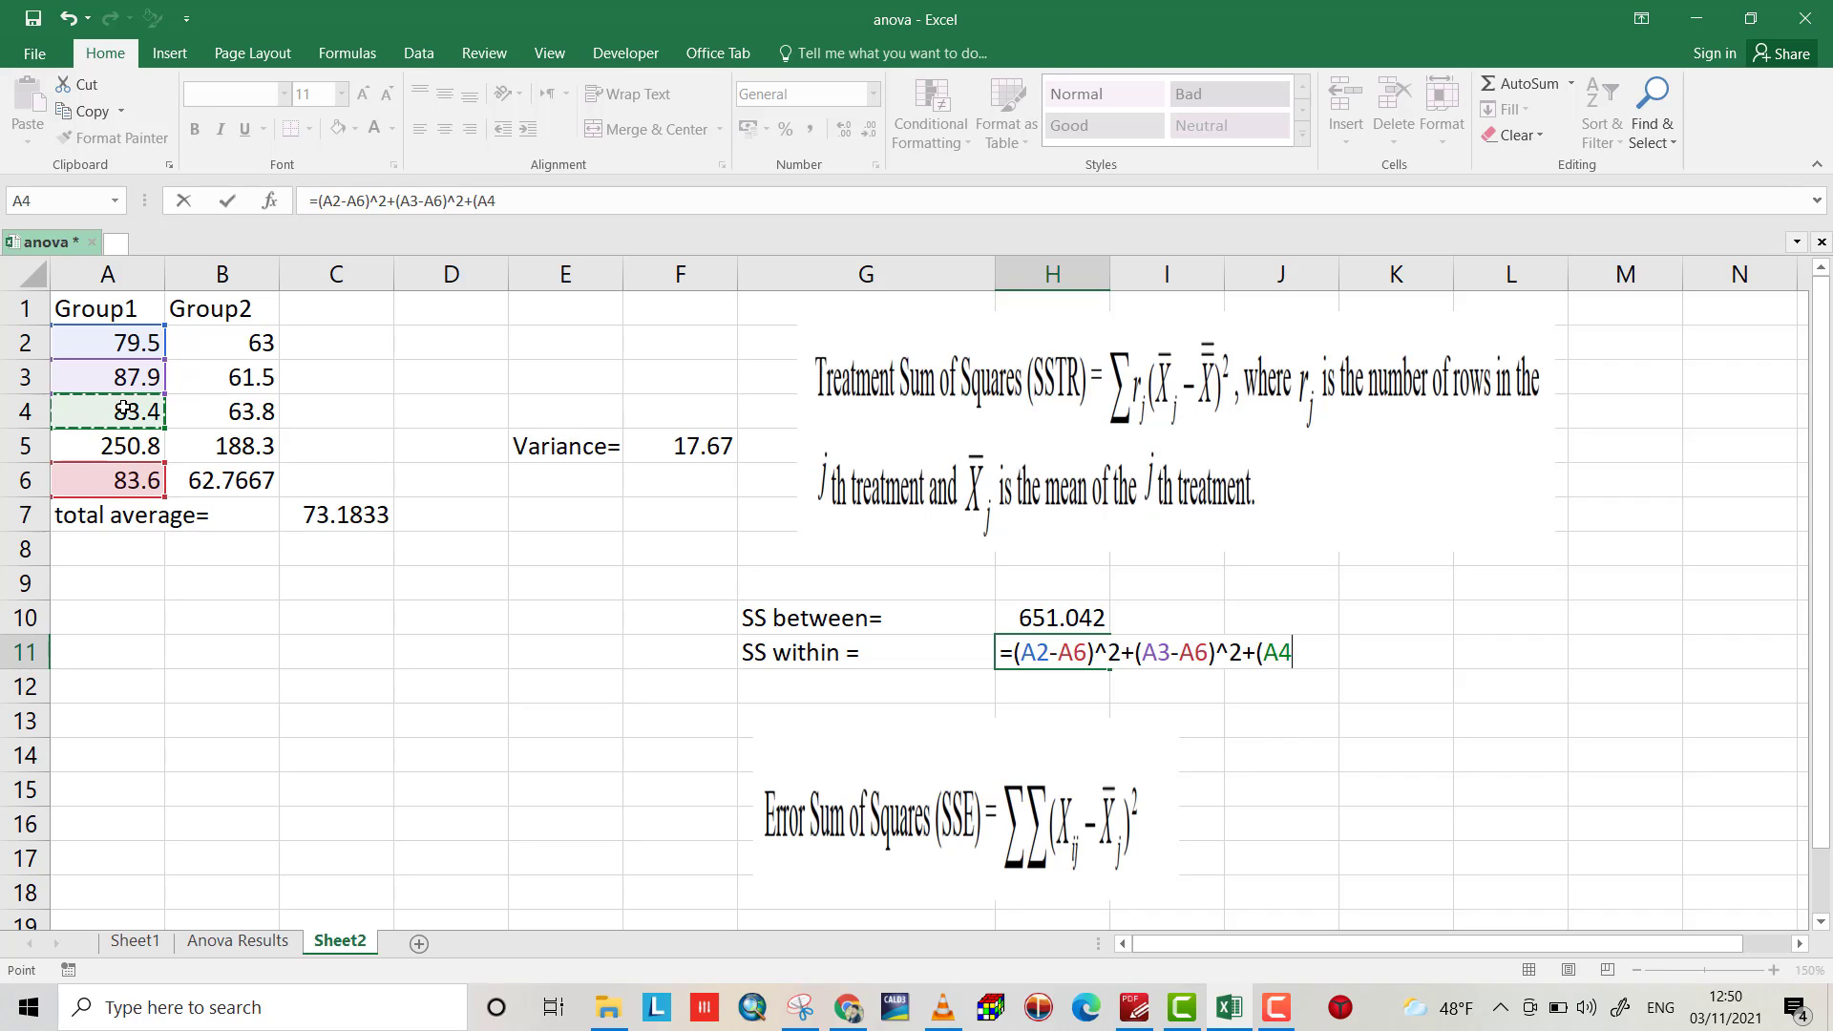
type("-")
left_click(130, 480)
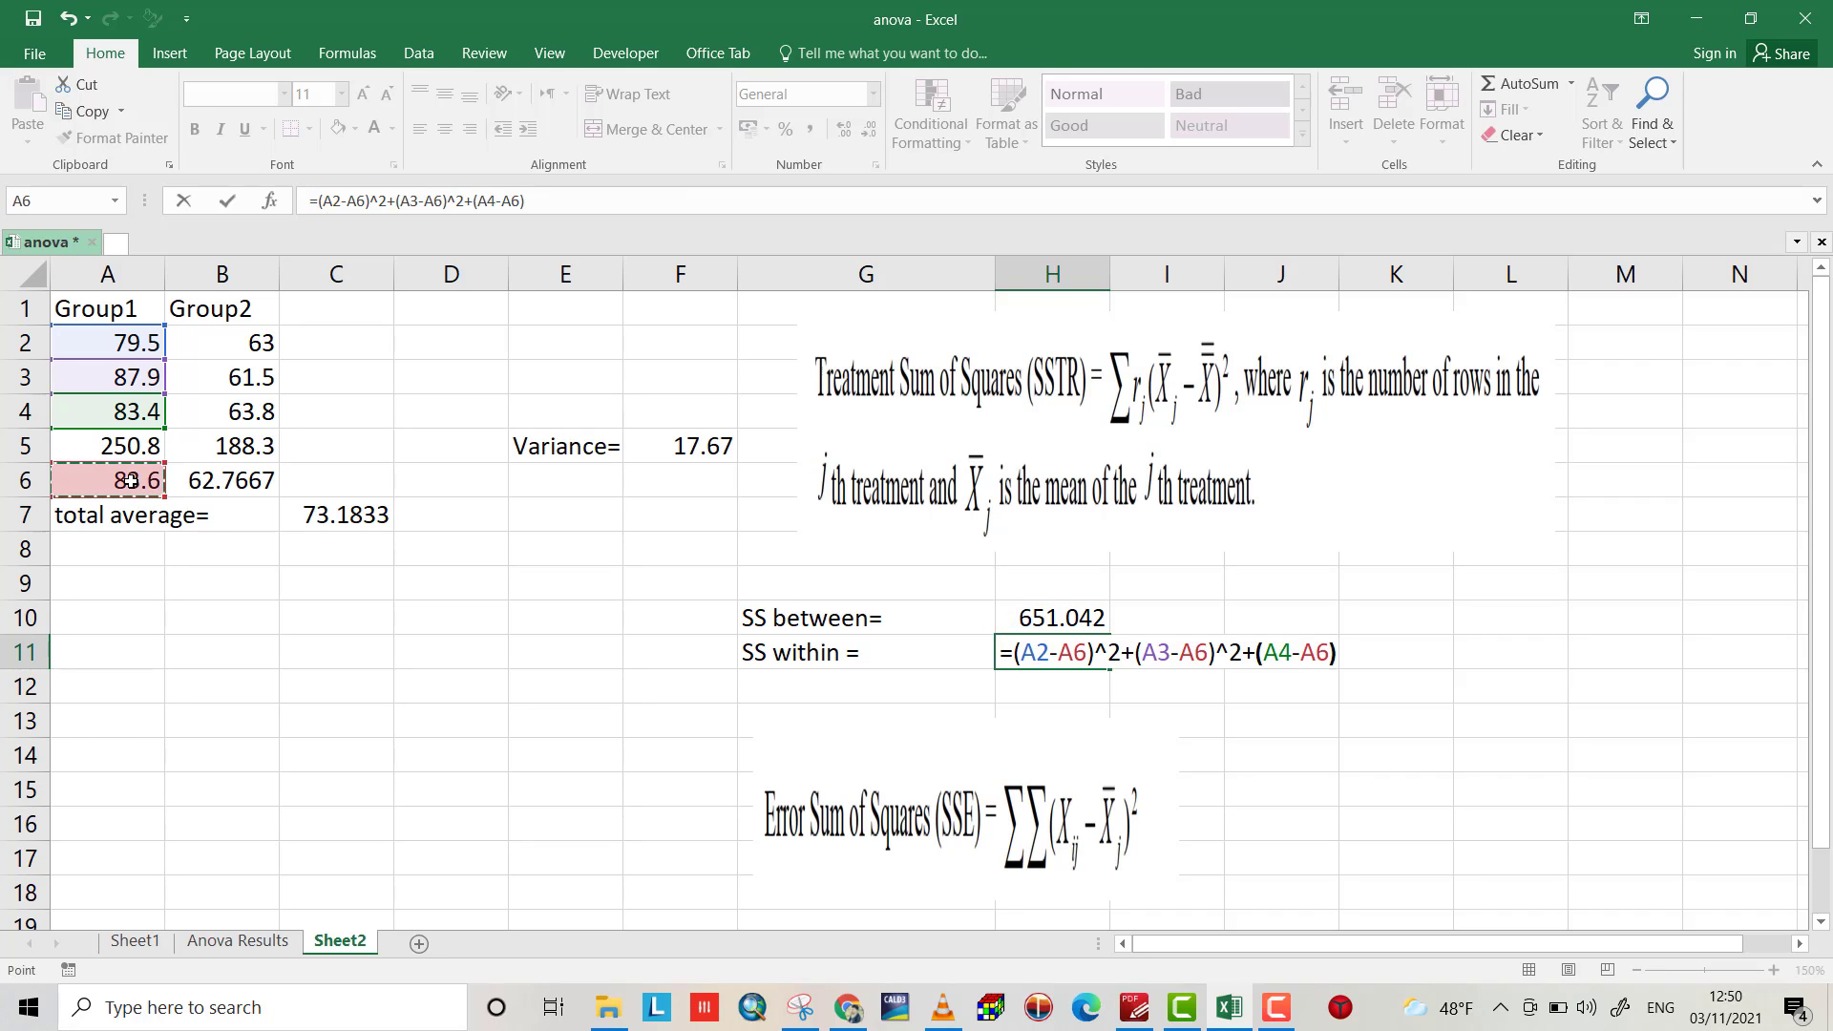
type(")^2+(")
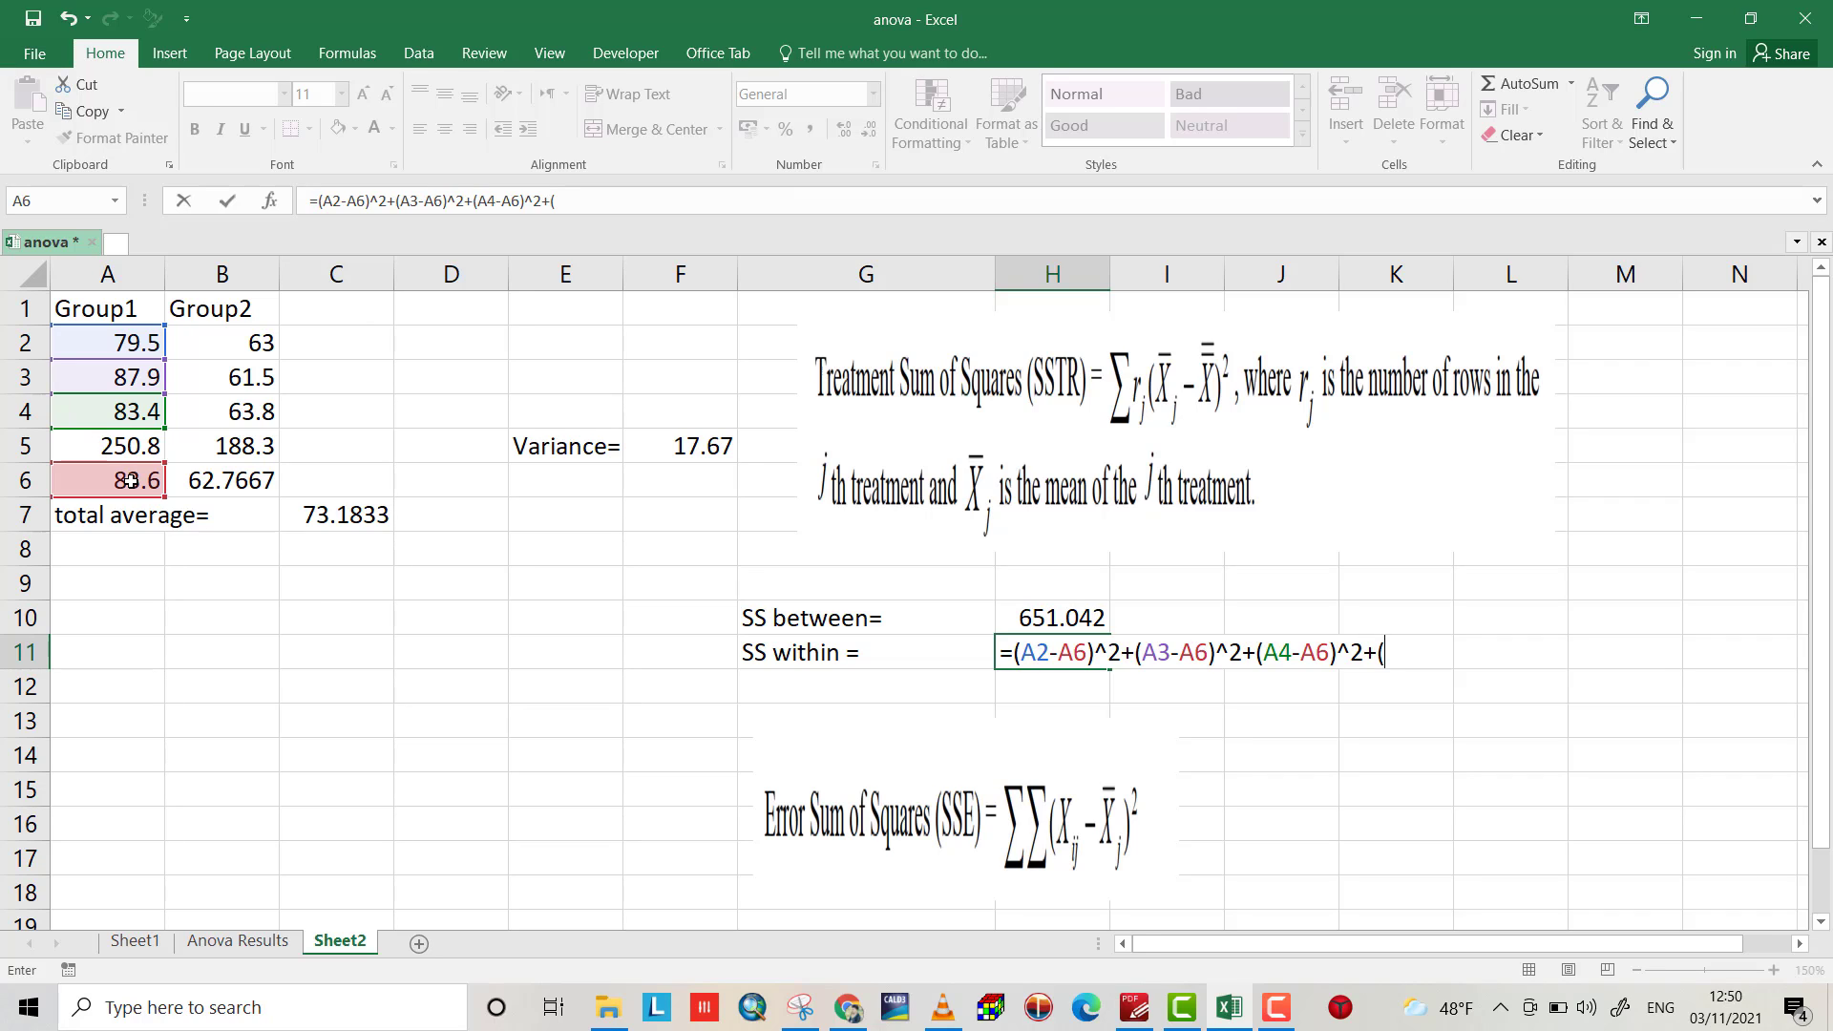
Step: Add the first two Group2 terms to the H11 formula, (B2-B6)^2+(B3-B6)^2+
left_click(243, 342)
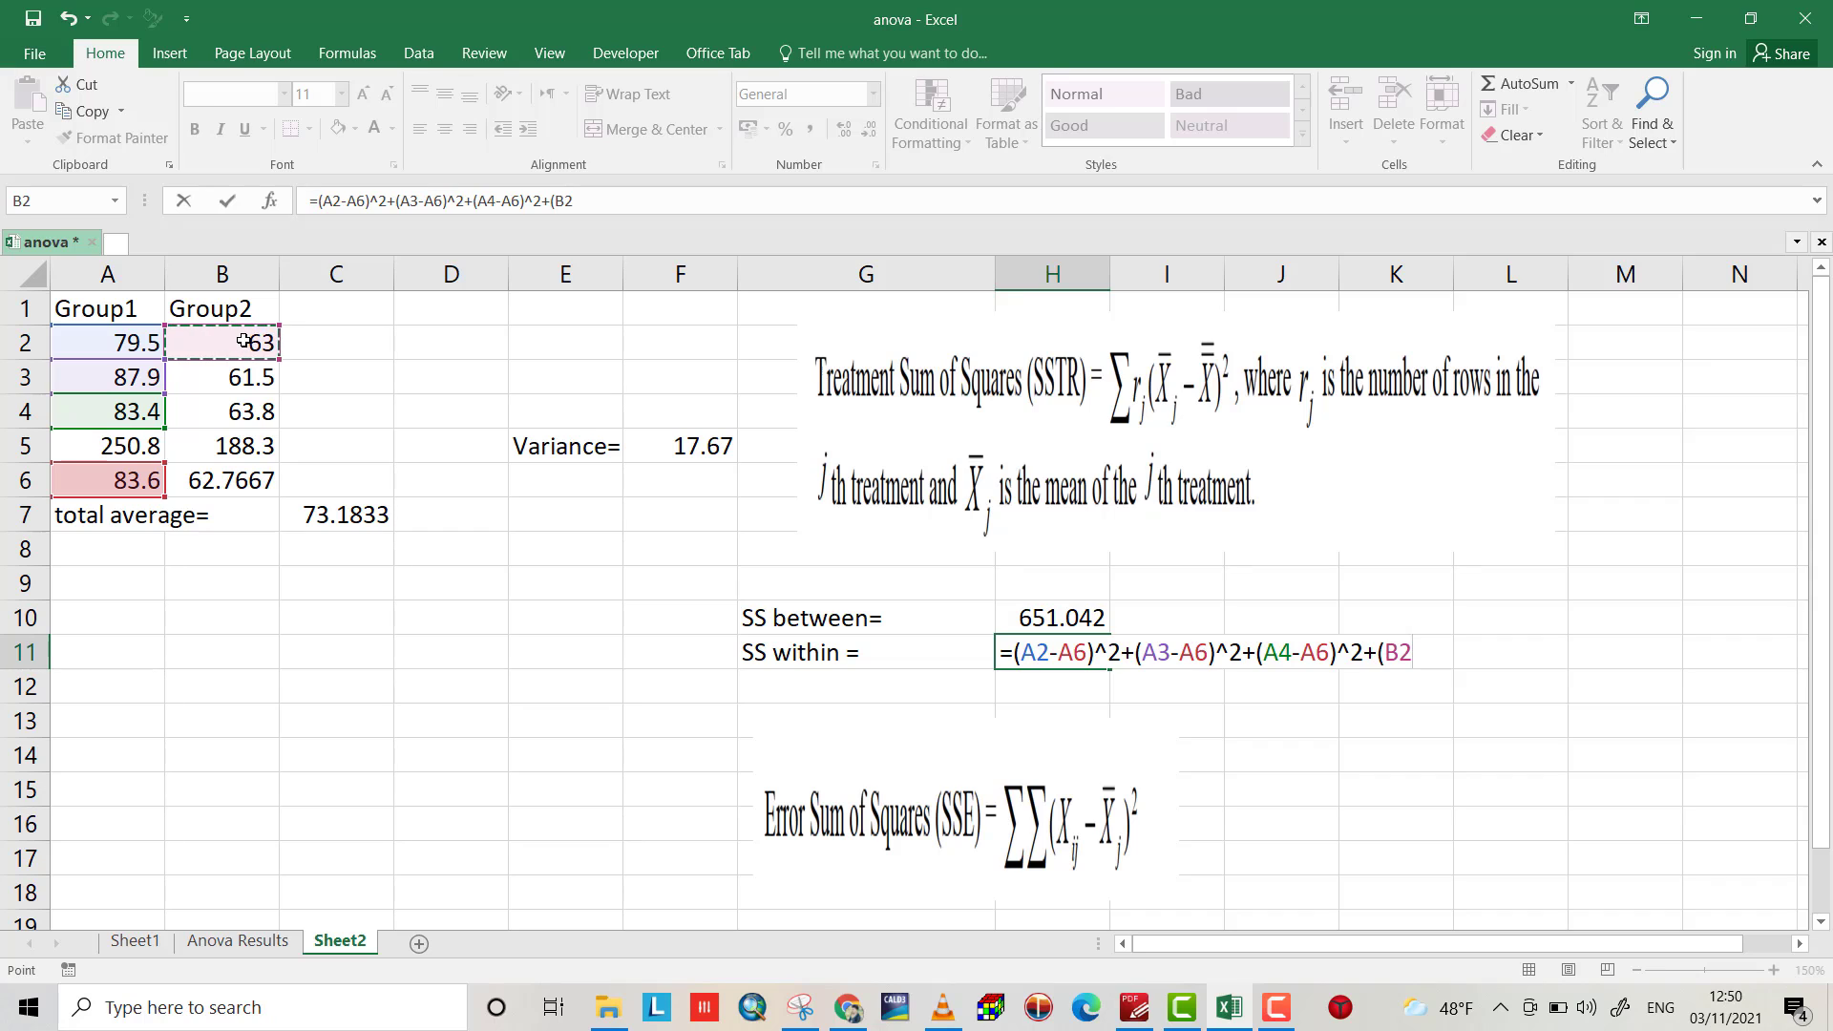
type("-")
left_click(222, 480)
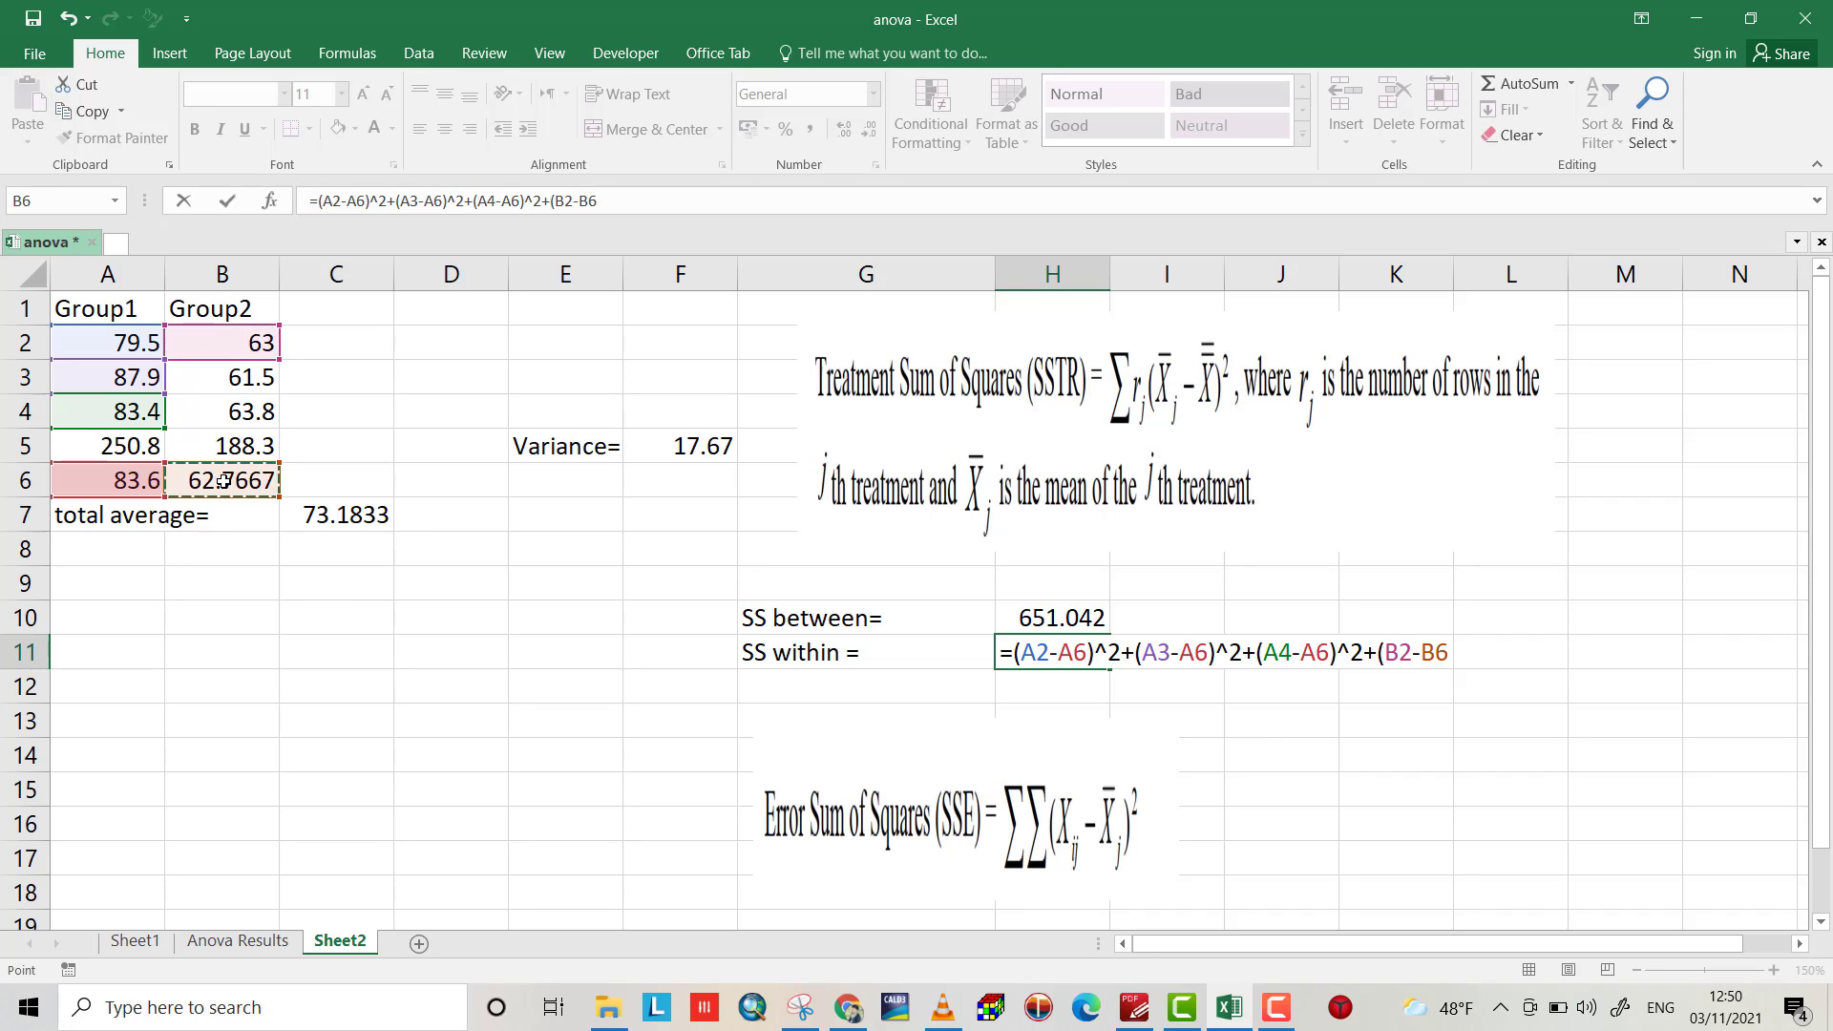
type(")^2+")
left_click(262, 377)
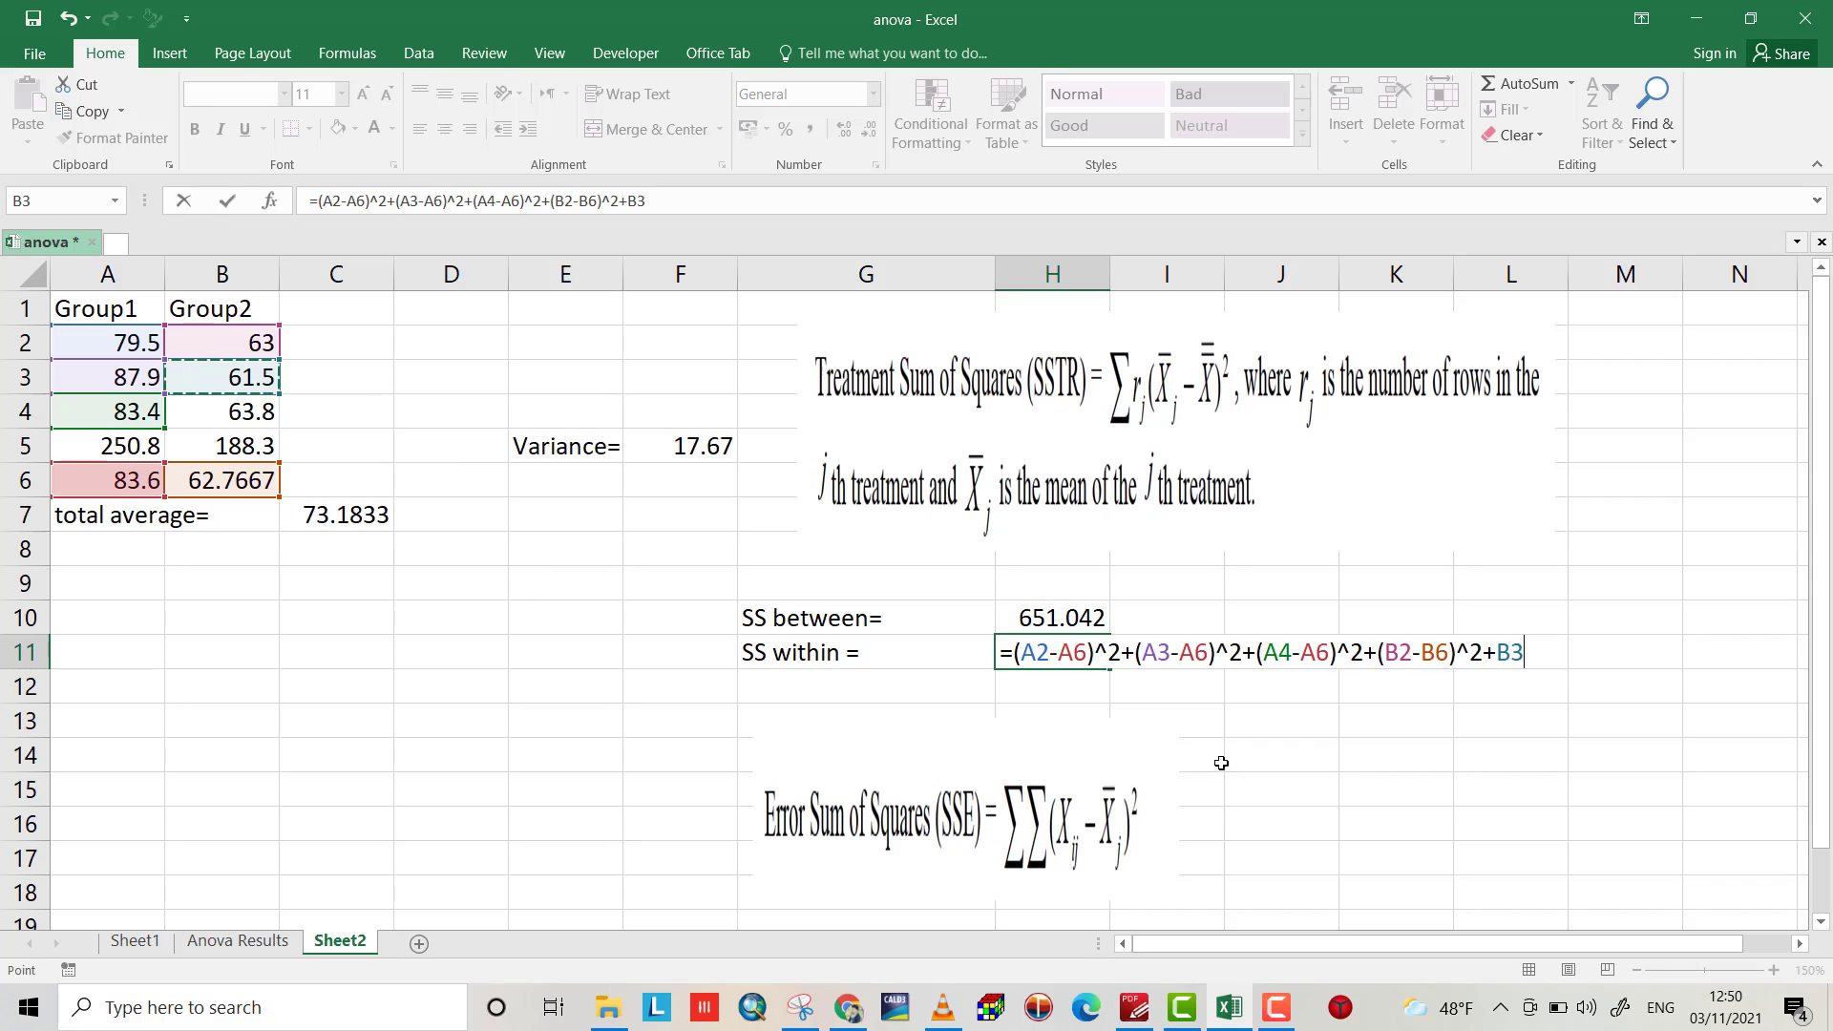
left_click(1498, 652)
type("(")
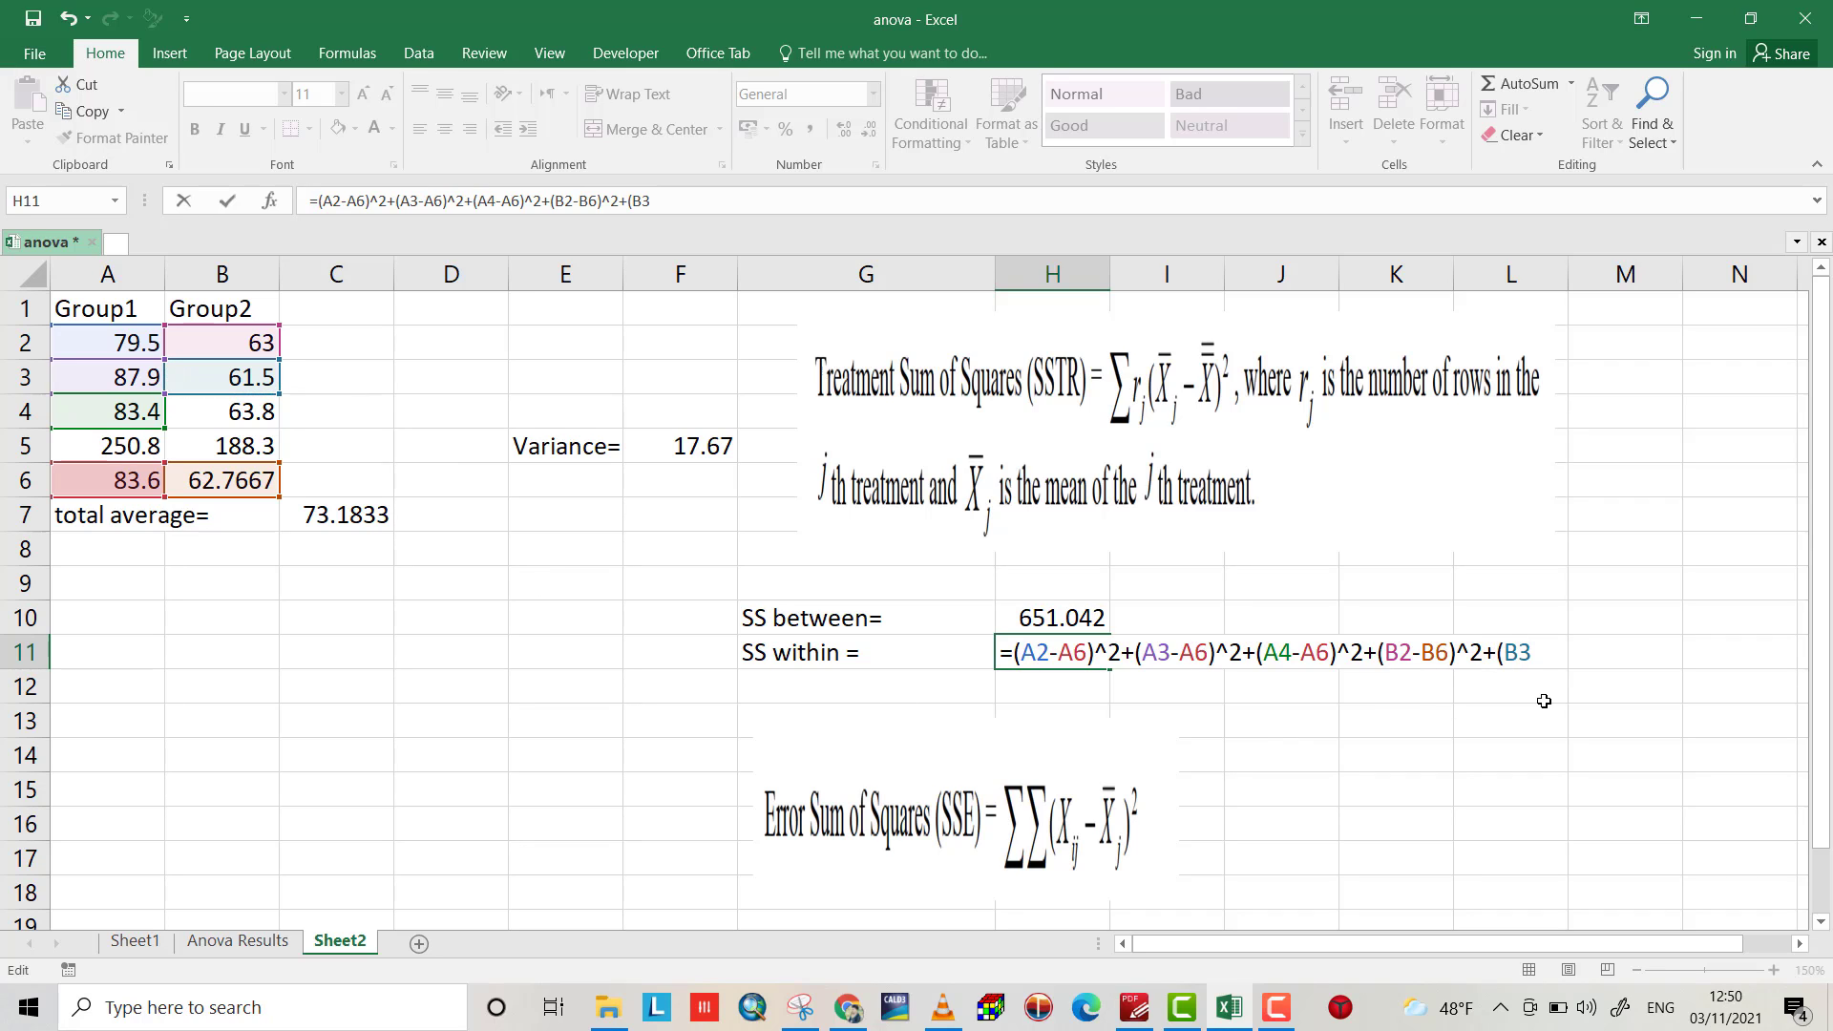
left_click(1534, 653)
left_click(238, 483)
type(")")
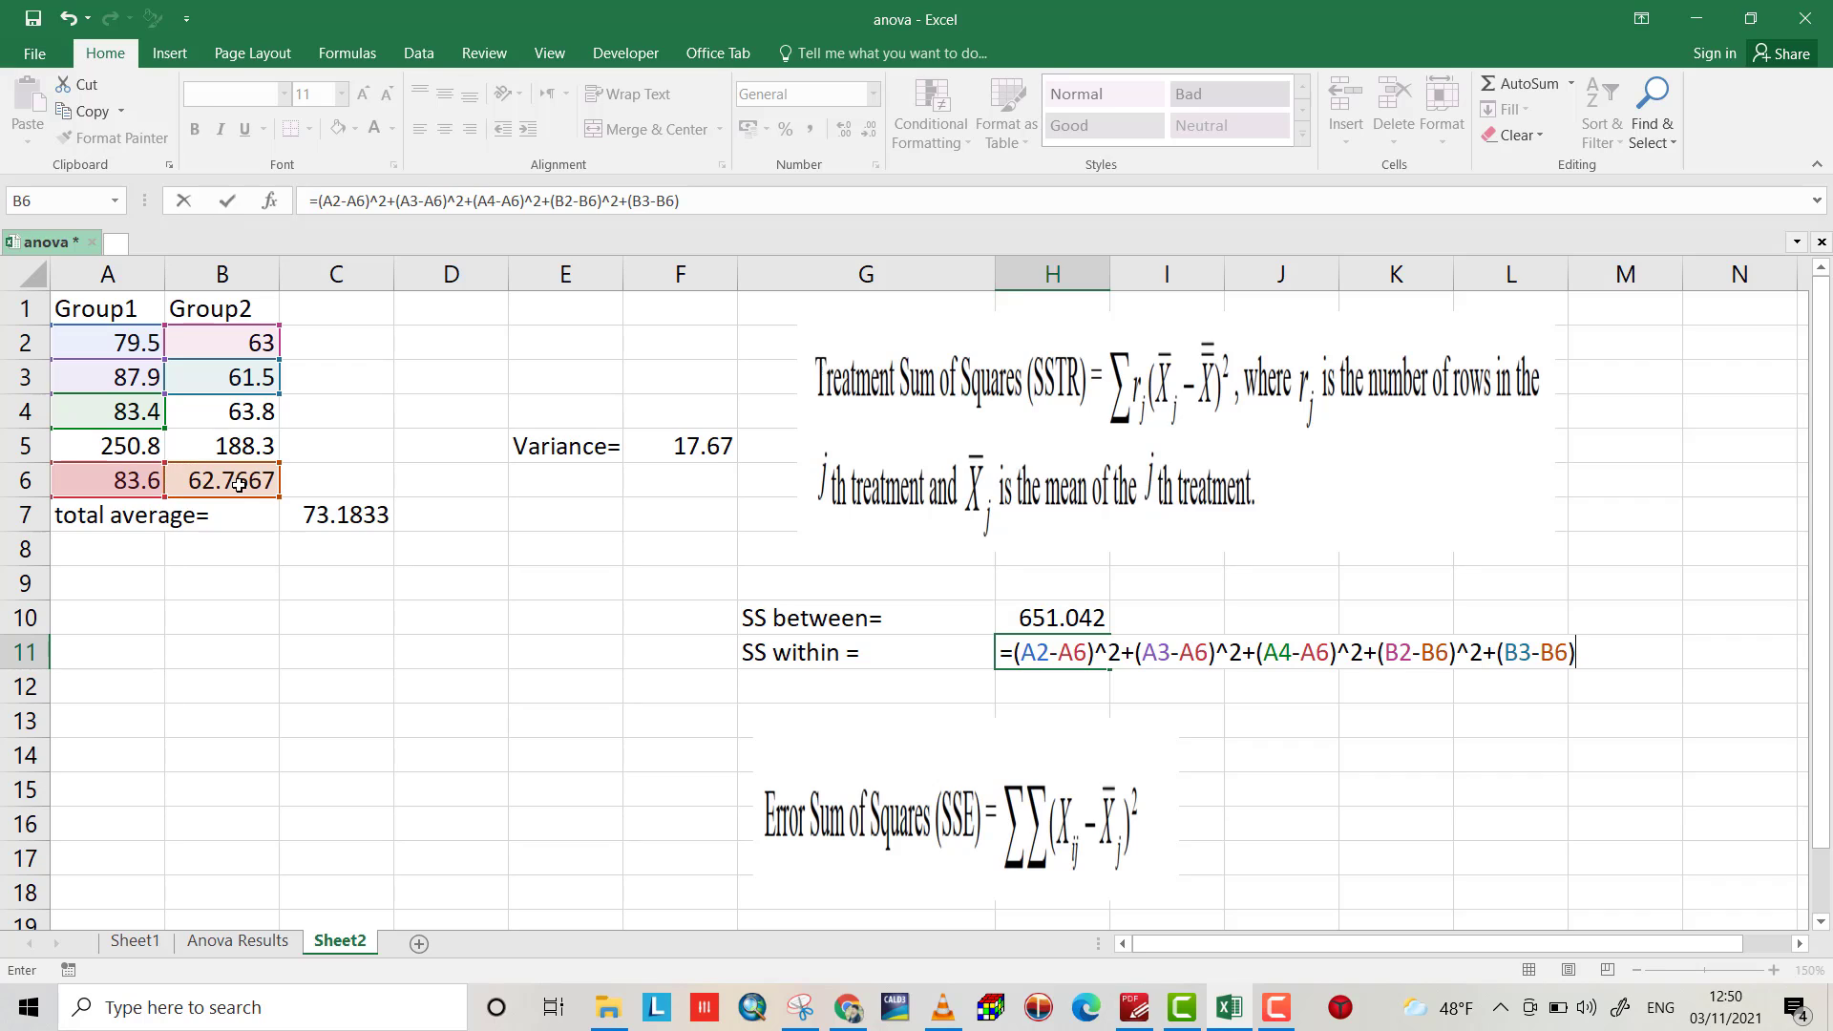
type("^2+")
Step: Complete the H11 formula with the last Group2 term, (B4-B6)^2, and enter it
left_click(230, 412)
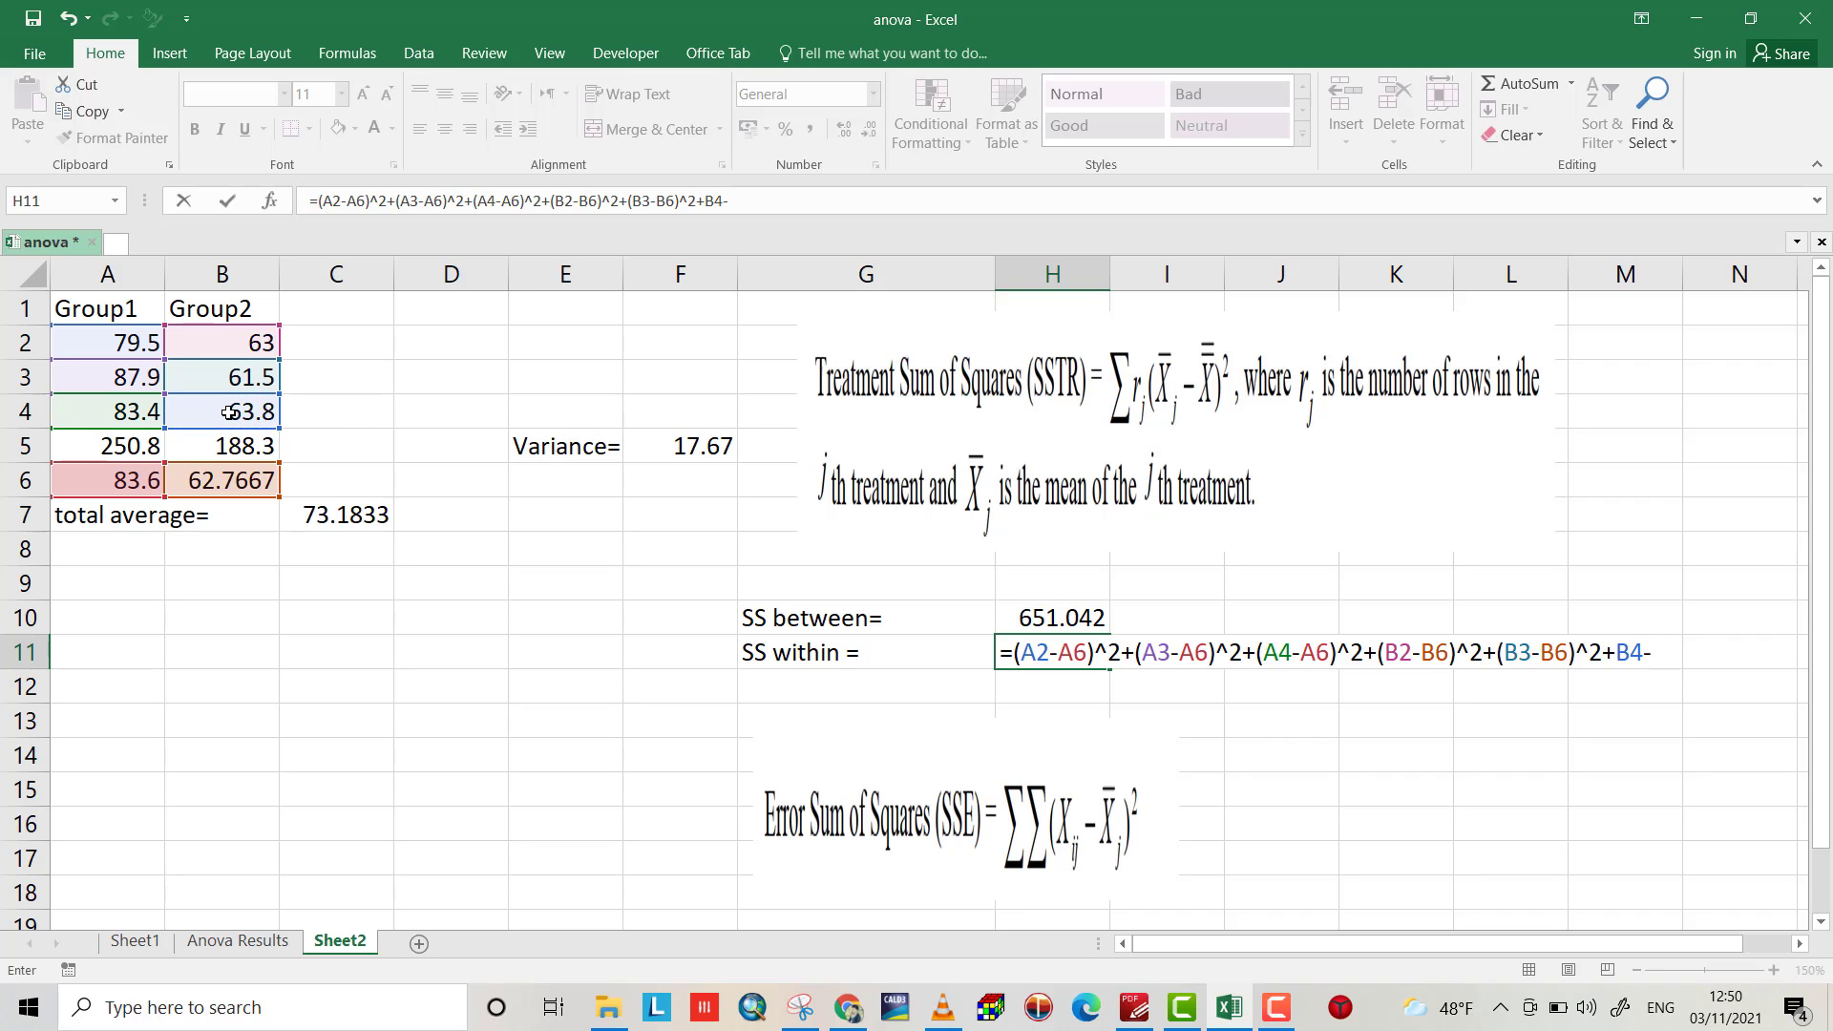
left_click(219, 482)
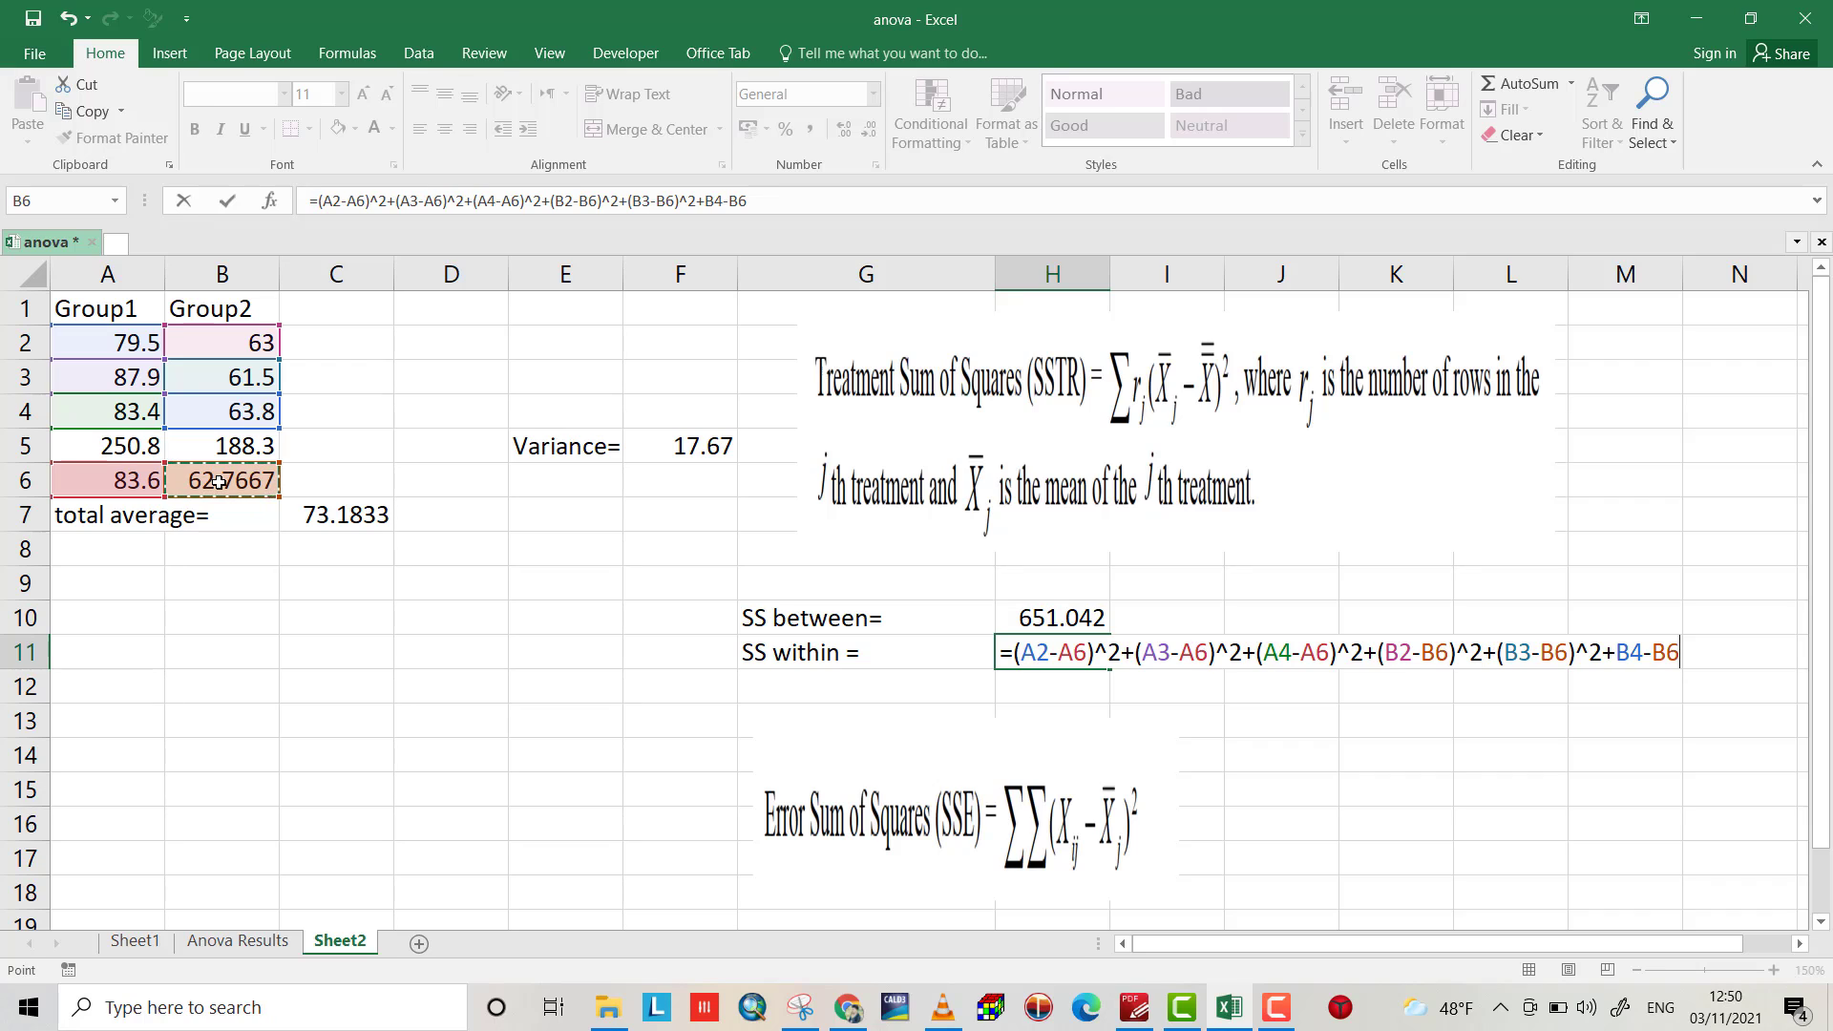
type(")^2")
left_click(1615, 659)
type("(")
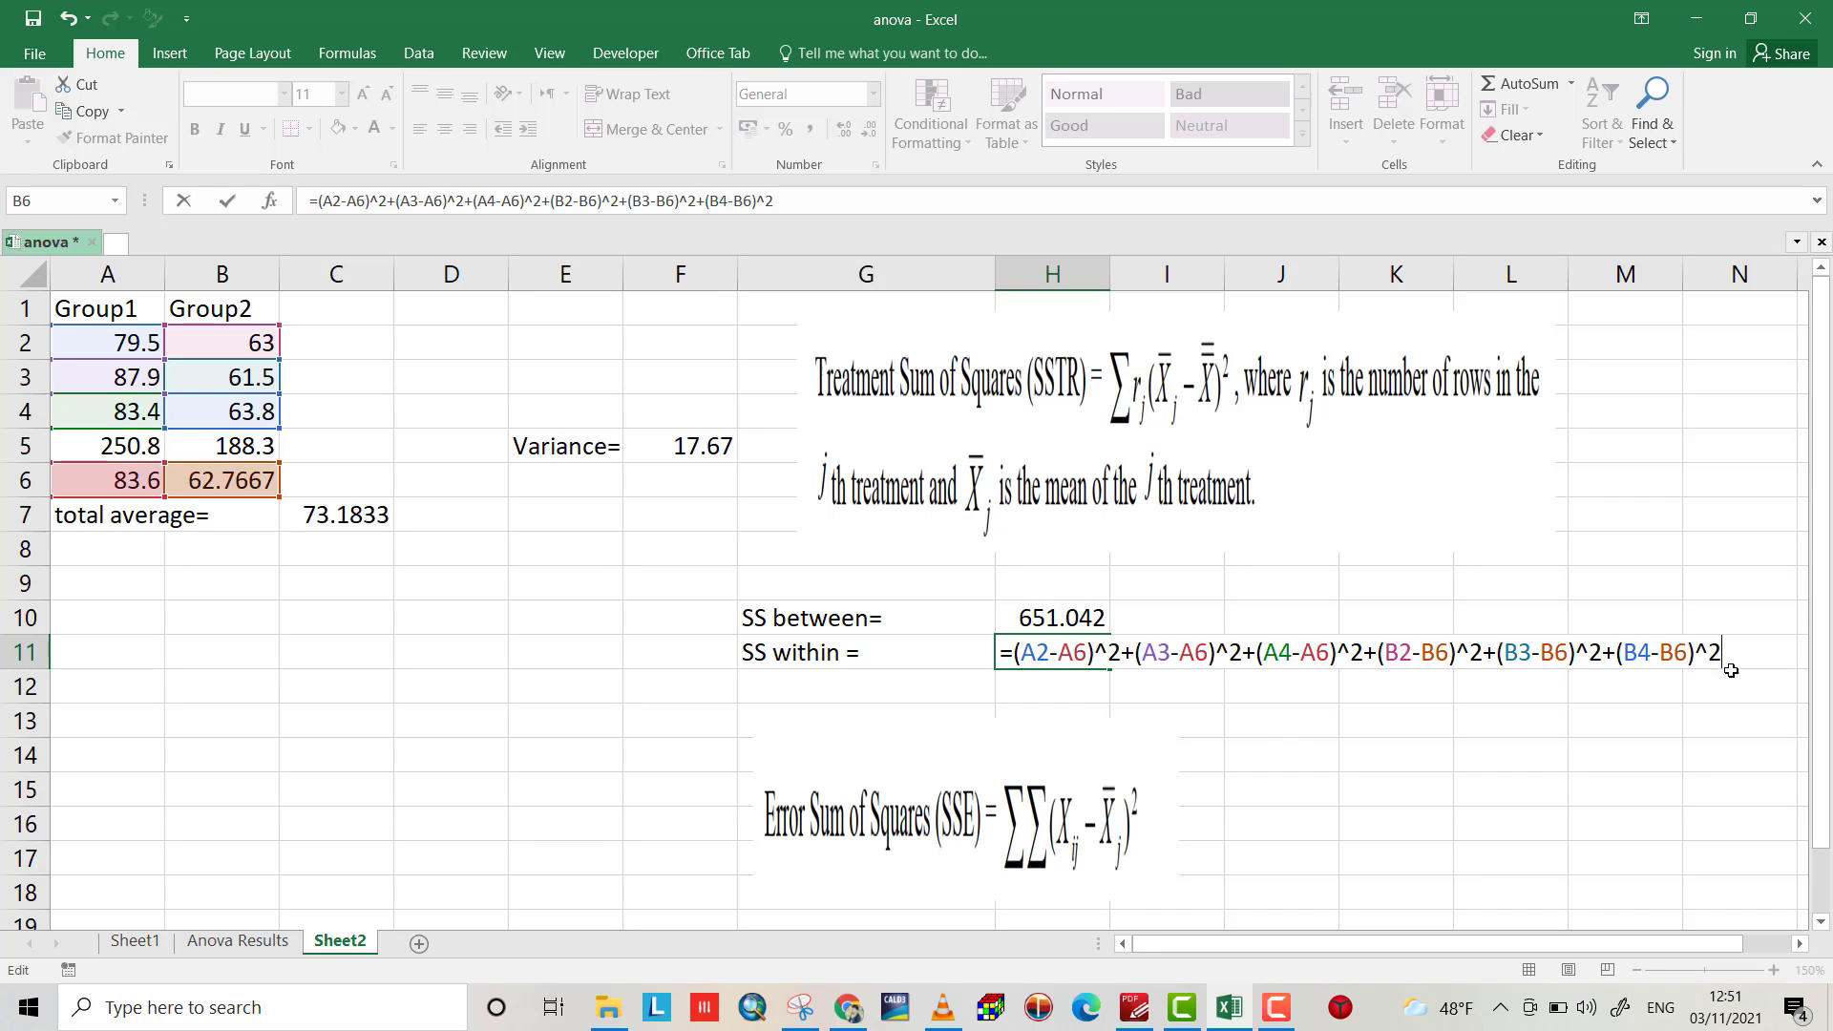
key("Return")
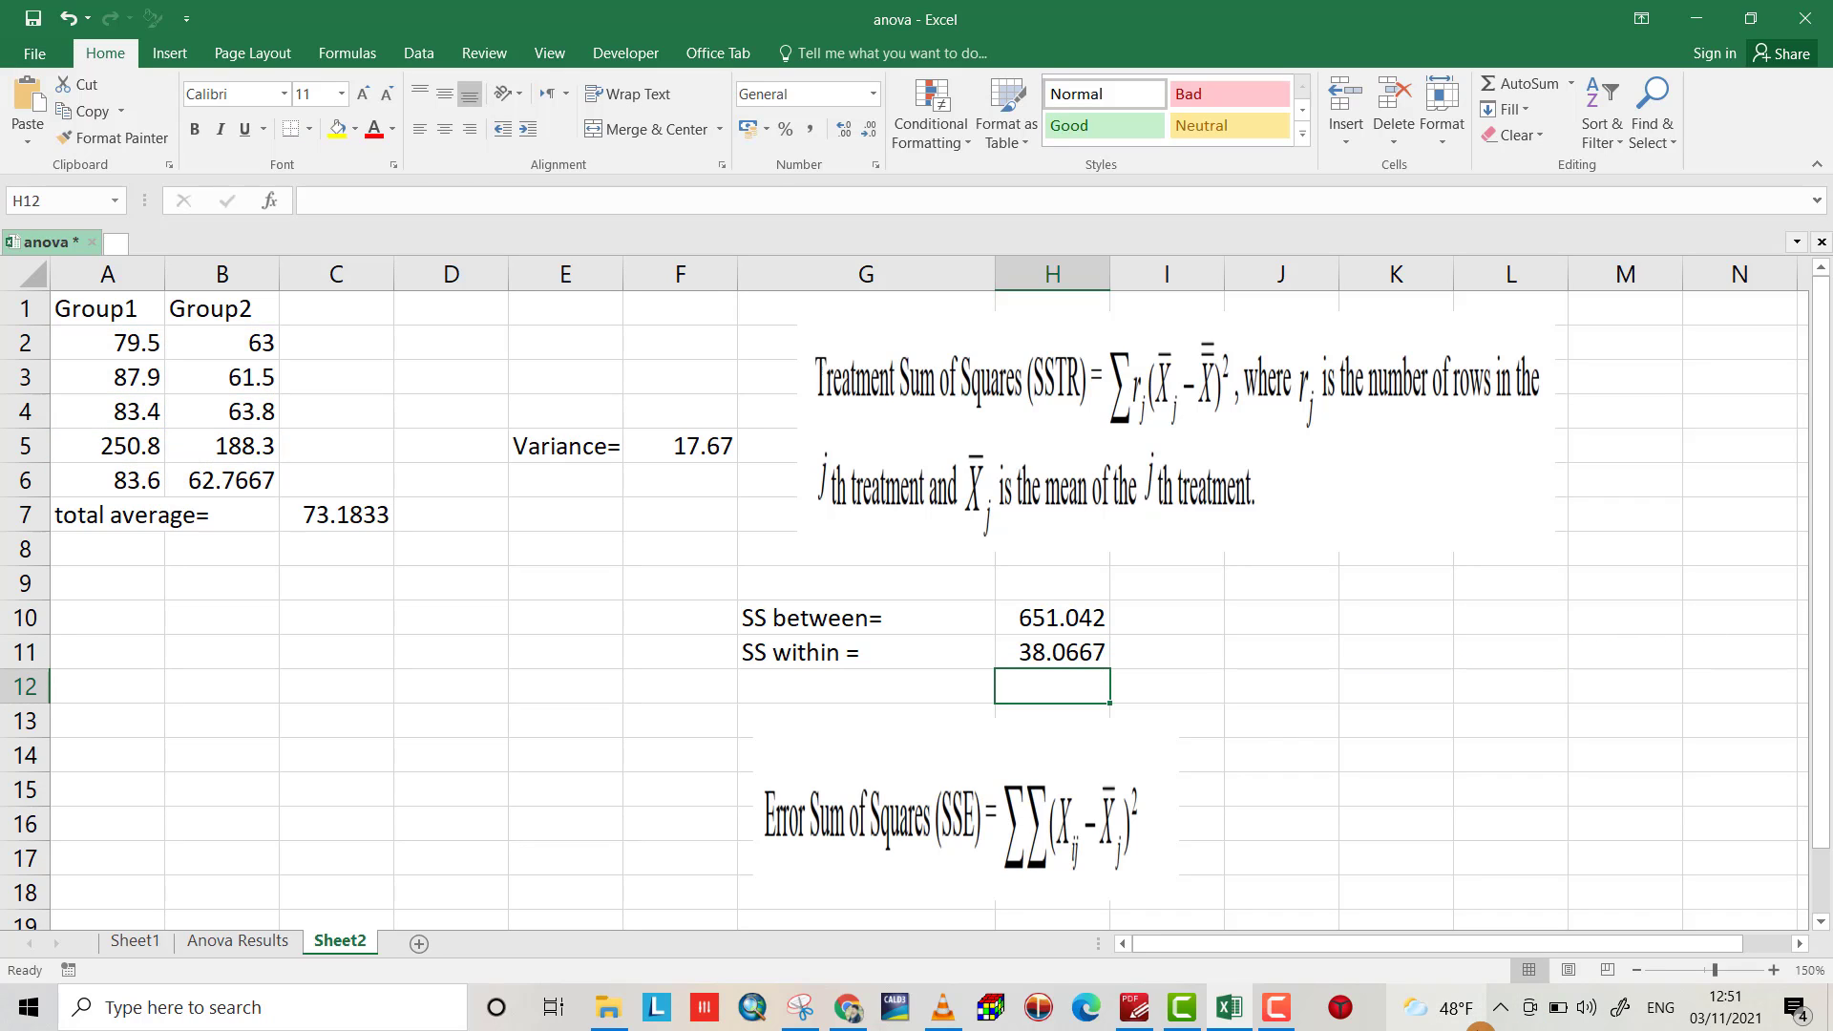
Step: Calculate the critical F value in I11 of the Anova Results sheet with =F.INV.RT(0.05,C11,C12)
left_click(239, 945)
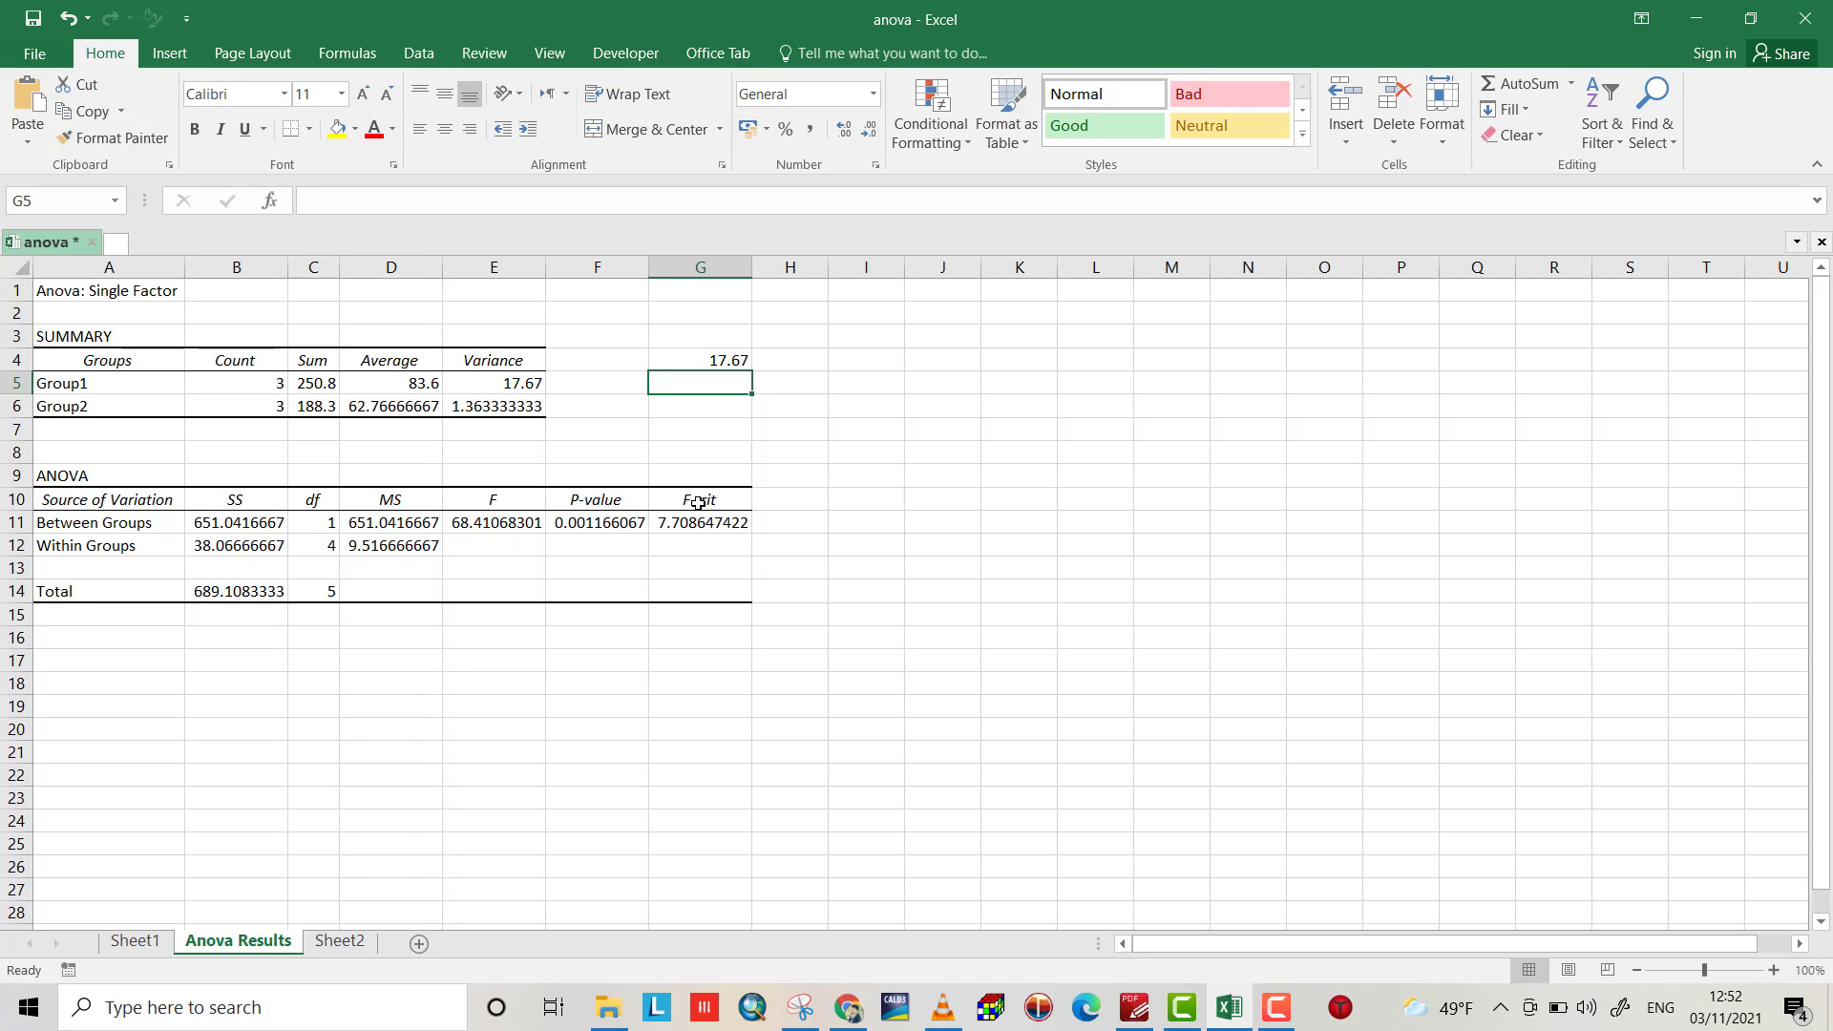
left_click(859, 526)
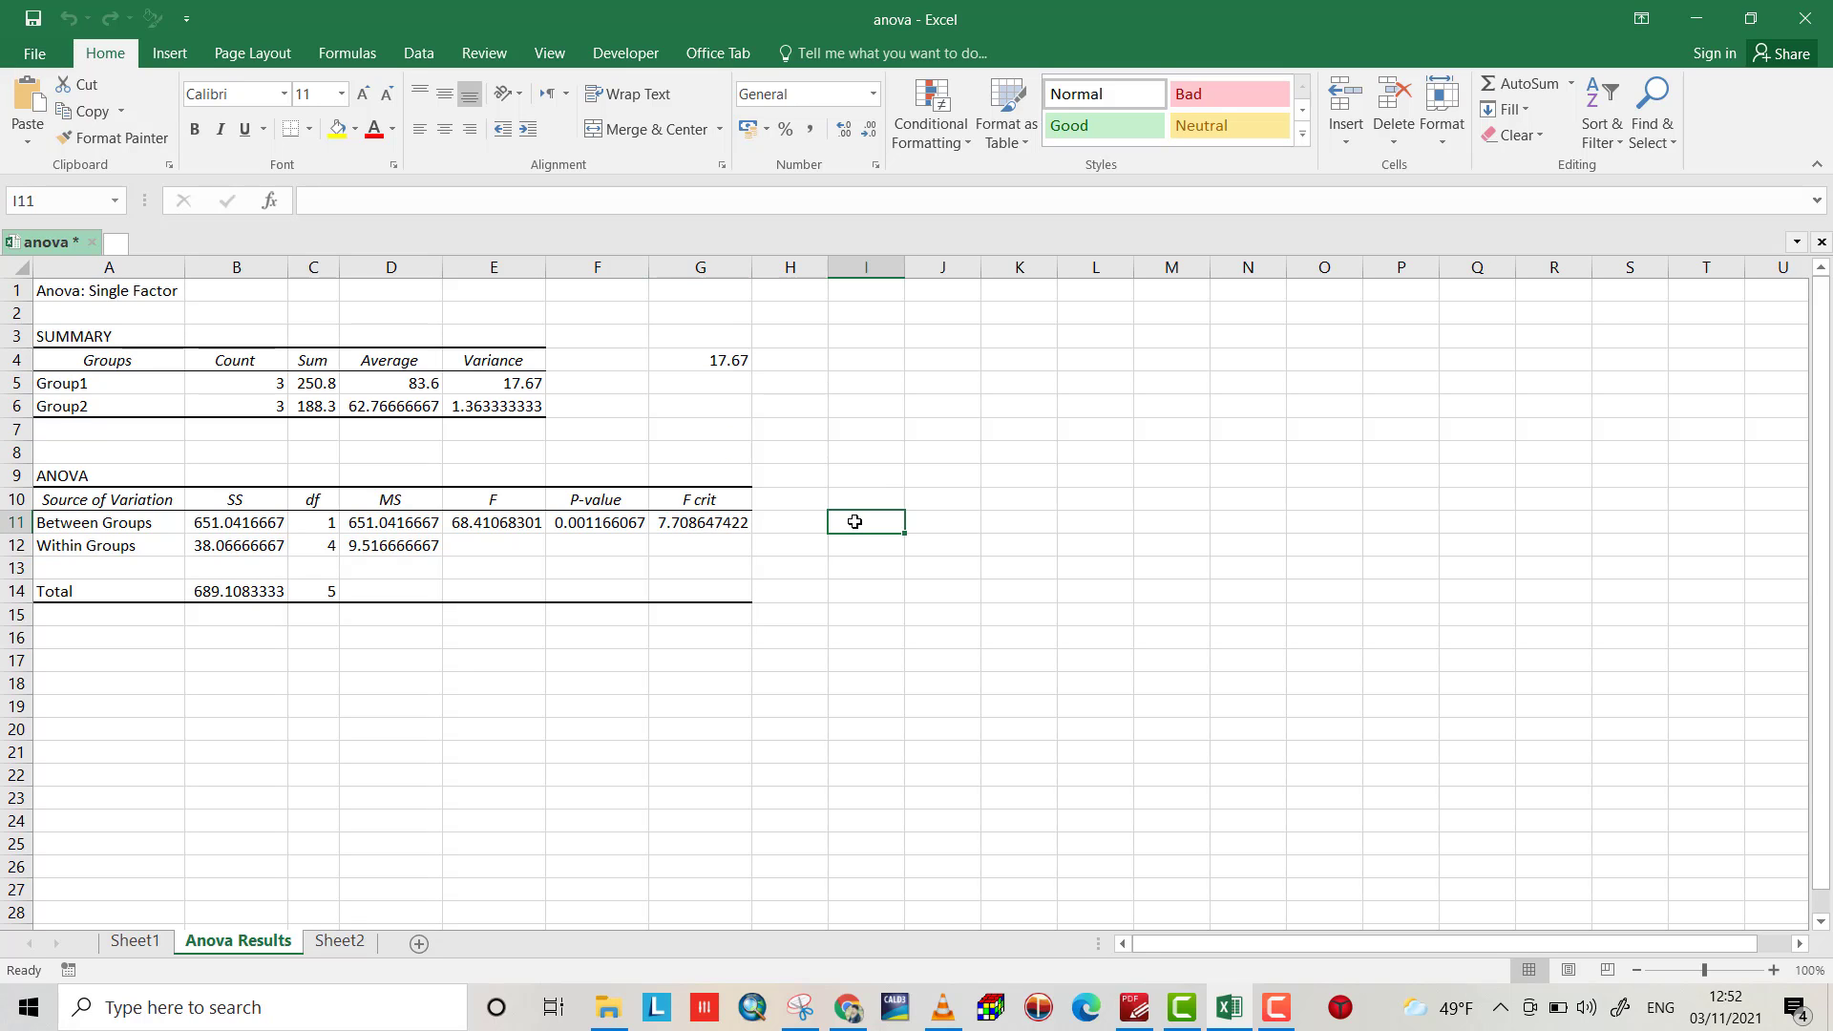
type("=F")
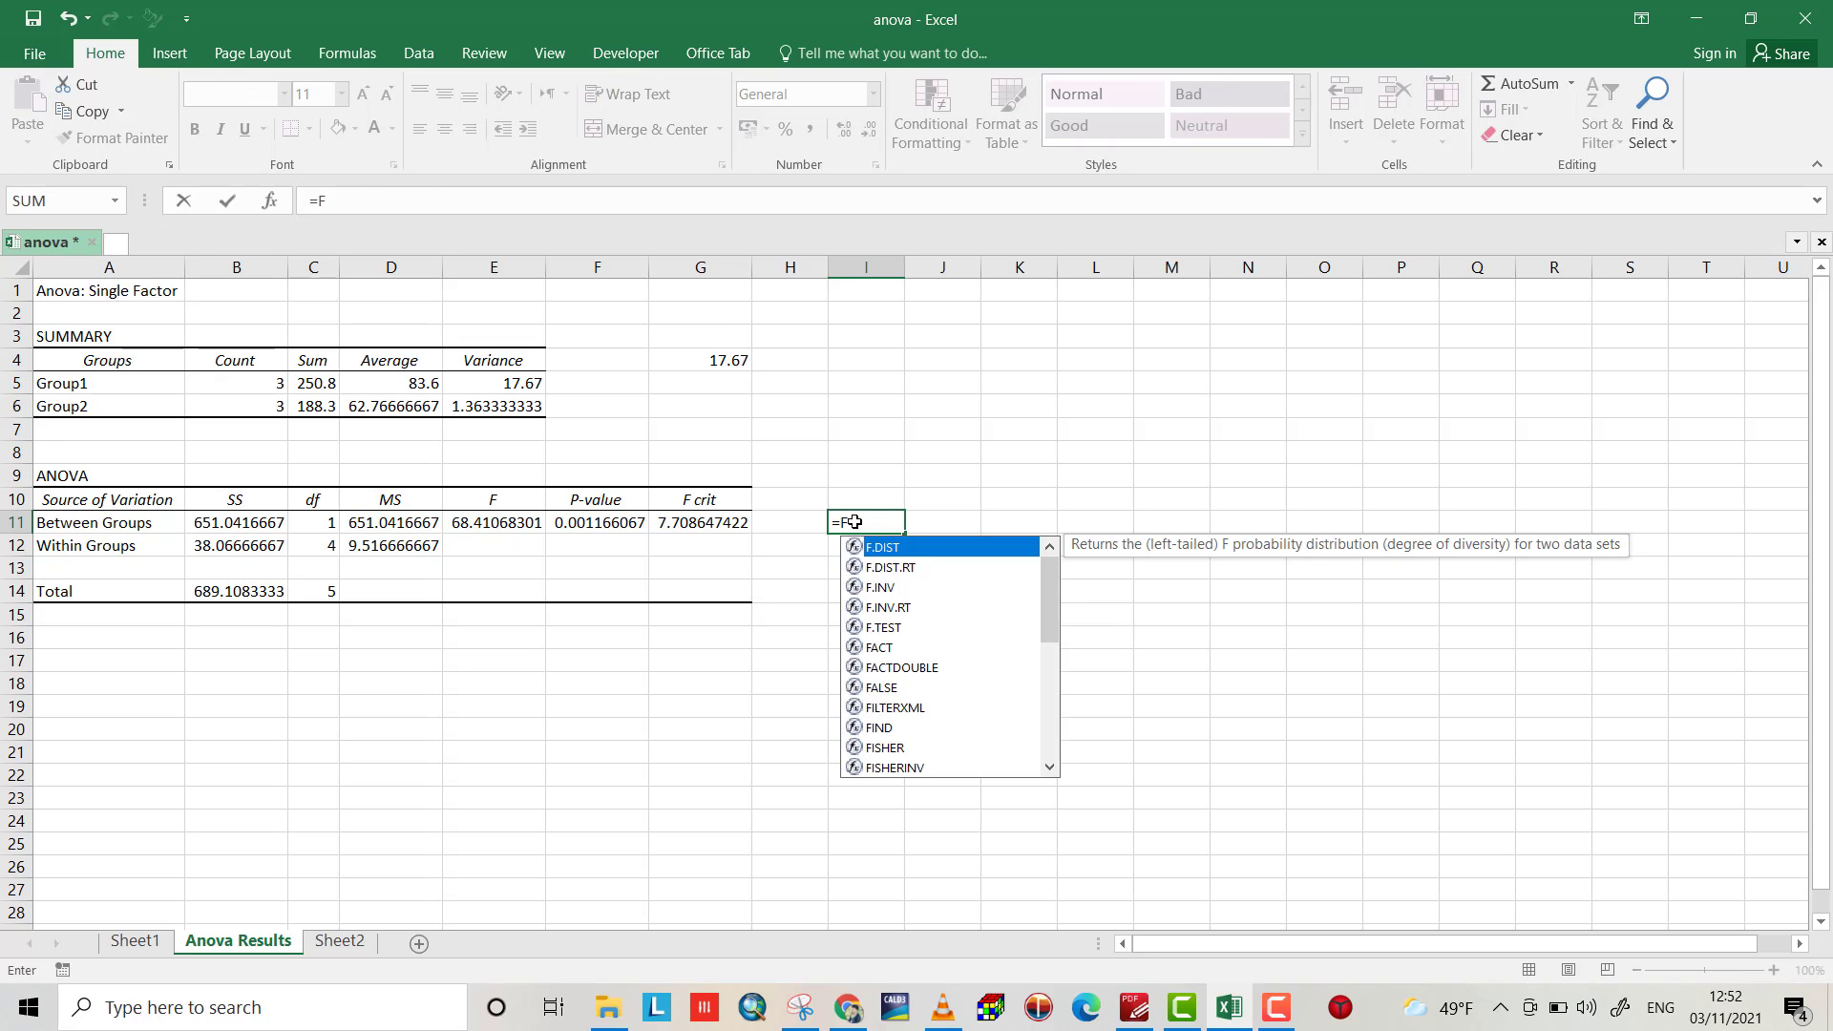
double_click(888, 607)
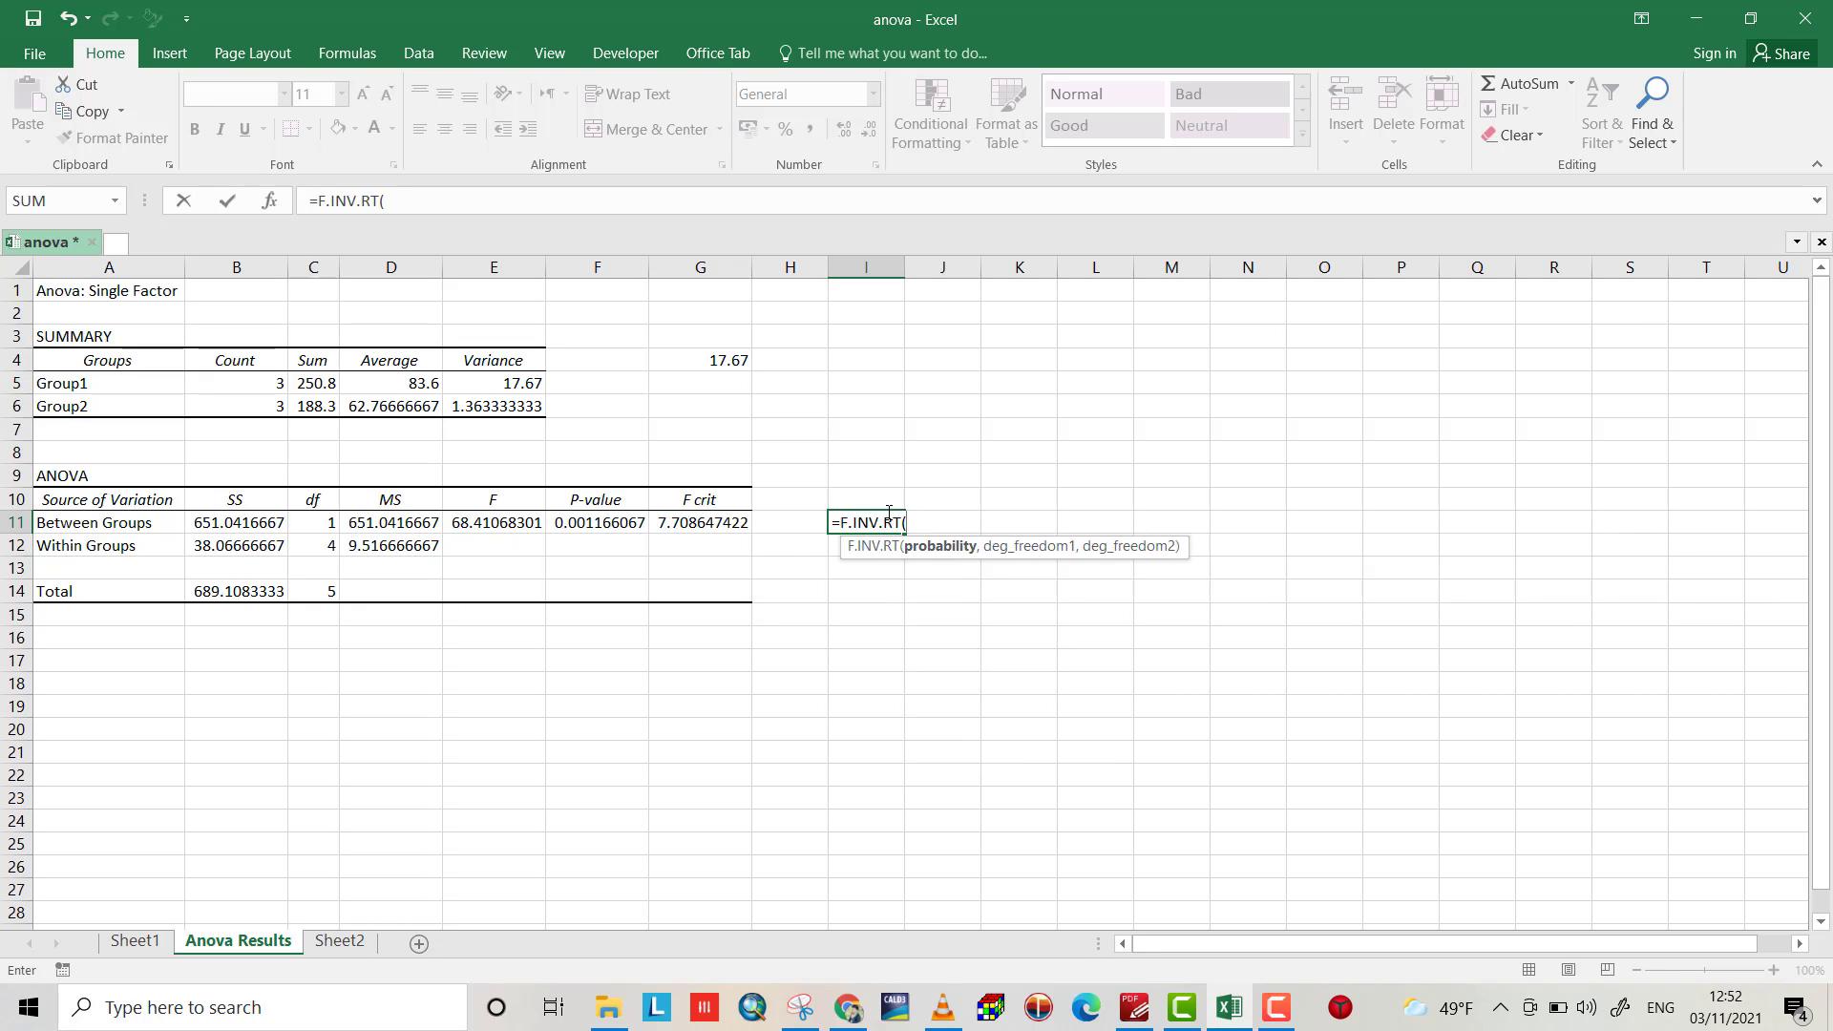
type("0.05,")
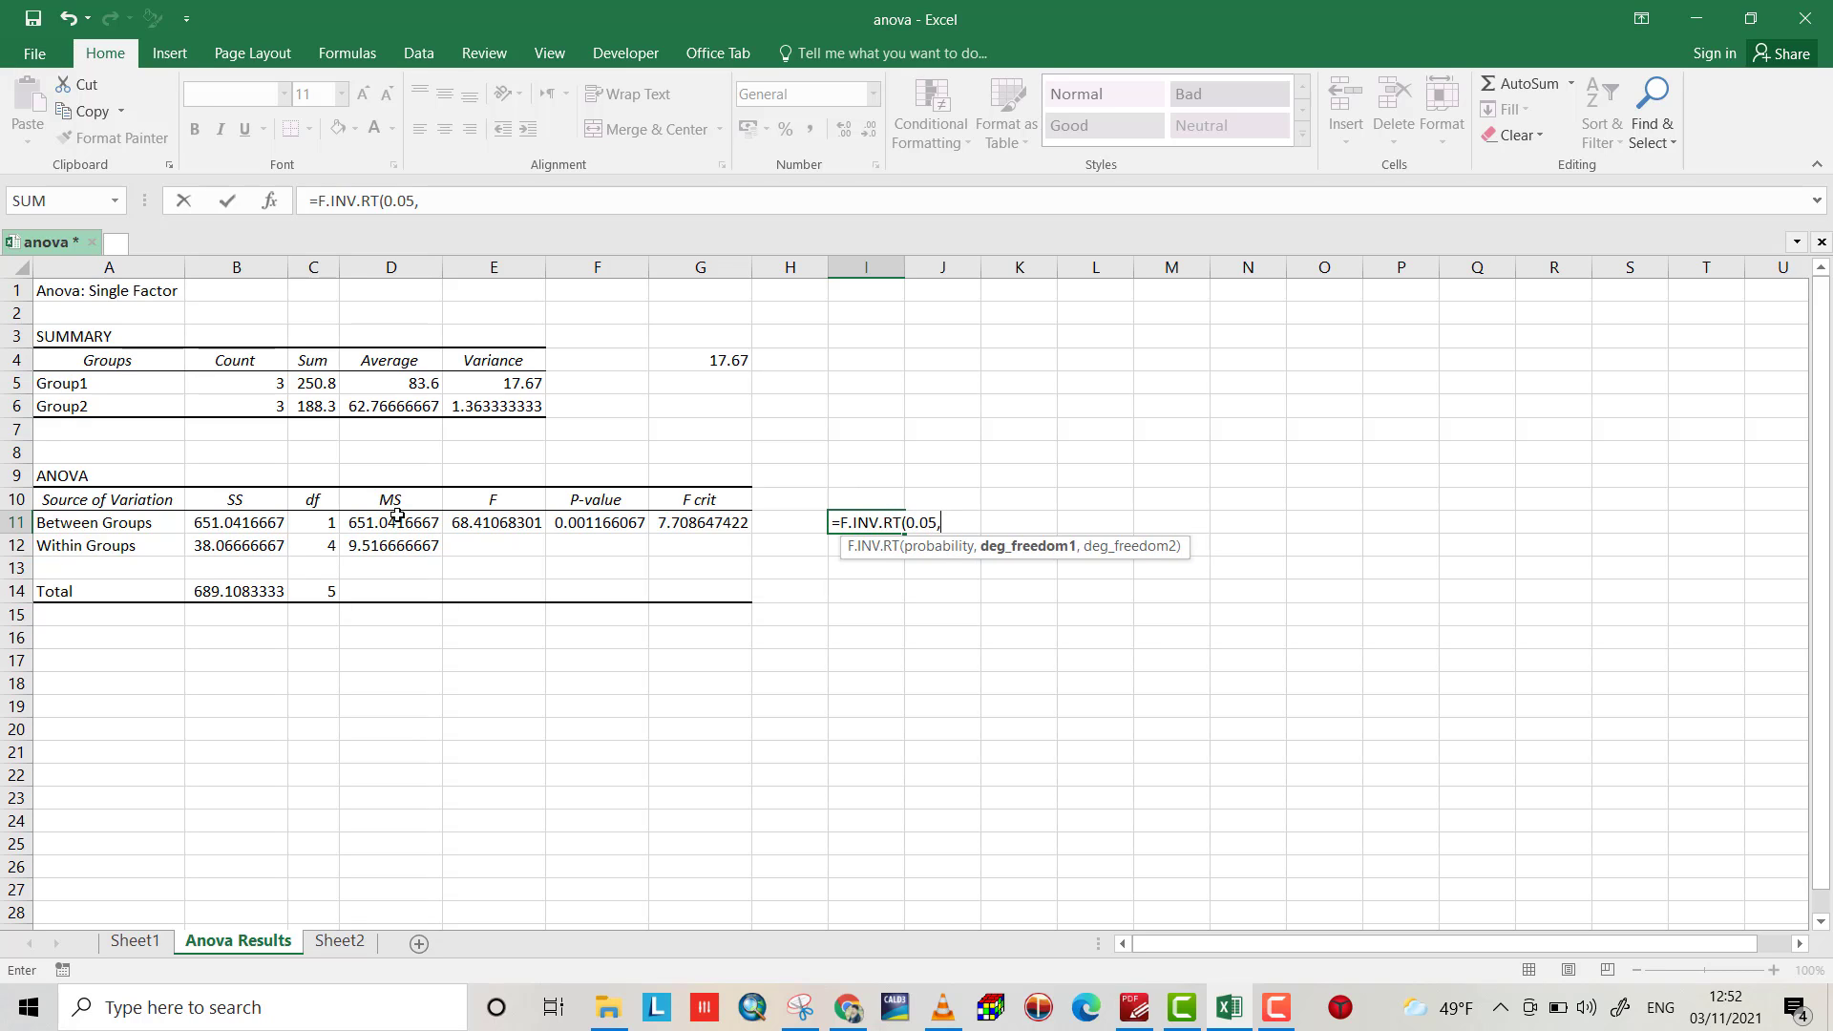
left_click(318, 524)
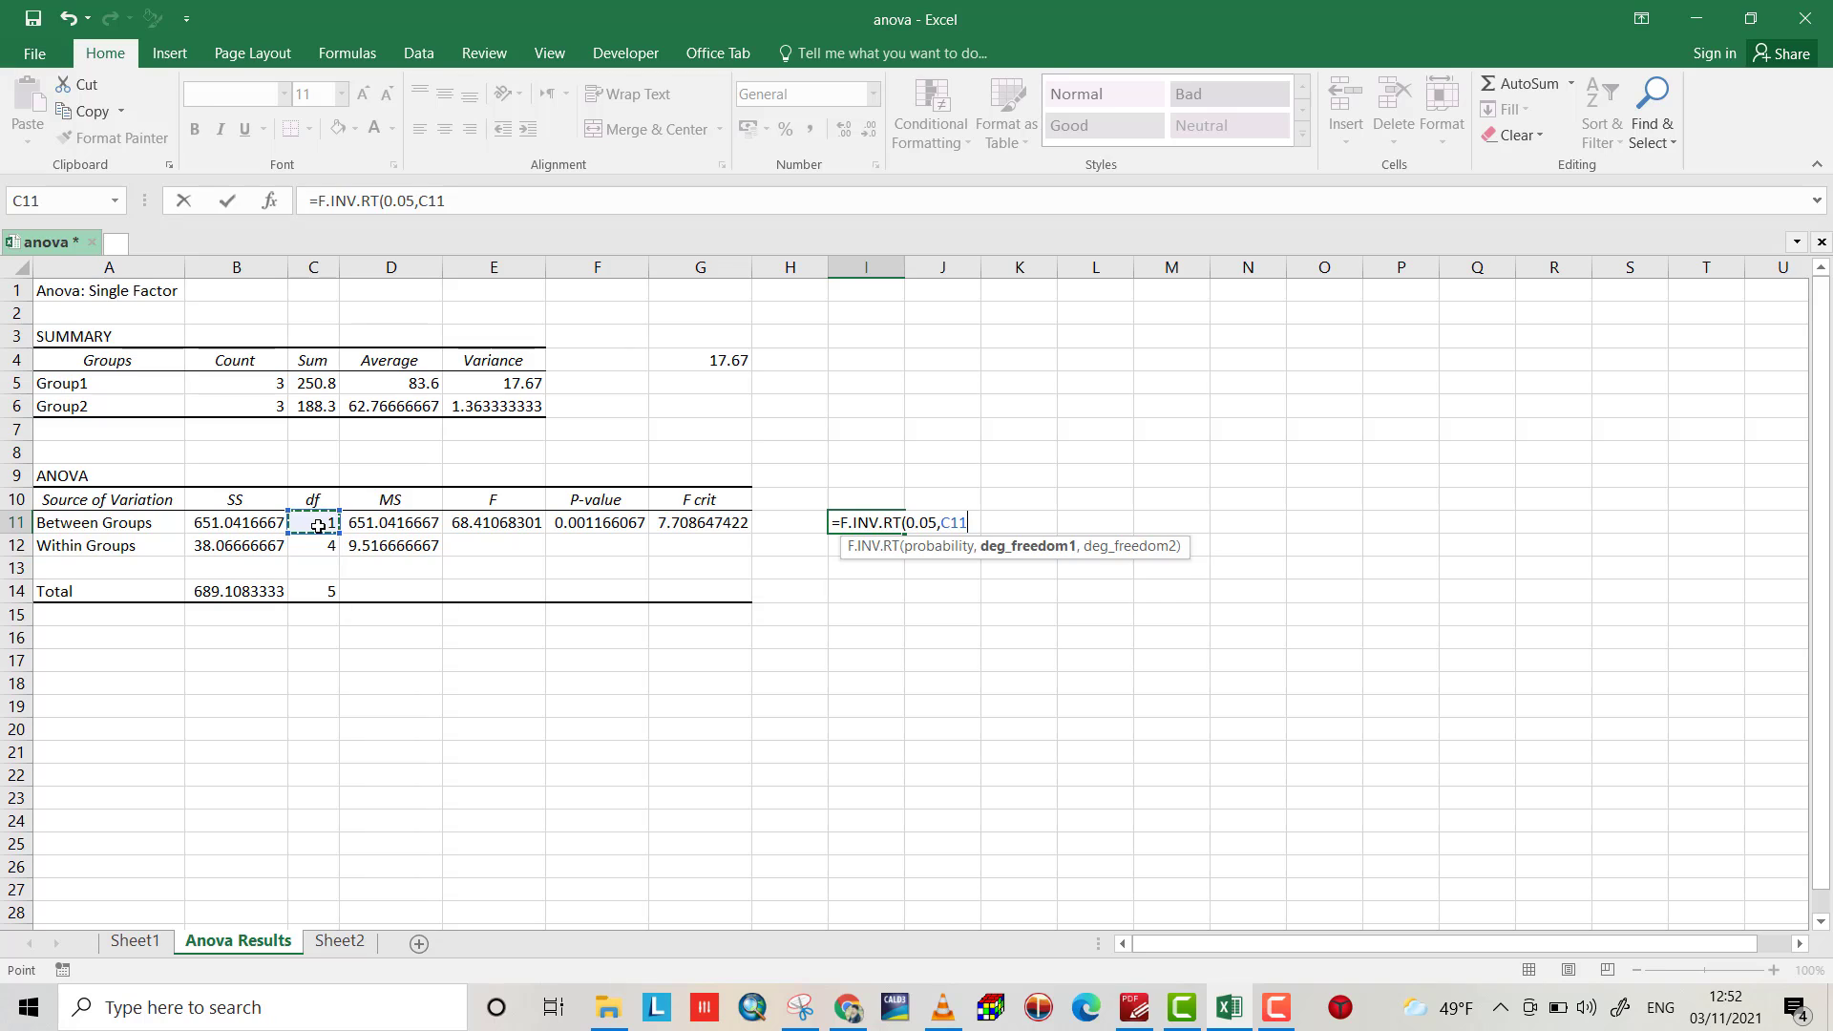
type(",")
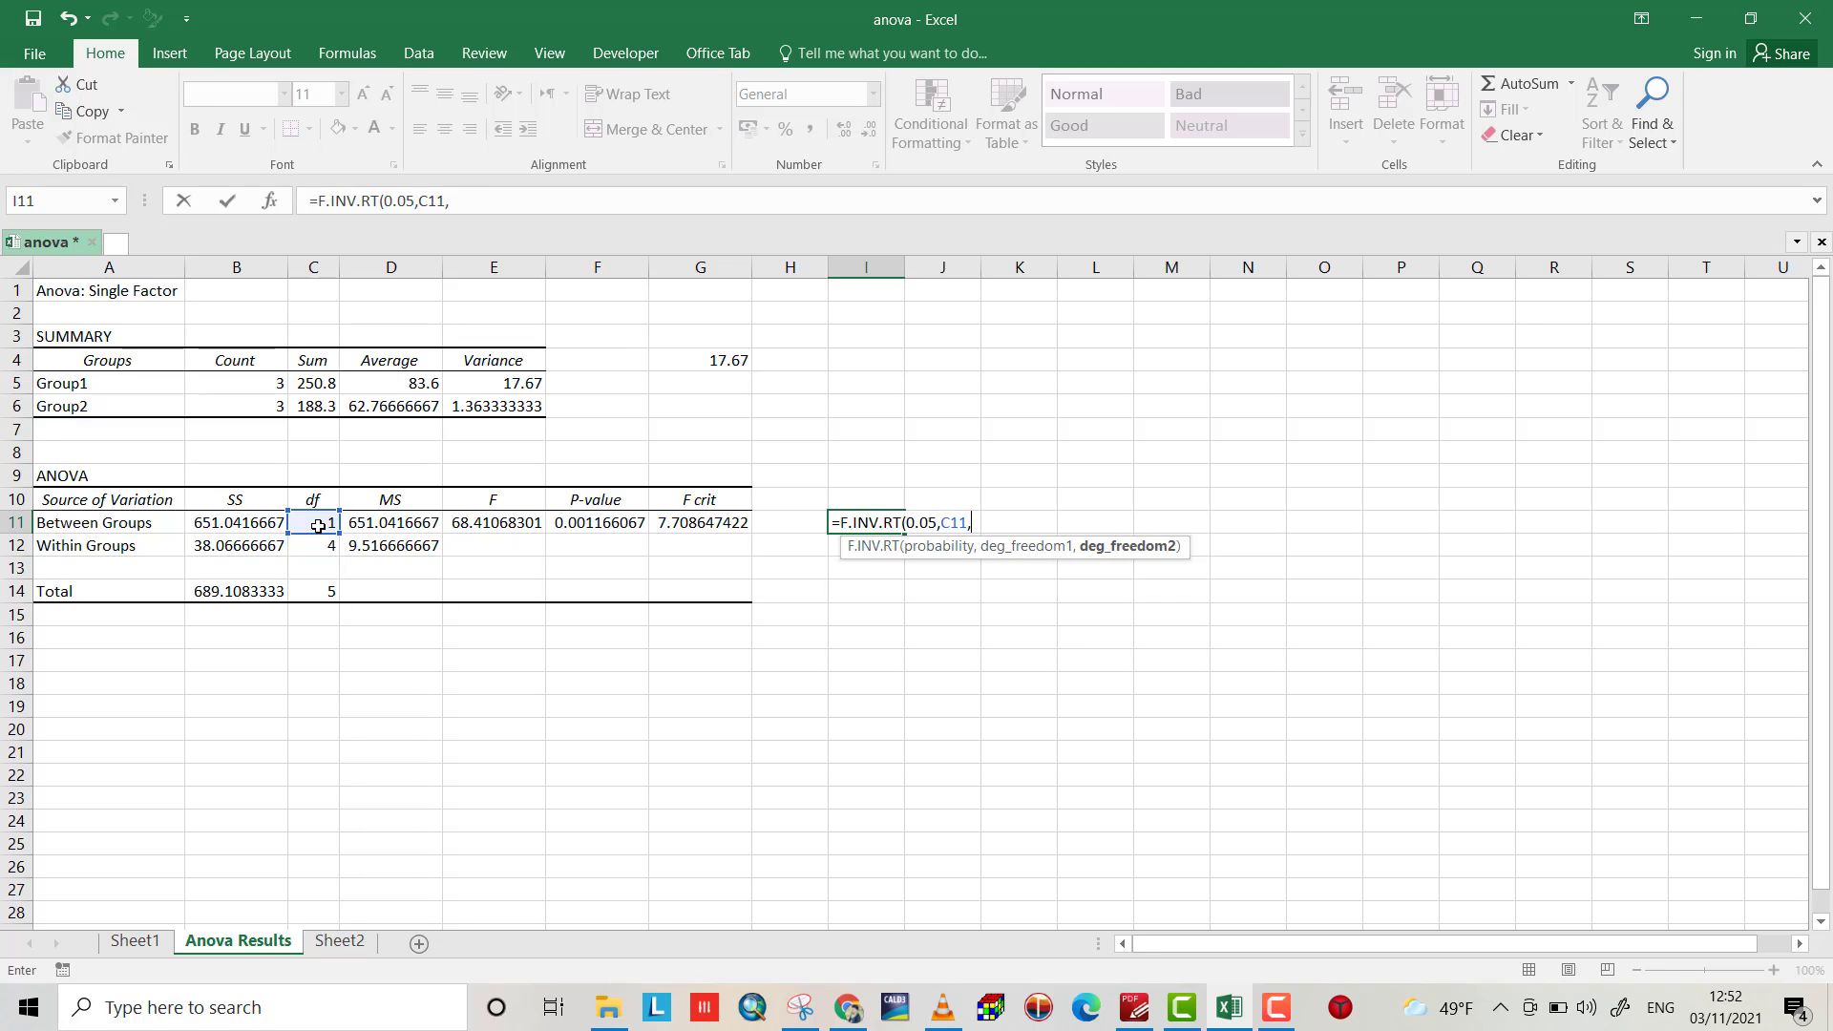
left_click(326, 548)
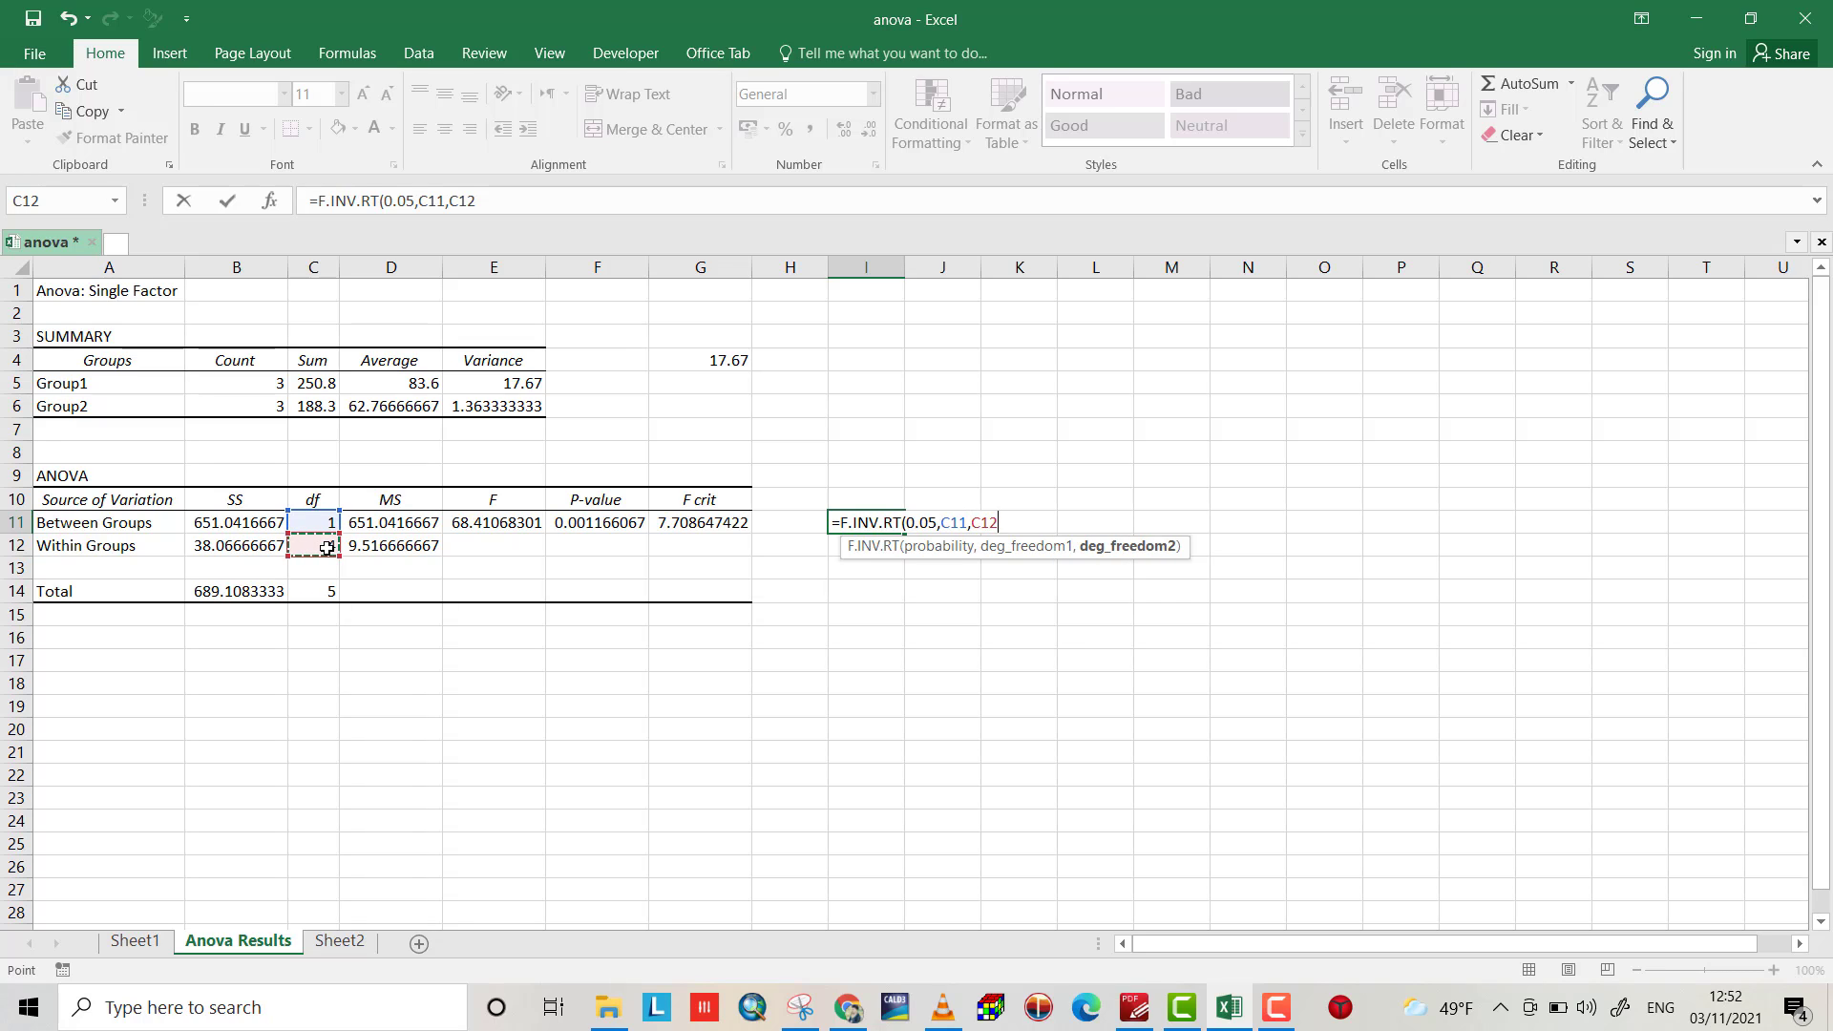
type(")")
key("Return")
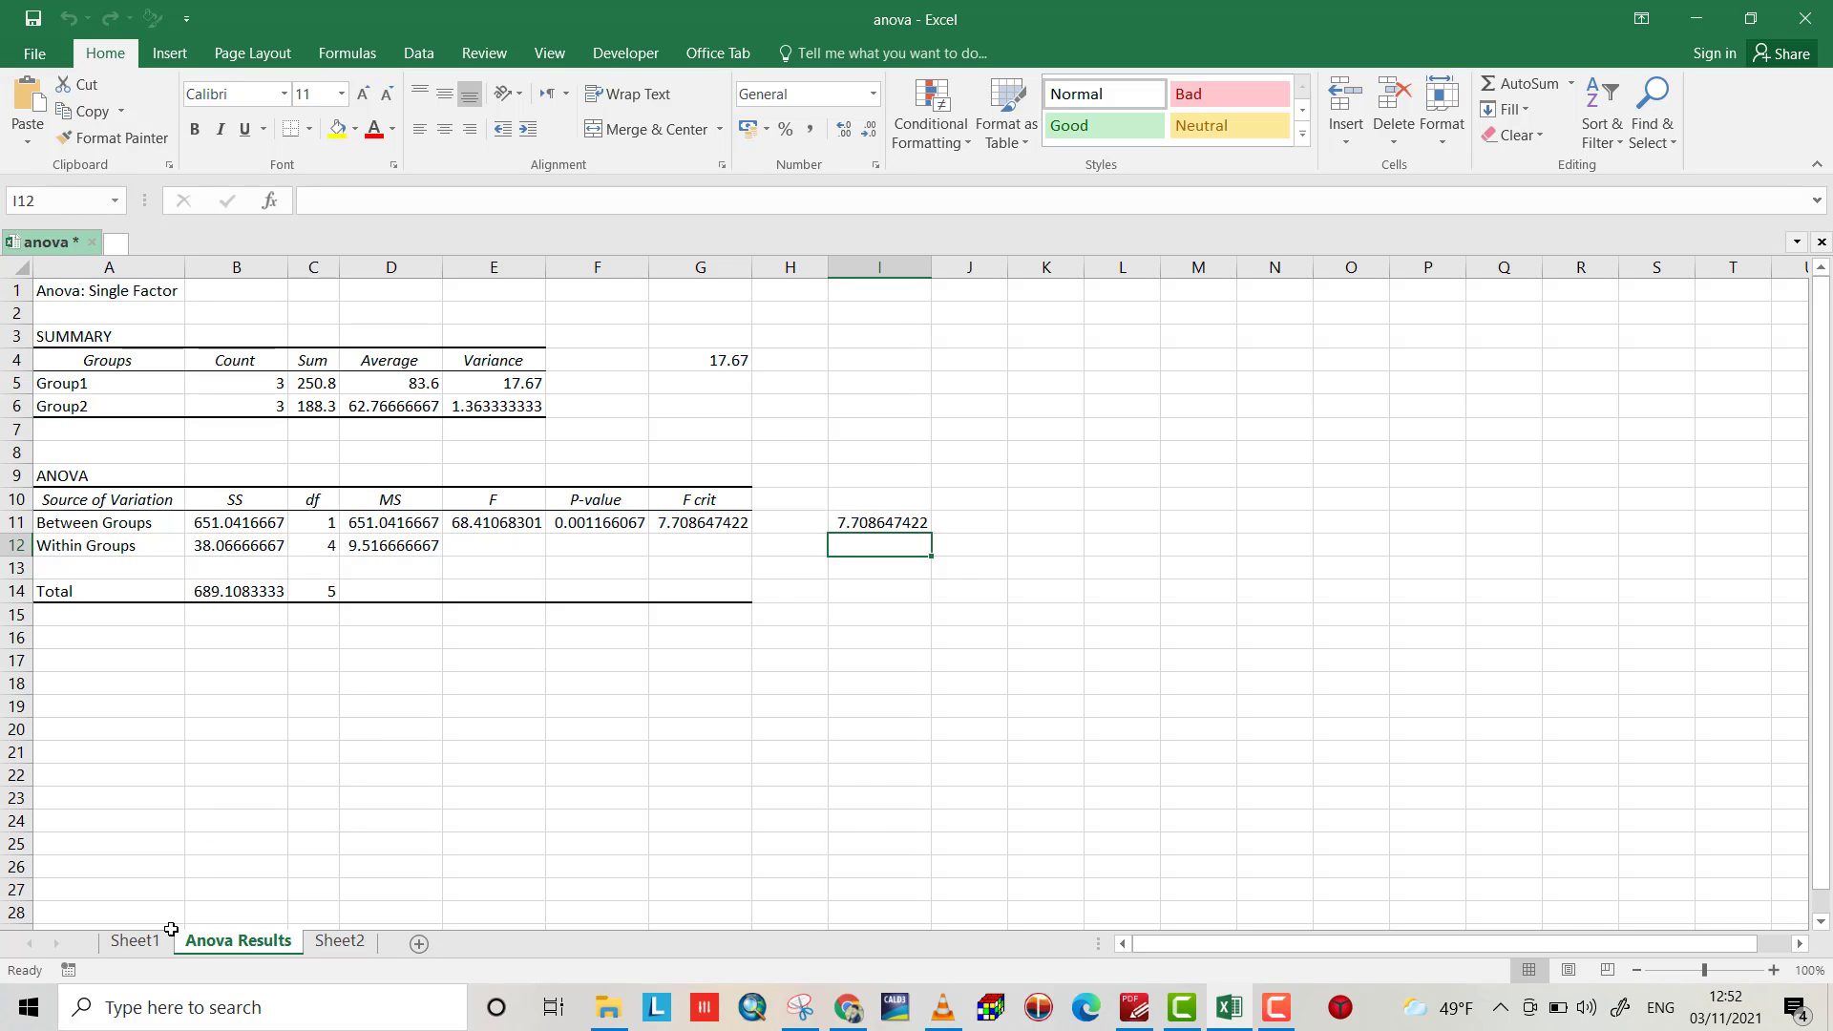
Step: Paste the copied picture of the null and alternative hypothesis text and place it beside the ANOVA table, from column I to T
key("ctrl+v")
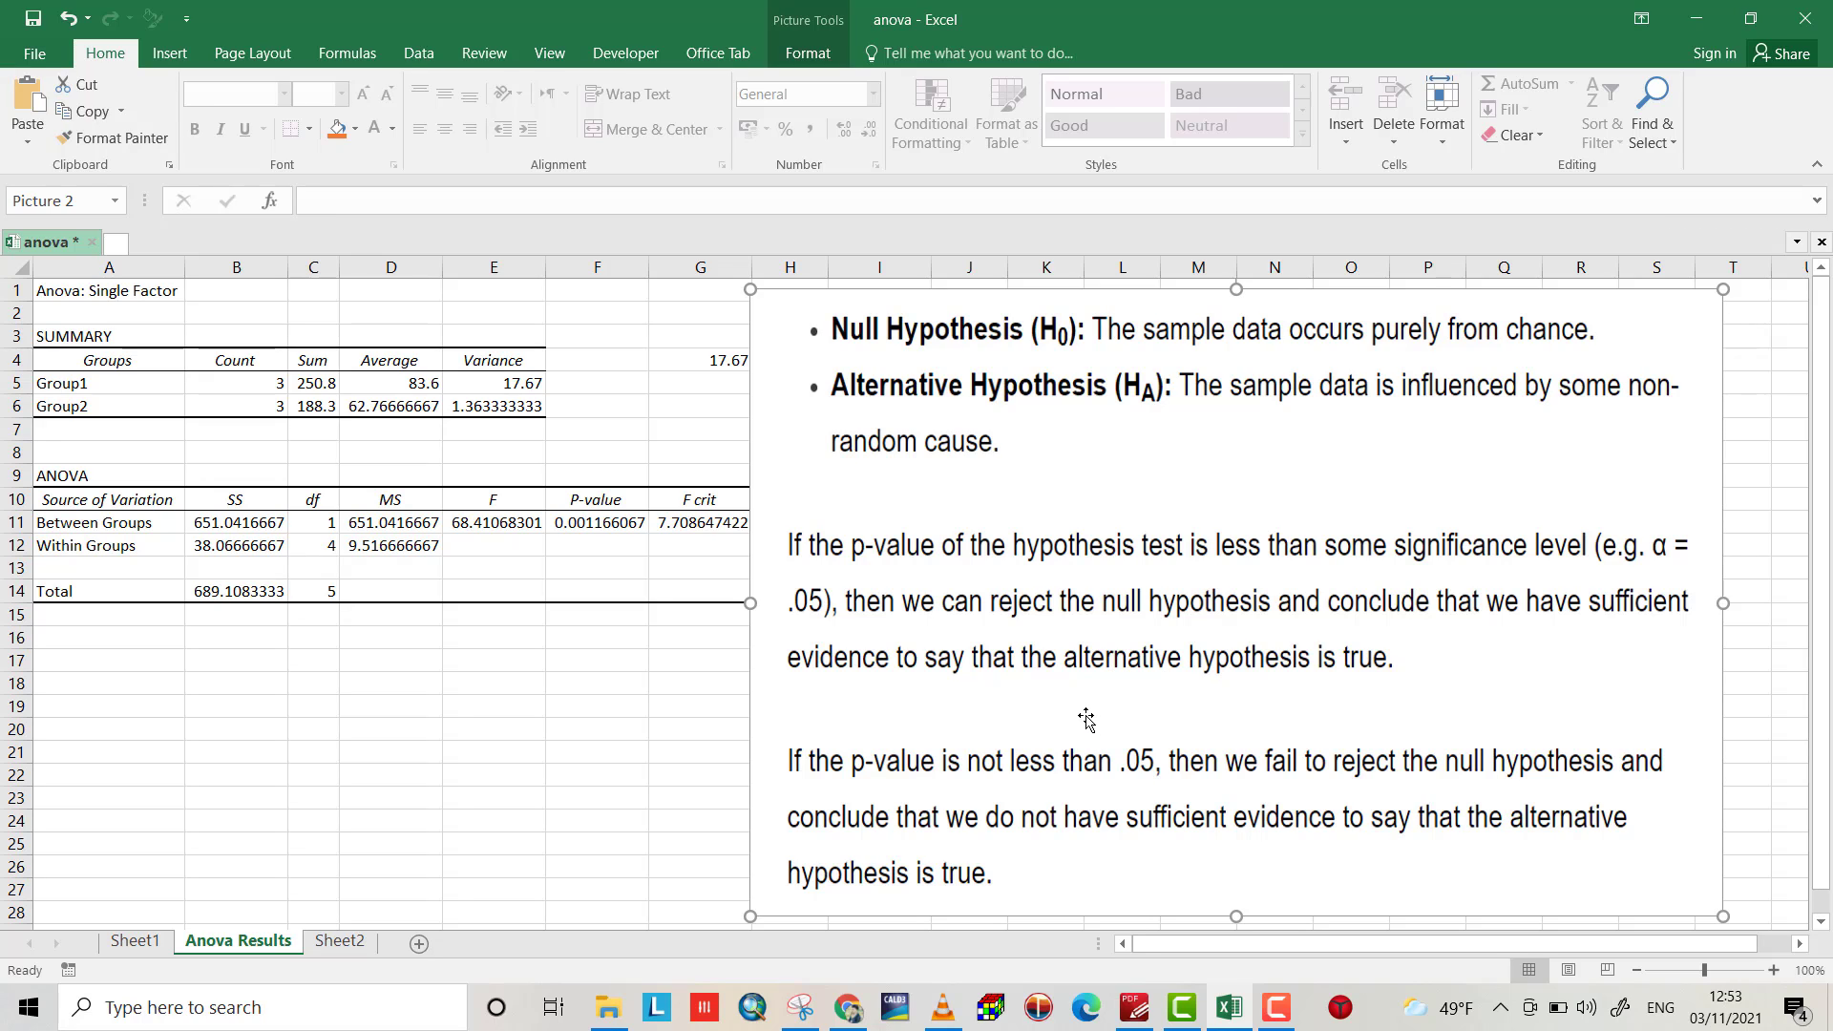
left_click_drag(1113, 663, 1121, 651)
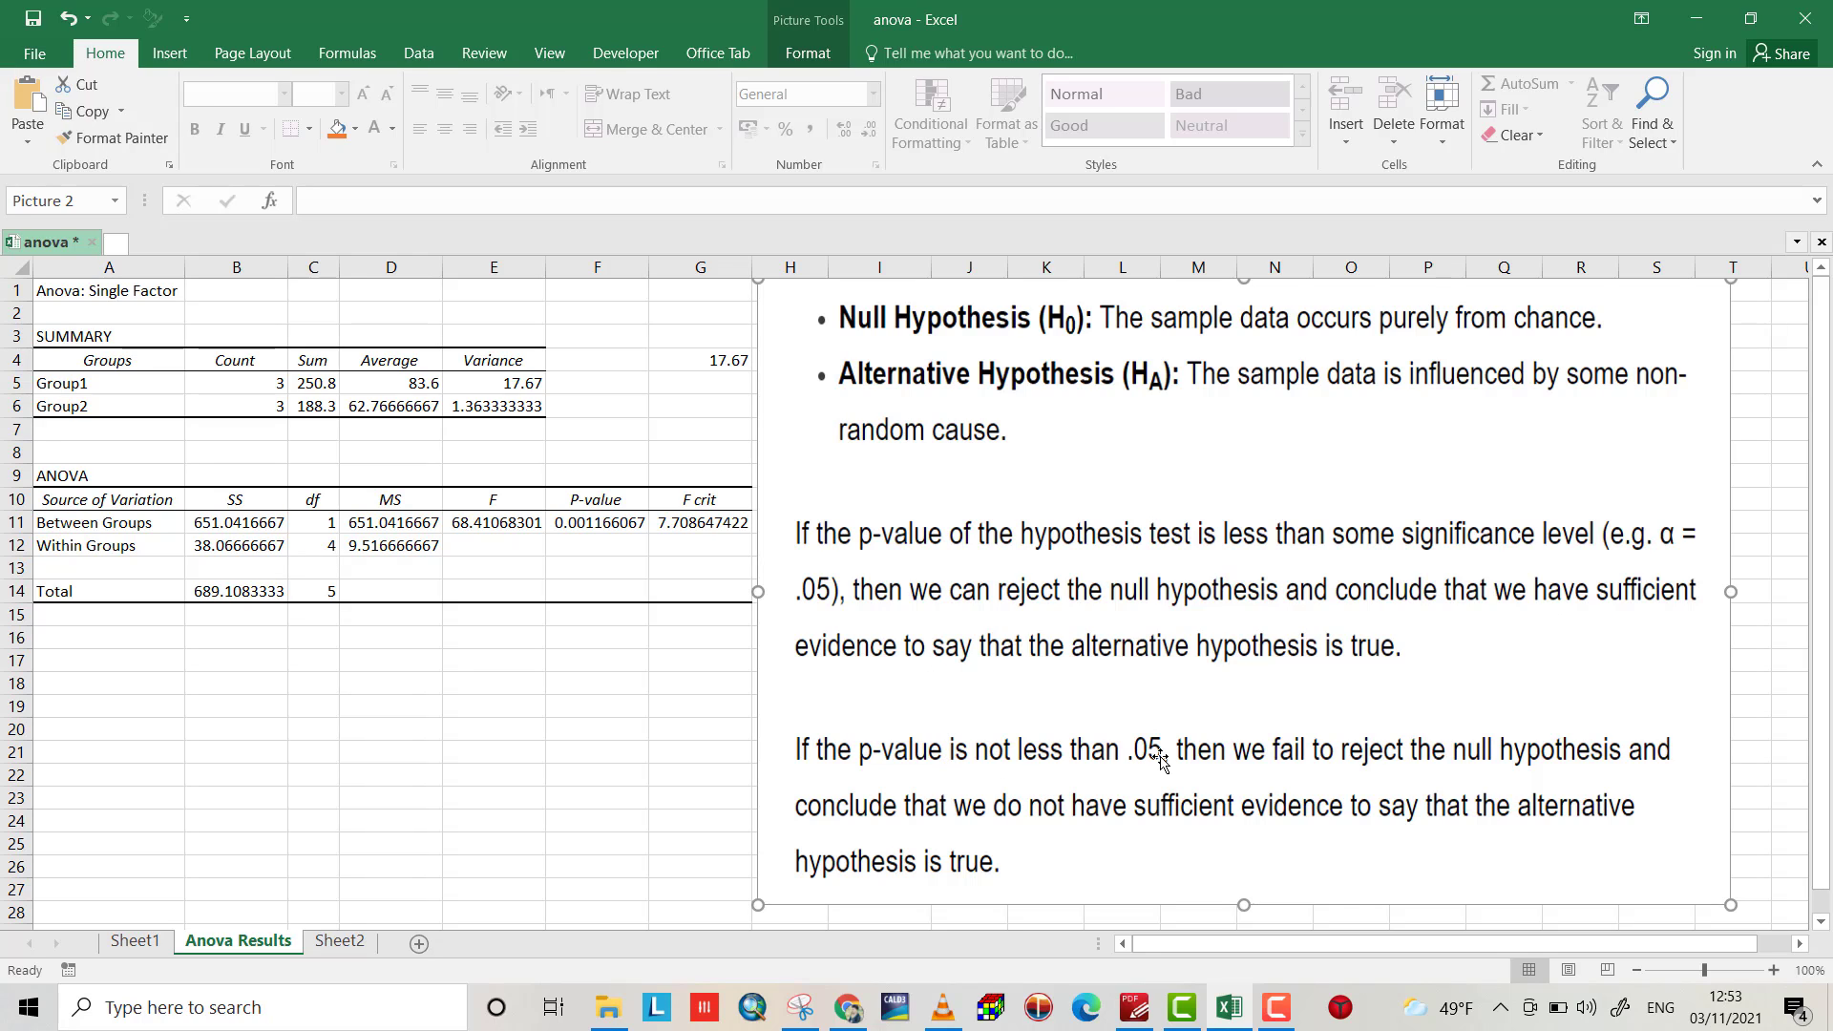
left_click_drag(1210, 794, 1203, 714)
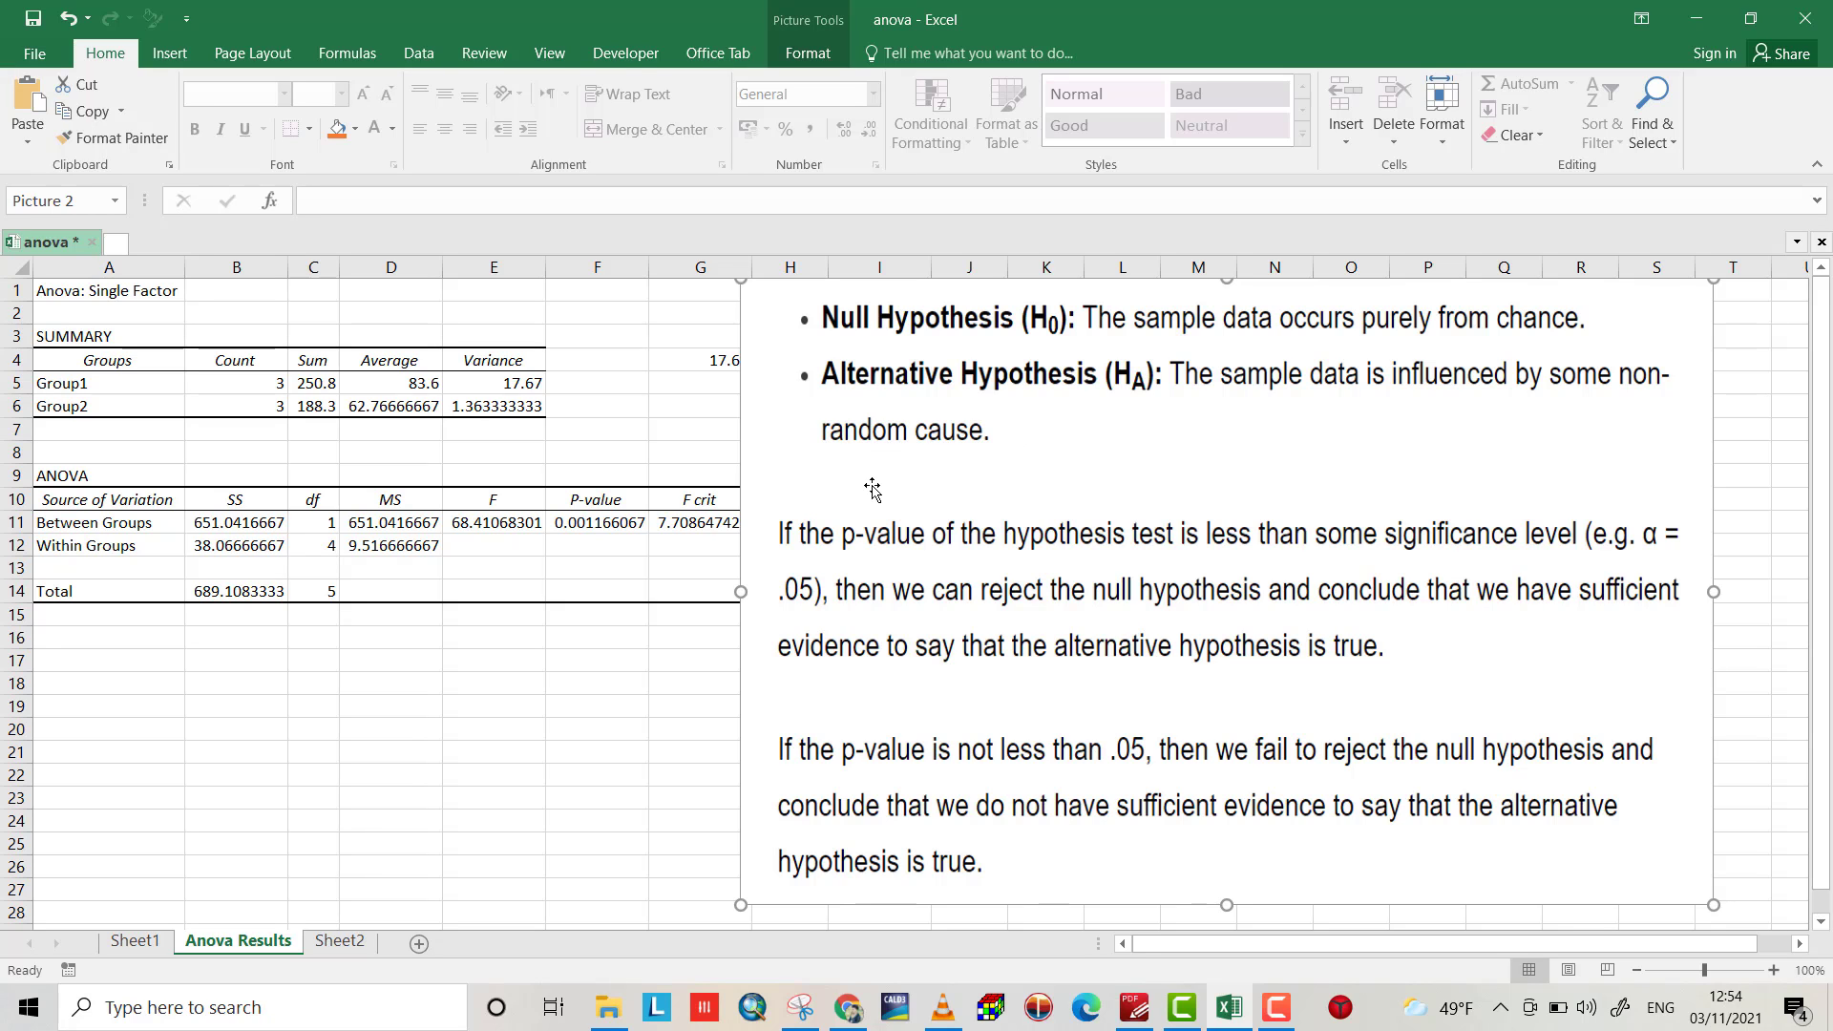
left_click_drag(868, 483, 960, 494)
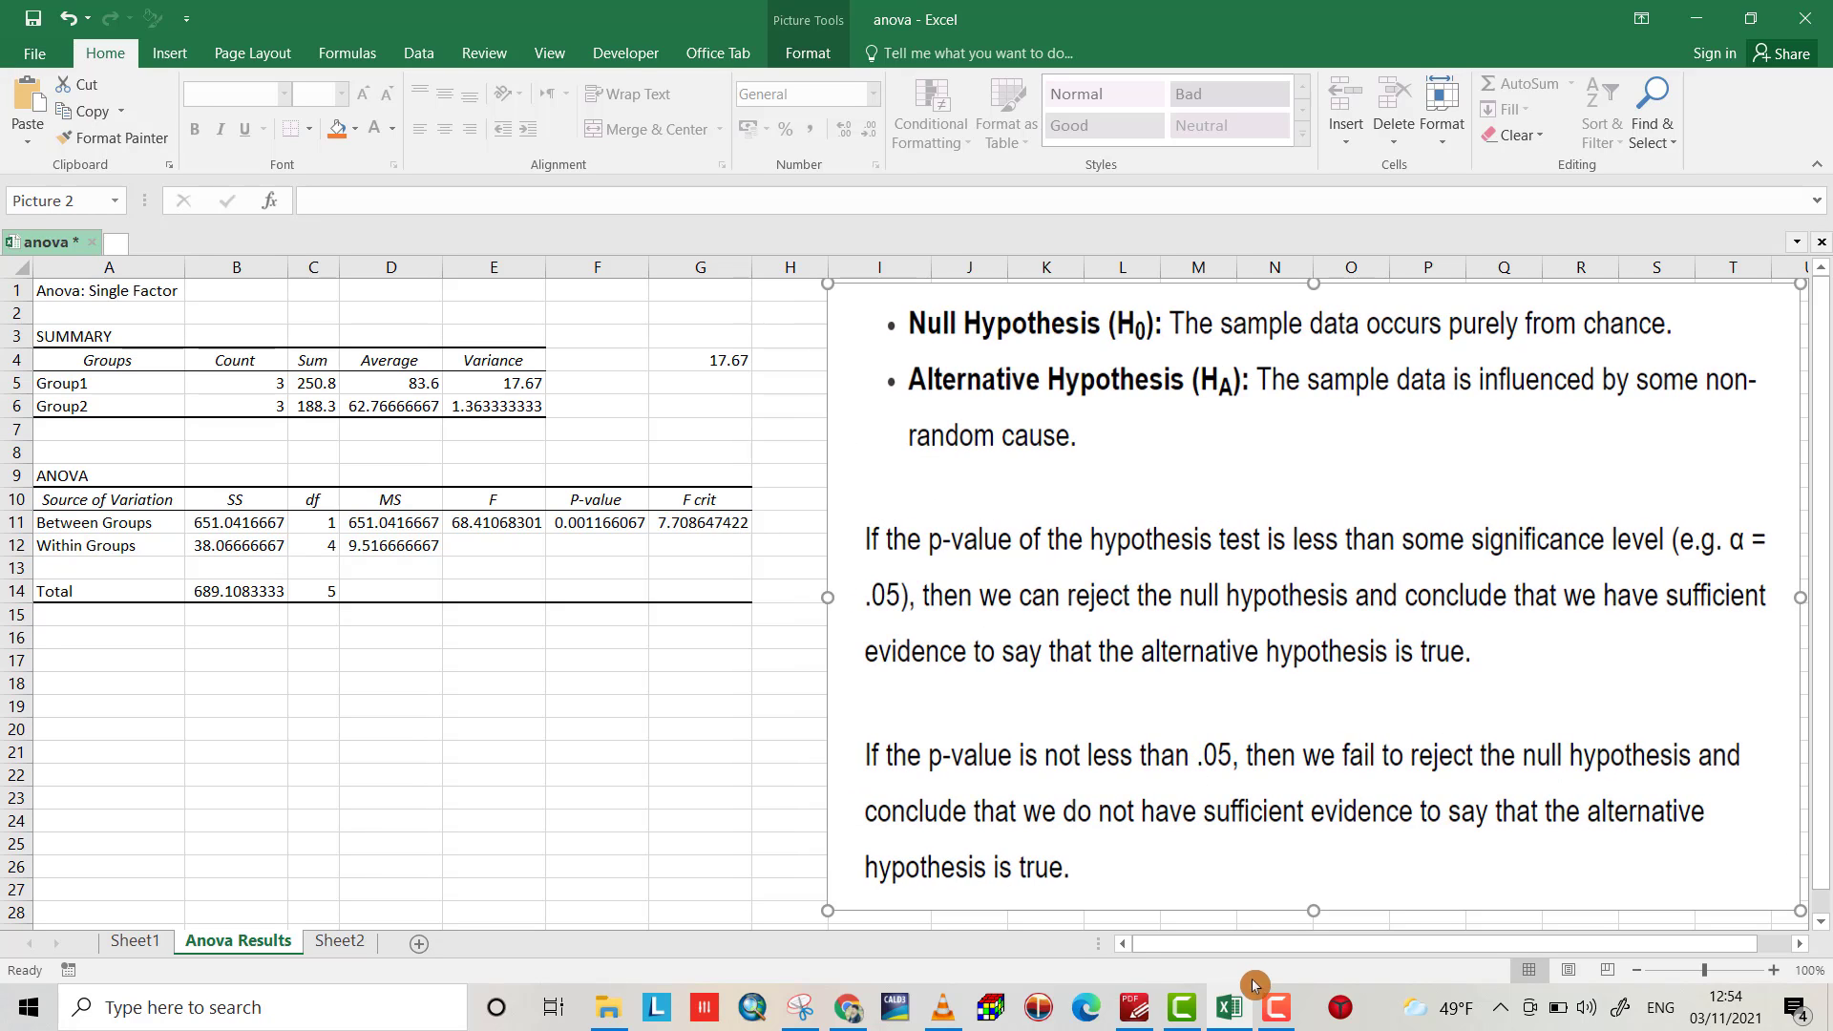